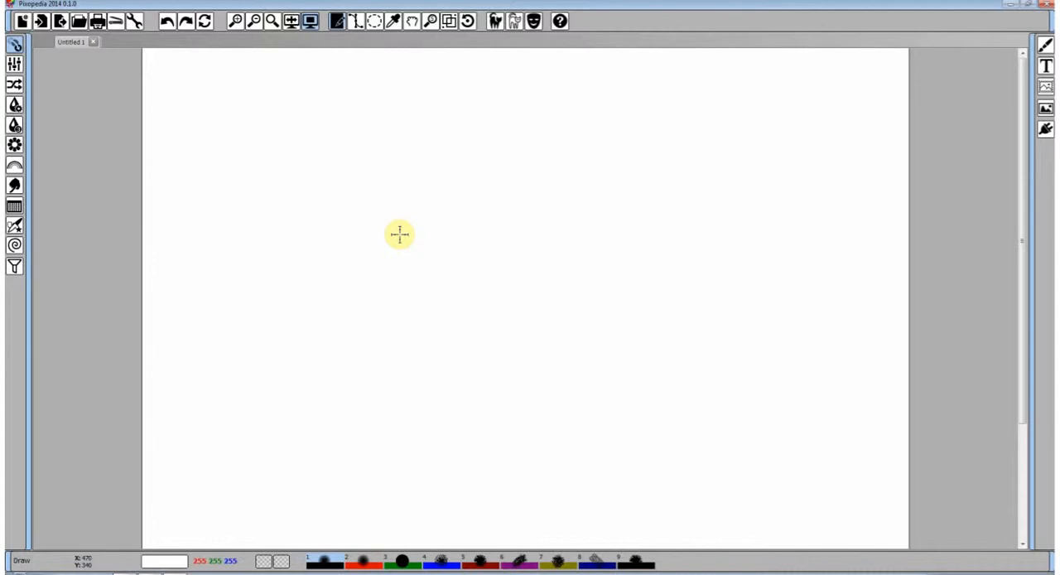
Show the brush settings and load the brush set described as "Instructional-complete set"
{"action": "left_click", "coordinate": [1044, 48]}
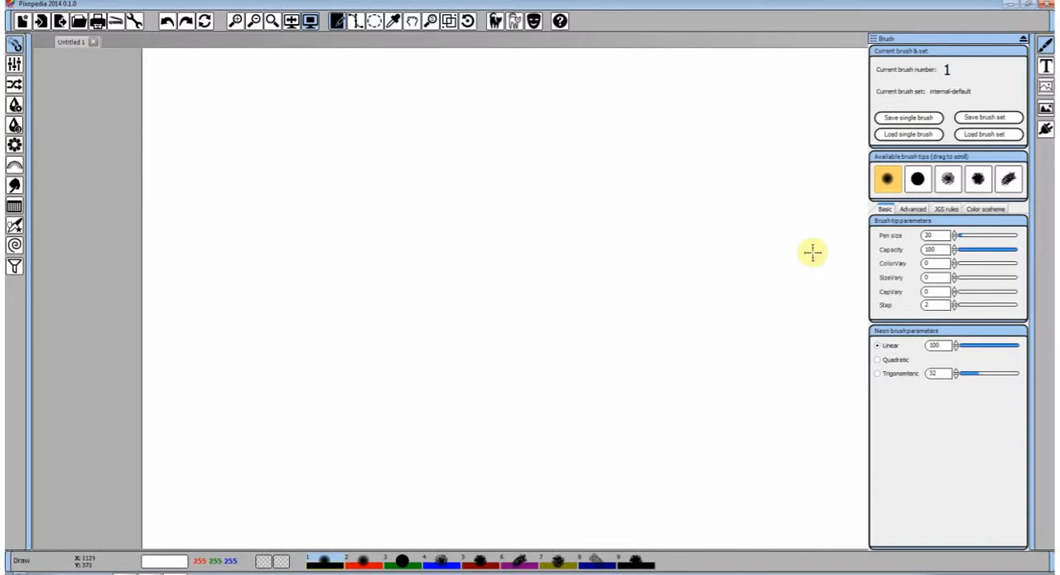
{"action": "left_click", "coordinate": [983, 135]}
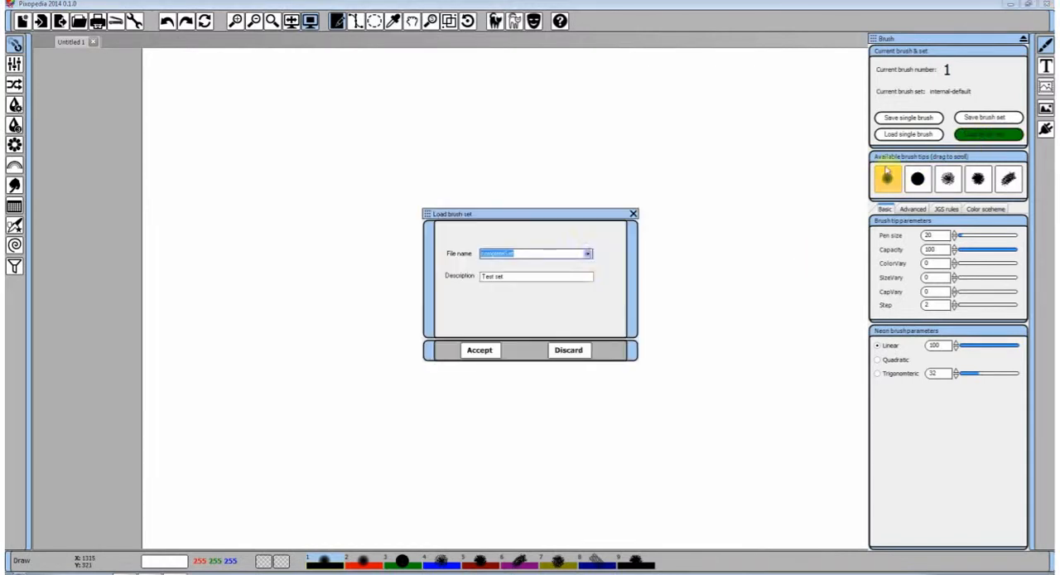
{"action": "left_click", "coordinate": [587, 253]}
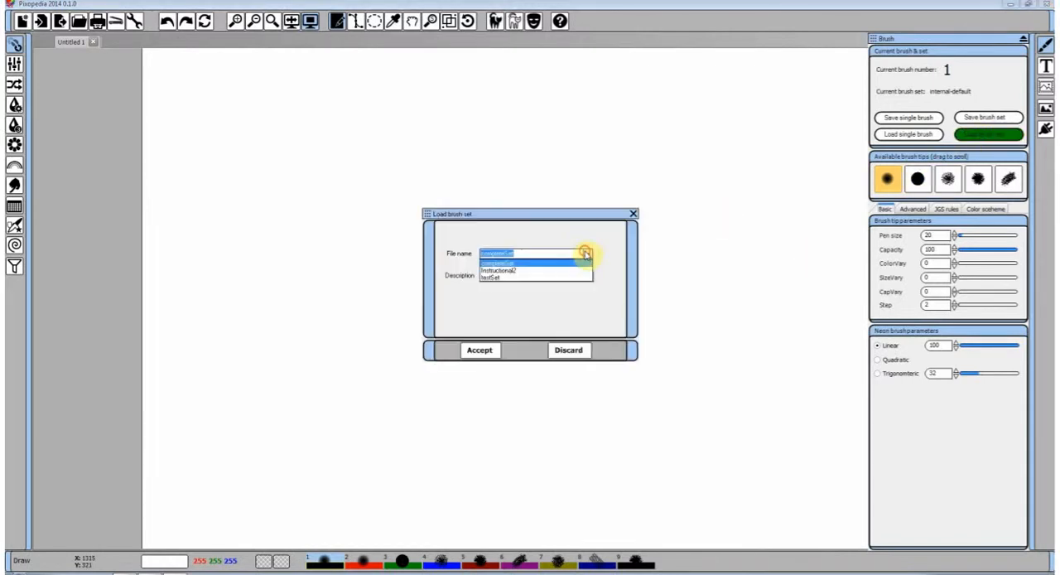
{"action": "left_click", "coordinate": [534, 272]}
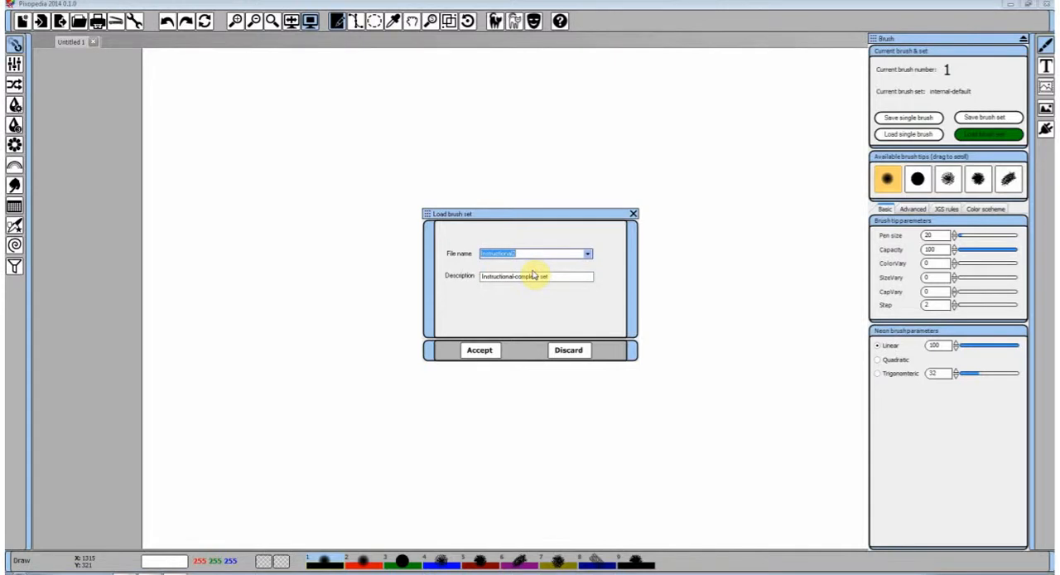
{"action": "left_click", "coordinate": [483, 351]}
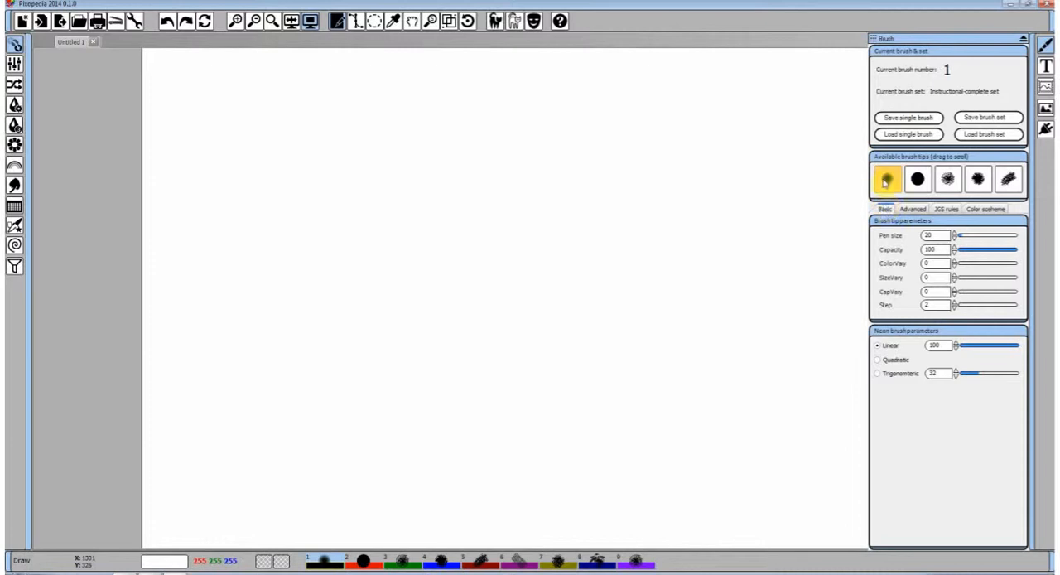
Set the pen size to 100, trying it with a black horizontal stroke that is undone
{"action": "left_click_drag", "start_coordinate": [963, 236], "coordinate": [979, 236]}
{"action": "left_click", "coordinate": [954, 240]}
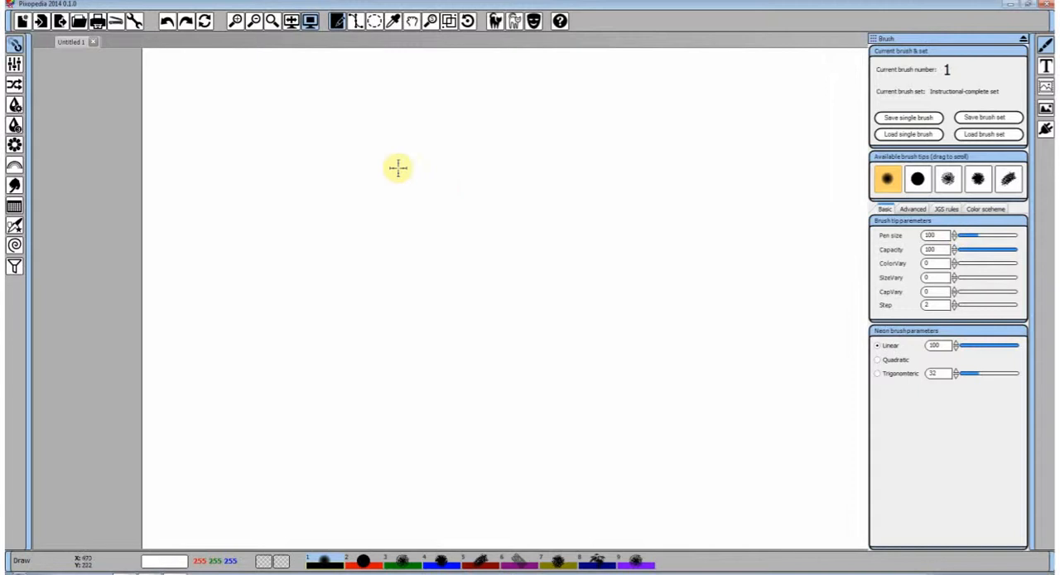
{"action": "left_click_drag", "start_coordinate": [215, 139], "coordinate": [572, 140]}
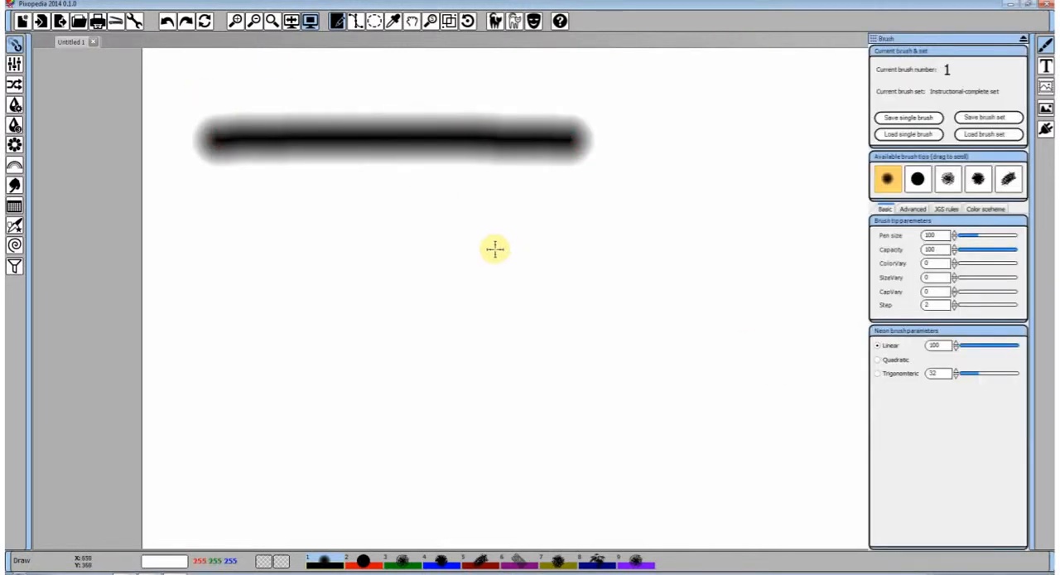
{"action": "left_click", "coordinate": [166, 21]}
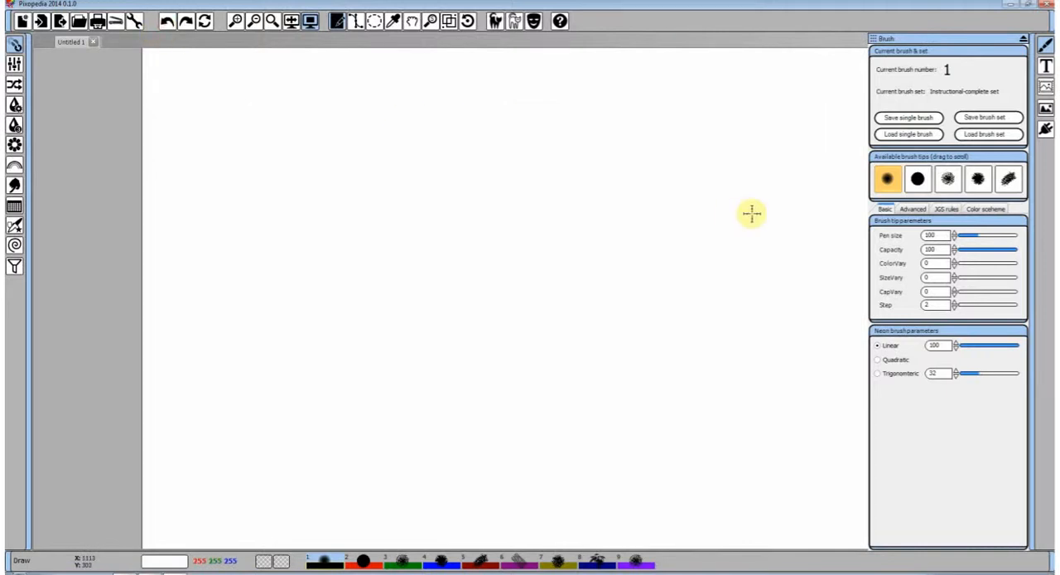
{"action": "left_click", "coordinate": [914, 208]}
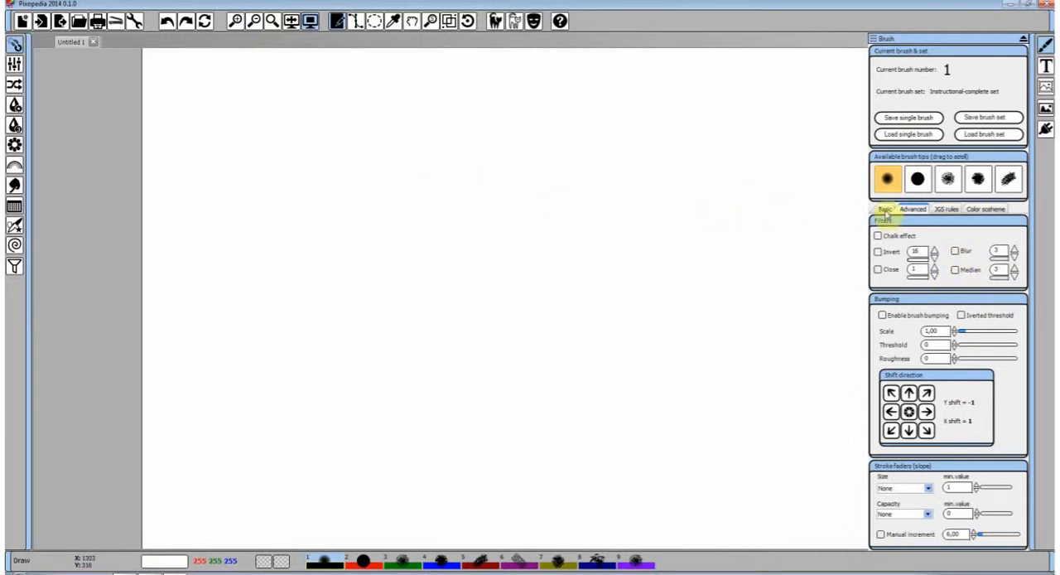
{"action": "left_click_drag", "start_coordinate": [245, 101], "coordinate": [689, 100]}
{"action": "left_click", "coordinate": [166, 20]}
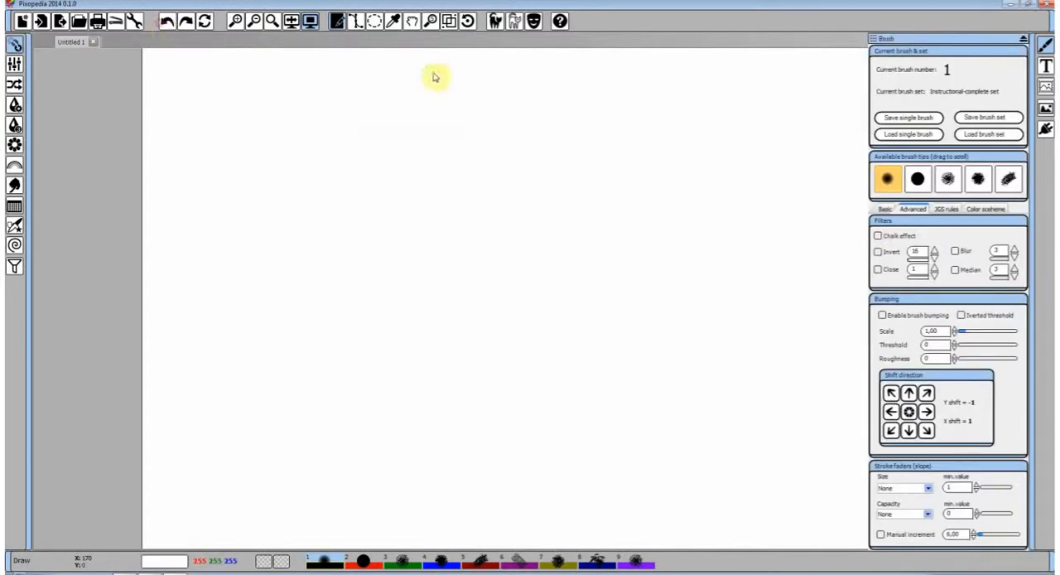
Set the brush's primary color to red (252, 40, 0) and its secondary color to blue (0, 12, 255)
{"action": "left_click", "coordinate": [976, 211]}
{"action": "left_click", "coordinate": [960, 238]}
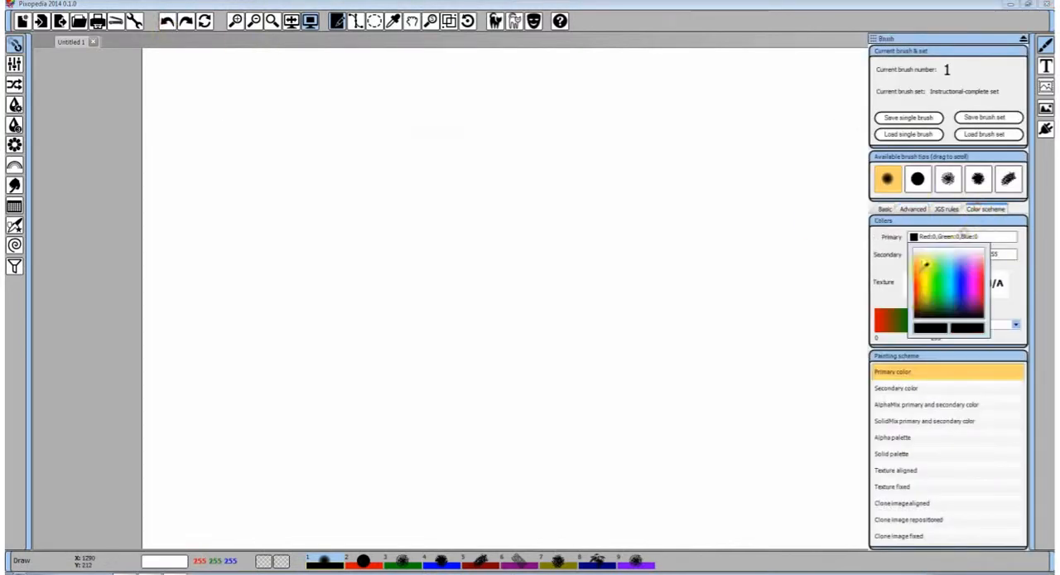
{"action": "left_click", "coordinate": [921, 285]}
{"action": "left_click", "coordinate": [970, 255]}
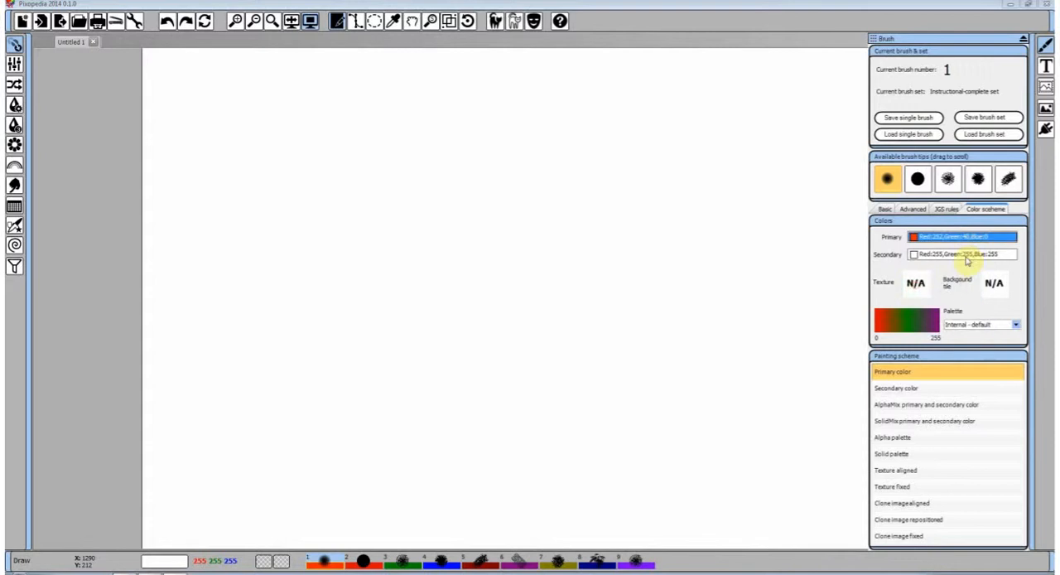
{"action": "left_click", "coordinate": [963, 296]}
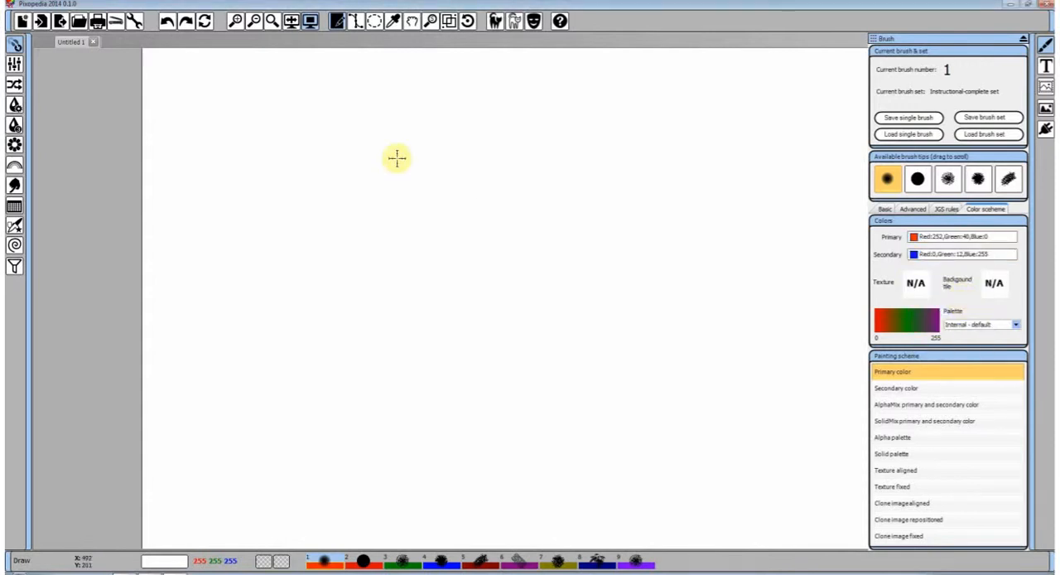
Show the advanced brush options and paint a horizontal red reference stroke near the top of the canvas
{"action": "left_click", "coordinate": [912, 209]}
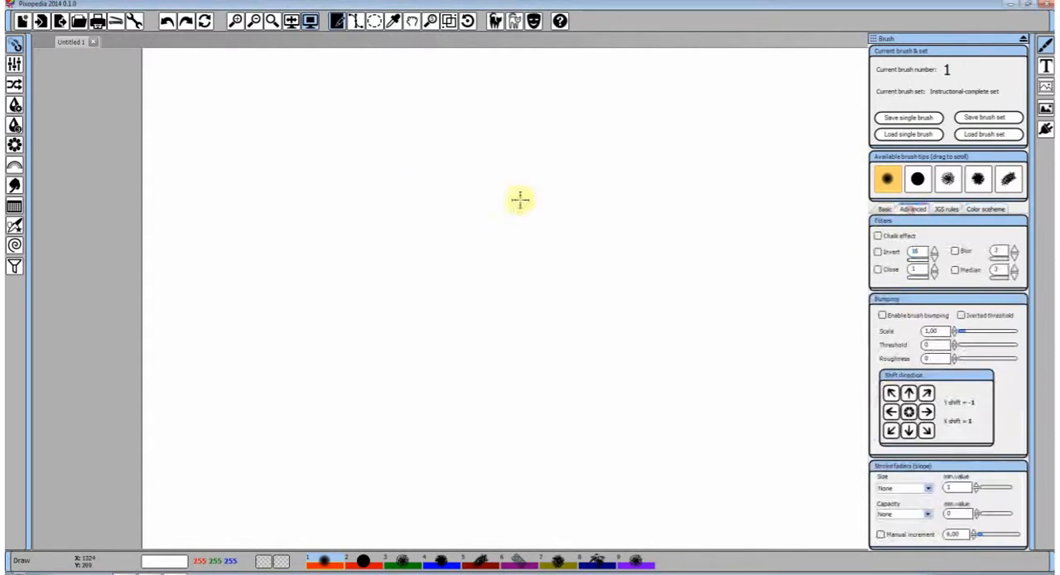
{"action": "left_click_drag", "start_coordinate": [238, 117], "coordinate": [615, 118]}
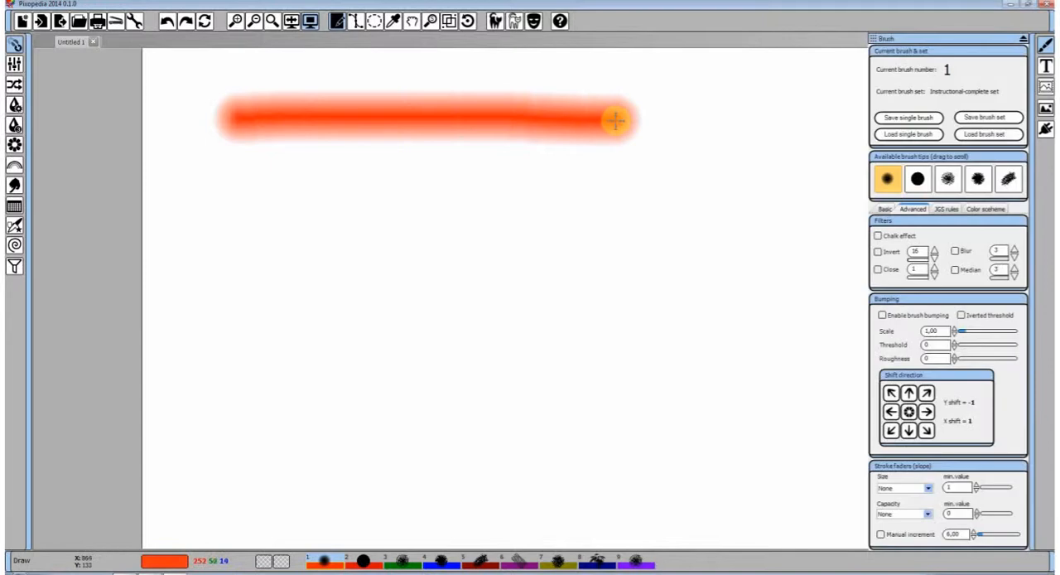
Enable the Chalk effect filter and paint winding, overlapping test strokes below the red reference stroke
{"action": "left_click", "coordinate": [878, 237]}
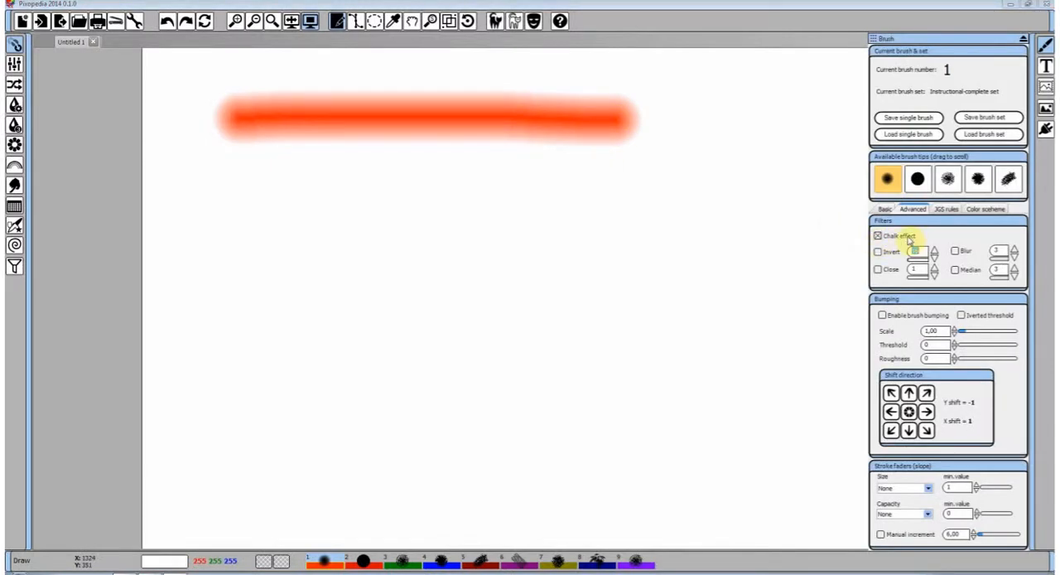
{"action": "mouse_move", "coordinate": [248, 172]}
{"action": "left_mouse_down"}
{"action": "mouse_move", "coordinate": [690, 169]}
{"action": "mouse_move", "coordinate": [453, 208]}
{"action": "mouse_move", "coordinate": [547, 287]}
{"action": "mouse_move", "coordinate": [341, 315]}
{"action": "mouse_move", "coordinate": [621, 338]}
{"action": "mouse_move", "coordinate": [455, 374]}
{"action": "mouse_move", "coordinate": [566, 403]}
{"action": "mouse_move", "coordinate": [656, 373]}
{"action": "mouse_move", "coordinate": [726, 254]}
{"action": "left_mouse_up"}
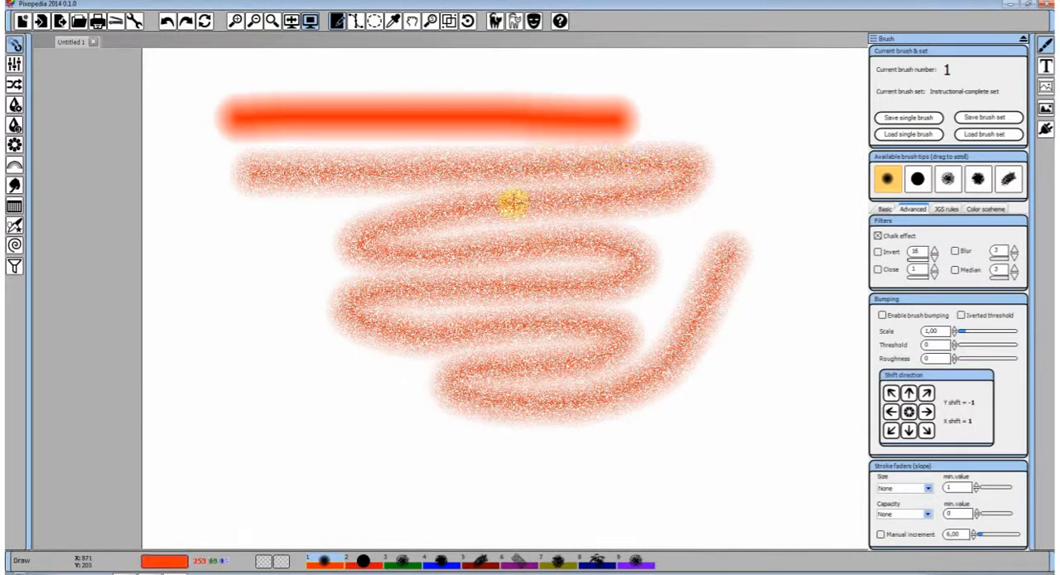
{"action": "left_click_drag", "start_coordinate": [722, 222], "coordinate": [353, 267]}
{"action": "left_click_drag", "start_coordinate": [319, 335], "coordinate": [536, 253]}
{"action": "left_click_drag", "start_coordinate": [336, 336], "coordinate": [561, 230]}
{"action": "left_click_drag", "start_coordinate": [365, 323], "coordinate": [530, 230]}
Undo all the chalk strokes and disable the Chalk effect filter
{"action": "left_click", "coordinate": [168, 23]}
{"action": "left_click", "coordinate": [167, 22]}
{"action": "left_click", "coordinate": [168, 23]}
{"action": "left_click", "coordinate": [167, 22]}
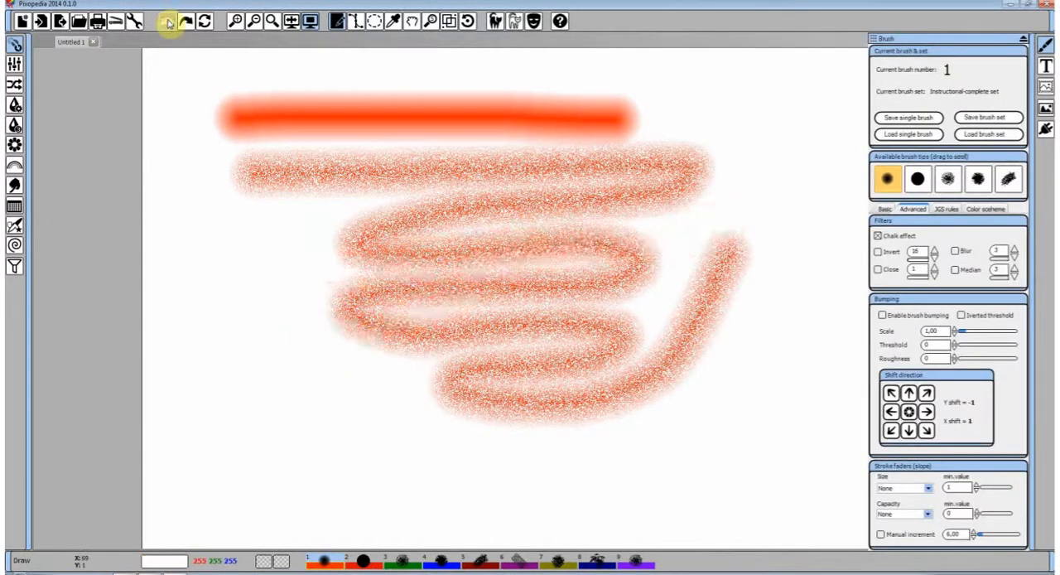
{"action": "left_click", "coordinate": [167, 23]}
{"action": "left_click", "coordinate": [878, 235]}
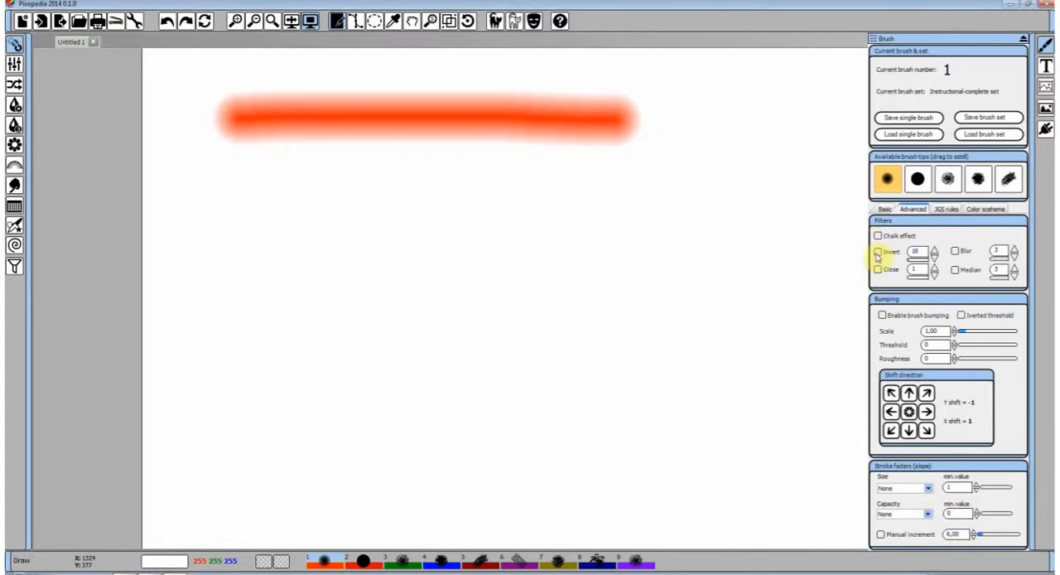
Enable the Invert filter and paint horizontal test strokes, first at value 16 and then with the value raised to 106
{"action": "left_click", "coordinate": [878, 251]}
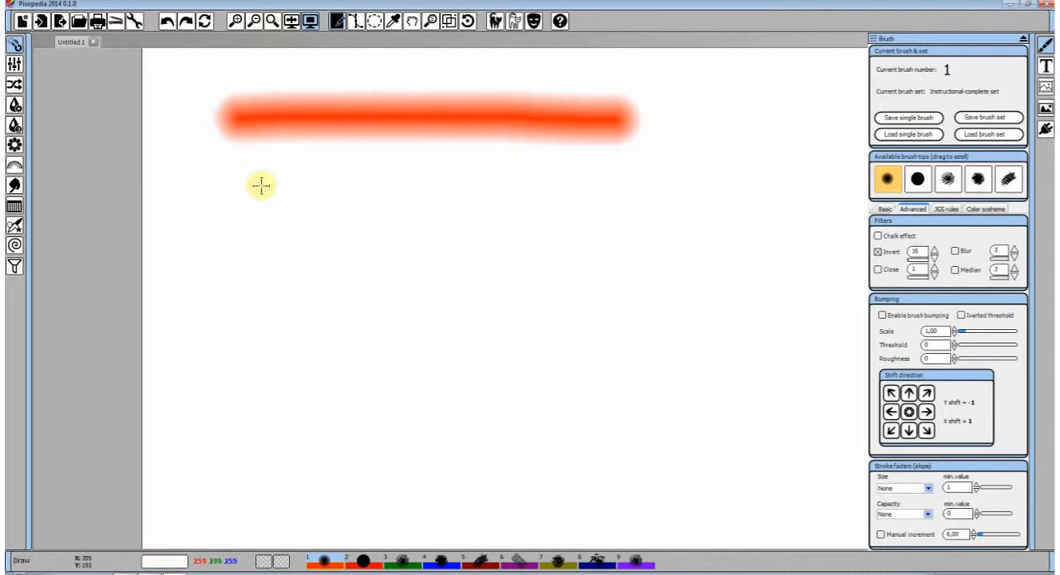
{"action": "left_click_drag", "start_coordinate": [233, 194], "coordinate": [636, 192]}
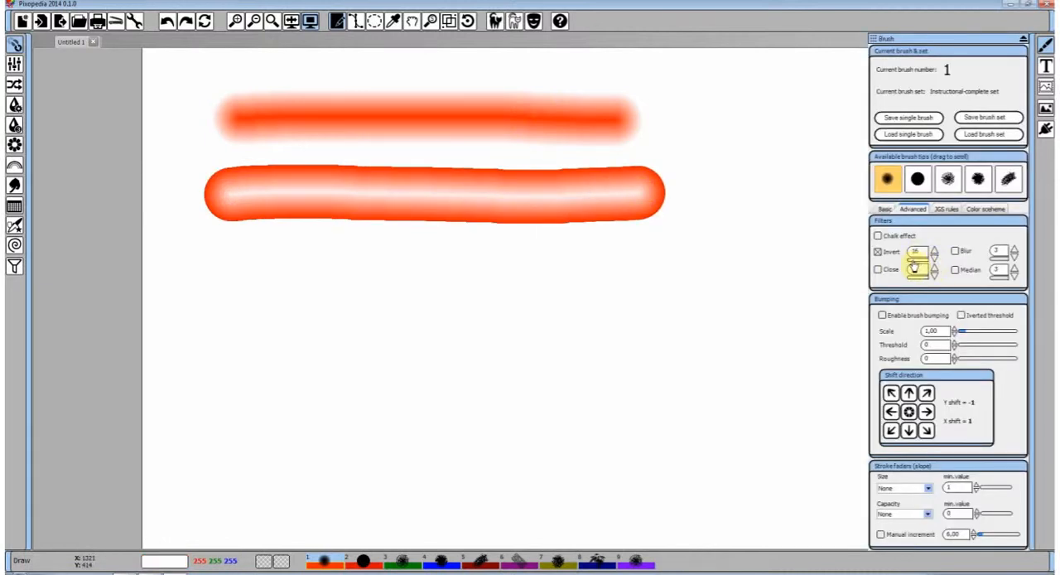
{"action": "left_click", "coordinate": [912, 261]}
{"action": "left_click_drag", "start_coordinate": [297, 253], "coordinate": [668, 262]}
{"action": "left_click_drag", "start_coordinate": [343, 322], "coordinate": [600, 323]}
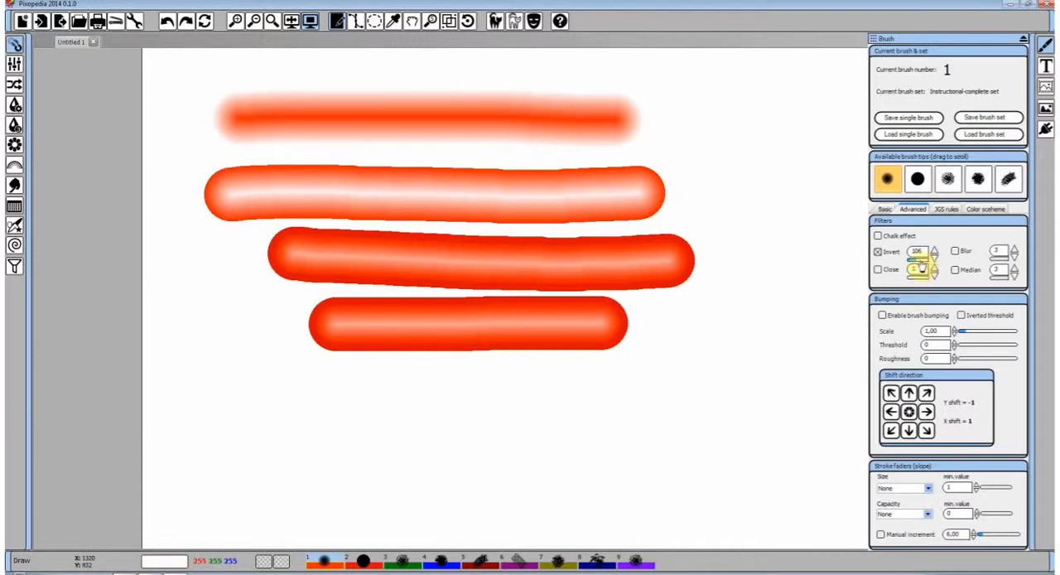
Set the Invert value to 1 and paint curved test strokes across the existing ones
{"action": "left_click_drag", "start_coordinate": [918, 262], "coordinate": [909, 263]}
{"action": "mouse_move", "coordinate": [784, 330]}
{"action": "left_mouse_down"}
{"action": "mouse_move", "coordinate": [795, 284]}
{"action": "mouse_move", "coordinate": [651, 229]}
{"action": "mouse_move", "coordinate": [518, 269]}
{"action": "left_mouse_up"}
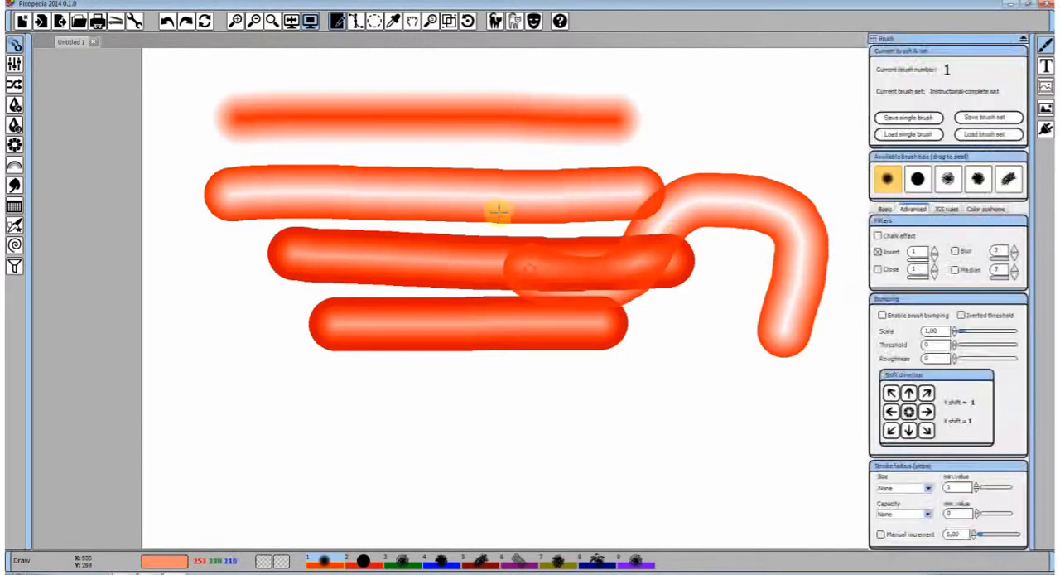
{"action": "mouse_move", "coordinate": [520, 157]}
{"action": "left_mouse_down"}
{"action": "mouse_move", "coordinate": [444, 272]}
{"action": "mouse_move", "coordinate": [360, 279]}
{"action": "mouse_move", "coordinate": [535, 251]}
{"action": "mouse_move", "coordinate": [525, 224]}
{"action": "mouse_move", "coordinate": [646, 217]}
{"action": "left_mouse_up"}
Undo all the inverted strokes below the reference stroke and disable the Invert filter
{"action": "left_click", "coordinate": [167, 21]}
{"action": "left_click", "coordinate": [167, 21]}
{"action": "left_click", "coordinate": [167, 21]}
{"action": "left_click", "coordinate": [168, 20]}
{"action": "left_click", "coordinate": [168, 21]}
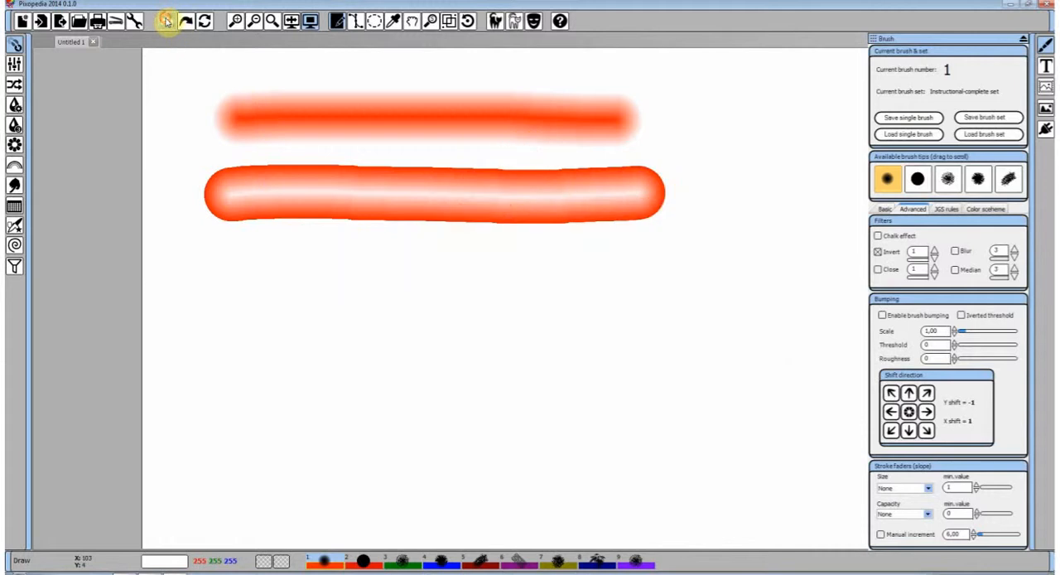
{"action": "left_click", "coordinate": [168, 21]}
{"action": "left_click", "coordinate": [878, 252]}
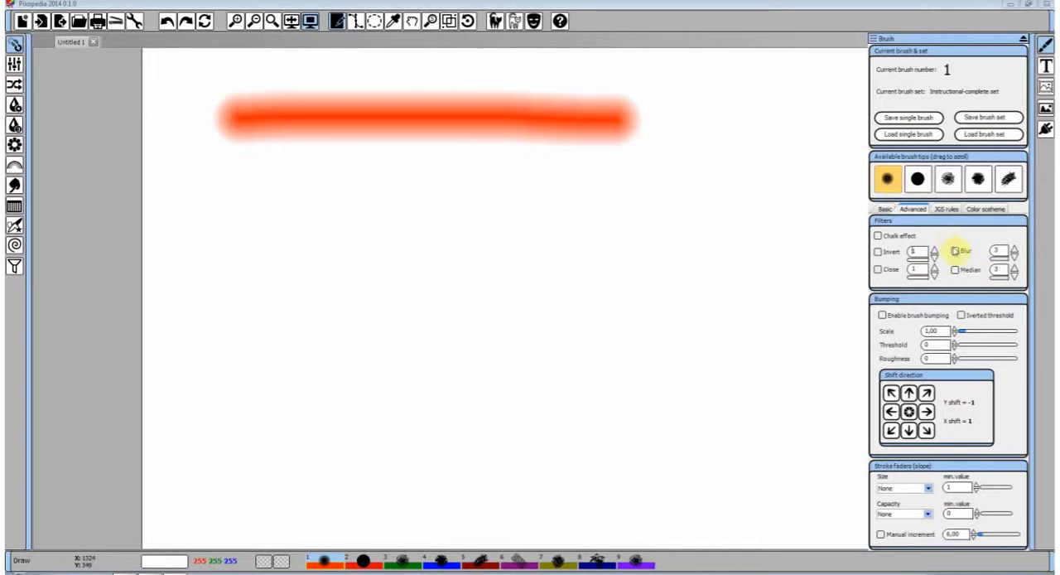
Enable the Blur filter and paint horizontal test strokes below the reference stroke at blur values 3 and 7
{"action": "left_click", "coordinate": [955, 251]}
{"action": "left_click_drag", "start_coordinate": [253, 179], "coordinate": [653, 180]}
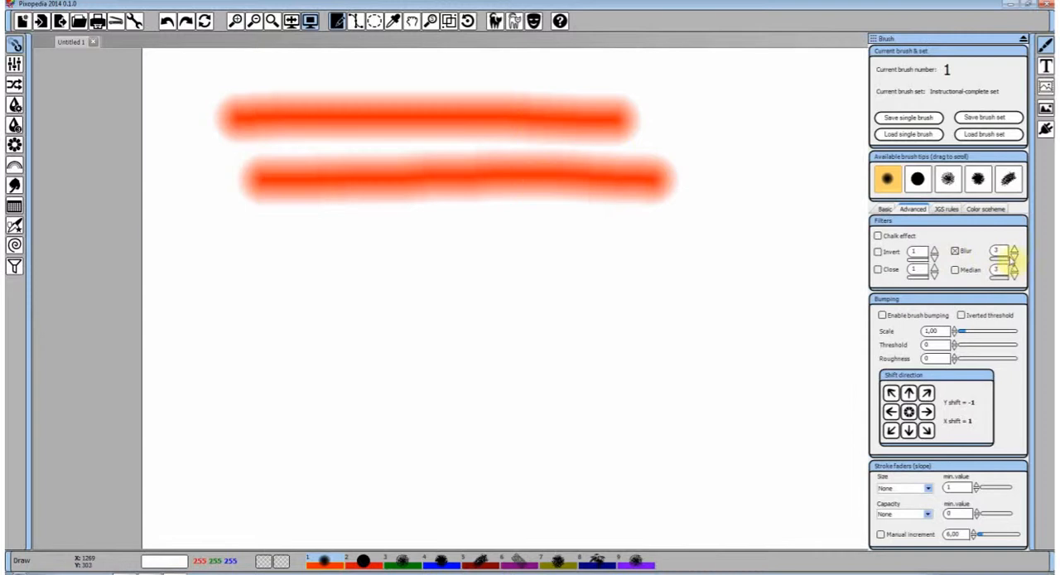
{"action": "left_click", "coordinate": [1015, 247]}
{"action": "left_click", "coordinate": [1014, 250]}
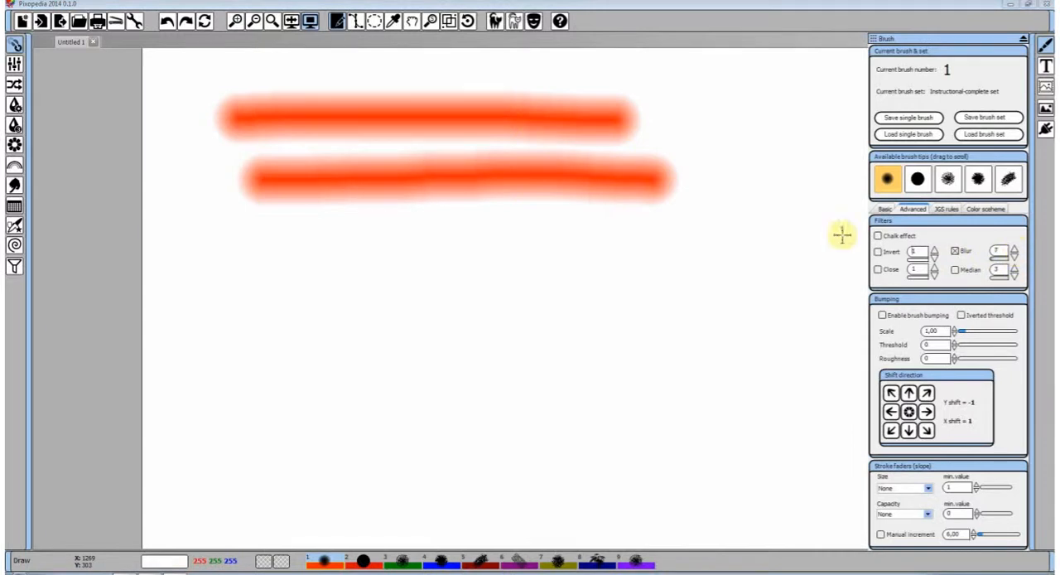
{"action": "left_click_drag", "start_coordinate": [298, 232], "coordinate": [584, 235]}
{"action": "left_click_drag", "start_coordinate": [389, 280], "coordinate": [642, 278]}
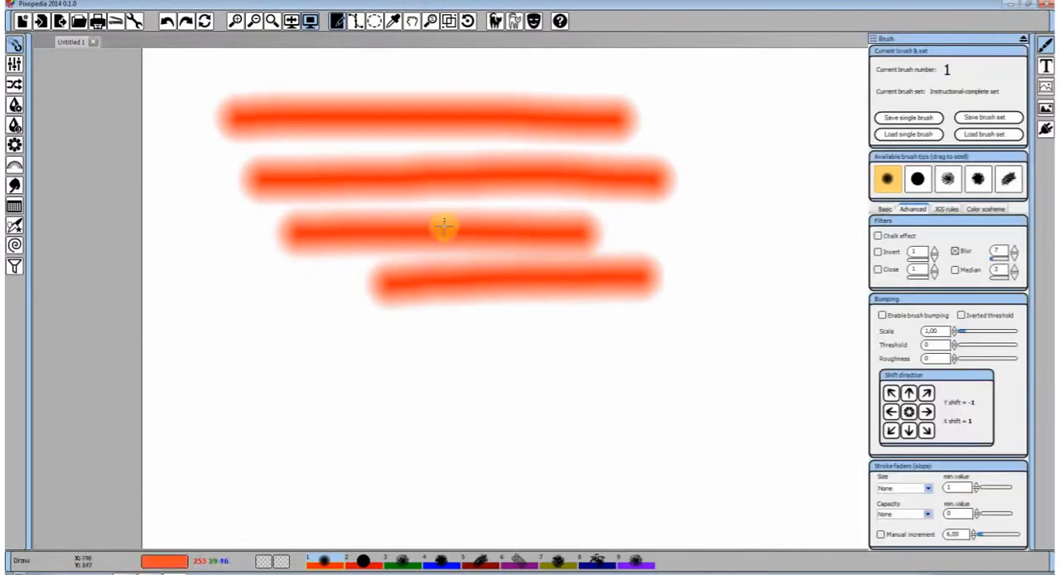
Undo the three blurred test strokes and set the Blur value back to 3
{"action": "left_click", "coordinate": [164, 25]}
{"action": "left_click", "coordinate": [164, 26]}
{"action": "left_click", "coordinate": [164, 26]}
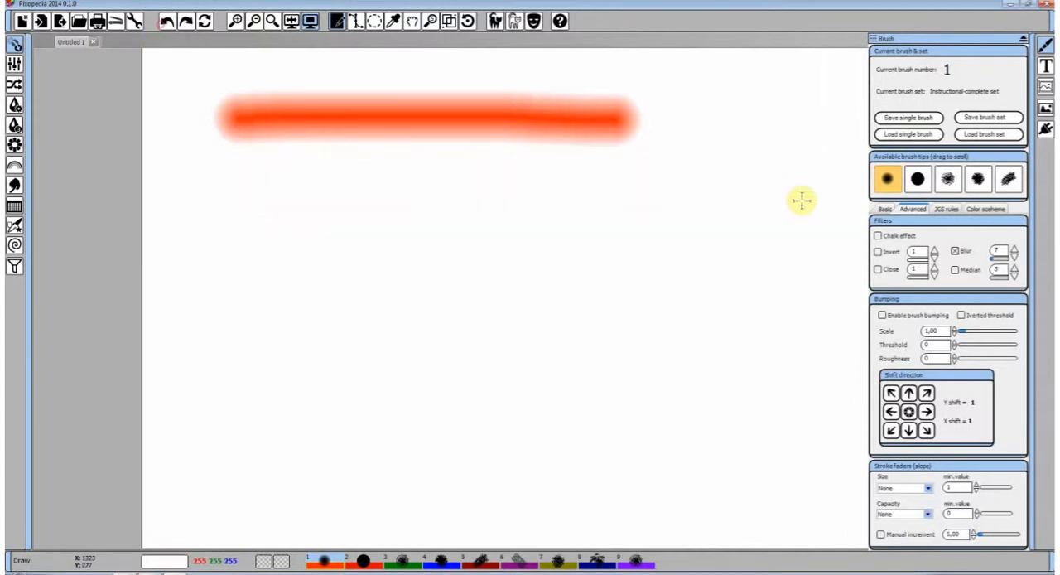
{"action": "left_click", "coordinate": [956, 250]}
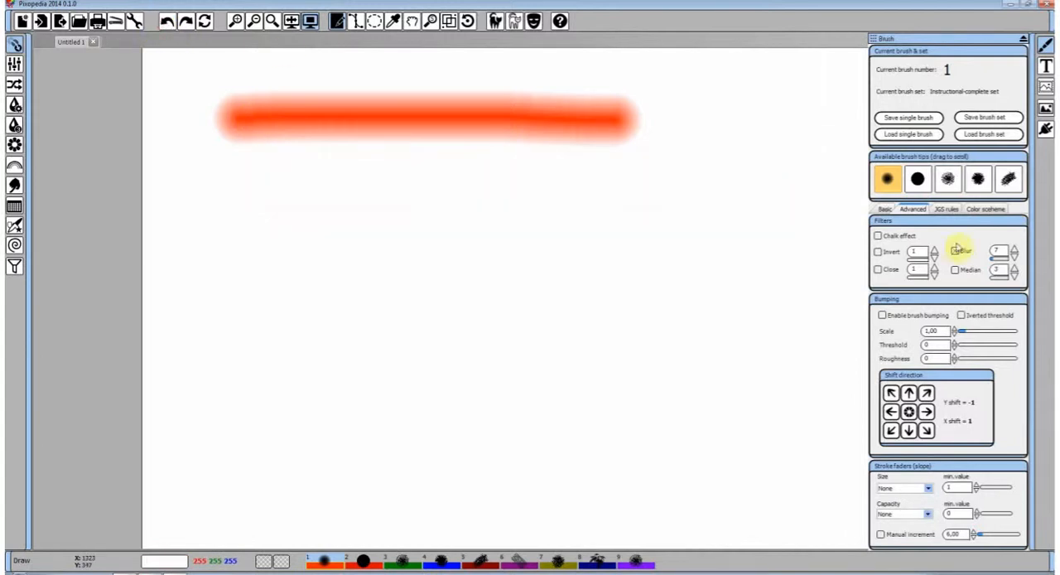
{"action": "left_click", "coordinate": [1013, 259]}
Choose the solid round brush tip and paint three thick strokes, with the Blur filter off only for the middle one
{"action": "left_click", "coordinate": [918, 179]}
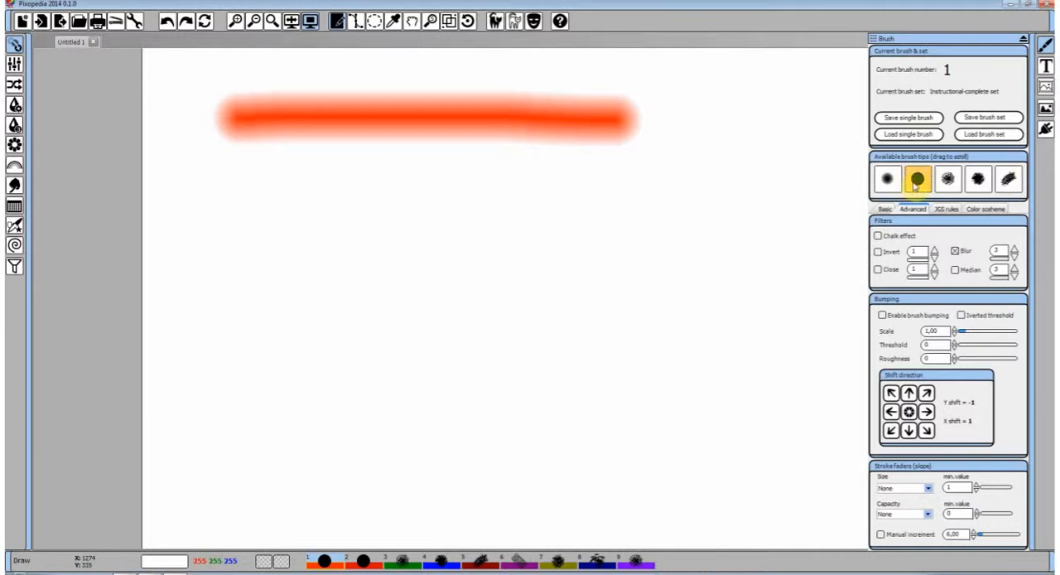
{"action": "left_click_drag", "start_coordinate": [240, 208], "coordinate": [647, 207]}
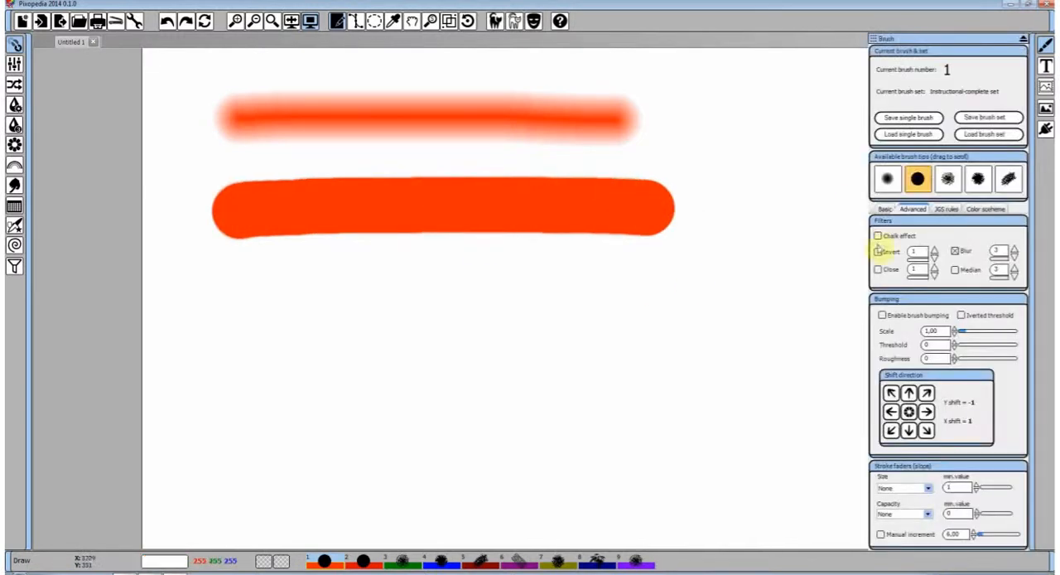
{"action": "left_click_drag", "start_coordinate": [308, 289], "coordinate": [764, 277]}
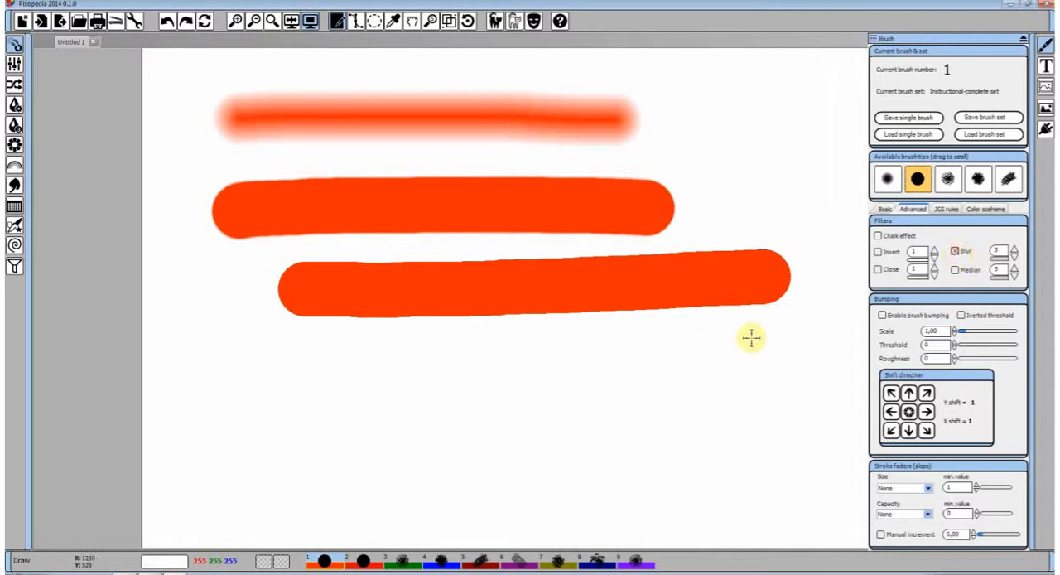
{"action": "mouse_move", "coordinate": [751, 339]}
{"action": "left_mouse_down"}
{"action": "mouse_move", "coordinate": [719, 353]}
{"action": "mouse_move", "coordinate": [537, 366]}
{"action": "mouse_move", "coordinate": [427, 357]}
{"action": "mouse_move", "coordinate": [314, 368]}
{"action": "mouse_move", "coordinate": [349, 401]}
{"action": "mouse_move", "coordinate": [509, 423]}
{"action": "left_mouse_up"}
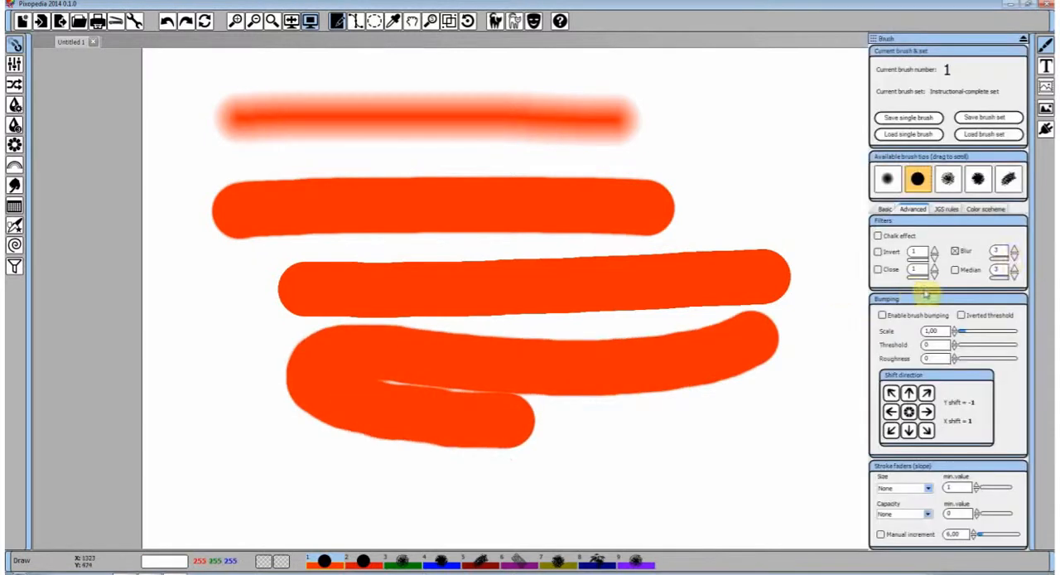
Set the Blur value to 7, paint a thick test stroke beside the existing ones, and clear the canvas
{"action": "left_click", "coordinate": [1016, 249]}
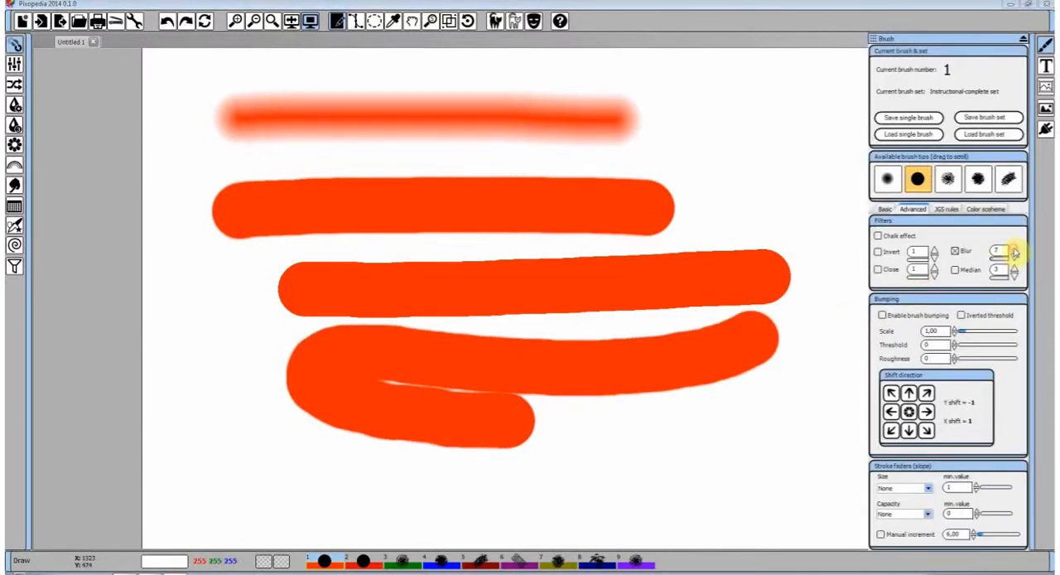
{"action": "mouse_move", "coordinate": [760, 229]}
{"action": "left_mouse_down"}
{"action": "mouse_move", "coordinate": [757, 171]}
{"action": "mouse_move", "coordinate": [677, 133]}
{"action": "mouse_move", "coordinate": [776, 267]}
{"action": "mouse_move", "coordinate": [797, 327]}
{"action": "left_mouse_up"}
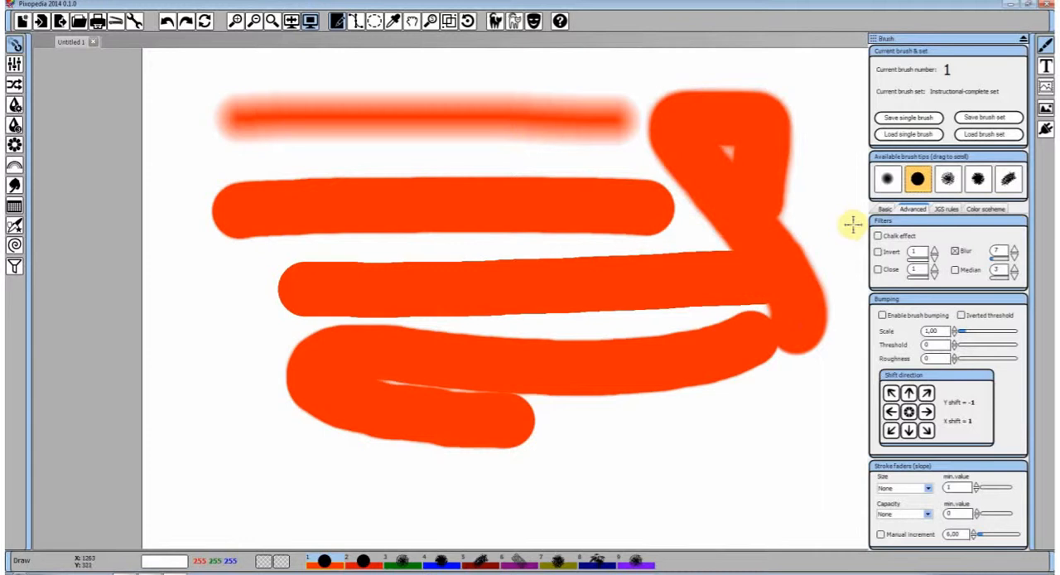
{"action": "left_click", "coordinate": [204, 21]}
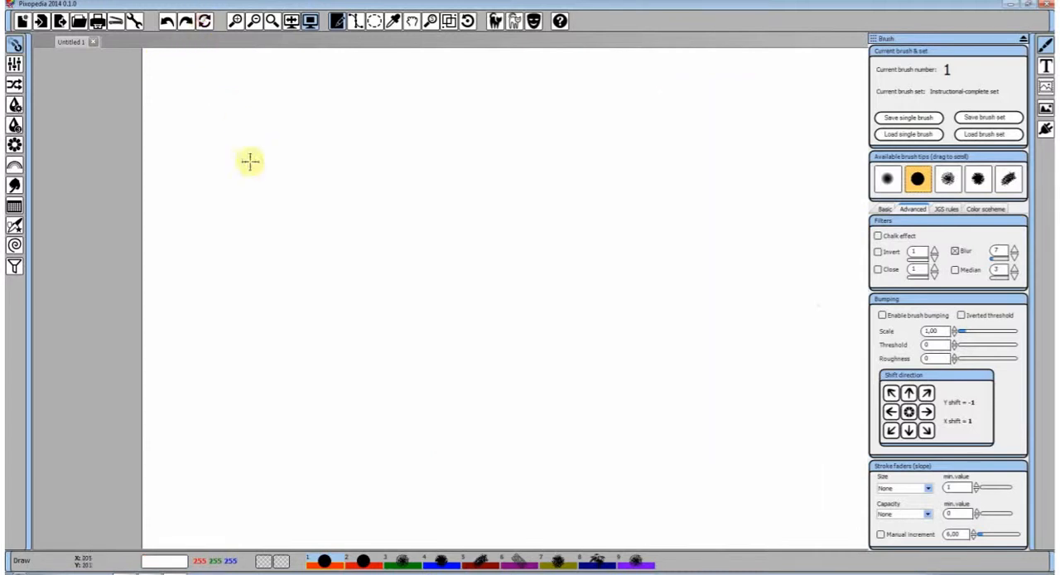
Paint a winding thick stroke at Blur 7, then more winding strokes over it with Blur raised to 16
{"action": "mouse_move", "coordinate": [250, 161]}
{"action": "left_mouse_down"}
{"action": "mouse_move", "coordinate": [353, 144]}
{"action": "mouse_move", "coordinate": [379, 159]}
{"action": "mouse_move", "coordinate": [583, 128]}
{"action": "mouse_move", "coordinate": [605, 219]}
{"action": "mouse_move", "coordinate": [258, 268]}
{"action": "mouse_move", "coordinate": [315, 322]}
{"action": "mouse_move", "coordinate": [518, 369]}
{"action": "mouse_move", "coordinate": [638, 365]}
{"action": "mouse_move", "coordinate": [728, 259]}
{"action": "mouse_move", "coordinate": [736, 151]}
{"action": "left_mouse_up"}
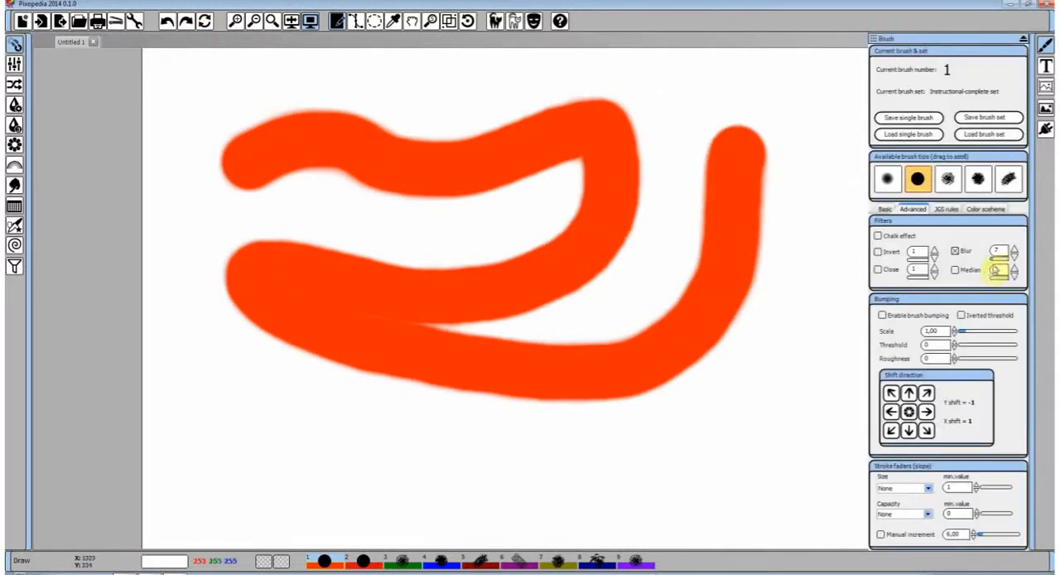
{"action": "mouse_move", "coordinate": [819, 159]}
{"action": "left_mouse_down"}
{"action": "mouse_move", "coordinate": [812, 381]}
{"action": "mouse_move", "coordinate": [655, 429]}
{"action": "mouse_move", "coordinate": [499, 348]}
{"action": "mouse_move", "coordinate": [290, 452]}
{"action": "mouse_move", "coordinate": [310, 490]}
{"action": "mouse_move", "coordinate": [531, 461]}
{"action": "mouse_move", "coordinate": [585, 343]}
{"action": "mouse_move", "coordinate": [705, 187]}
{"action": "mouse_move", "coordinate": [839, 108]}
{"action": "left_mouse_up"}
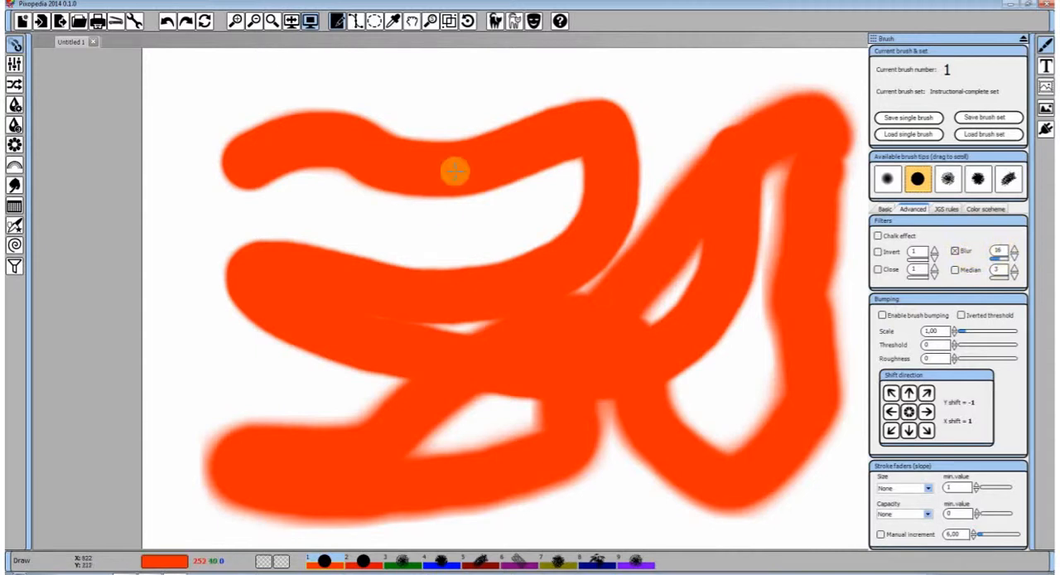
{"action": "mouse_move", "coordinate": [454, 214]}
{"action": "left_mouse_down"}
{"action": "mouse_move", "coordinate": [231, 208]}
{"action": "mouse_move", "coordinate": [185, 249]}
{"action": "mouse_move", "coordinate": [200, 348]}
{"action": "mouse_move", "coordinate": [233, 388]}
{"action": "mouse_move", "coordinate": [269, 368]}
{"action": "mouse_move", "coordinate": [277, 334]}
{"action": "left_mouse_up"}
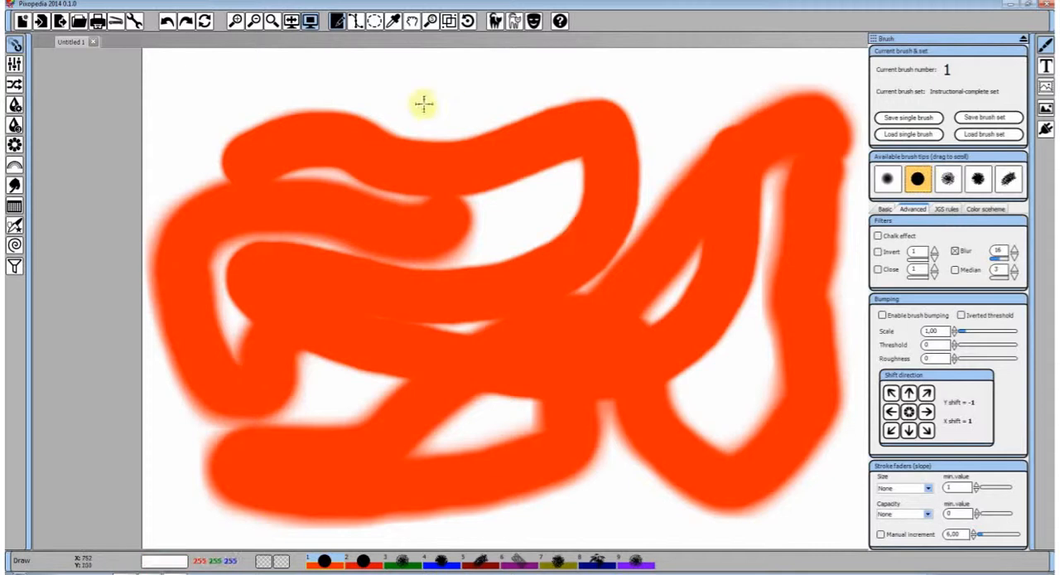
Clear the canvas and disable the Blur filter with its value back at 3
{"action": "left_click", "coordinate": [204, 20]}
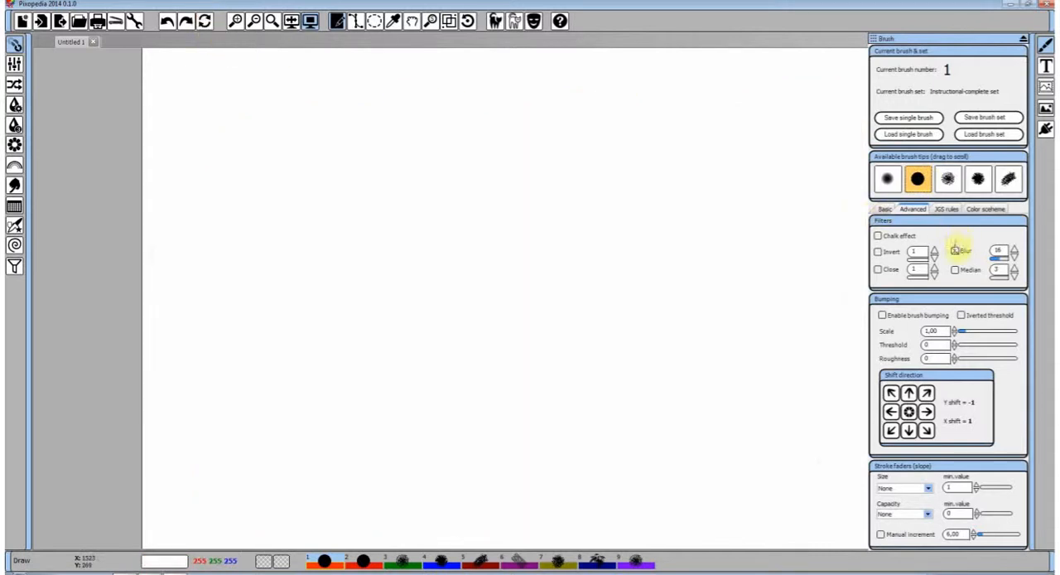
{"action": "left_click", "coordinate": [997, 261]}
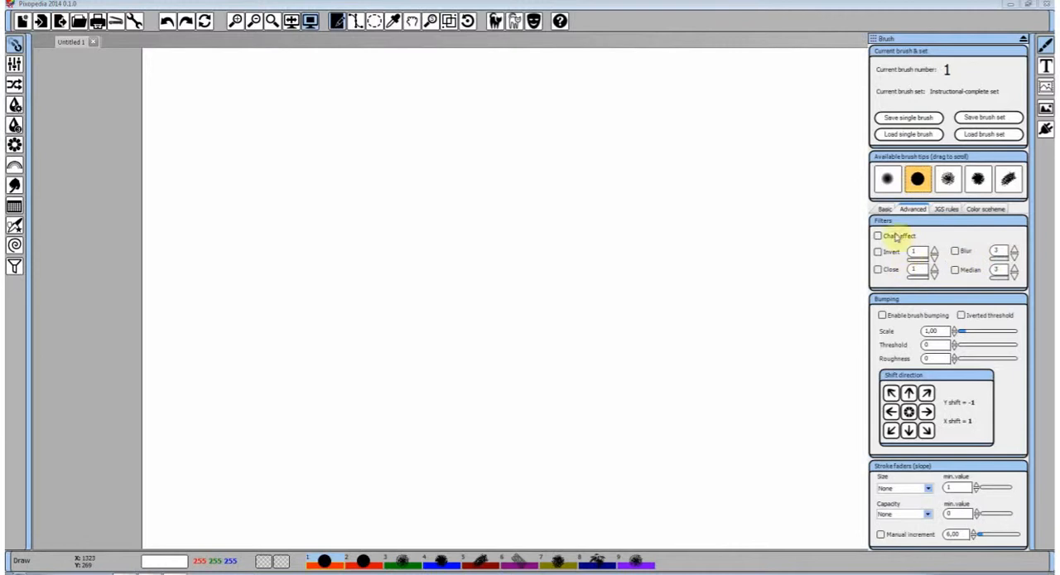
Choose the spray brush tip and paint a horizontal reference stroke near the canvas top with all filters off
{"action": "left_click", "coordinate": [947, 178]}
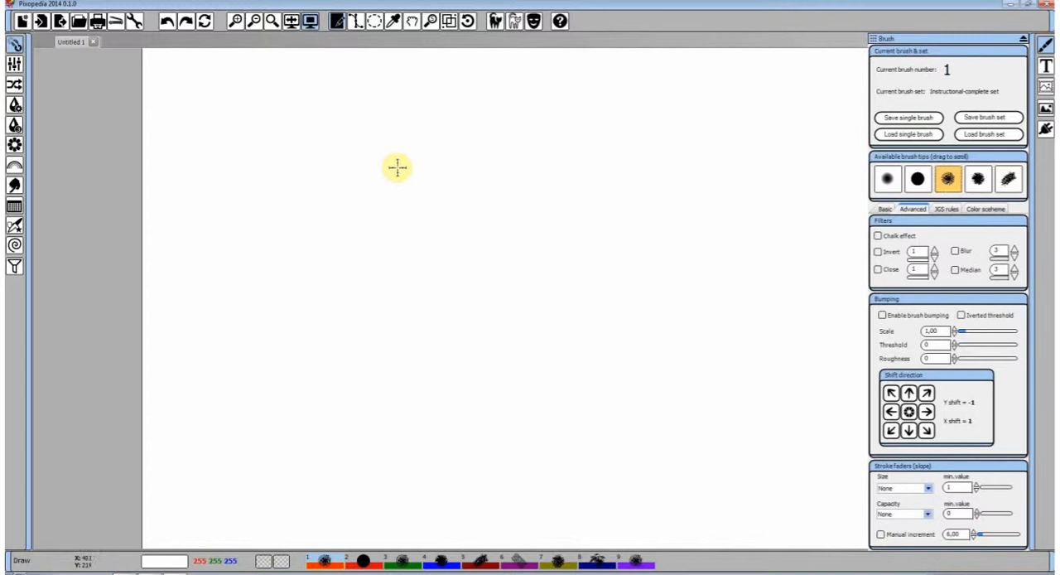
{"action": "left_click", "coordinate": [883, 209]}
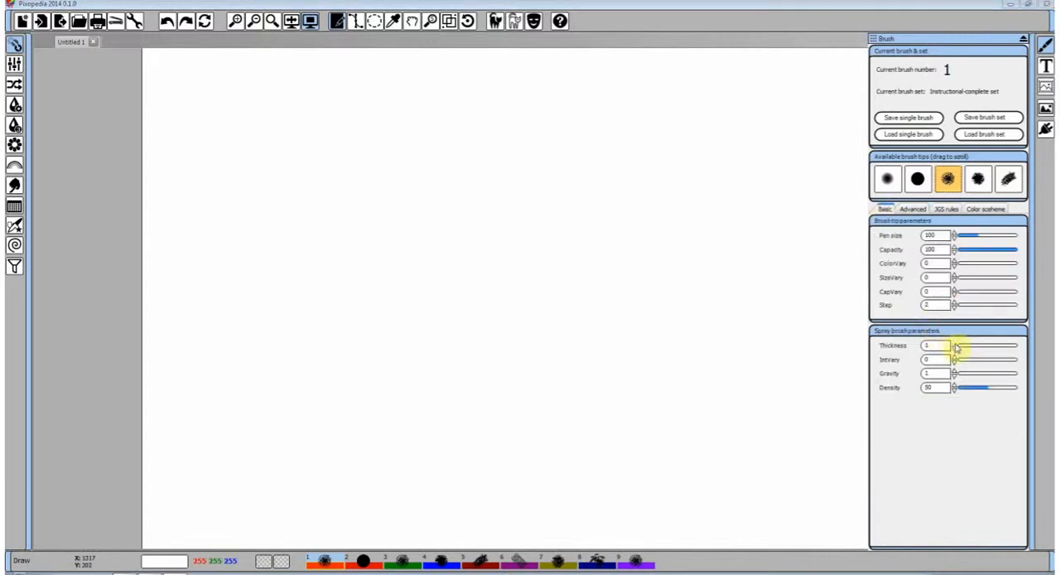
{"action": "left_click", "coordinate": [947, 209]}
{"action": "left_click", "coordinate": [921, 210]}
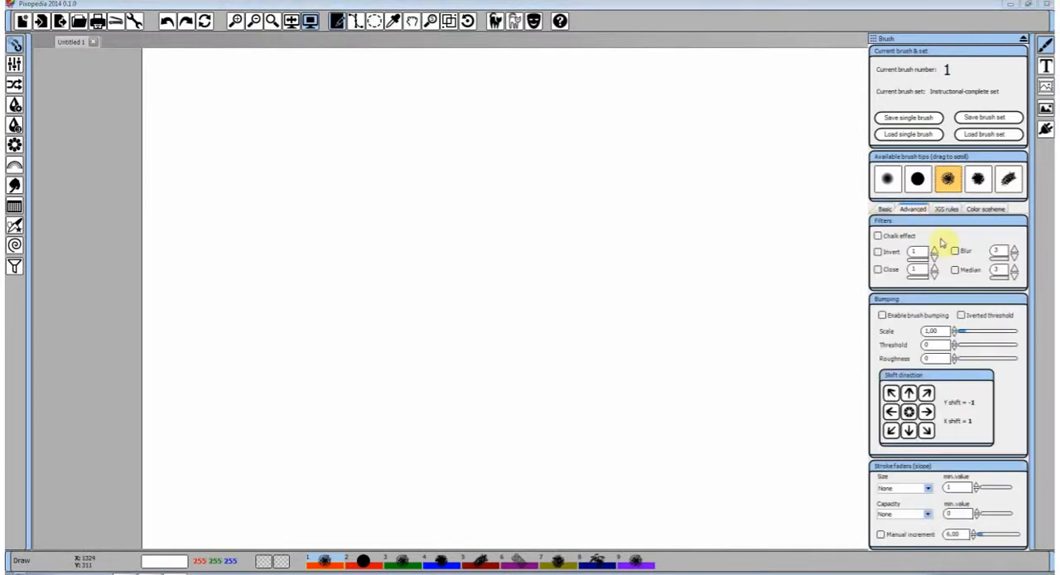
{"action": "left_click", "coordinate": [877, 270]}
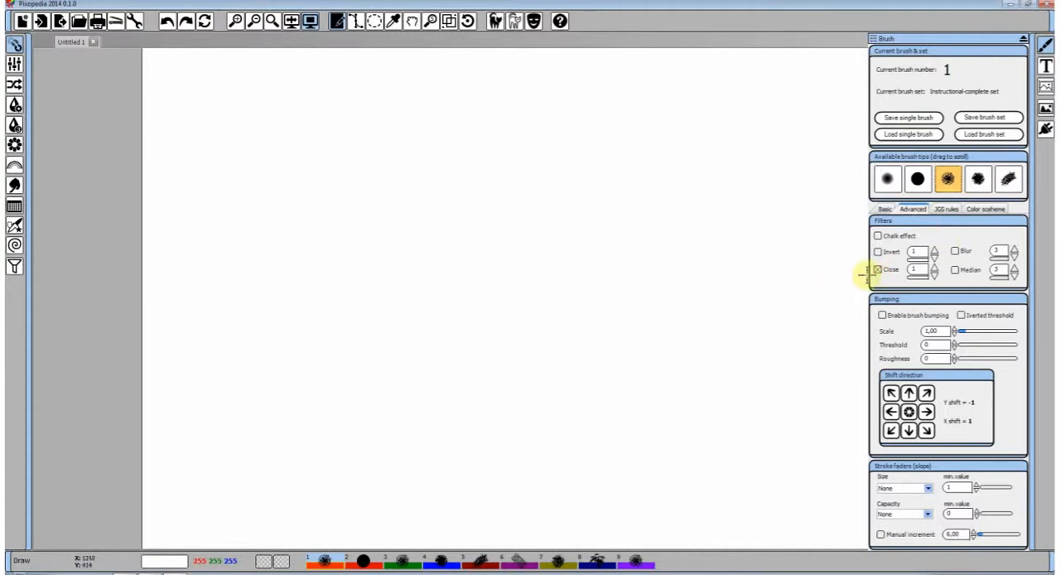
{"action": "left_click_drag", "start_coordinate": [242, 134], "coordinate": [705, 147]}
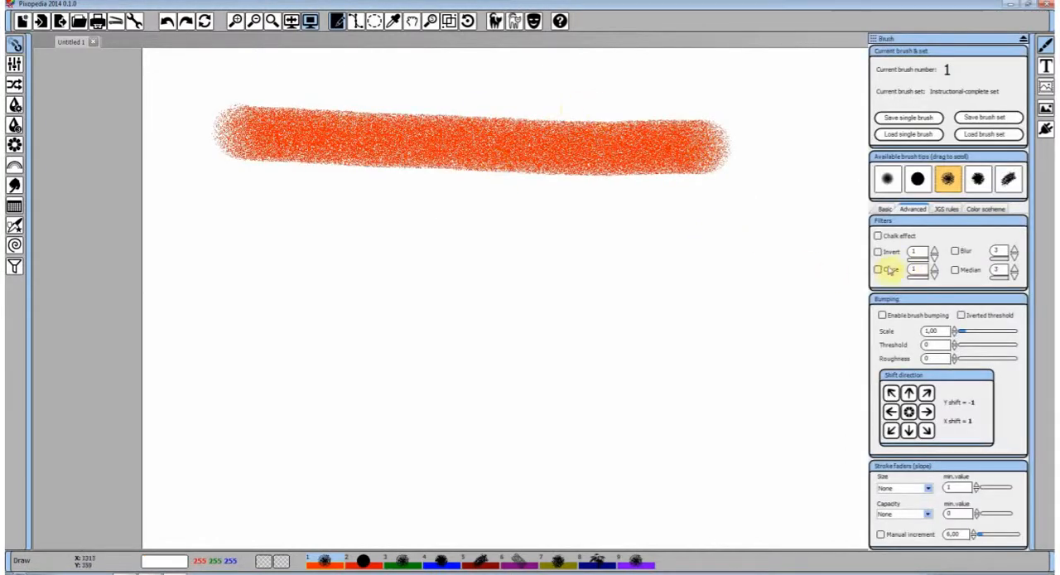
Enable the Close filter at value 1 and paint two spray strokes below the reference stroke
{"action": "left_click", "coordinate": [887, 270]}
{"action": "left_click_drag", "start_coordinate": [750, 226], "coordinate": [485, 223]}
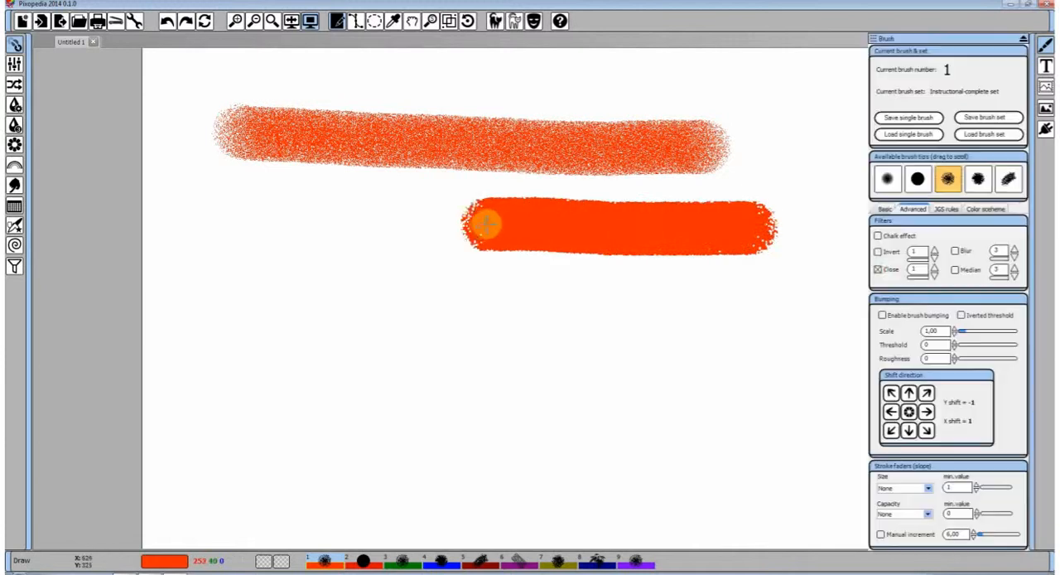
{"action": "mouse_move", "coordinate": [290, 211]}
{"action": "left_mouse_down"}
{"action": "mouse_move", "coordinate": [499, 295]}
{"action": "mouse_move", "coordinate": [638, 327]}
{"action": "mouse_move", "coordinate": [742, 330]}
{"action": "left_mouse_up"}
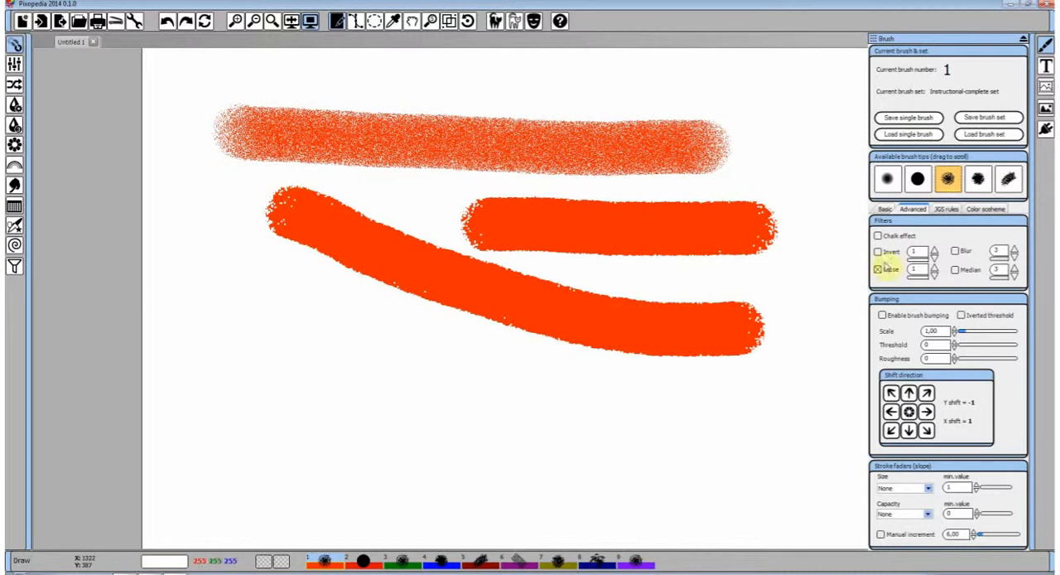
Set the brush tip's Step to 10 and paint a long looping spray stroke around the lower canvas
{"action": "left_click", "coordinate": [883, 209]}
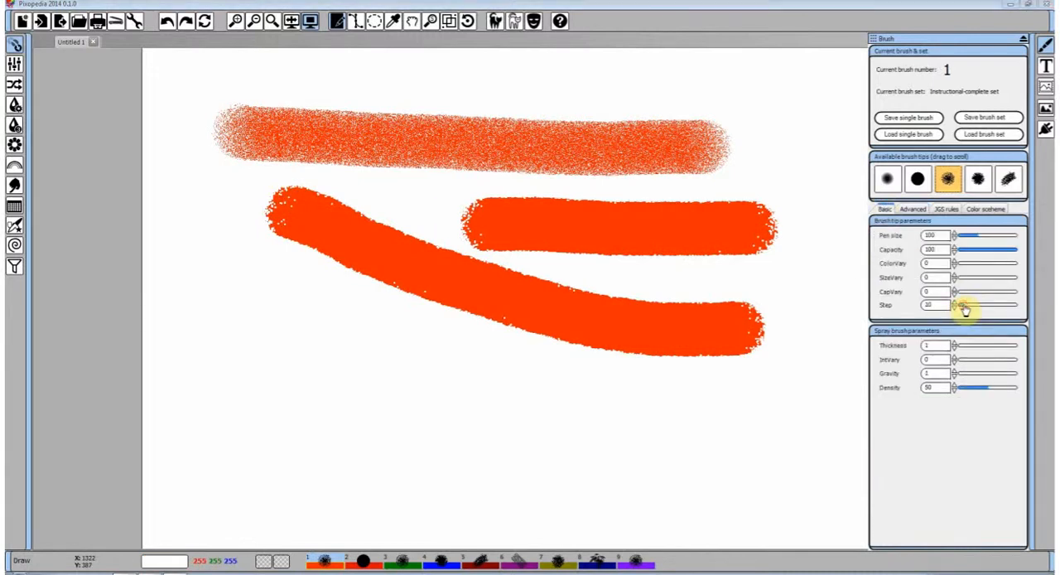
{"action": "mouse_move", "coordinate": [730, 388]}
{"action": "left_mouse_down"}
{"action": "mouse_move", "coordinate": [471, 403]}
{"action": "mouse_move", "coordinate": [341, 355]}
{"action": "mouse_move", "coordinate": [247, 393]}
{"action": "mouse_move", "coordinate": [267, 414]}
{"action": "mouse_move", "coordinate": [406, 453]}
{"action": "mouse_move", "coordinate": [546, 464]}
{"action": "mouse_move", "coordinate": [748, 335]}
{"action": "mouse_move", "coordinate": [792, 238]}
{"action": "mouse_move", "coordinate": [750, 142]}
{"action": "left_mouse_up"}
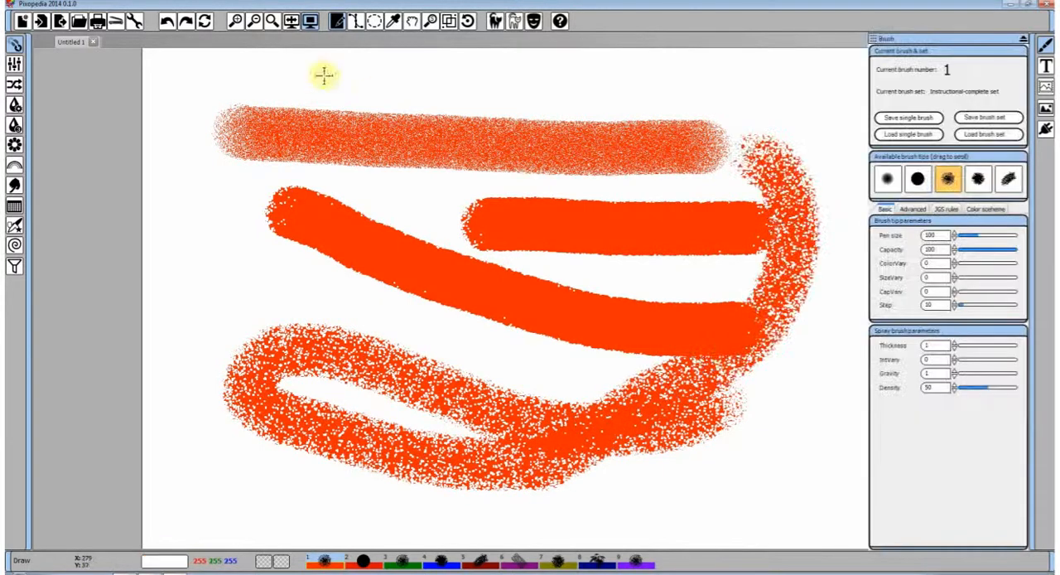
Undo the strokes below the reference stroke and paint a new hooked stroke in their place
{"action": "left_click", "coordinate": [168, 22]}
{"action": "left_click", "coordinate": [168, 23]}
{"action": "left_click", "coordinate": [167, 23]}
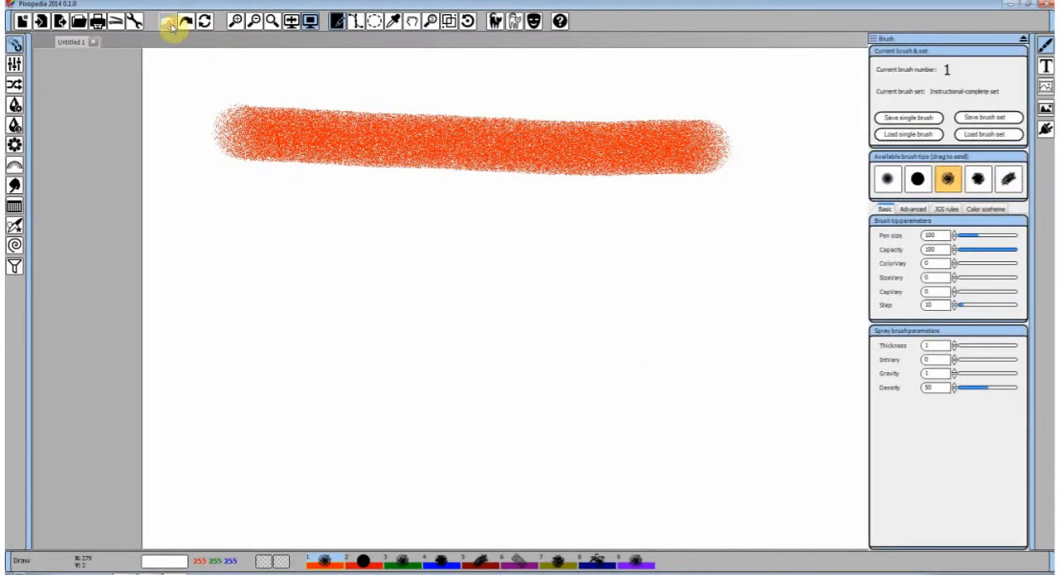
{"action": "mouse_move", "coordinate": [655, 258]}
{"action": "left_mouse_down"}
{"action": "mouse_move", "coordinate": [339, 221]}
{"action": "mouse_move", "coordinate": [393, 300]}
{"action": "left_mouse_up"}
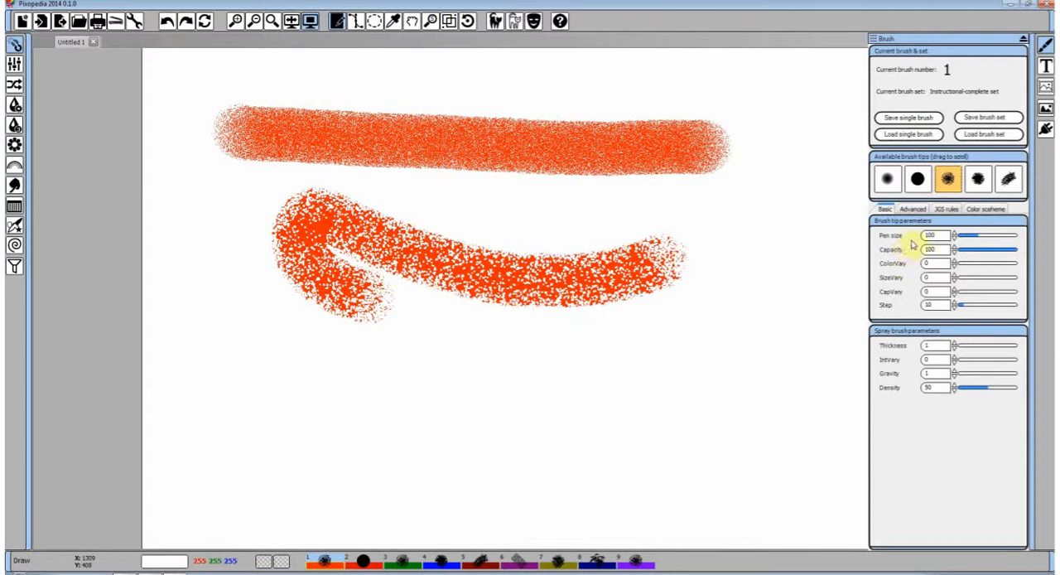
Paint two more short spray strokes to the right of the hooked one, keeping only the Close filter on
{"action": "left_click", "coordinate": [913, 209]}
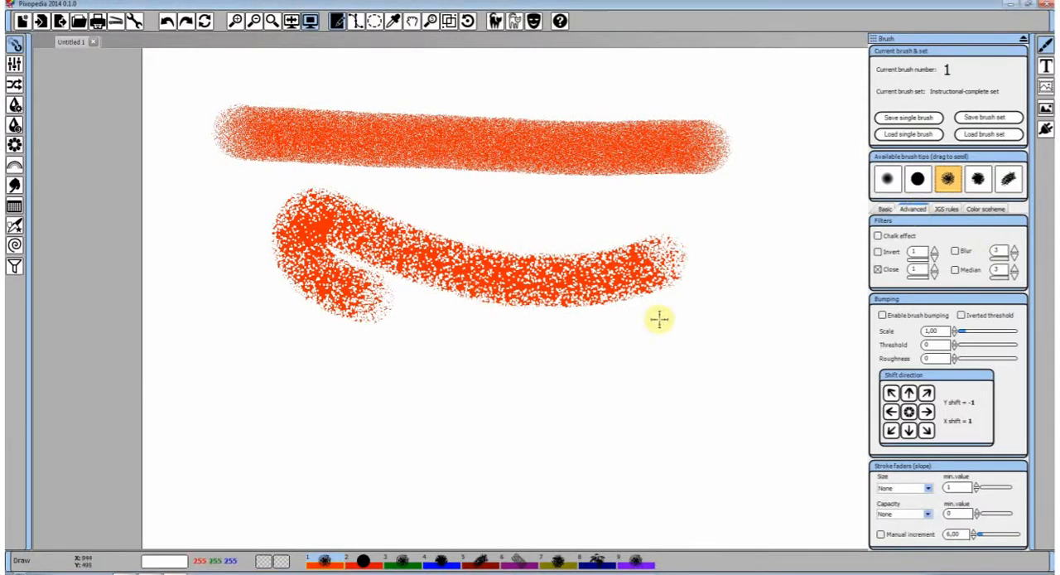
{"action": "mouse_move", "coordinate": [691, 249]}
{"action": "left_mouse_down"}
{"action": "mouse_move", "coordinate": [707, 246]}
{"action": "mouse_move", "coordinate": [741, 315]}
{"action": "mouse_move", "coordinate": [729, 377]}
{"action": "left_mouse_up"}
{"action": "left_click", "coordinate": [897, 120]}
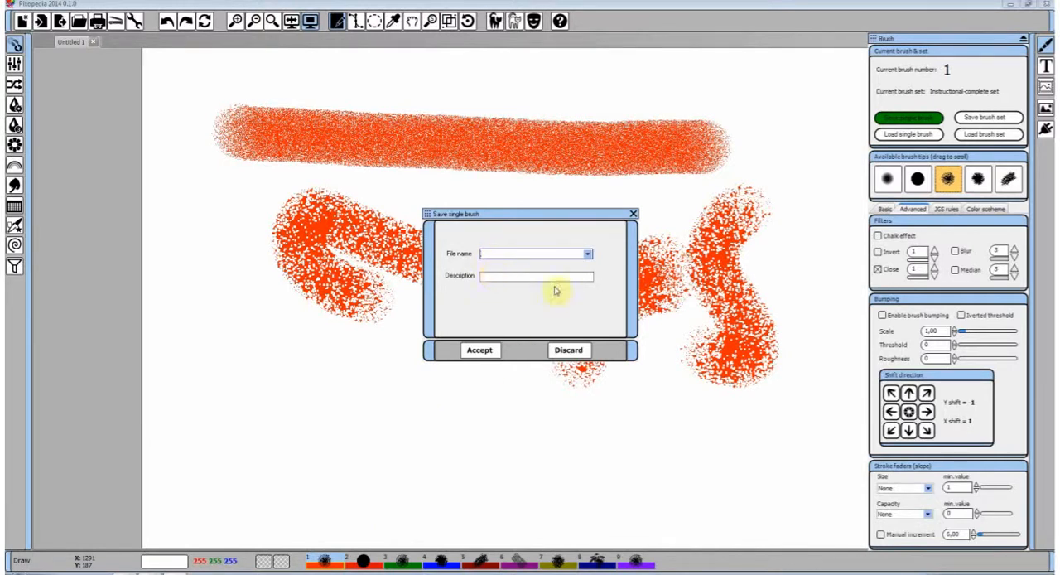
{"action": "left_click", "coordinate": [568, 350]}
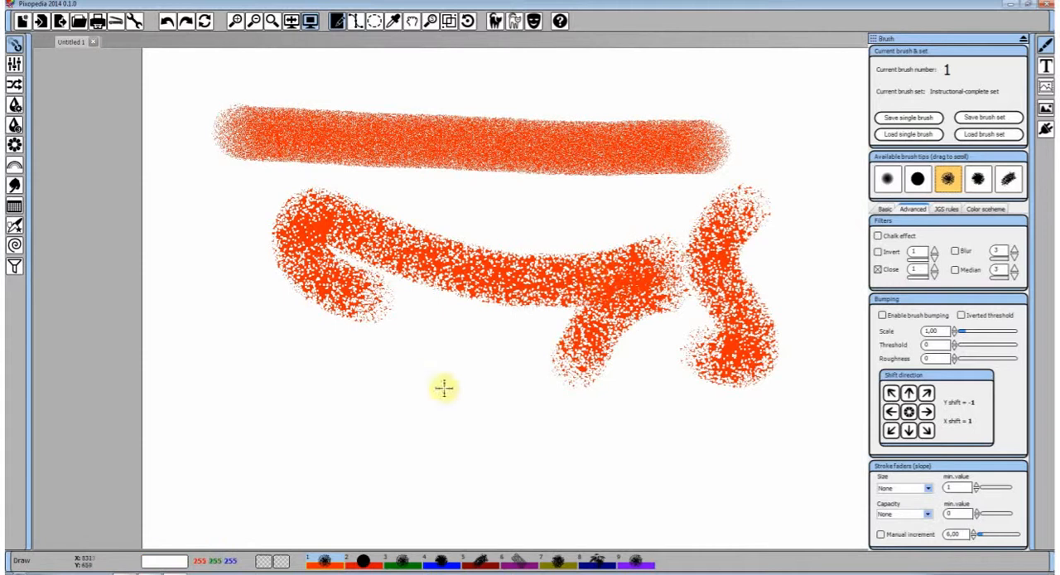
Enable Blur at value 3 alongside Close and paint several overlapping spray strokes across the lower canvas
{"action": "mouse_move", "coordinate": [646, 352]}
{"action": "left_mouse_down"}
{"action": "mouse_move", "coordinate": [463, 394]}
{"action": "mouse_move", "coordinate": [327, 357]}
{"action": "mouse_move", "coordinate": [307, 398]}
{"action": "mouse_move", "coordinate": [312, 427]}
{"action": "mouse_move", "coordinate": [478, 291]}
{"action": "mouse_move", "coordinate": [617, 217]}
{"action": "left_mouse_up"}
{"action": "mouse_move", "coordinate": [441, 438]}
{"action": "left_mouse_down"}
{"action": "mouse_move", "coordinate": [705, 237]}
{"action": "mouse_move", "coordinate": [687, 331]}
{"action": "left_mouse_up"}
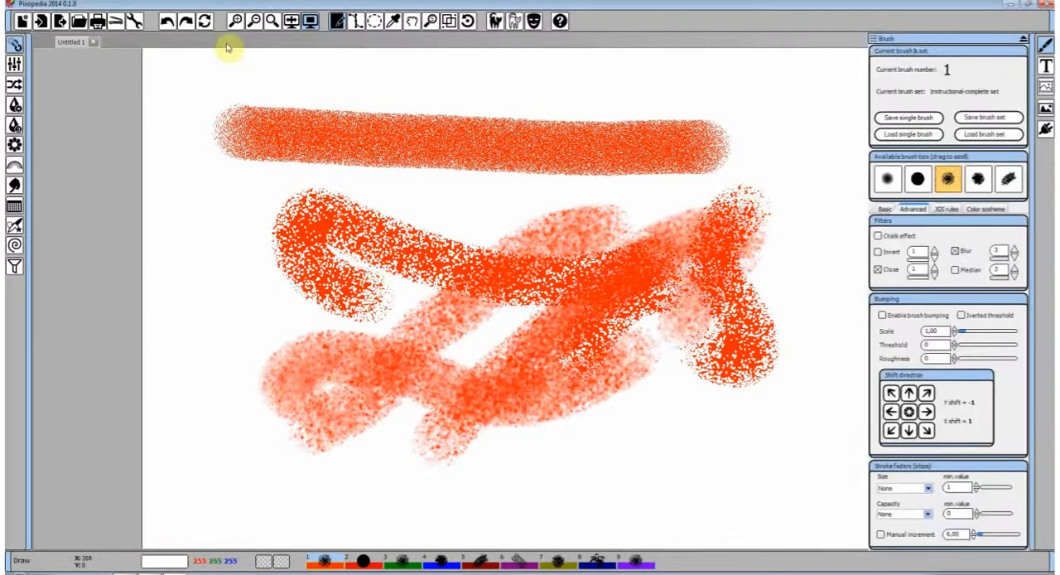
Undo the blurred spray strokes and disable the Close filter
{"action": "left_click", "coordinate": [166, 21]}
{"action": "left_click", "coordinate": [166, 21]}
{"action": "left_click", "coordinate": [166, 21]}
{"action": "left_click", "coordinate": [167, 22]}
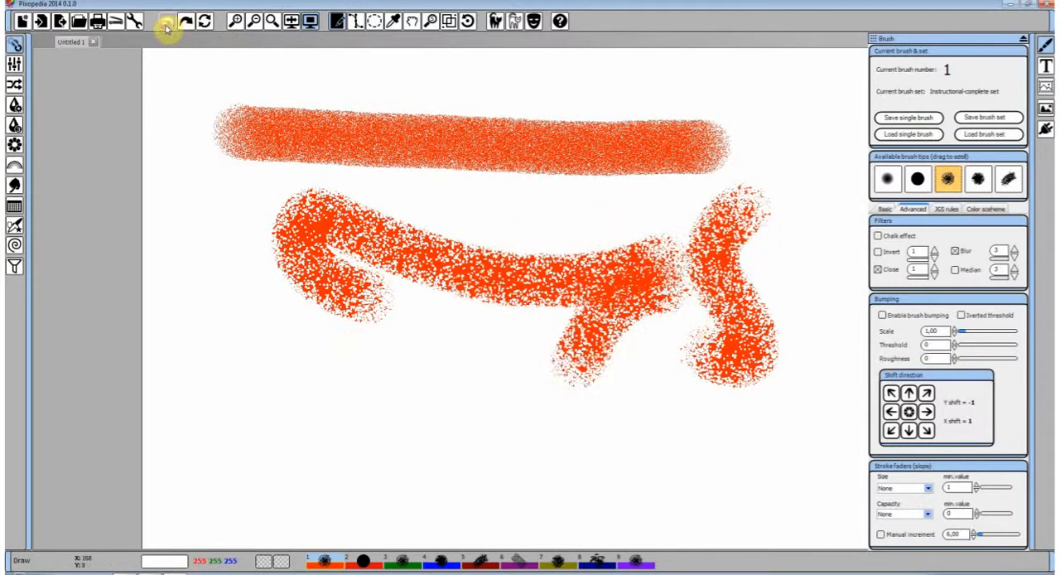
Enable Median at value 3 alongside Blur, increase the spray Thickness, and paint a horizontal stroke at the lower canvas
{"action": "left_click", "coordinate": [960, 274]}
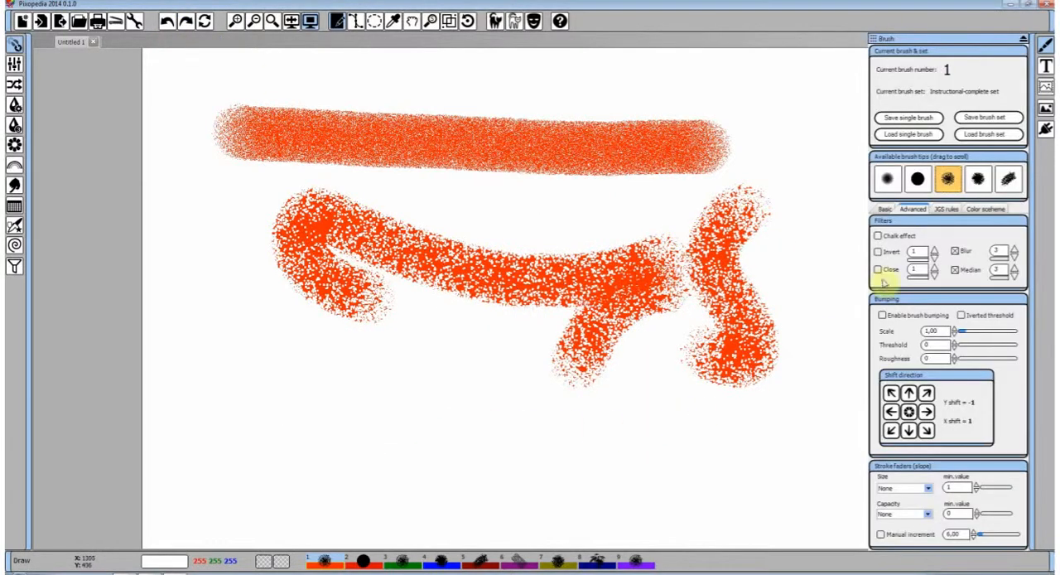
{"action": "left_click", "coordinate": [885, 209]}
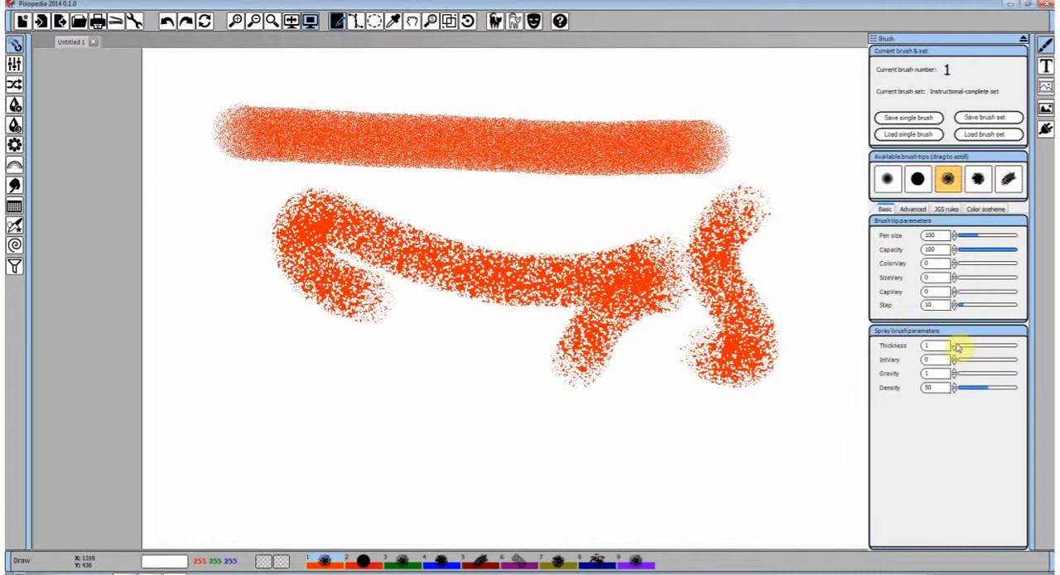
{"action": "triple_click", "coordinate": [956, 343]}
{"action": "mouse_move", "coordinate": [687, 405]}
{"action": "left_mouse_down"}
{"action": "mouse_move", "coordinate": [590, 409]}
{"action": "mouse_move", "coordinate": [415, 385]}
{"action": "mouse_move", "coordinate": [300, 386]}
{"action": "mouse_move", "coordinate": [293, 400]}
{"action": "mouse_move", "coordinate": [522, 386]}
{"action": "left_mouse_up"}
Disable Blur and paint several crossing spray strokes with only the Median filter on
{"action": "left_click", "coordinate": [913, 209]}
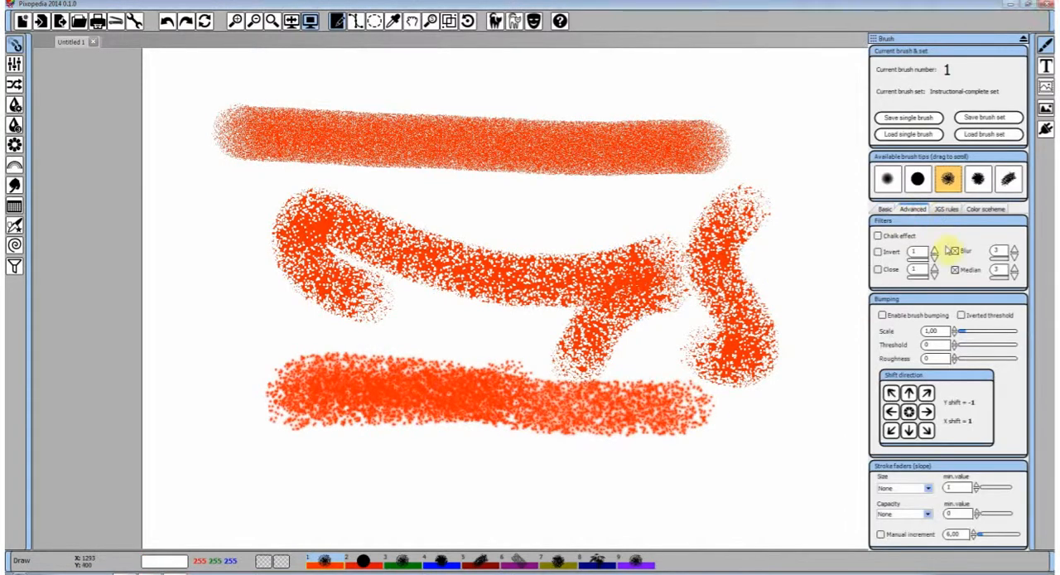
{"action": "mouse_move", "coordinate": [679, 265]}
{"action": "left_mouse_down"}
{"action": "mouse_move", "coordinate": [587, 279]}
{"action": "mouse_move", "coordinate": [343, 355]}
{"action": "mouse_move", "coordinate": [791, 211]}
{"action": "mouse_move", "coordinate": [831, 174]}
{"action": "mouse_move", "coordinate": [804, 407]}
{"action": "mouse_move", "coordinate": [639, 480]}
{"action": "mouse_move", "coordinate": [335, 473]}
{"action": "mouse_move", "coordinate": [674, 362]}
{"action": "mouse_move", "coordinate": [588, 201]}
{"action": "mouse_move", "coordinate": [280, 314]}
{"action": "mouse_move", "coordinate": [232, 241]}
{"action": "mouse_move", "coordinate": [253, 309]}
{"action": "mouse_move", "coordinate": [537, 162]}
{"action": "left_mouse_up"}
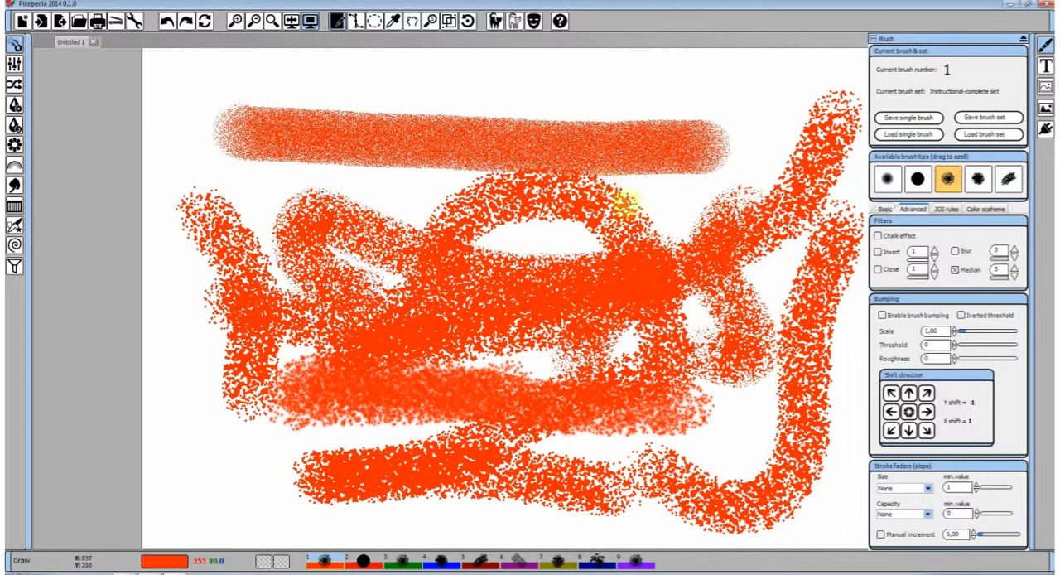
Undo all the test strokes so that only the horizontal reference stroke remains
{"action": "left_click", "coordinate": [167, 22]}
{"action": "left_click", "coordinate": [168, 22]}
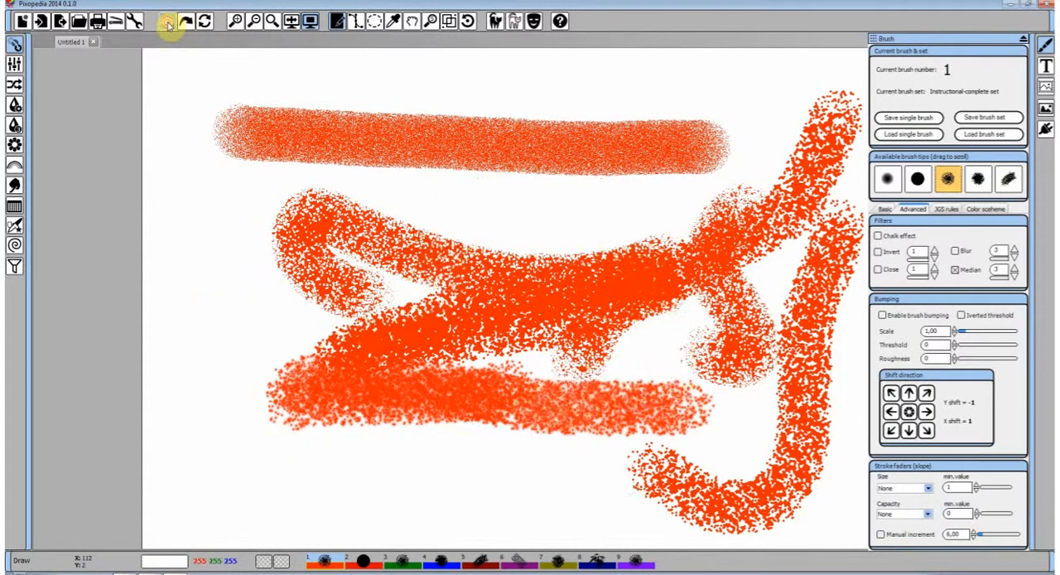
{"action": "left_click", "coordinate": [167, 23]}
{"action": "left_click", "coordinate": [168, 23]}
{"action": "left_click", "coordinate": [167, 23]}
{"action": "left_click", "coordinate": [168, 23]}
{"action": "left_click", "coordinate": [167, 23]}
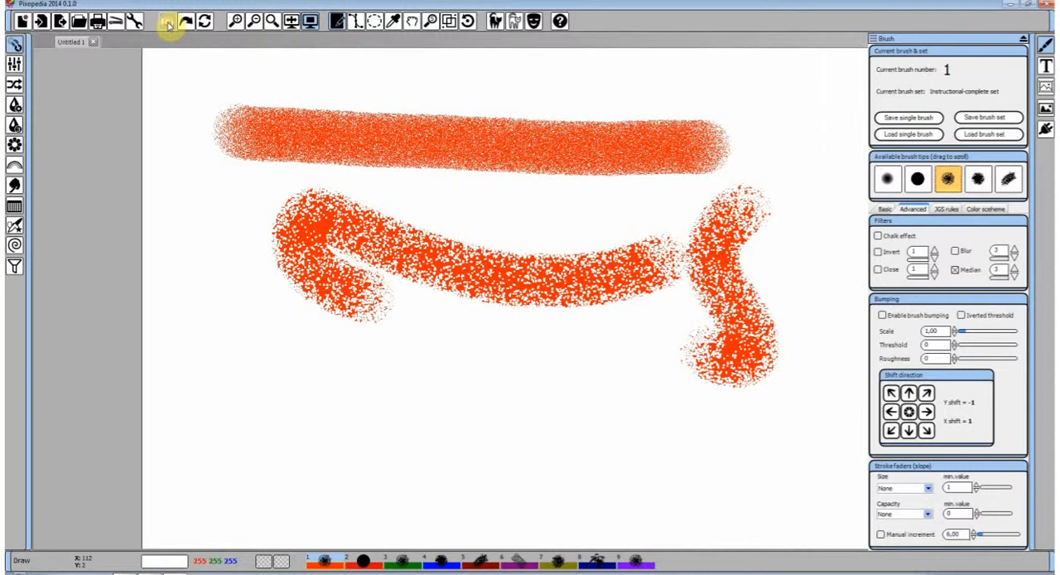
{"action": "left_click", "coordinate": [167, 23]}
{"action": "left_click", "coordinate": [167, 23]}
Paint a zigzag spray stroke with only Median on, then enable Blur and paint looping strokes over it
{"action": "mouse_move", "coordinate": [327, 218]}
{"action": "left_mouse_down"}
{"action": "mouse_move", "coordinate": [698, 234]}
{"action": "mouse_move", "coordinate": [734, 277]}
{"action": "mouse_move", "coordinate": [620, 308]}
{"action": "mouse_move", "coordinate": [306, 285]}
{"action": "mouse_move", "coordinate": [564, 404]}
{"action": "mouse_move", "coordinate": [641, 422]}
{"action": "mouse_move", "coordinate": [687, 374]}
{"action": "mouse_move", "coordinate": [796, 169]}
{"action": "left_mouse_up"}
{"action": "left_click", "coordinate": [961, 252]}
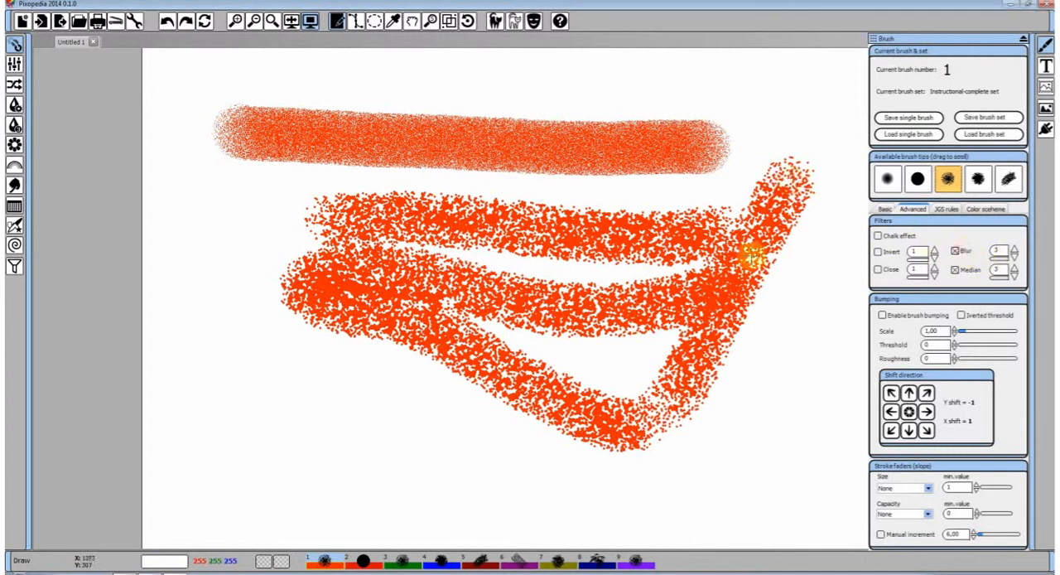
{"action": "mouse_move", "coordinate": [740, 133]}
{"action": "left_mouse_down"}
{"action": "mouse_move", "coordinate": [711, 261]}
{"action": "mouse_move", "coordinate": [658, 388]}
{"action": "mouse_move", "coordinate": [313, 313]}
{"action": "mouse_move", "coordinate": [325, 412]}
{"action": "mouse_move", "coordinate": [433, 270]}
{"action": "mouse_move", "coordinate": [557, 141]}
{"action": "mouse_move", "coordinate": [467, 436]}
{"action": "mouse_move", "coordinate": [431, 238]}
{"action": "mouse_move", "coordinate": [455, 154]}
{"action": "left_mouse_up"}
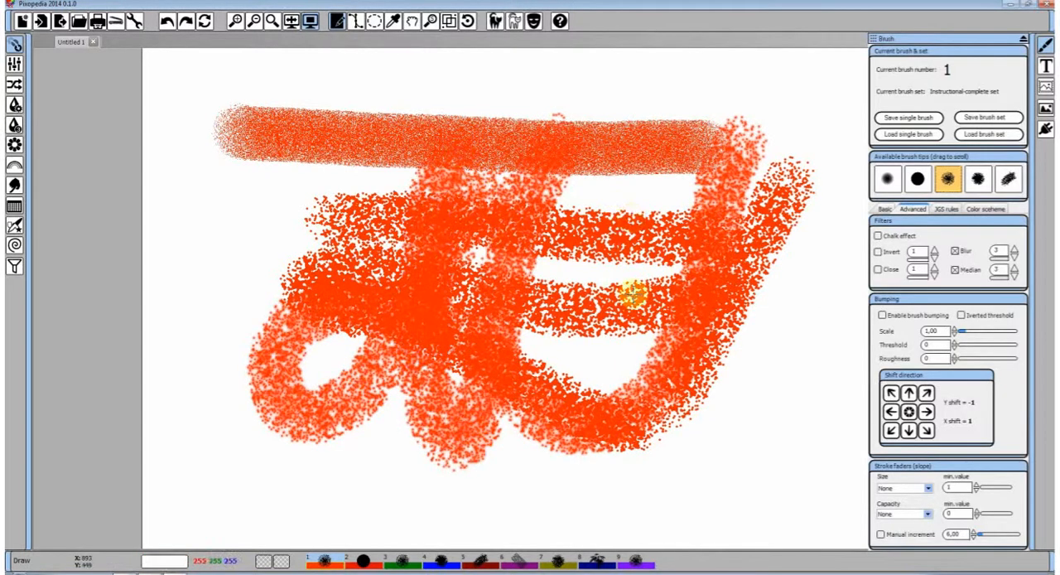
Choose the spiky brush tip and paint a looping stroke with Blur and Median, then enable Invert at value 1 and paint another
{"action": "left_click", "coordinate": [978, 179]}
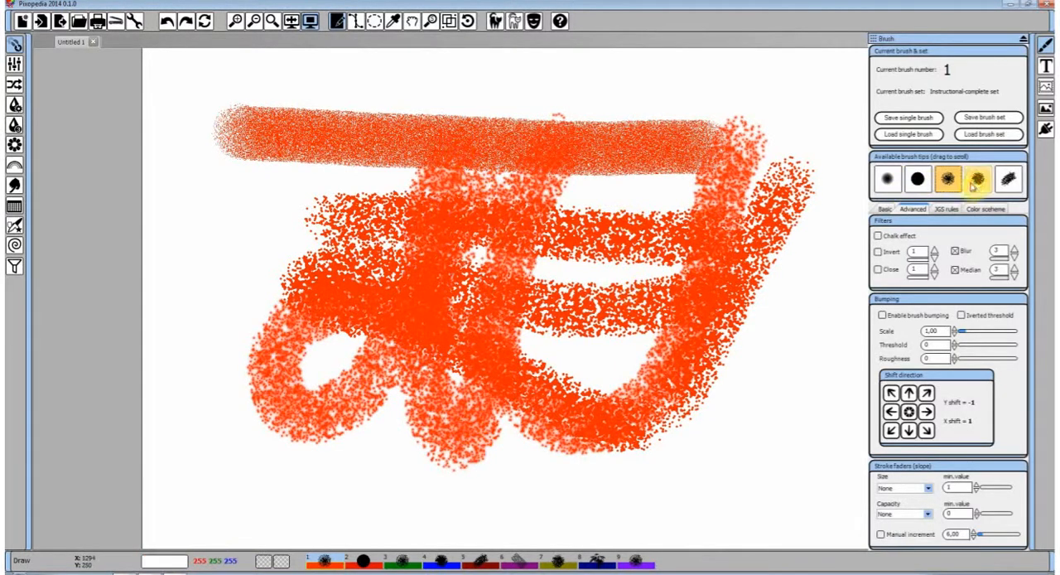
{"action": "mouse_move", "coordinate": [703, 248]}
{"action": "left_mouse_down"}
{"action": "mouse_move", "coordinate": [699, 147]}
{"action": "mouse_move", "coordinate": [804, 237]}
{"action": "mouse_move", "coordinate": [754, 456]}
{"action": "mouse_move", "coordinate": [834, 273]}
{"action": "mouse_move", "coordinate": [819, 152]}
{"action": "mouse_move", "coordinate": [577, 173]}
{"action": "mouse_move", "coordinate": [272, 232]}
{"action": "mouse_move", "coordinate": [362, 260]}
{"action": "left_mouse_up"}
{"action": "mouse_move", "coordinate": [1032, 252]}
{"action": "left_click", "coordinate": [879, 253]}
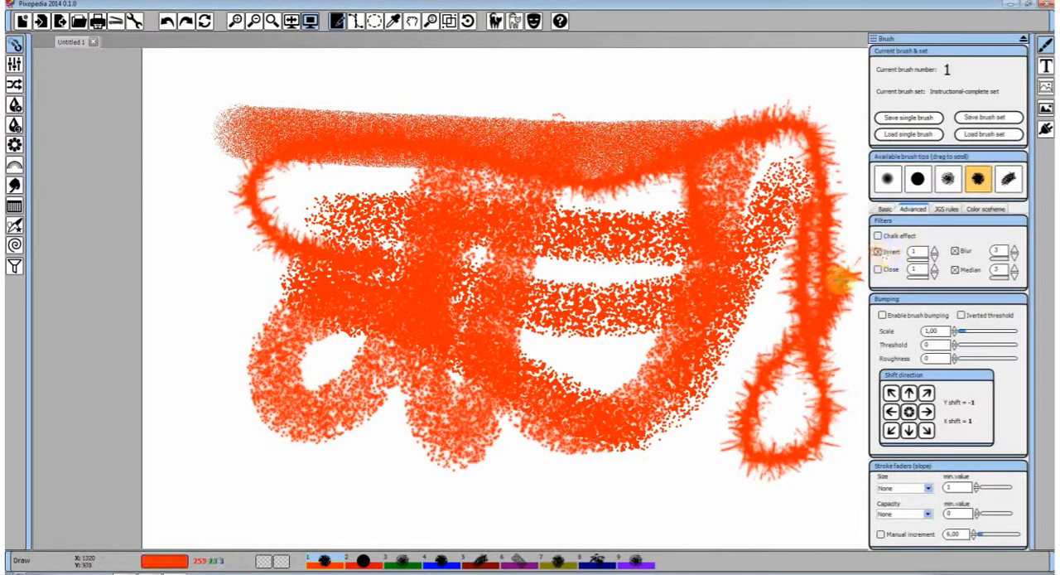
{"action": "mouse_move", "coordinate": [749, 342]}
{"action": "left_mouse_down"}
{"action": "mouse_move", "coordinate": [631, 522]}
{"action": "mouse_move", "coordinate": [623, 340]}
{"action": "left_mouse_up"}
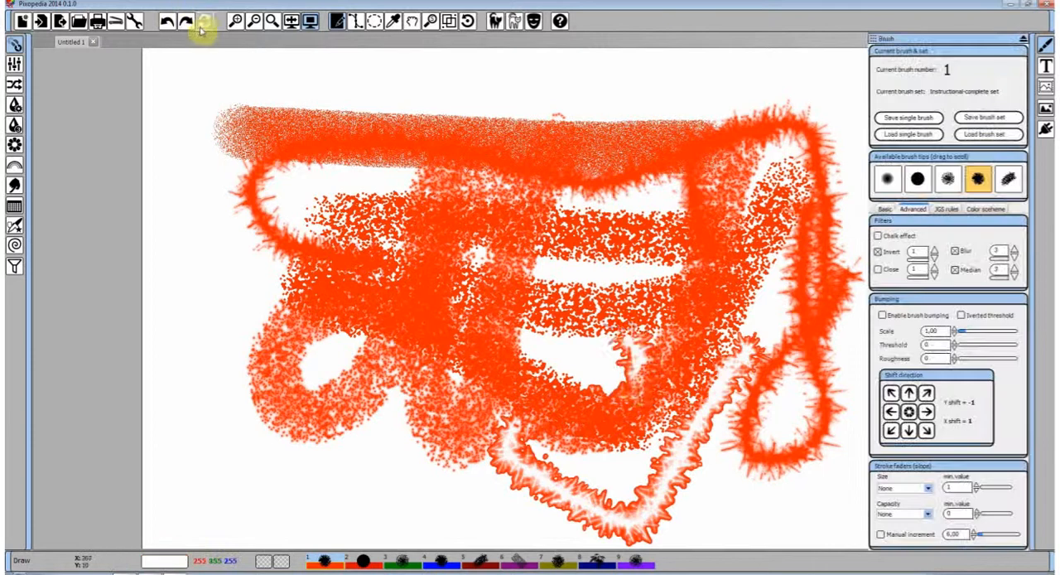
Undo the recent test strokes so that only the horizontal reference stroke remains
{"action": "left_click", "coordinate": [166, 22]}
{"action": "left_click", "coordinate": [166, 21]}
{"action": "left_click", "coordinate": [167, 22]}
{"action": "left_click", "coordinate": [167, 21]}
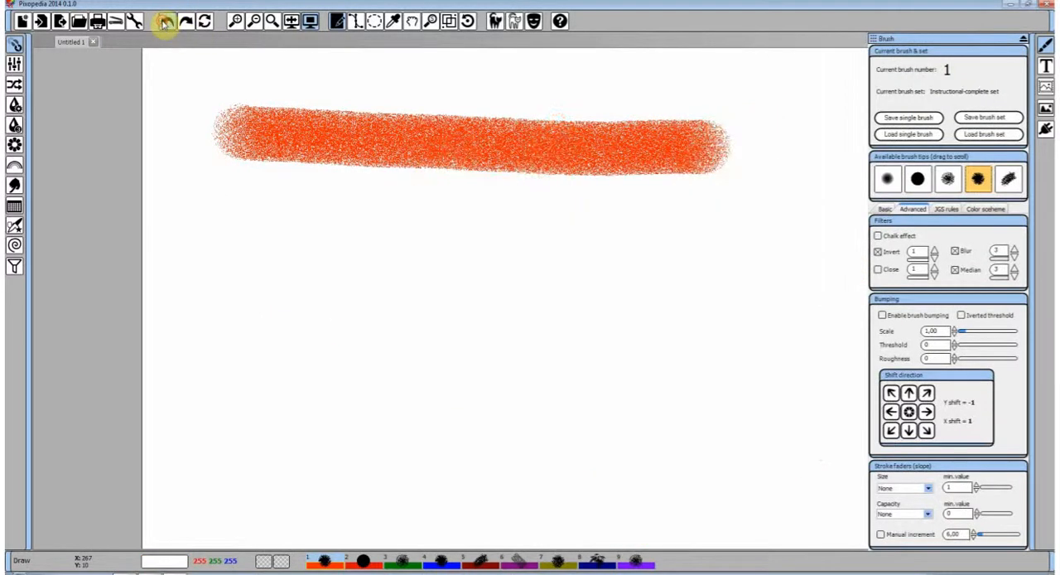
Paint several long looping strokes below and across the reference stroke using the spiky tip with Invert, Blur and Median on
{"action": "mouse_move", "coordinate": [710, 283]}
{"action": "left_mouse_down"}
{"action": "mouse_move", "coordinate": [528, 262]}
{"action": "mouse_move", "coordinate": [448, 314]}
{"action": "mouse_move", "coordinate": [517, 308]}
{"action": "mouse_move", "coordinate": [686, 234]}
{"action": "mouse_move", "coordinate": [621, 437]}
{"action": "mouse_move", "coordinate": [256, 337]}
{"action": "mouse_move", "coordinate": [331, 433]}
{"action": "mouse_move", "coordinate": [631, 236]}
{"action": "mouse_move", "coordinate": [398, 238]}
{"action": "mouse_move", "coordinate": [746, 395]}
{"action": "mouse_move", "coordinate": [701, 289]}
{"action": "mouse_move", "coordinate": [472, 379]}
{"action": "left_mouse_up"}
{"action": "mouse_move", "coordinate": [942, 193]}
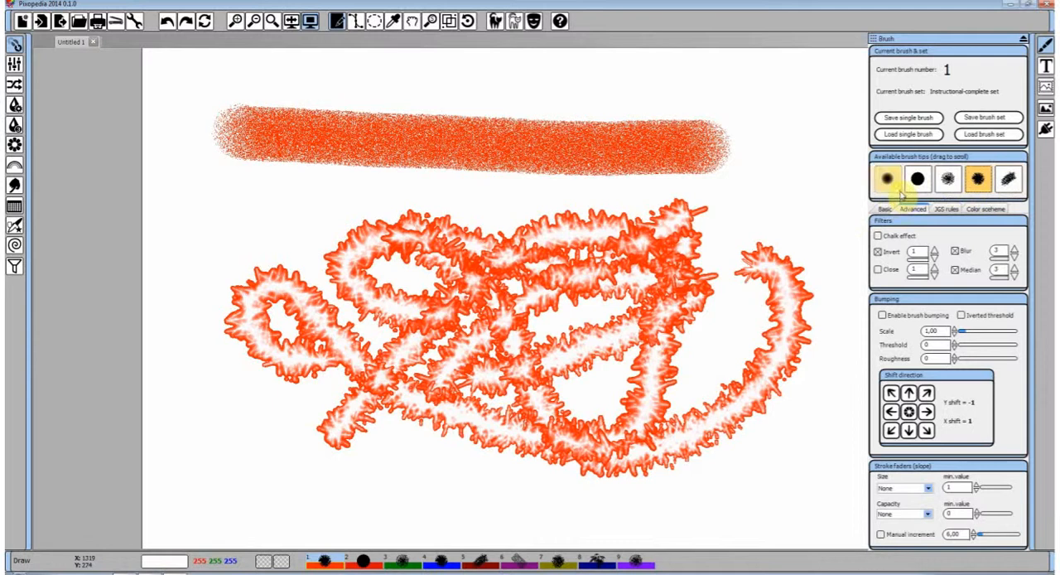
{"action": "mouse_move", "coordinate": [766, 196]}
{"action": "left_mouse_down"}
{"action": "mouse_move", "coordinate": [783, 157]}
{"action": "mouse_move", "coordinate": [770, 290]}
{"action": "mouse_move", "coordinate": [670, 372]}
{"action": "mouse_move", "coordinate": [845, 307]}
{"action": "mouse_move", "coordinate": [834, 289]}
{"action": "left_mouse_up"}
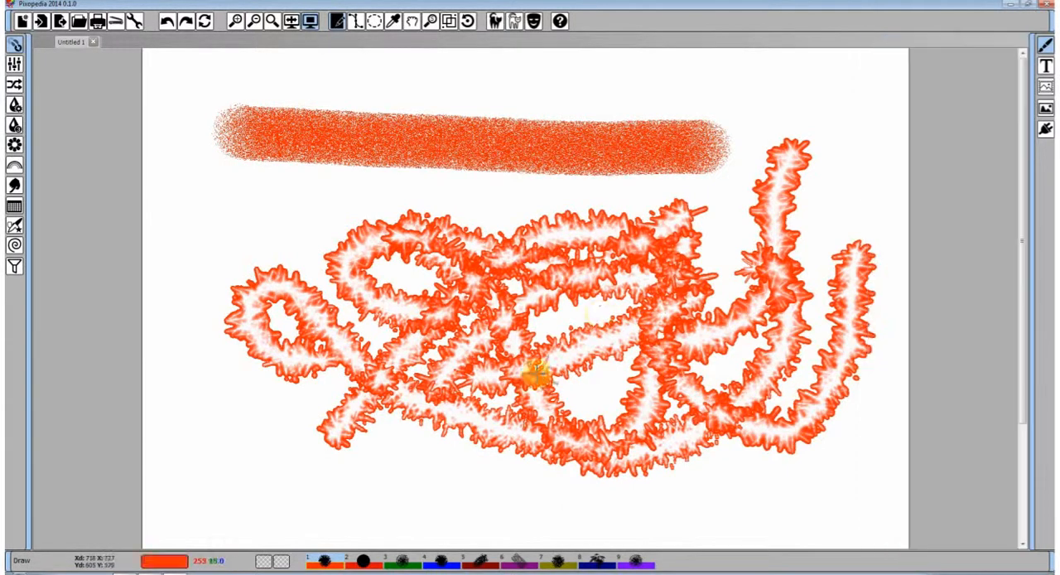
{"action": "mouse_move", "coordinate": [537, 374]}
{"action": "left_mouse_down"}
{"action": "mouse_move", "coordinate": [714, 222]}
{"action": "mouse_move", "coordinate": [755, 173]}
{"action": "mouse_move", "coordinate": [738, 141]}
{"action": "mouse_move", "coordinate": [581, 211]}
{"action": "mouse_move", "coordinate": [329, 184]}
{"action": "mouse_move", "coordinate": [271, 219]}
{"action": "mouse_move", "coordinate": [274, 256]}
{"action": "left_mouse_up"}
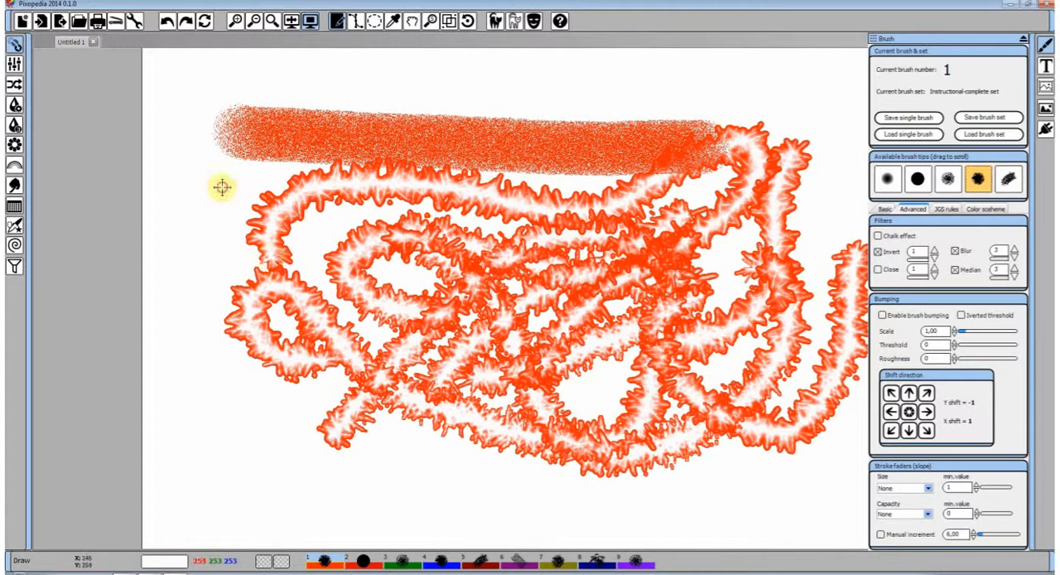
{"action": "mouse_move", "coordinate": [222, 187]}
{"action": "left_mouse_down"}
{"action": "mouse_move", "coordinate": [237, 350]}
{"action": "mouse_move", "coordinate": [338, 445]}
{"action": "mouse_move", "coordinate": [314, 397]}
{"action": "mouse_move", "coordinate": [486, 389]}
{"action": "left_mouse_up"}
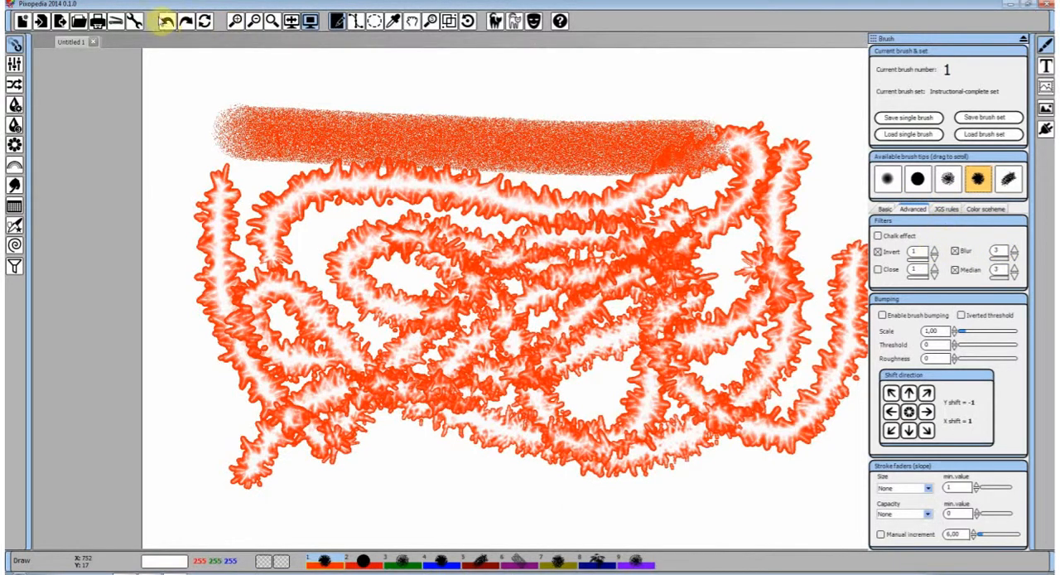
Undo all the looping spiky strokes and paint a single rising diagonal stroke with the same three filters
{"action": "left_click", "coordinate": [166, 23]}
{"action": "left_click", "coordinate": [166, 23]}
{"action": "left_click", "coordinate": [167, 23]}
{"action": "left_click", "coordinate": [166, 23]}
{"action": "left_click", "coordinate": [166, 22]}
{"action": "left_click", "coordinate": [166, 22]}
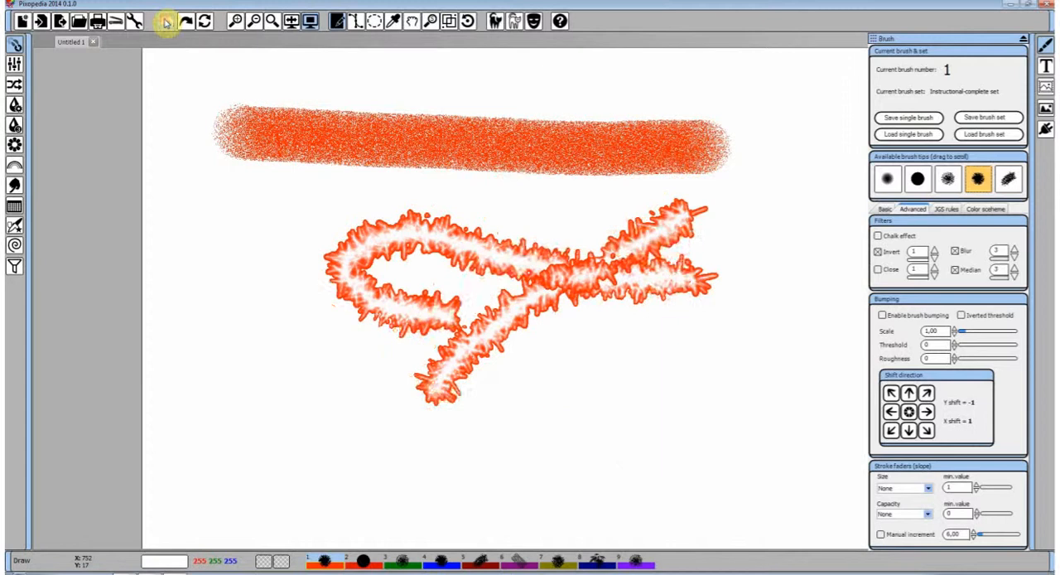
{"action": "left_click", "coordinate": [166, 22]}
{"action": "left_click", "coordinate": [166, 22]}
{"action": "mouse_move", "coordinate": [449, 386]}
{"action": "left_mouse_down"}
{"action": "mouse_move", "coordinate": [522, 320]}
{"action": "mouse_move", "coordinate": [737, 225]}
{"action": "left_mouse_up"}
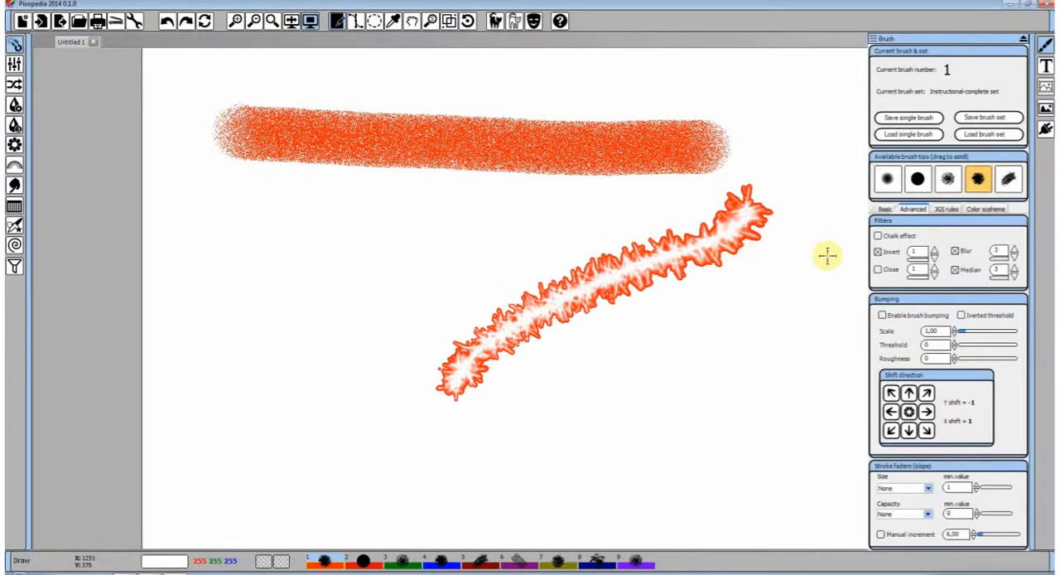
Choose the hair brush tip, disable Median and paint crossing strokes with Invert and Blur, then raise the hair thickness and paint another
{"action": "left_click", "coordinate": [1008, 179]}
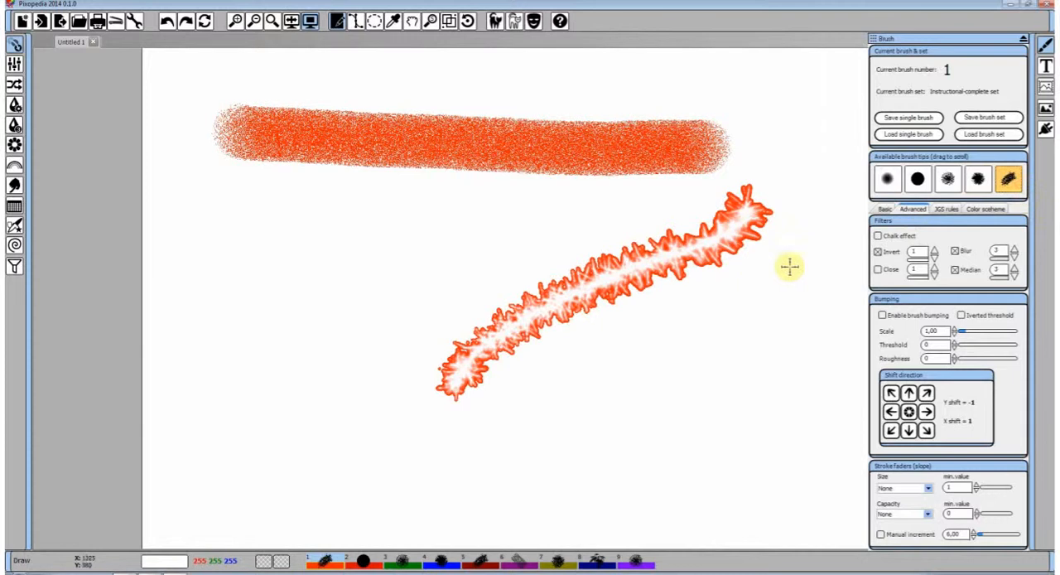
{"action": "left_click_drag", "start_coordinate": [497, 394], "coordinate": [681, 343]}
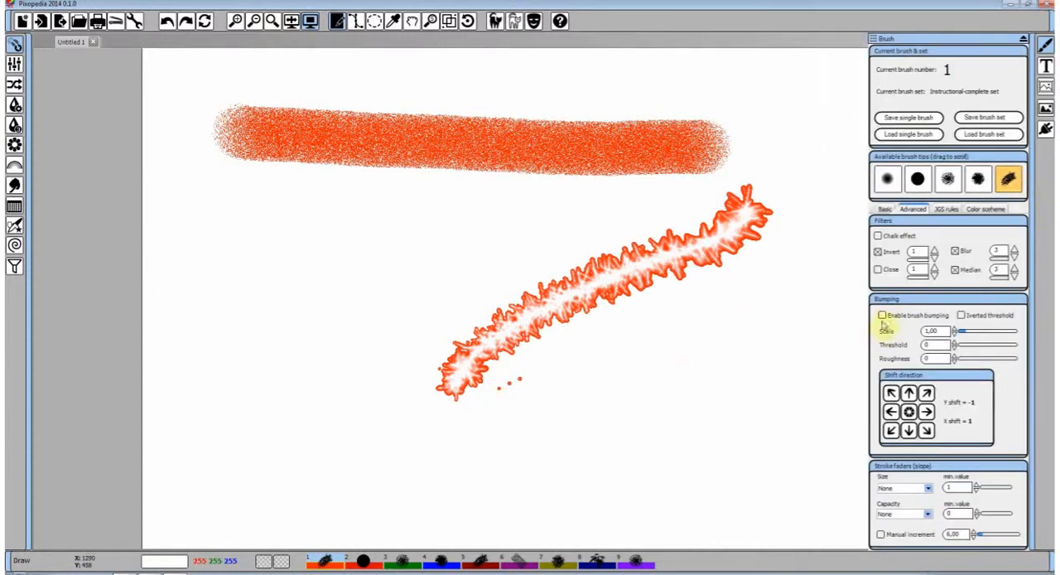
{"action": "mouse_move", "coordinate": [642, 371]}
{"action": "left_mouse_down"}
{"action": "mouse_move", "coordinate": [580, 399]}
{"action": "mouse_move", "coordinate": [762, 293]}
{"action": "mouse_move", "coordinate": [681, 396]}
{"action": "mouse_move", "coordinate": [687, 217]}
{"action": "left_mouse_up"}
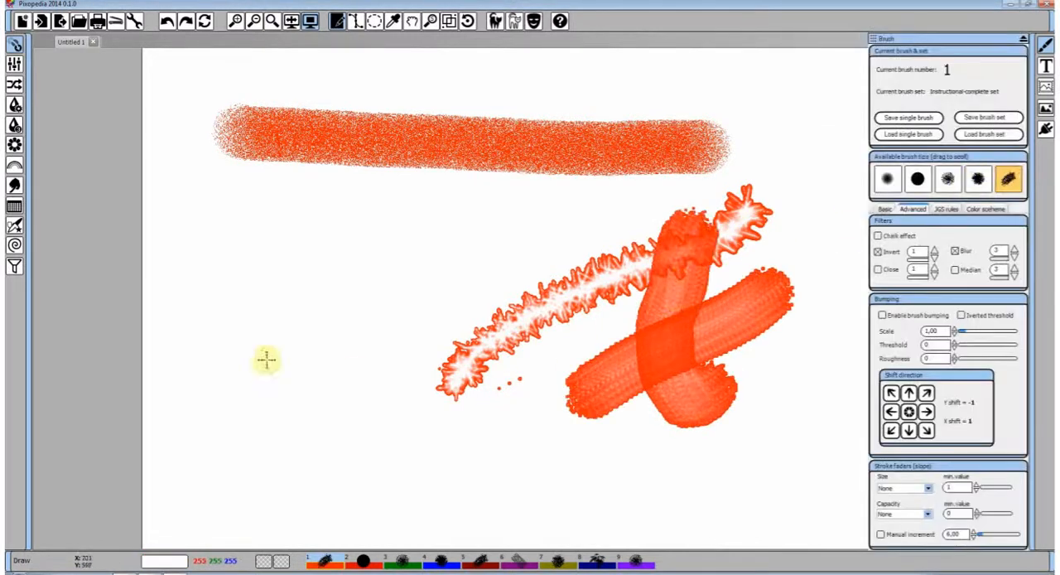
{"action": "mouse_move", "coordinate": [267, 354]}
{"action": "left_mouse_down"}
{"action": "mouse_move", "coordinate": [327, 284]}
{"action": "mouse_move", "coordinate": [520, 229]}
{"action": "left_mouse_up"}
{"action": "left_click_drag", "start_coordinate": [286, 340], "coordinate": [570, 294]}
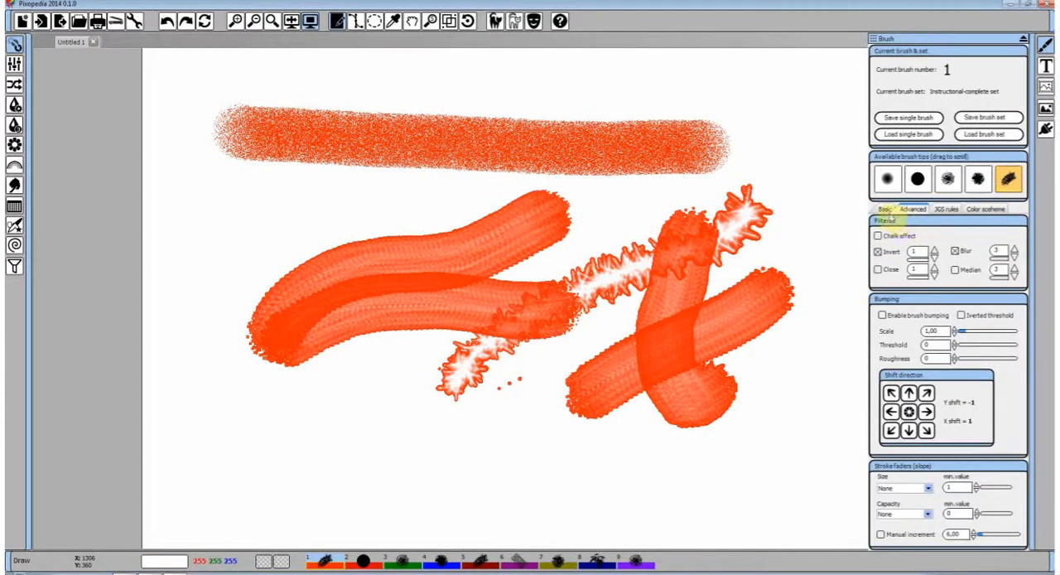
{"action": "left_click", "coordinate": [886, 209]}
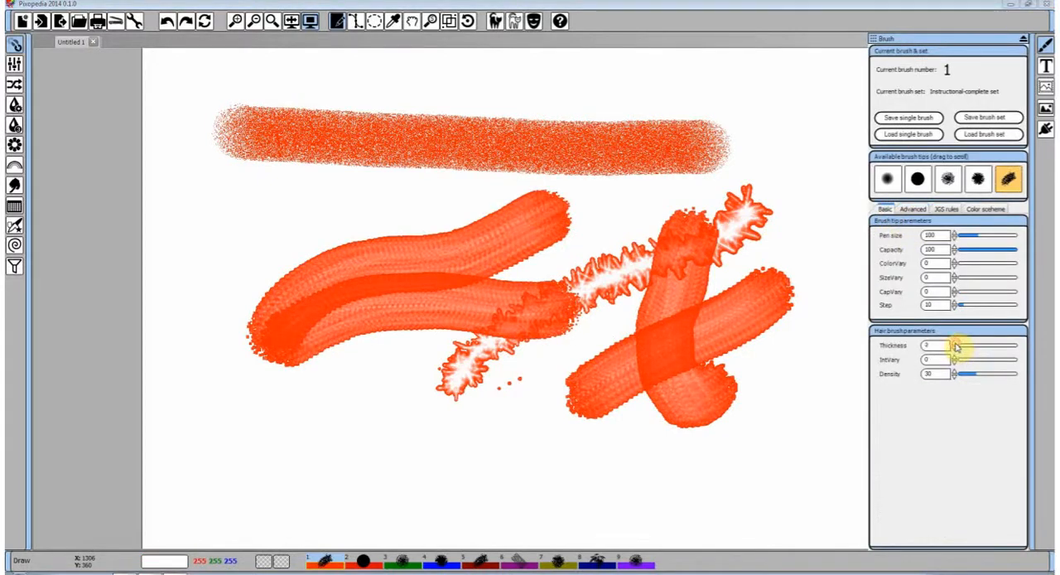
{"action": "mouse_move", "coordinate": [373, 419]}
{"action": "left_mouse_down"}
{"action": "mouse_move", "coordinate": [436, 374]}
{"action": "mouse_move", "coordinate": [608, 352]}
{"action": "left_mouse_up"}
Turn off Invert and Blur, enable Median, and paint thin dotted hair strokes around the lower part of the drawing
{"action": "left_click", "coordinate": [913, 209]}
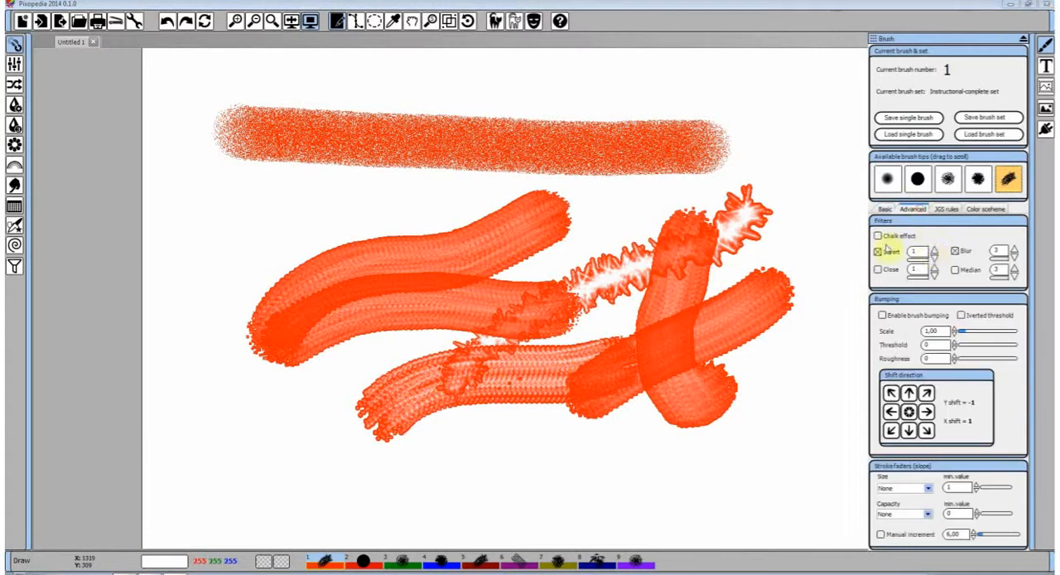
{"action": "left_click_drag", "start_coordinate": [820, 267], "coordinate": [580, 448]}
{"action": "left_click", "coordinate": [956, 251]}
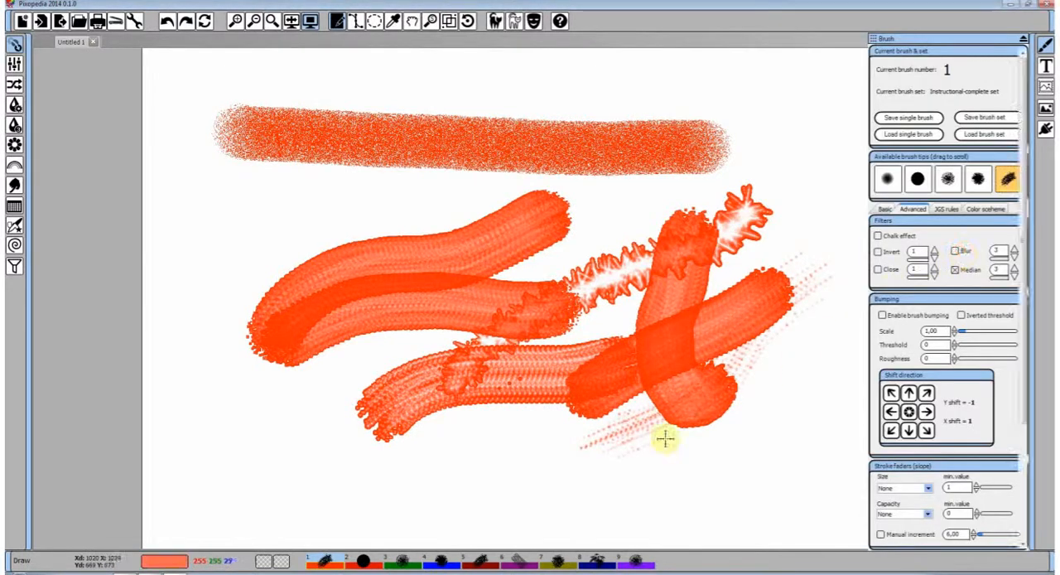
{"action": "left_click_drag", "start_coordinate": [668, 438], "coordinate": [481, 457]}
{"action": "mouse_move", "coordinate": [769, 374]}
{"action": "left_mouse_down"}
{"action": "mouse_move", "coordinate": [504, 410]}
{"action": "mouse_move", "coordinate": [422, 418]}
{"action": "left_mouse_up"}
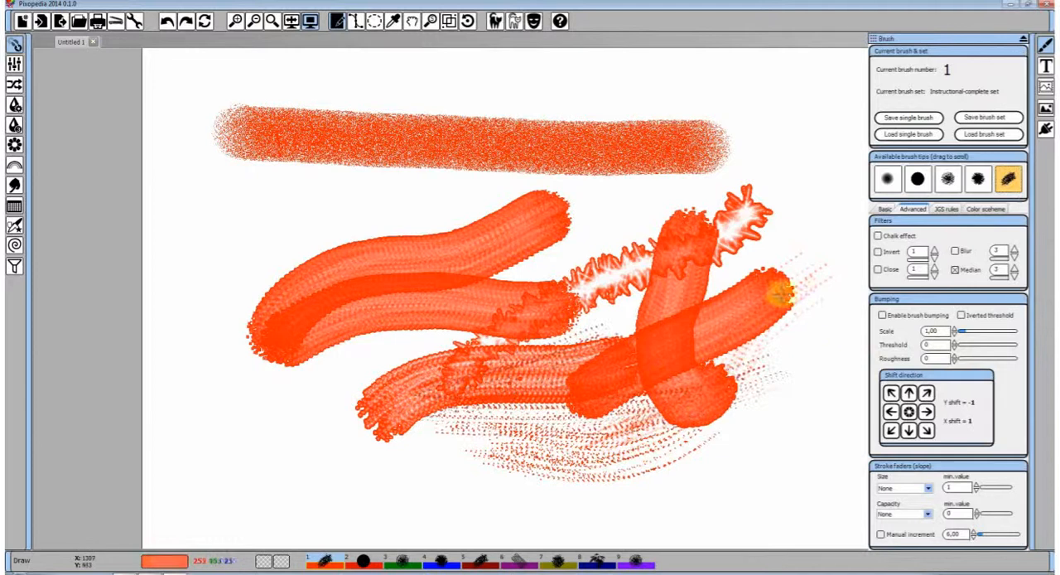
Set the hair brush Thickness to 10 and paint several thick crossing strokes with only Median on
{"action": "left_click", "coordinate": [885, 209]}
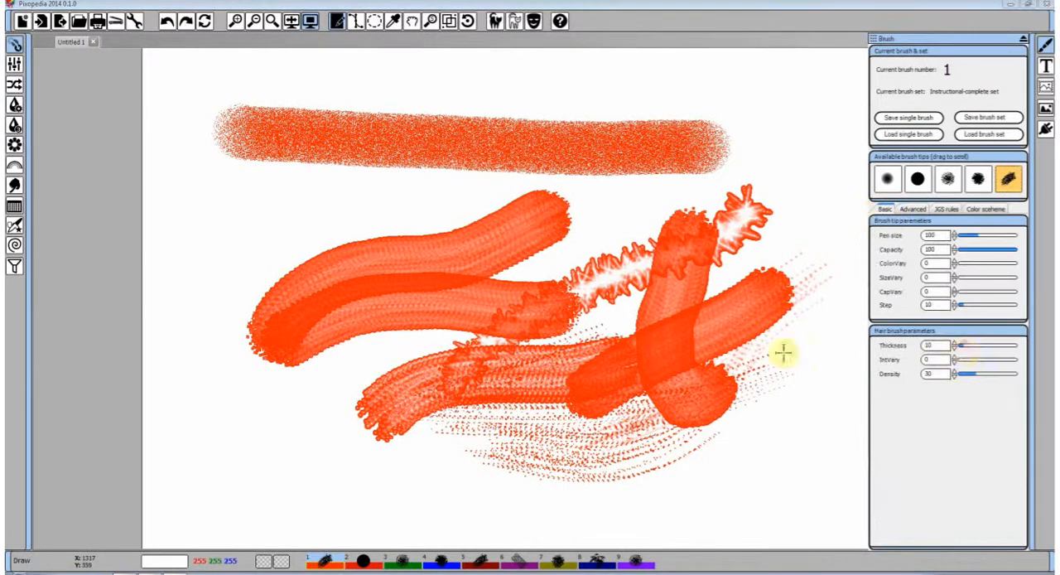
{"action": "mouse_move", "coordinate": [783, 354]}
{"action": "left_mouse_down"}
{"action": "mouse_move", "coordinate": [833, 114]}
{"action": "mouse_move", "coordinate": [729, 221]}
{"action": "mouse_move", "coordinate": [422, 224]}
{"action": "left_mouse_up"}
{"action": "left_click_drag", "start_coordinate": [332, 293], "coordinate": [484, 386]}
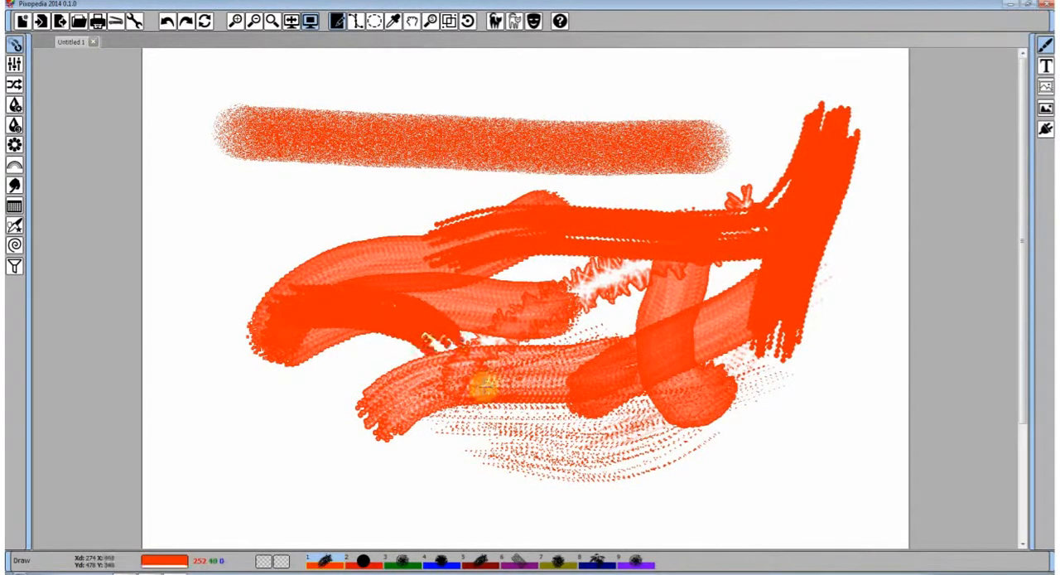
{"action": "left_click_drag", "start_coordinate": [420, 332], "coordinate": [663, 464]}
{"action": "left_click_drag", "start_coordinate": [515, 425], "coordinate": [762, 246]}
Enable Blur and paint a looping hair stroke, then enable Invert and paint crossing strokes in the lower-left canvas area
{"action": "left_click", "coordinate": [913, 208]}
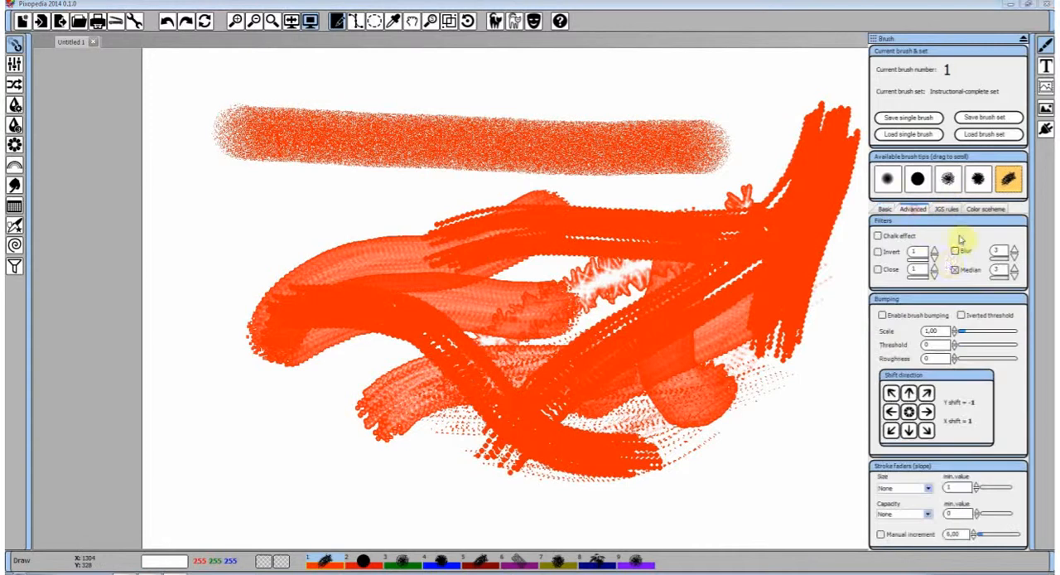
{"action": "left_click", "coordinate": [955, 250]}
{"action": "mouse_move", "coordinate": [687, 336]}
{"action": "left_mouse_down"}
{"action": "mouse_move", "coordinate": [583, 222]}
{"action": "mouse_move", "coordinate": [416, 134]}
{"action": "mouse_move", "coordinate": [359, 184]}
{"action": "mouse_move", "coordinate": [420, 189]}
{"action": "mouse_move", "coordinate": [430, 269]}
{"action": "left_mouse_up"}
{"action": "left_click", "coordinate": [880, 249]}
{"action": "left_click_drag", "start_coordinate": [490, 444], "coordinate": [212, 416]}
{"action": "left_click_drag", "start_coordinate": [240, 450], "coordinate": [314, 344]}
{"action": "left_click_drag", "start_coordinate": [290, 464], "coordinate": [352, 307]}
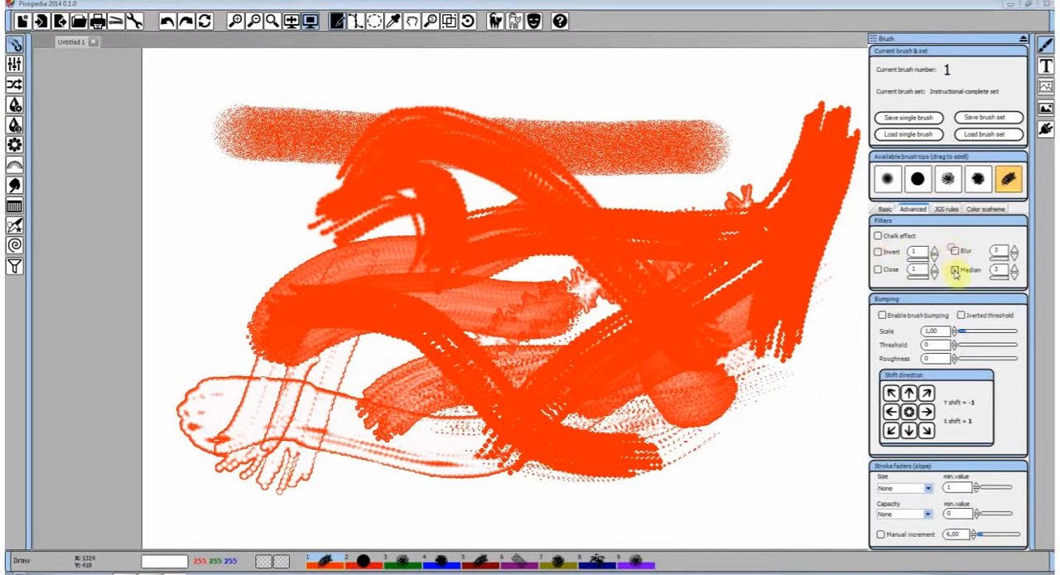
With all filters disabled, undo every painted stroke, including the horizontal reference stroke, to clear the canvas
{"action": "left_click", "coordinate": [174, 23]}
{"action": "left_click", "coordinate": [174, 23]}
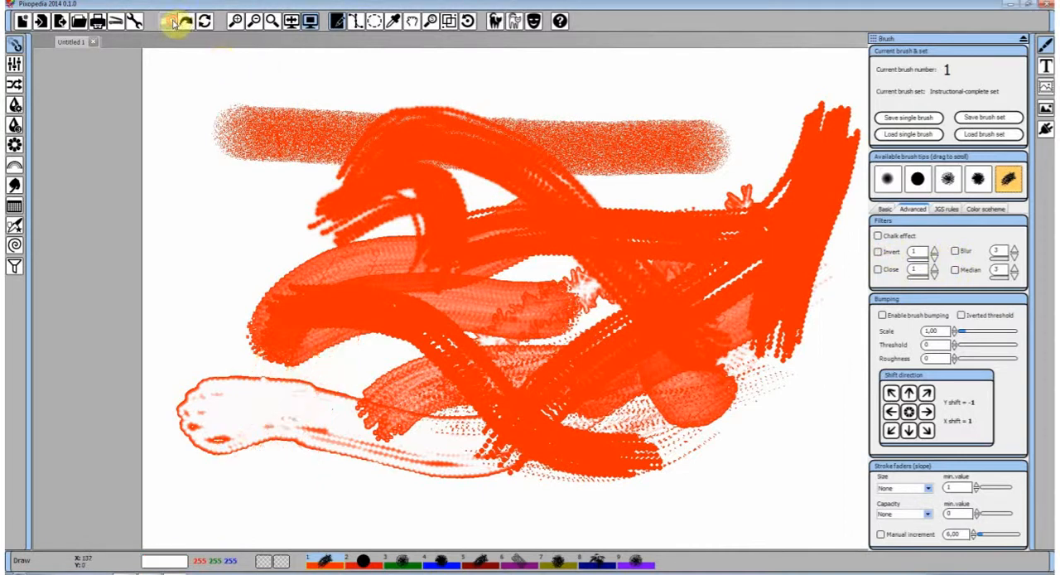
{"action": "left_click", "coordinate": [174, 23]}
{"action": "left_click", "coordinate": [174, 23]}
{"action": "left_click", "coordinate": [174, 24]}
{"action": "left_click", "coordinate": [173, 24]}
{"action": "left_click", "coordinate": [174, 25]}
{"action": "left_click", "coordinate": [174, 25]}
{"action": "left_click", "coordinate": [174, 25]}
{"action": "left_click", "coordinate": [174, 24]}
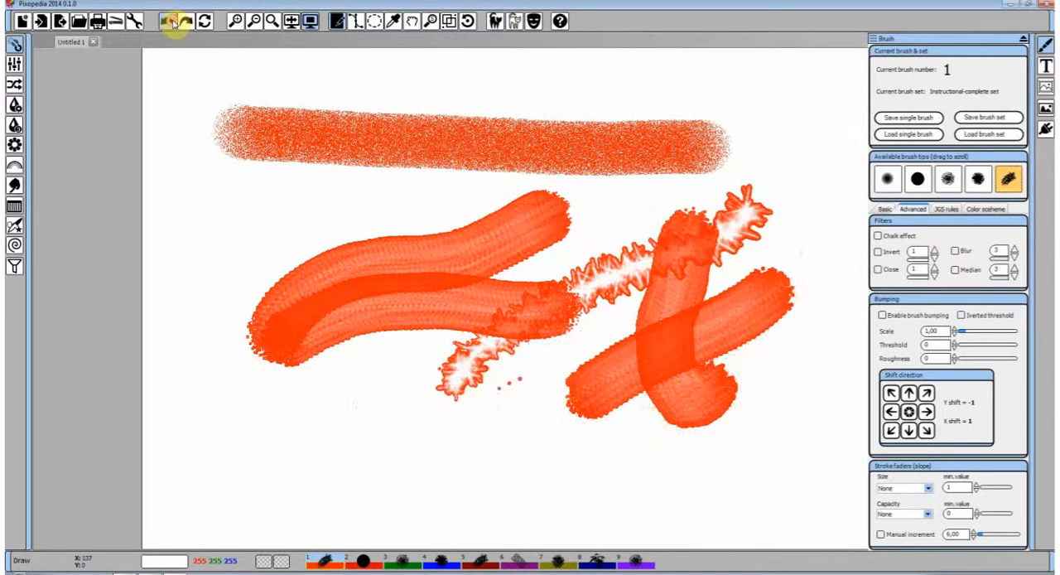
{"action": "left_click", "coordinate": [174, 25]}
{"action": "left_click", "coordinate": [174, 25]}
{"action": "left_click", "coordinate": [174, 25]}
{"action": "left_click", "coordinate": [174, 25]}
{"action": "left_click", "coordinate": [174, 25]}
{"action": "left_click", "coordinate": [174, 25]}
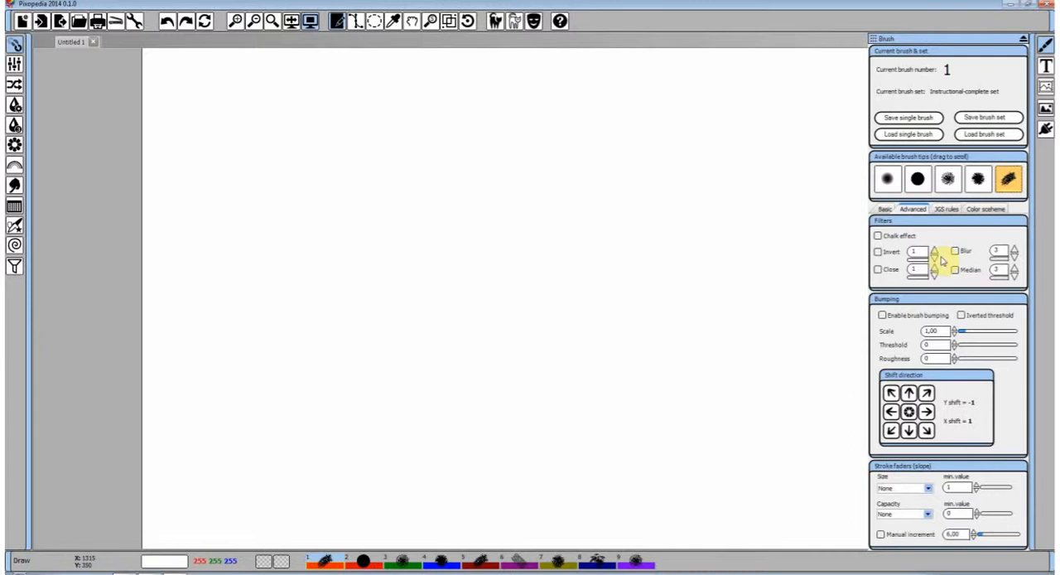
Choose the soft round brush tip and paint a long vertical reference stroke near the canvas's left edge
{"action": "left_click", "coordinate": [912, 215]}
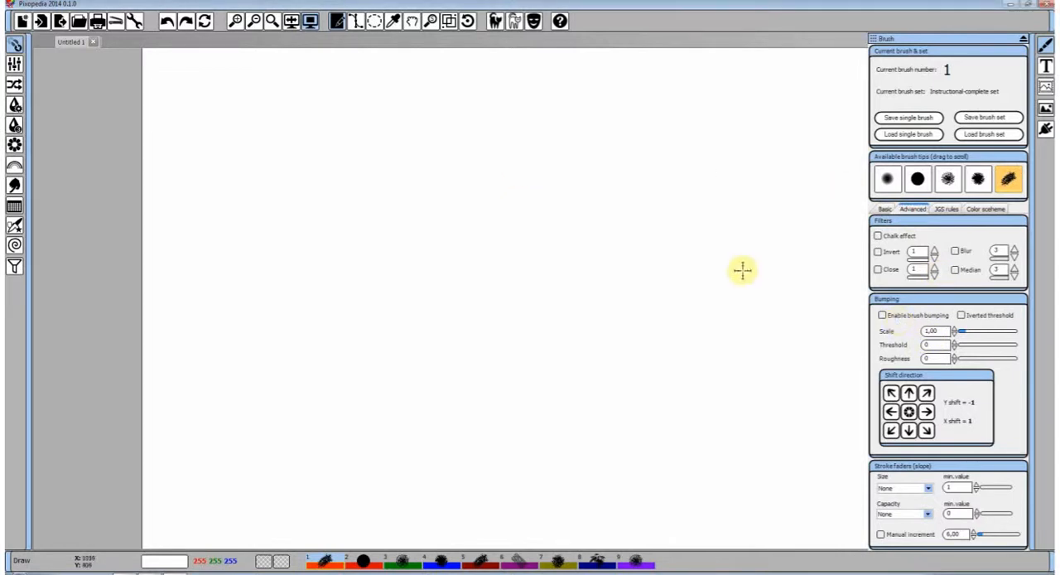
{"action": "left_click", "coordinate": [887, 179]}
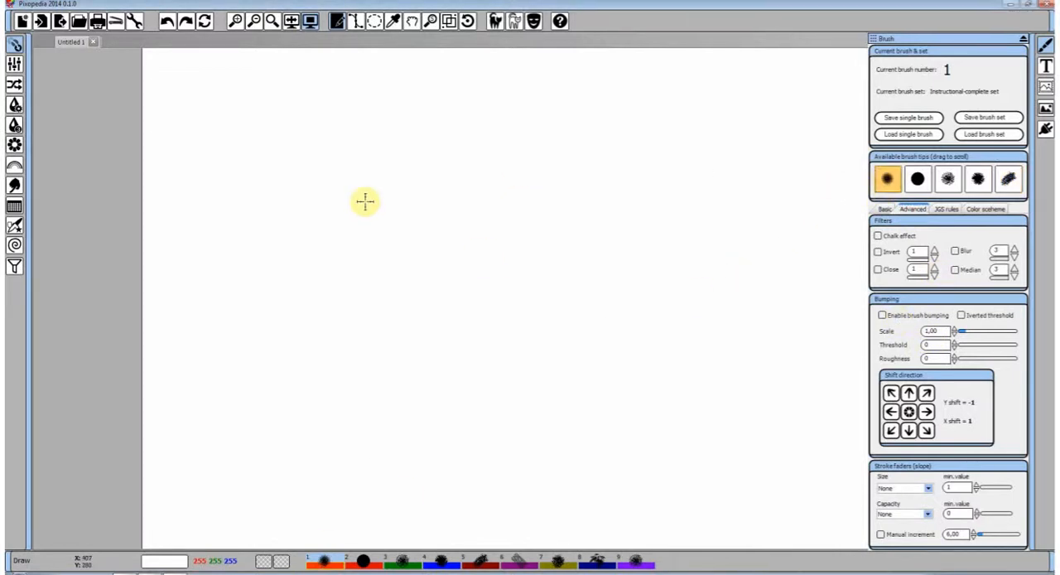
{"action": "mouse_move", "coordinate": [294, 154]}
{"action": "left_mouse_down"}
{"action": "mouse_move", "coordinate": [378, 137]}
{"action": "mouse_move", "coordinate": [588, 132]}
{"action": "left_mouse_up"}
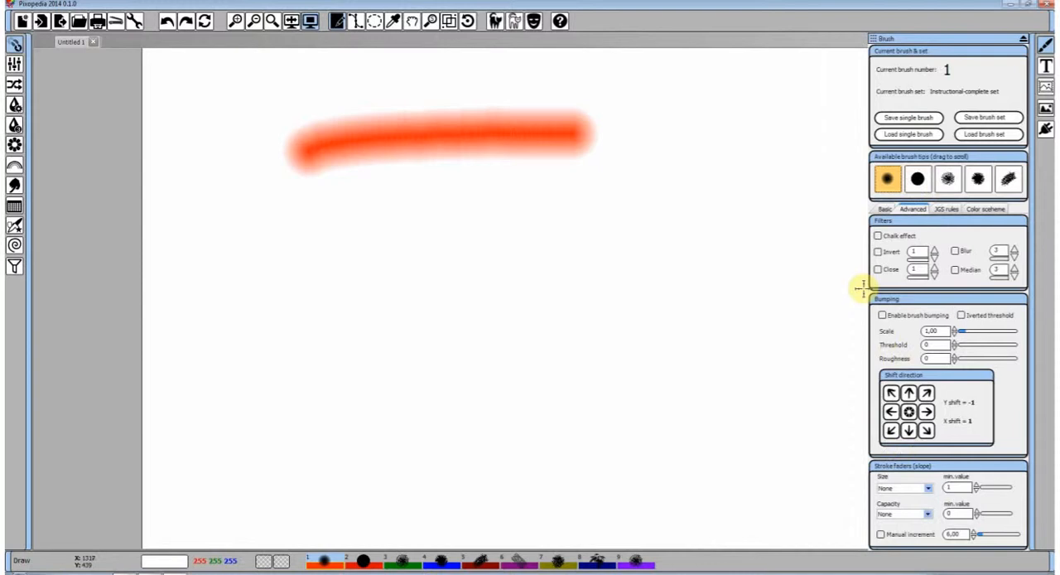
{"action": "left_click", "coordinate": [166, 22]}
{"action": "left_click_drag", "start_coordinate": [199, 83], "coordinate": [179, 507]}
Enable brush bumping and paint a vertical stroke beside the reference, then set the bumping Scale to 2,20 and paint another
{"action": "left_click", "coordinate": [882, 315]}
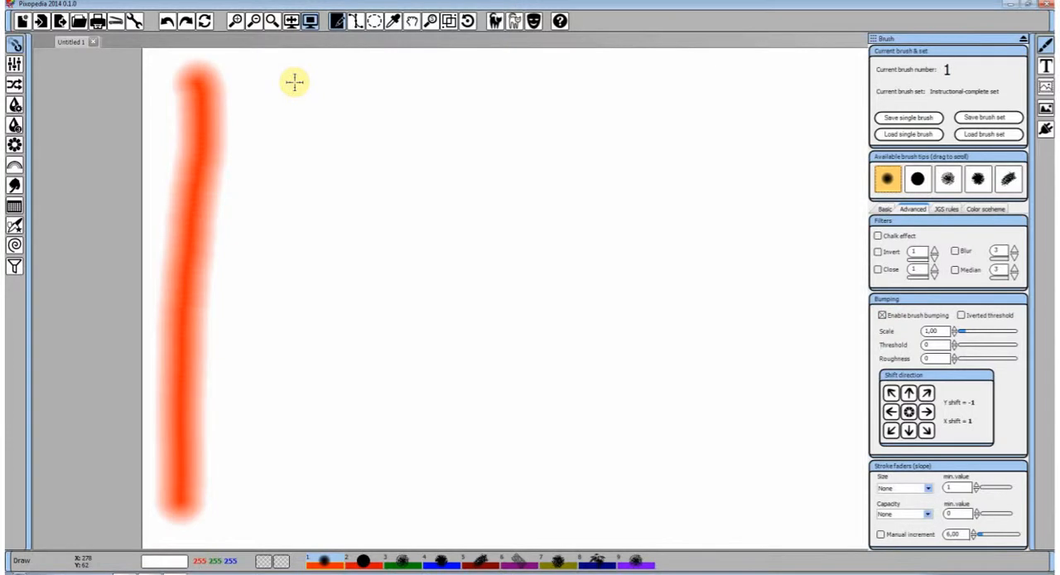
{"action": "left_click_drag", "start_coordinate": [278, 81], "coordinate": [266, 447]}
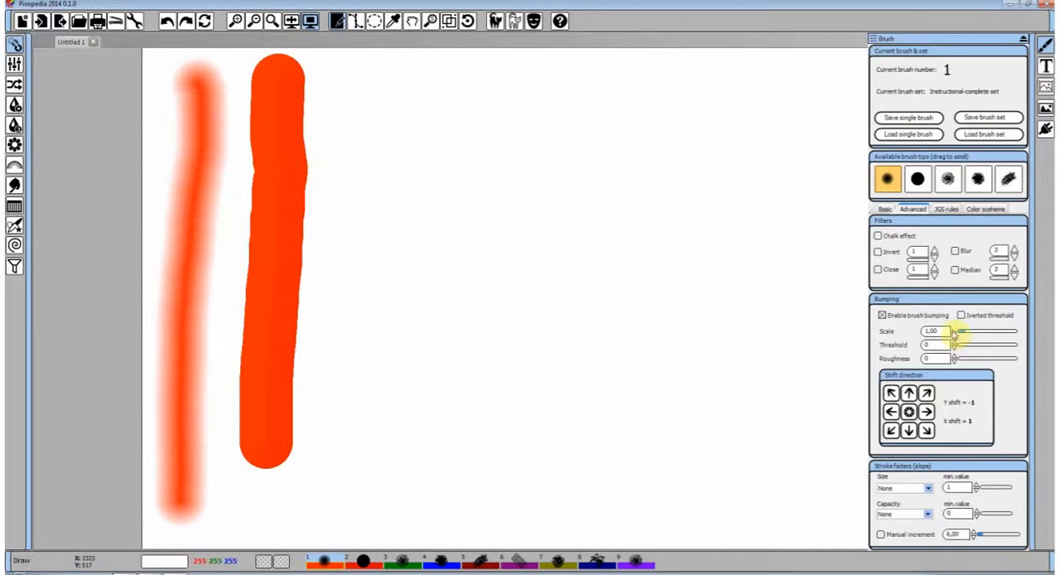
{"action": "left_click", "coordinate": [954, 329]}
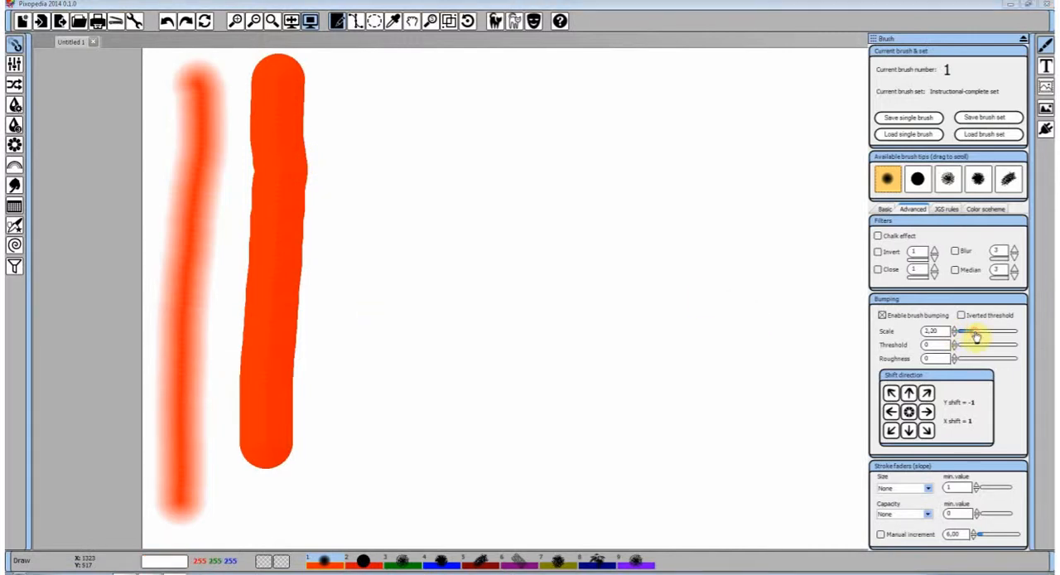
{"action": "left_click_drag", "start_coordinate": [361, 86], "coordinate": [343, 447]}
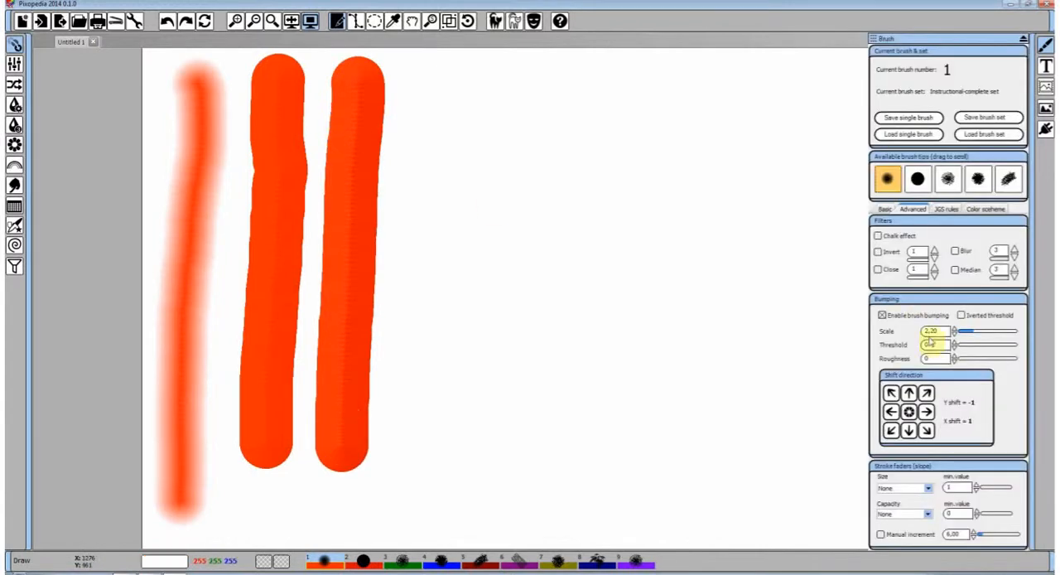
Change the primary color to orange (Red 240, Green 164, Blue 12) and paint a vertical stroke beside the red ones
{"action": "left_click", "coordinate": [986, 209]}
{"action": "left_click", "coordinate": [947, 237]}
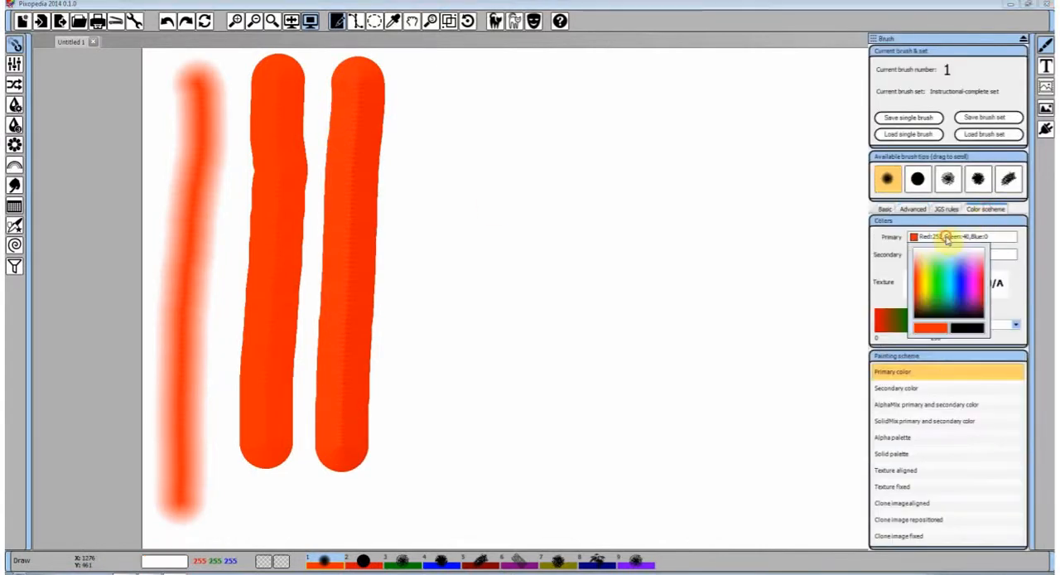
{"action": "left_click", "coordinate": [926, 286]}
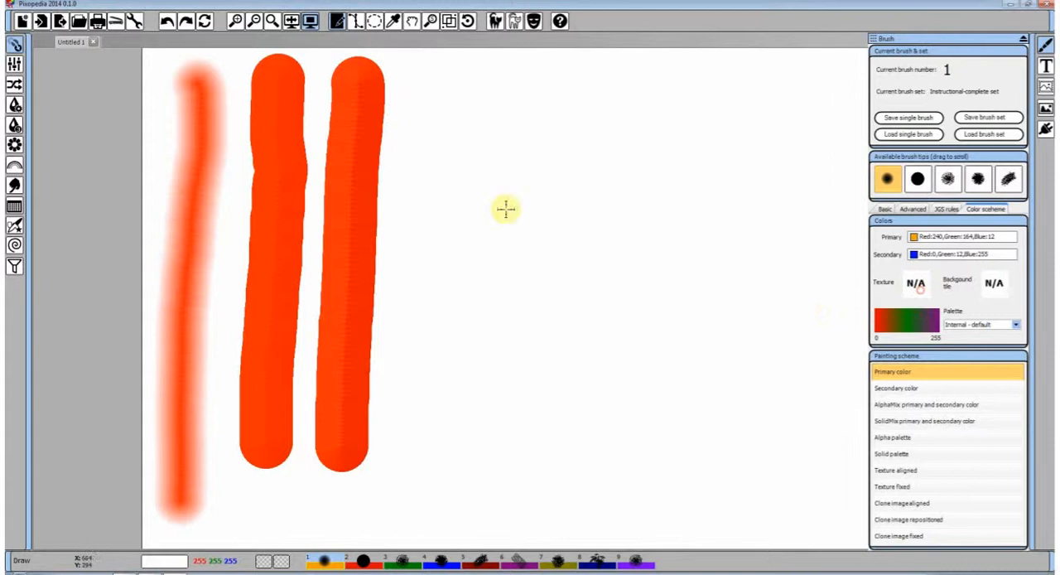
{"action": "left_click_drag", "start_coordinate": [429, 81], "coordinate": [421, 414]}
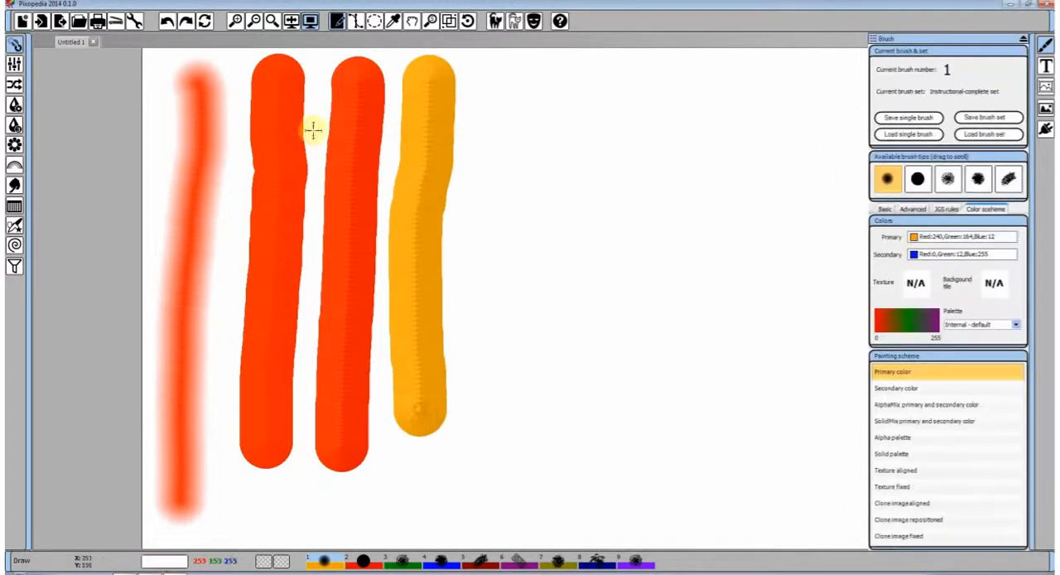
Replace the three bumped strokes with one orange vertical stroke beside the soft red stroke, then return to the brush bumping settings
{"action": "left_click", "coordinate": [167, 20]}
{"action": "left_click", "coordinate": [166, 20]}
{"action": "left_click", "coordinate": [166, 21]}
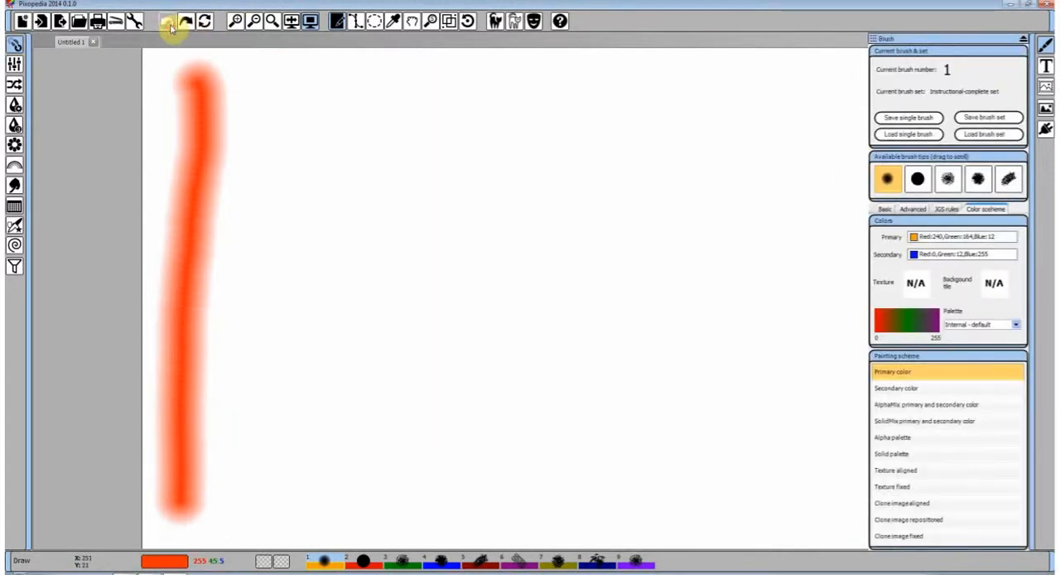
{"action": "mouse_move", "coordinate": [284, 78]}
{"action": "left_mouse_down"}
{"action": "mouse_move", "coordinate": [271, 184]}
{"action": "mouse_move", "coordinate": [277, 435]}
{"action": "left_mouse_up"}
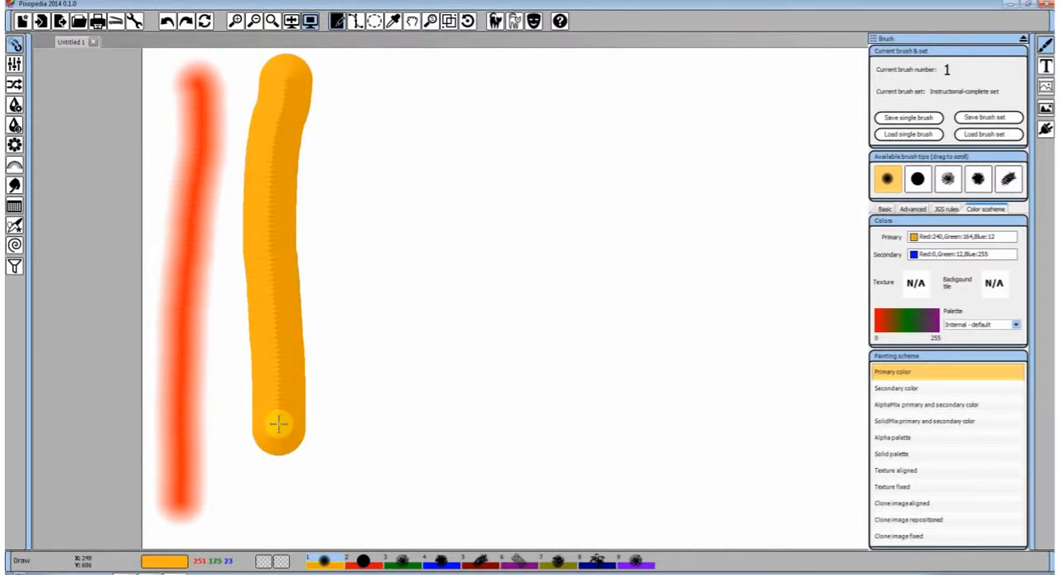
{"action": "left_click", "coordinate": [913, 208]}
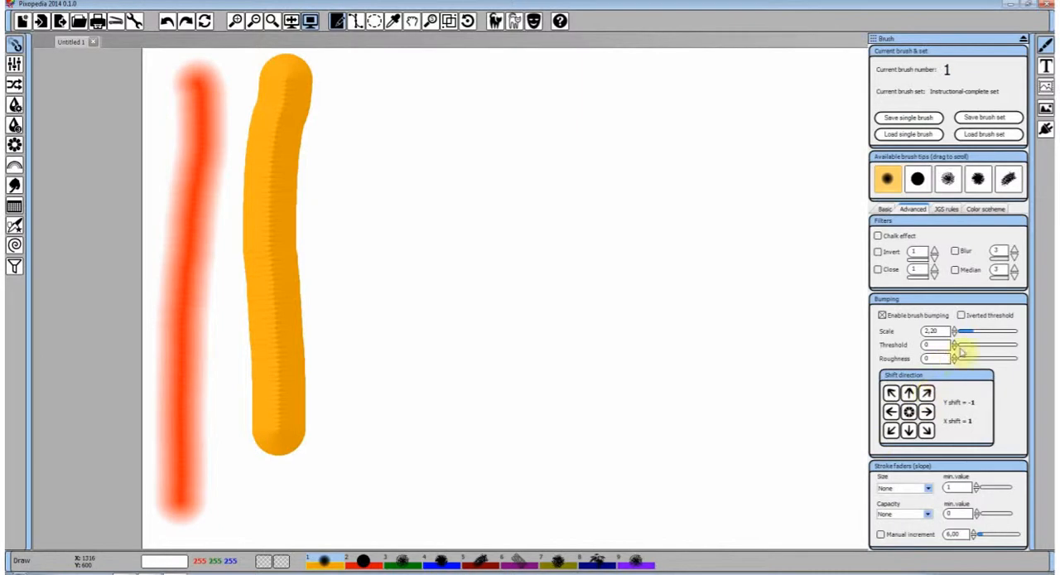
Set the bumping Scale to 3,20 and paint a vertical orange stroke, then set it to 4,20 and paint another
{"action": "left_click", "coordinate": [977, 333]}
{"action": "mouse_move", "coordinate": [379, 96]}
{"action": "left_mouse_down"}
{"action": "mouse_move", "coordinate": [364, 235]}
{"action": "mouse_move", "coordinate": [377, 438]}
{"action": "left_mouse_up"}
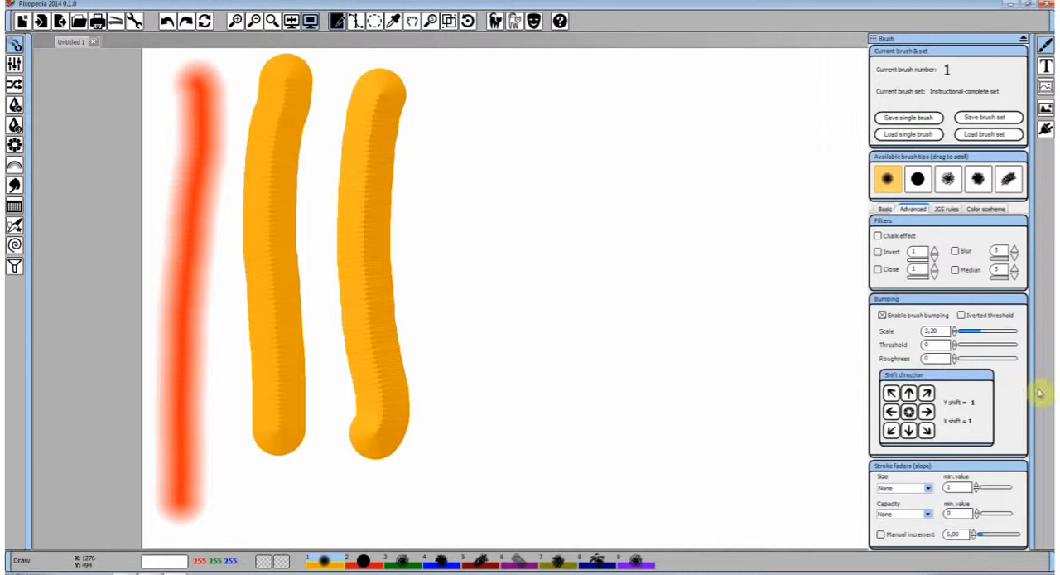
{"action": "mouse_move", "coordinate": [436, 98]}
{"action": "left_mouse_down"}
{"action": "mouse_move", "coordinate": [431, 244]}
{"action": "mouse_move", "coordinate": [450, 444]}
{"action": "left_mouse_up"}
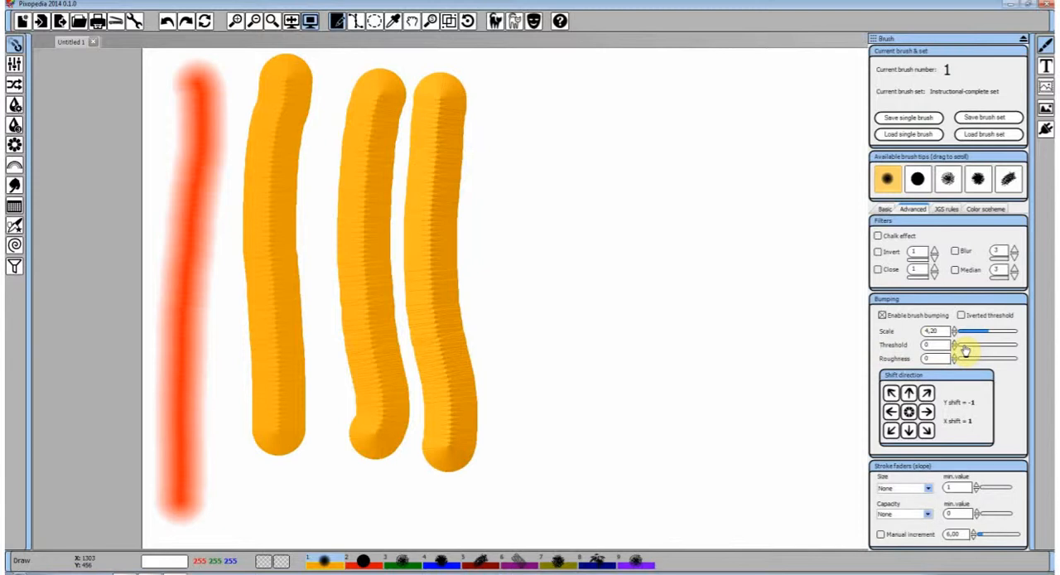
Set the bumping Threshold to 125 and paint a vertical stroke, then enable Inverted threshold and paint another beside it
{"action": "left_click_drag", "start_coordinate": [975, 343], "coordinate": [968, 350]}
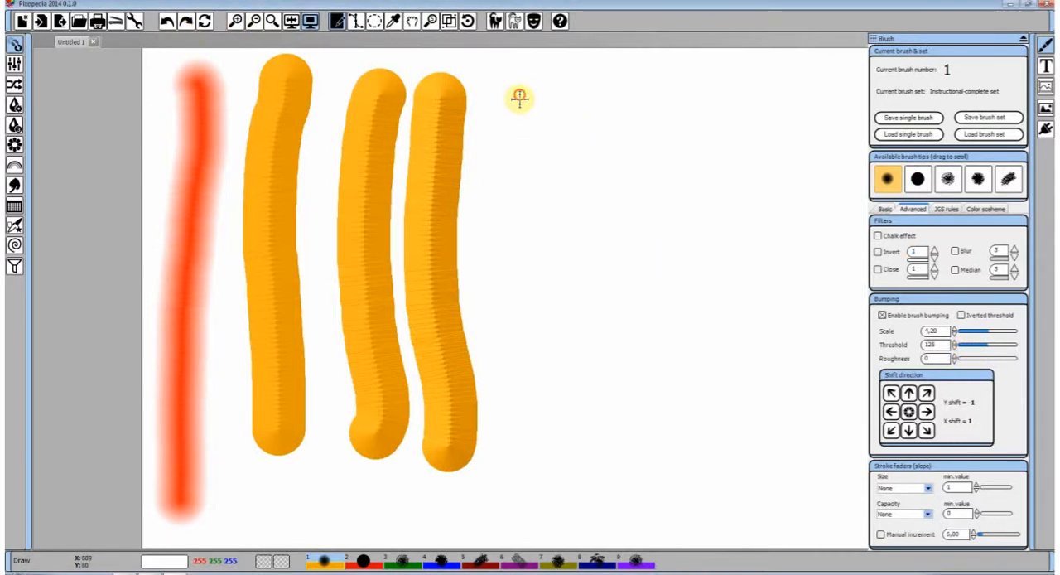
{"action": "mouse_move", "coordinate": [516, 94]}
{"action": "left_mouse_down"}
{"action": "mouse_move", "coordinate": [514, 154]}
{"action": "mouse_move", "coordinate": [535, 291]}
{"action": "mouse_move", "coordinate": [535, 447]}
{"action": "left_mouse_up"}
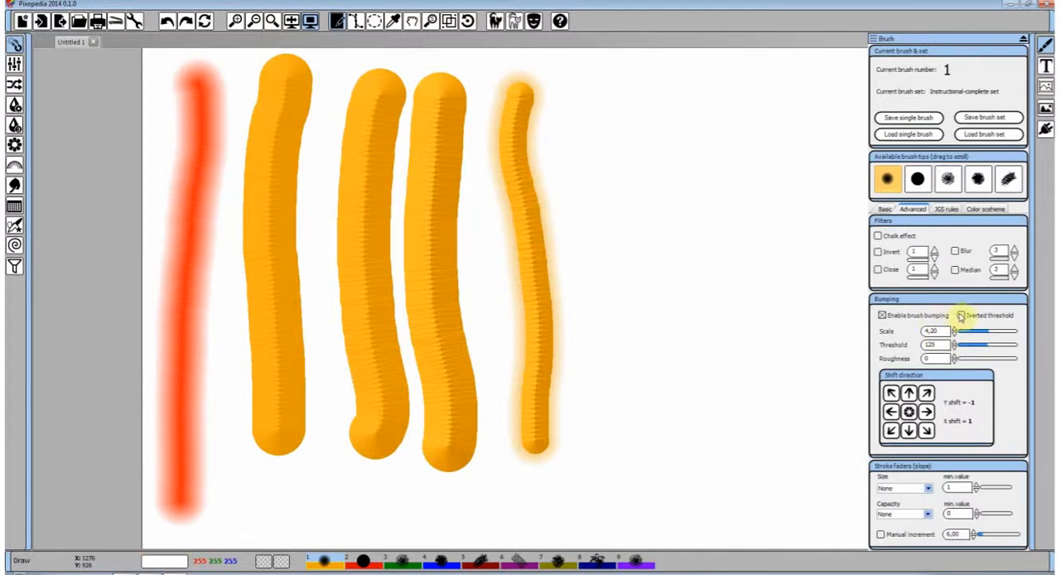
{"action": "left_click", "coordinate": [590, 101]}
{"action": "mouse_move", "coordinate": [590, 100]}
{"action": "left_mouse_down"}
{"action": "mouse_move", "coordinate": [588, 131]}
{"action": "mouse_move", "coordinate": [635, 228]}
{"action": "mouse_move", "coordinate": [664, 347]}
{"action": "mouse_move", "coordinate": [646, 404]}
{"action": "left_mouse_up"}
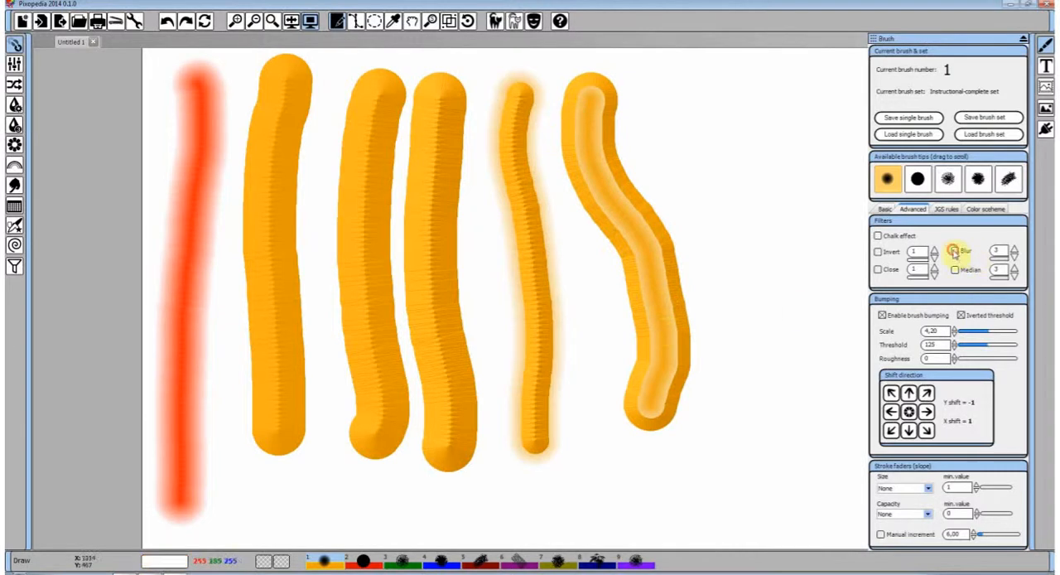
Enable the Blur filter and paint a stroke, then disable Inverted threshold and paint freehand strokes across the existing ones
{"action": "left_click", "coordinate": [955, 251]}
{"action": "mouse_move", "coordinate": [727, 102]}
{"action": "left_mouse_down"}
{"action": "mouse_move", "coordinate": [720, 197]}
{"action": "mouse_move", "coordinate": [765, 281]}
{"action": "mouse_move", "coordinate": [762, 388]}
{"action": "left_mouse_up"}
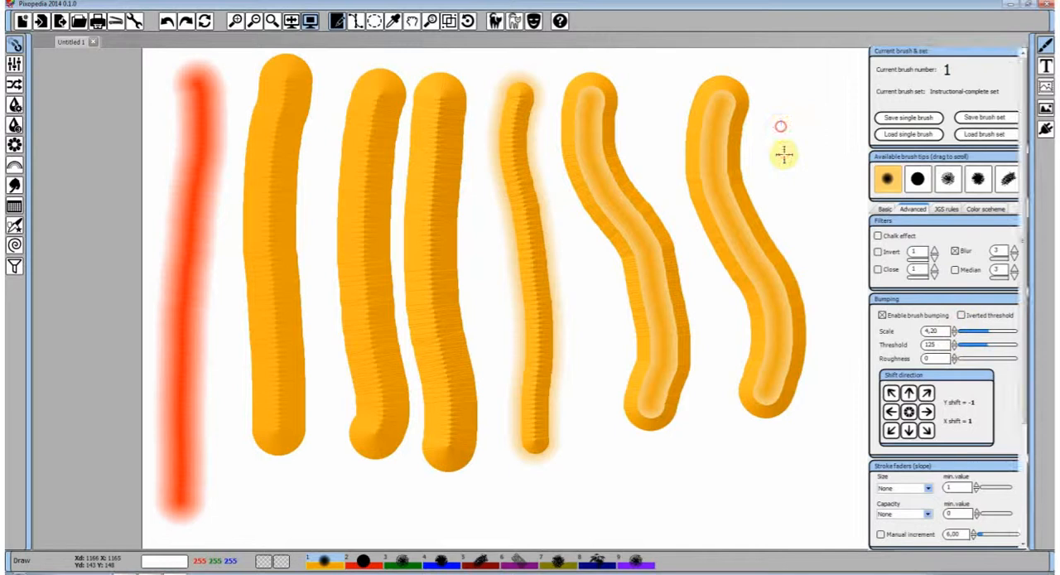
{"action": "mouse_move", "coordinate": [782, 126]}
{"action": "left_mouse_down"}
{"action": "mouse_move", "coordinate": [638, 213]}
{"action": "mouse_move", "coordinate": [601, 285]}
{"action": "left_mouse_up"}
{"action": "left_click_drag", "start_coordinate": [575, 355], "coordinate": [756, 212]}
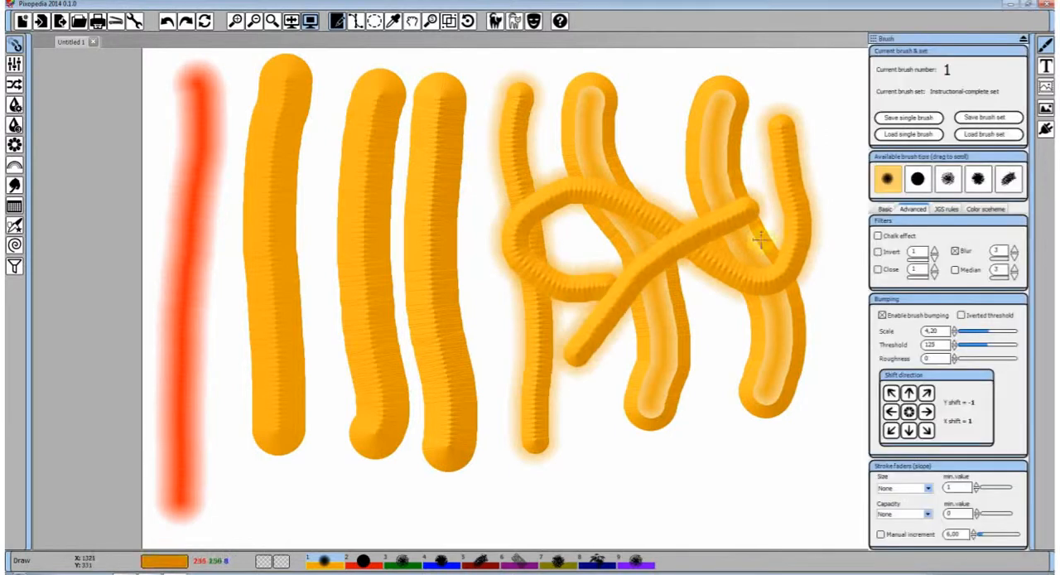
Set the brush Step to 2, undo the blurred and inverted-threshold strokes, and paint two long curved strokes in the cleared area
{"action": "left_click", "coordinate": [885, 208]}
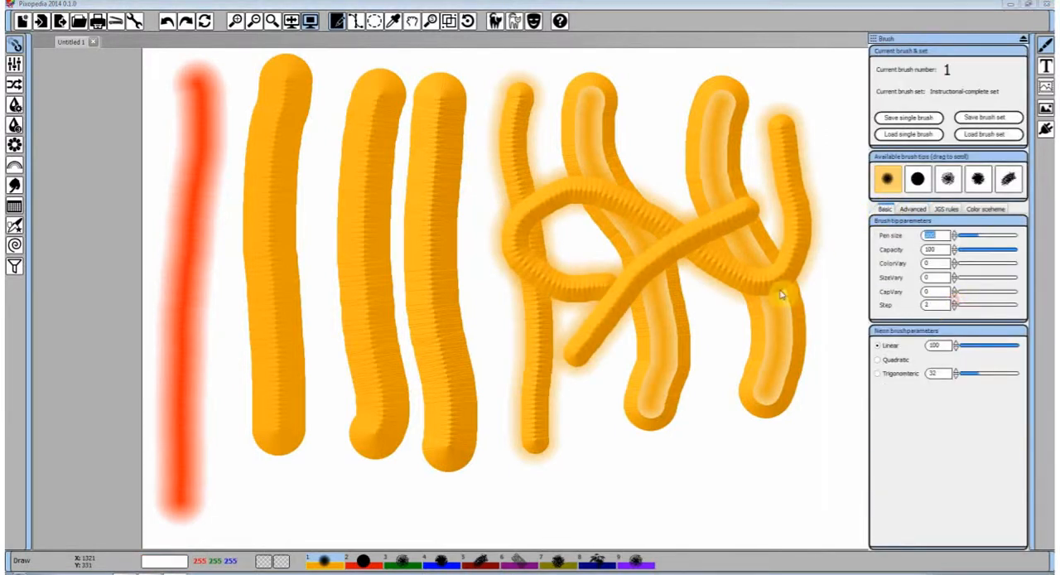
{"action": "left_click", "coordinate": [167, 21]}
{"action": "left_click", "coordinate": [166, 21]}
{"action": "left_click", "coordinate": [167, 21]}
{"action": "left_click", "coordinate": [166, 21]}
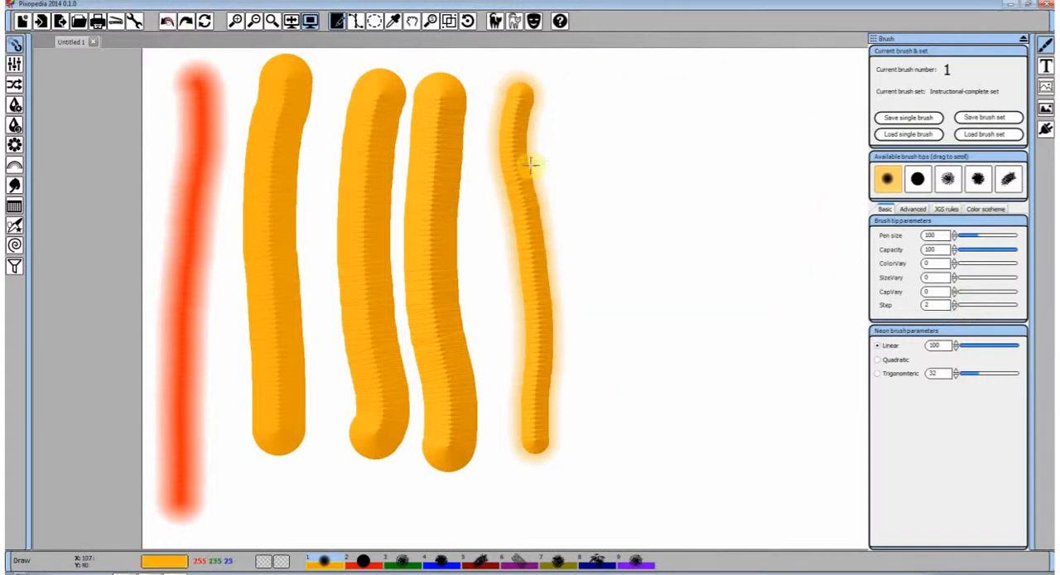
{"action": "mouse_move", "coordinate": [675, 126]}
{"action": "left_mouse_down"}
{"action": "mouse_move", "coordinate": [640, 148]}
{"action": "mouse_move", "coordinate": [692, 288]}
{"action": "mouse_move", "coordinate": [675, 376]}
{"action": "left_mouse_up"}
{"action": "mouse_move", "coordinate": [757, 161]}
{"action": "left_mouse_down"}
{"action": "mouse_move", "coordinate": [724, 177]}
{"action": "mouse_move", "coordinate": [767, 362]}
{"action": "mouse_move", "coordinate": [678, 400]}
{"action": "mouse_move", "coordinate": [595, 166]}
{"action": "mouse_move", "coordinate": [490, 207]}
{"action": "left_mouse_up"}
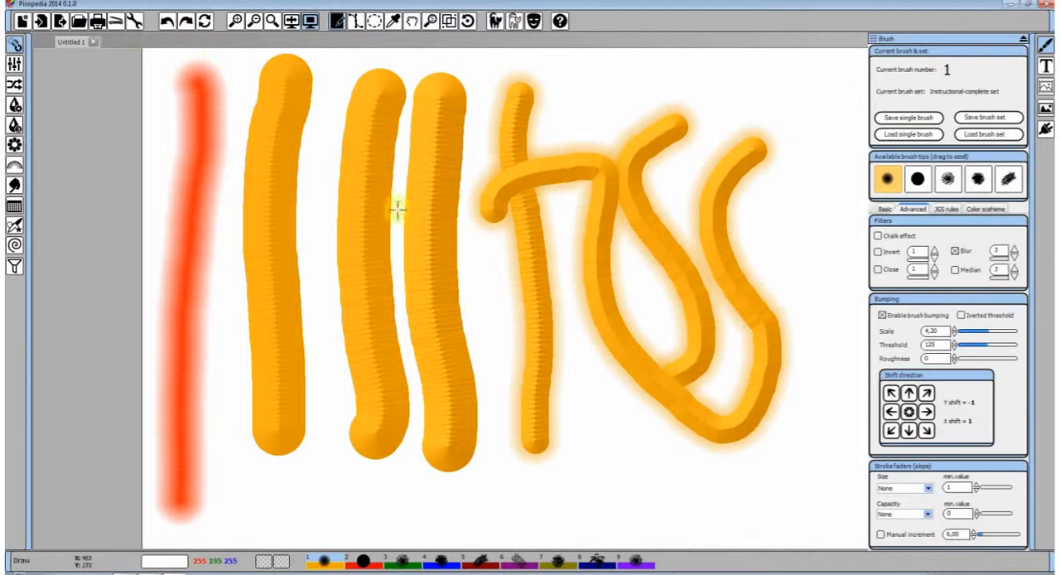
Undo back to the first two orange strokes and paint two wavy vertical strokes beside them
{"action": "left_click", "coordinate": [166, 23]}
{"action": "left_click", "coordinate": [166, 24]}
{"action": "left_click", "coordinate": [166, 23]}
{"action": "left_click", "coordinate": [167, 23]}
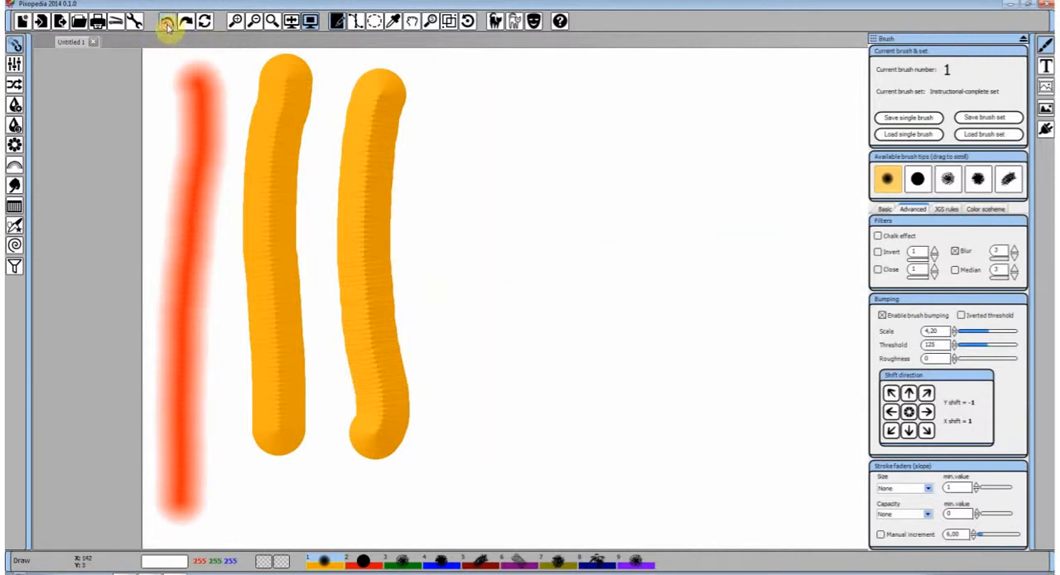
{"action": "mouse_move", "coordinate": [483, 103]}
{"action": "left_mouse_down"}
{"action": "mouse_move", "coordinate": [479, 214]}
{"action": "mouse_move", "coordinate": [508, 349]}
{"action": "mouse_move", "coordinate": [497, 391]}
{"action": "left_mouse_up"}
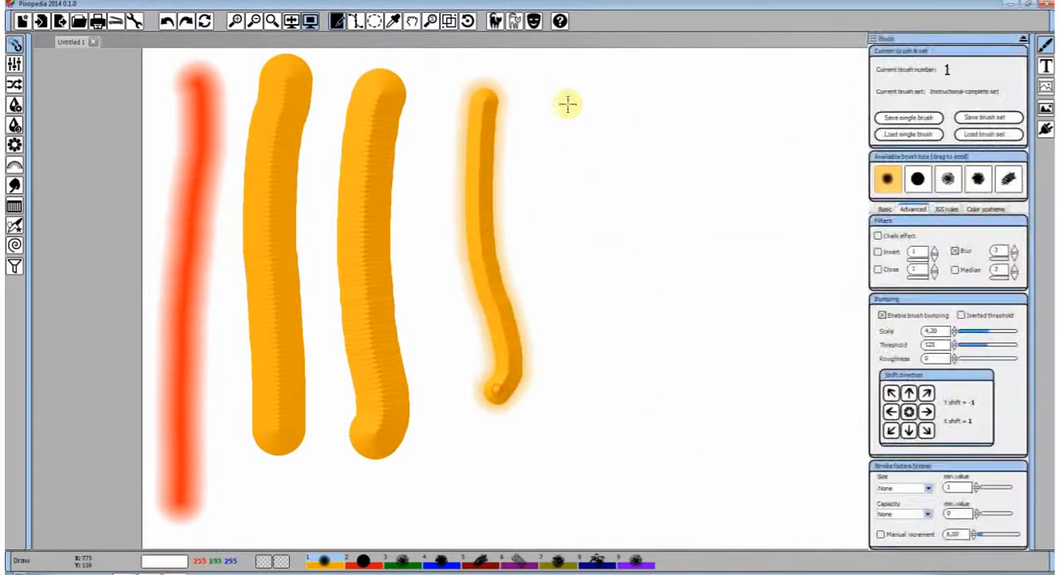
{"action": "mouse_move", "coordinate": [568, 102]}
{"action": "left_mouse_down"}
{"action": "mouse_move", "coordinate": [560, 164]}
{"action": "mouse_move", "coordinate": [597, 331]}
{"action": "mouse_move", "coordinate": [578, 361]}
{"action": "left_mouse_up"}
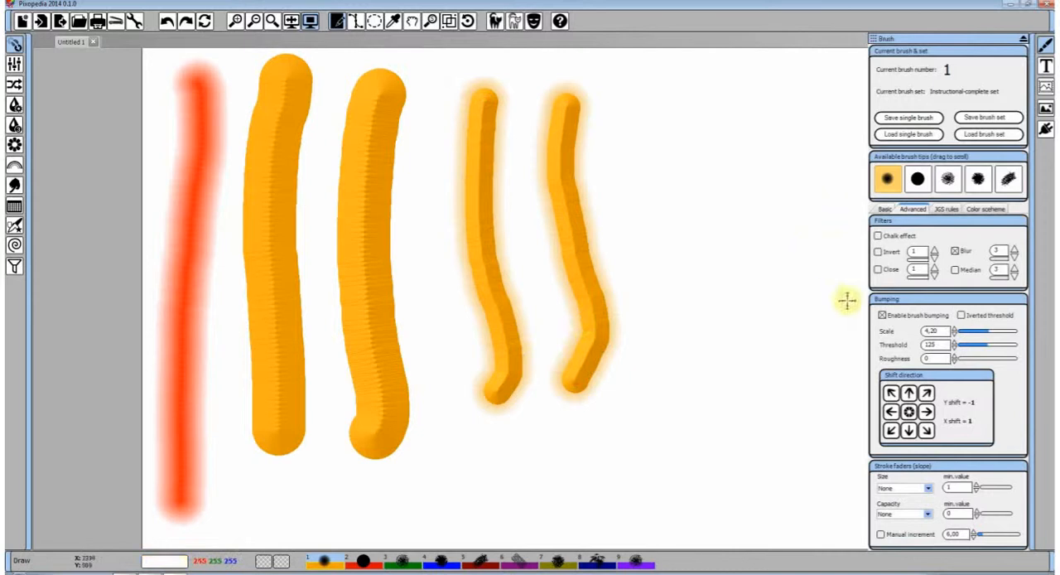
Set the bumping Threshold to 25 and paint a vertical stroke, then set Roughness to 37 and paint another
{"action": "left_click_drag", "start_coordinate": [976, 351], "coordinate": [969, 352]}
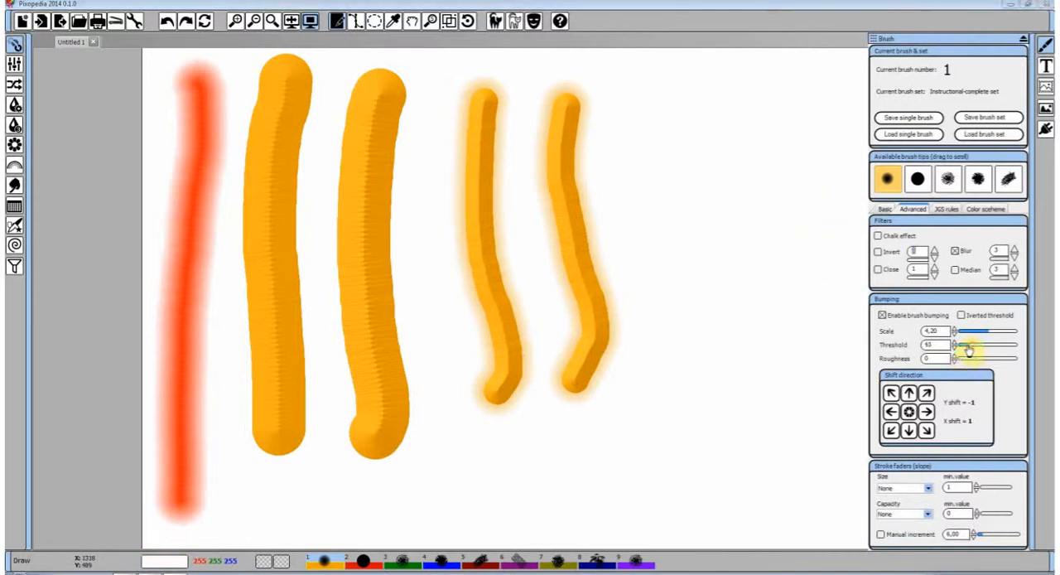
{"action": "mouse_move", "coordinate": [632, 111]}
{"action": "left_mouse_down"}
{"action": "mouse_move", "coordinate": [656, 272]}
{"action": "mouse_move", "coordinate": [653, 339]}
{"action": "mouse_move", "coordinate": [634, 396]}
{"action": "left_mouse_up"}
{"action": "left_click", "coordinate": [968, 361]}
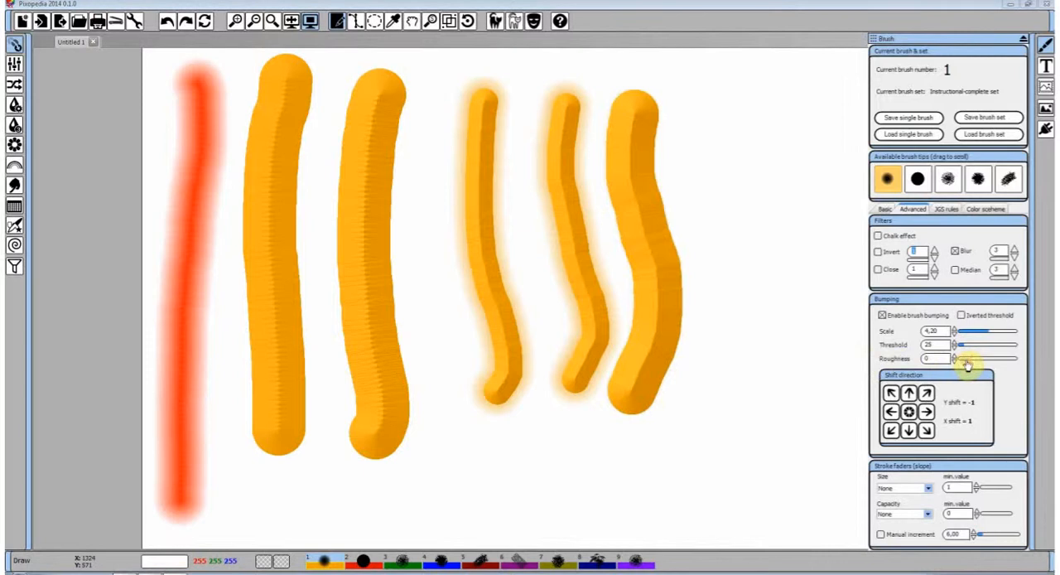
{"action": "left_click_drag", "start_coordinate": [968, 363], "coordinate": [971, 362]}
{"action": "mouse_move", "coordinate": [748, 134]}
{"action": "left_mouse_down"}
{"action": "mouse_move", "coordinate": [752, 372]}
{"action": "mouse_move", "coordinate": [727, 389]}
{"action": "left_mouse_up"}
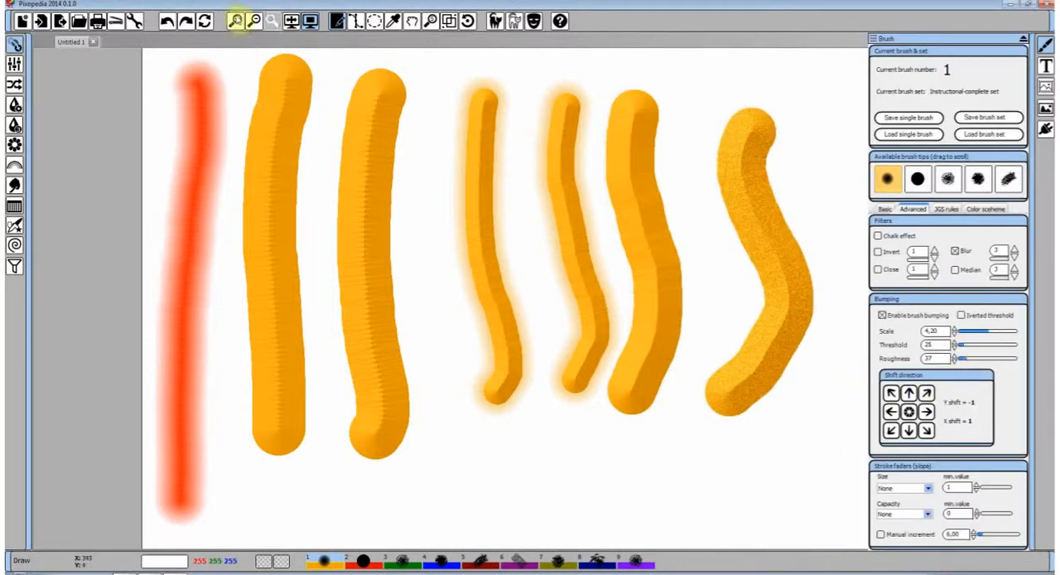
Clear the canvas and paint a wavy vertical stroke, then set Roughness to 136 and scribble several overlapping strokes
{"action": "left_click", "coordinate": [204, 22]}
{"action": "mouse_move", "coordinate": [203, 73]}
{"action": "left_mouse_down"}
{"action": "mouse_move", "coordinate": [230, 395]}
{"action": "mouse_move", "coordinate": [282, 387]}
{"action": "left_mouse_up"}
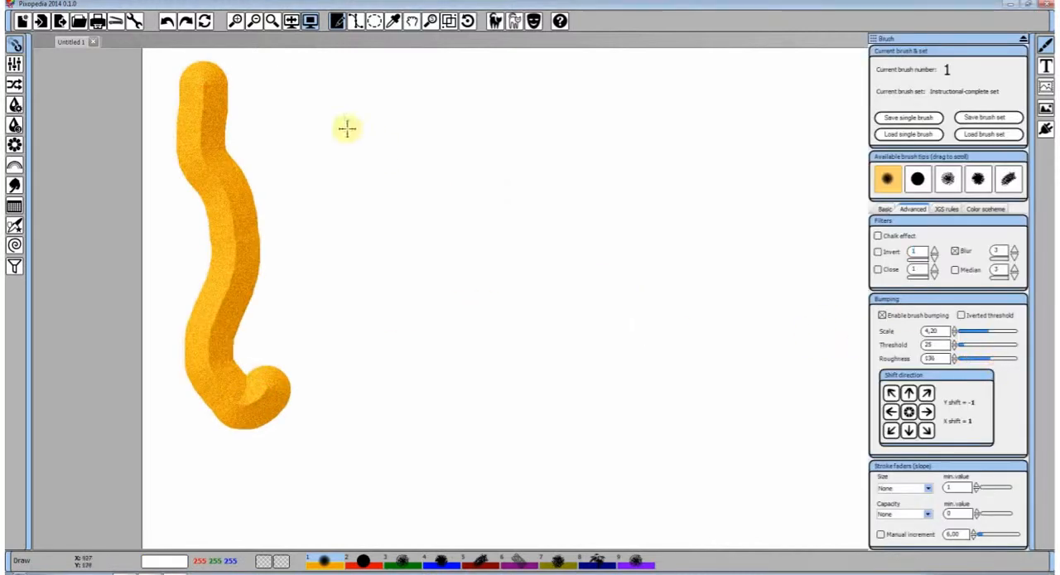
{"action": "mouse_move", "coordinate": [346, 126]}
{"action": "left_mouse_down"}
{"action": "mouse_move", "coordinate": [338, 166]}
{"action": "mouse_move", "coordinate": [390, 229]}
{"action": "mouse_move", "coordinate": [331, 271]}
{"action": "mouse_move", "coordinate": [483, 218]}
{"action": "mouse_move", "coordinate": [534, 176]}
{"action": "left_mouse_up"}
{"action": "mouse_move", "coordinate": [598, 191]}
{"action": "left_mouse_down"}
{"action": "mouse_move", "coordinate": [562, 246]}
{"action": "mouse_move", "coordinate": [468, 272]}
{"action": "mouse_move", "coordinate": [507, 147]}
{"action": "left_mouse_up"}
{"action": "mouse_move", "coordinate": [655, 164]}
{"action": "left_mouse_down"}
{"action": "mouse_move", "coordinate": [658, 256]}
{"action": "mouse_move", "coordinate": [606, 337]}
{"action": "mouse_move", "coordinate": [527, 235]}
{"action": "mouse_move", "coordinate": [484, 324]}
{"action": "mouse_move", "coordinate": [523, 375]}
{"action": "mouse_move", "coordinate": [436, 351]}
{"action": "mouse_move", "coordinate": [499, 164]}
{"action": "mouse_move", "coordinate": [458, 236]}
{"action": "left_mouse_up"}
{"action": "left_click_drag", "start_coordinate": [414, 414], "coordinate": [686, 404]}
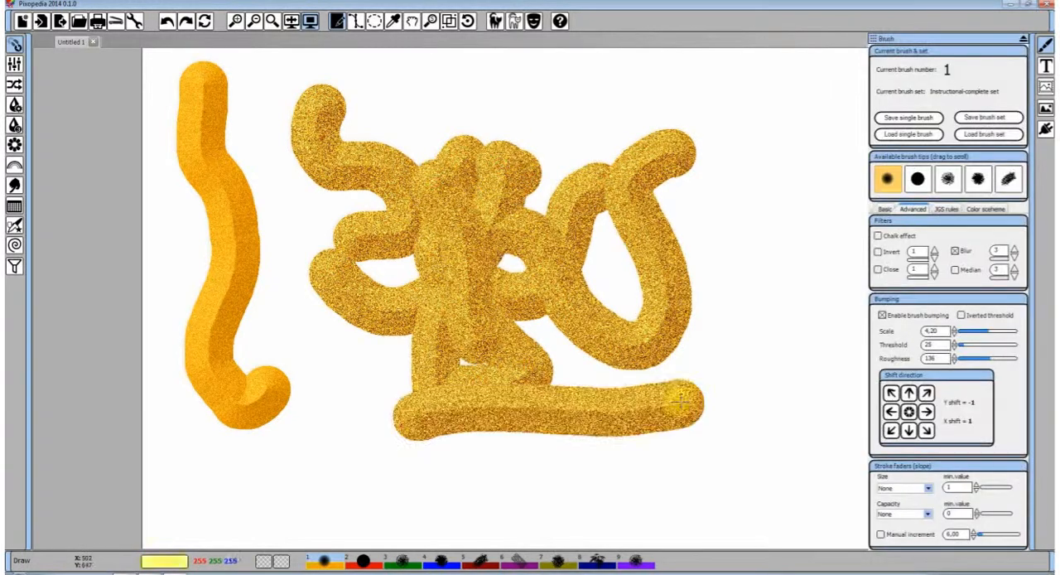
Clear the canvas, reduce Roughness to 0 after an undone test stroke, and paint a vertical stroke near the canvas's left edge
{"action": "left_click", "coordinate": [203, 21]}
{"action": "left_click_drag", "start_coordinate": [989, 358], "coordinate": [969, 361]}
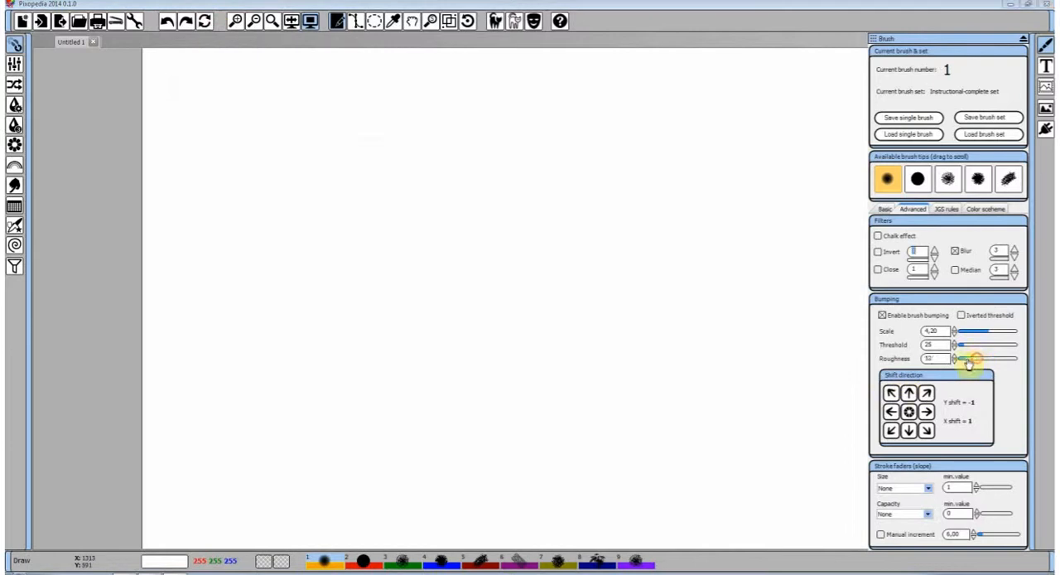
{"action": "mouse_move", "coordinate": [268, 95]}
{"action": "left_mouse_down"}
{"action": "mouse_move", "coordinate": [312, 268]}
{"action": "mouse_move", "coordinate": [433, 157]}
{"action": "mouse_move", "coordinate": [443, 162]}
{"action": "left_mouse_up"}
{"action": "left_click", "coordinate": [168, 22]}
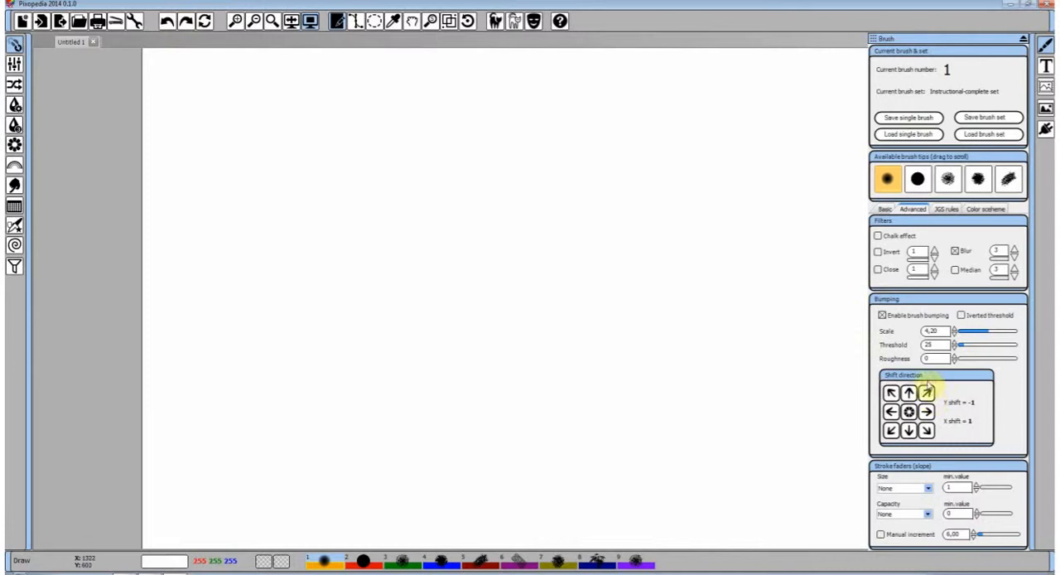
{"action": "left_click_drag", "start_coordinate": [200, 90], "coordinate": [203, 454]}
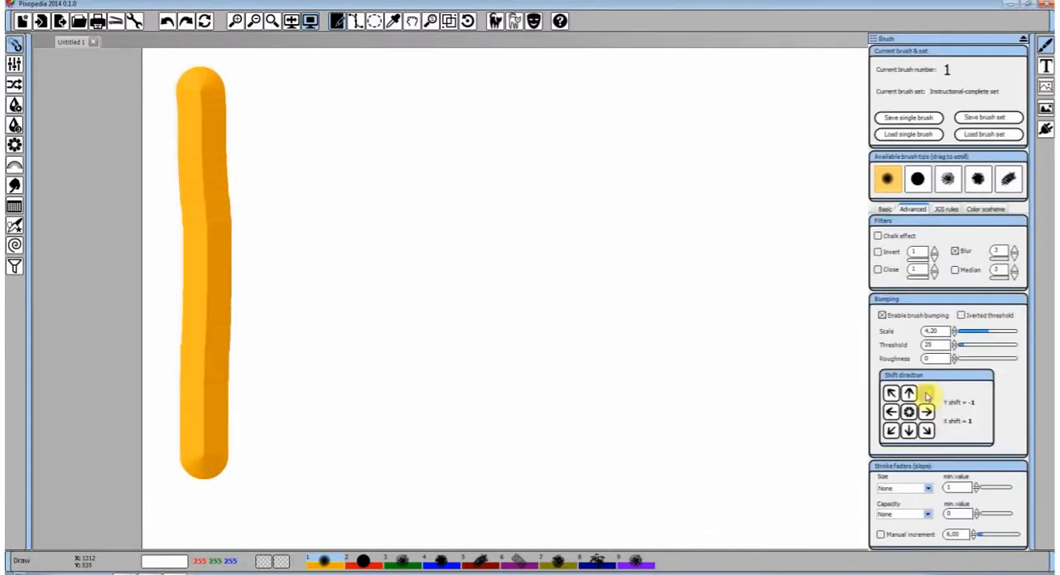
Set the bumping shift to Y 2, X 2 and paint a stroke, then set Y 4, X 4 and paint more
{"action": "left_click", "coordinate": [909, 412]}
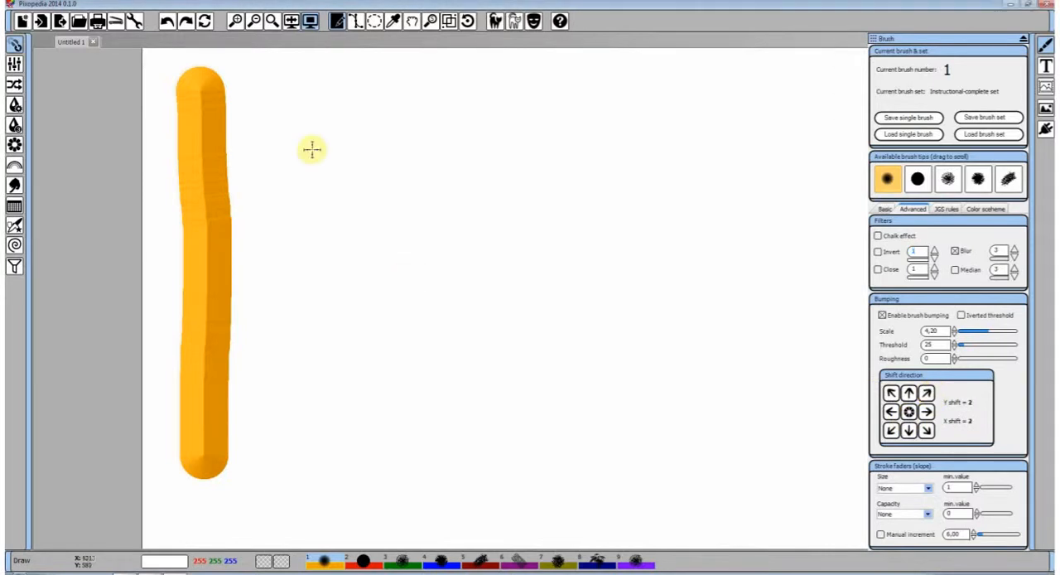
{"action": "mouse_move", "coordinate": [316, 124]}
{"action": "left_mouse_down"}
{"action": "mouse_move", "coordinate": [326, 343]}
{"action": "mouse_move", "coordinate": [315, 419]}
{"action": "left_mouse_up"}
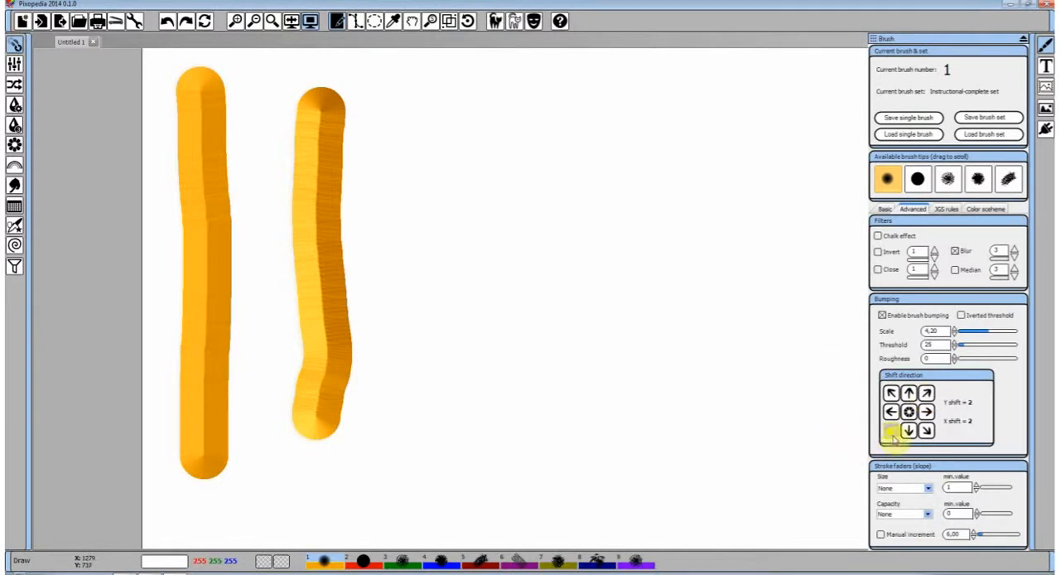
{"action": "left_click", "coordinate": [926, 393]}
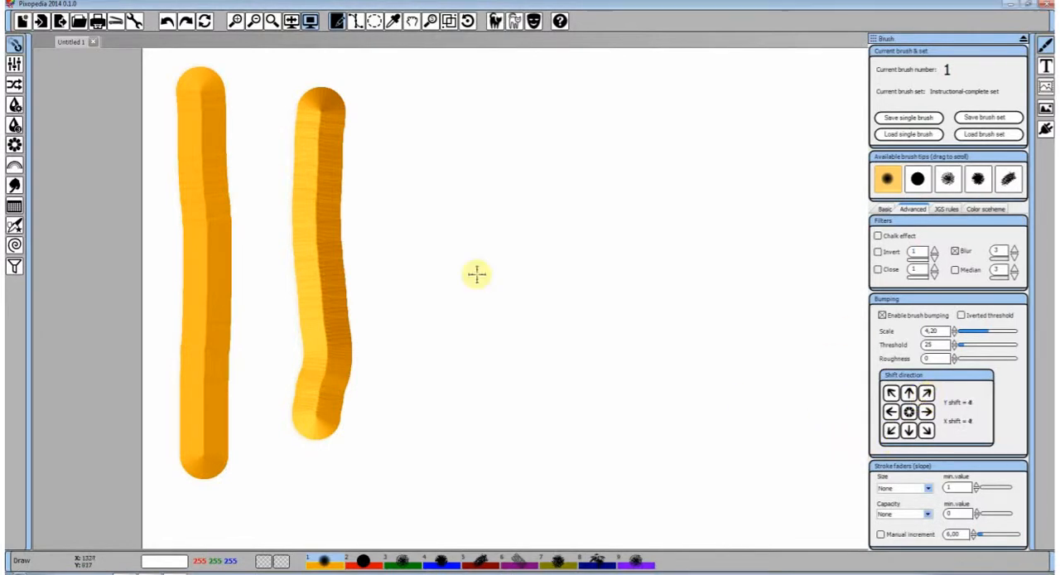
{"action": "left_click_drag", "start_coordinate": [420, 108], "coordinate": [424, 406]}
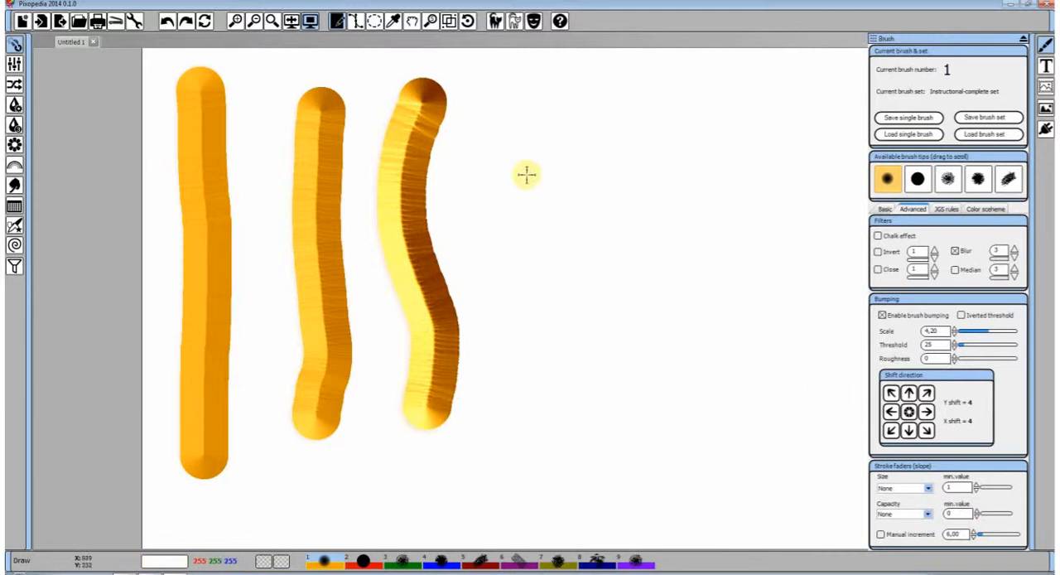
{"action": "mouse_move", "coordinate": [494, 150]}
{"action": "left_mouse_down"}
{"action": "mouse_move", "coordinate": [662, 166]}
{"action": "mouse_move", "coordinate": [603, 218]}
{"action": "mouse_move", "coordinate": [704, 377]}
{"action": "mouse_move", "coordinate": [600, 334]}
{"action": "mouse_move", "coordinate": [776, 247]}
{"action": "mouse_move", "coordinate": [665, 273]}
{"action": "mouse_move", "coordinate": [599, 351]}
{"action": "mouse_move", "coordinate": [518, 330]}
{"action": "left_mouse_up"}
Undo all strokes except the first, set the bumping shift to Y -3, X -3, and paint a curved and a looping stroke
{"action": "left_click", "coordinate": [166, 21]}
{"action": "left_click", "coordinate": [166, 21]}
{"action": "left_click", "coordinate": [167, 21]}
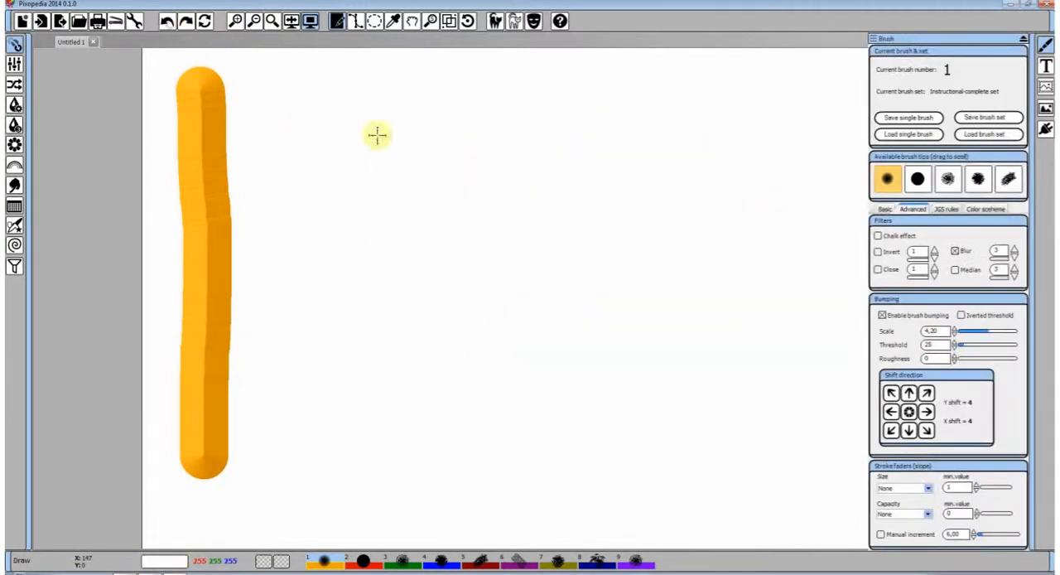
{"action": "left_click", "coordinate": [910, 412]}
{"action": "left_click", "coordinate": [890, 431]}
{"action": "left_click", "coordinate": [890, 431]}
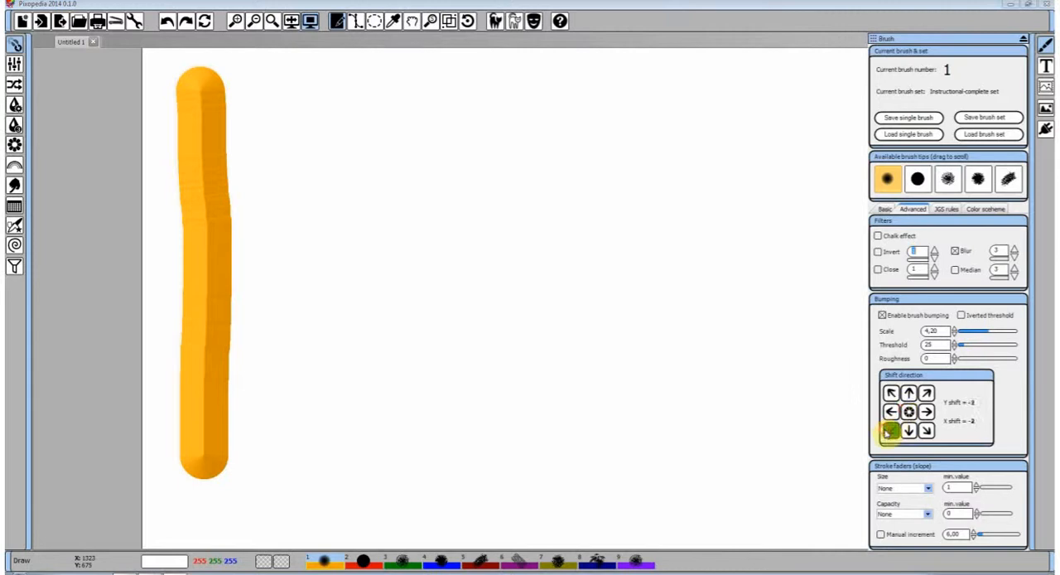
{"action": "left_click", "coordinate": [890, 431]}
{"action": "left_click_drag", "start_coordinate": [408, 126], "coordinate": [492, 360]}
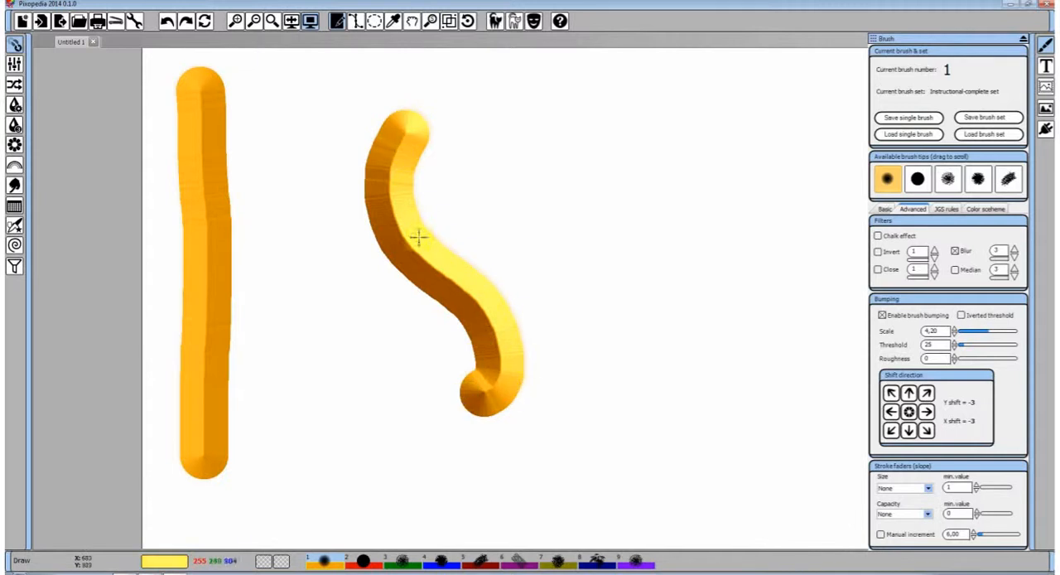
{"action": "mouse_move", "coordinate": [582, 166]}
{"action": "left_mouse_down"}
{"action": "mouse_move", "coordinate": [620, 272]}
{"action": "mouse_move", "coordinate": [688, 196]}
{"action": "mouse_move", "coordinate": [649, 328]}
{"action": "mouse_move", "coordinate": [618, 365]}
{"action": "mouse_move", "coordinate": [662, 348]}
{"action": "left_mouse_up"}
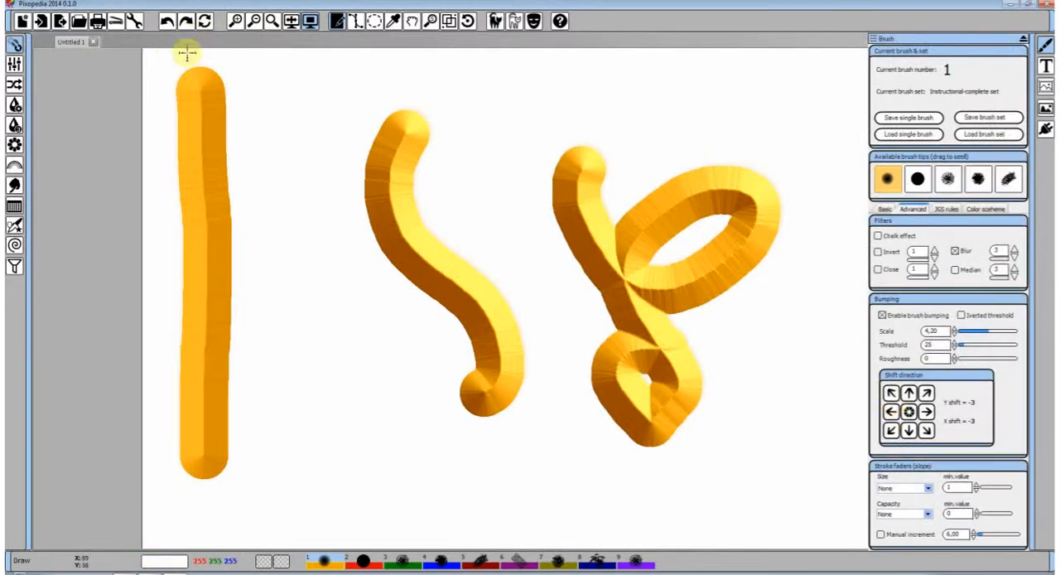
Undo the curved and looping strokes and disable brush bumping
{"action": "left_click", "coordinate": [166, 21]}
{"action": "left_click", "coordinate": [167, 21]}
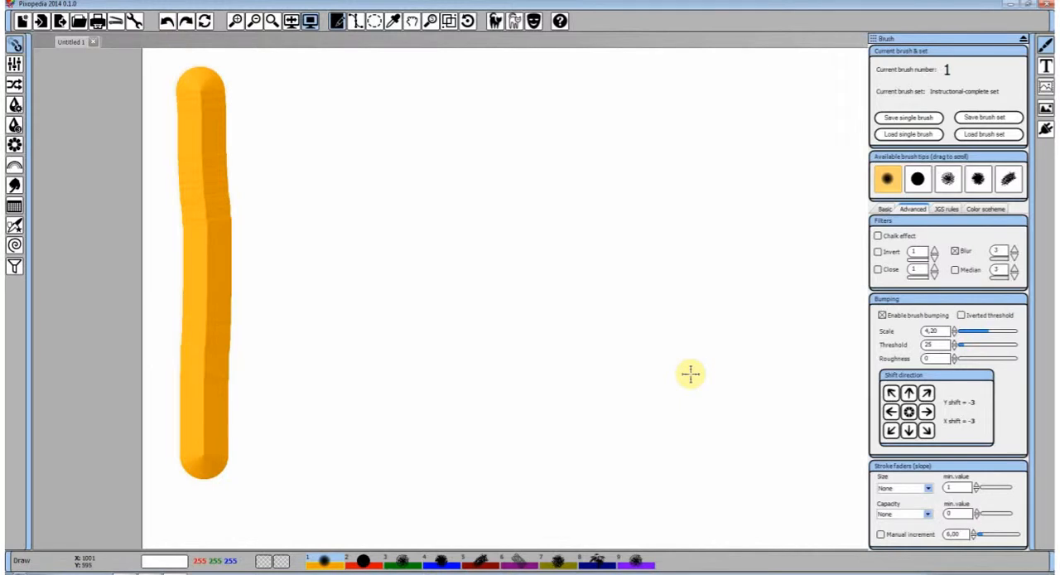
{"action": "left_click", "coordinate": [883, 315]}
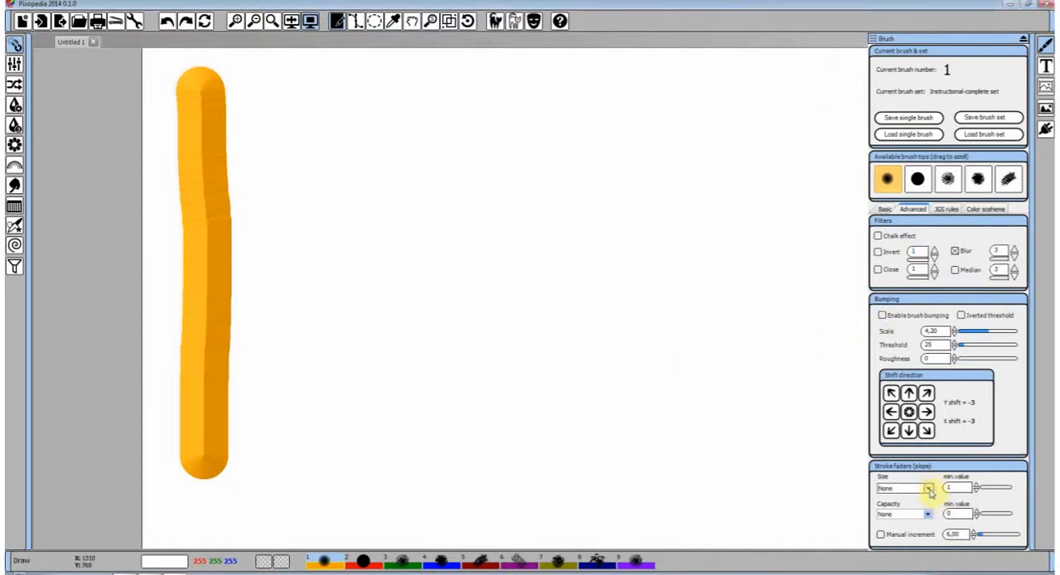
Set the Size stroke fader to In, undo the remaining vertical stroke, and paint a long upward-curving stroke
{"action": "left_click", "coordinate": [928, 489]}
{"action": "left_click", "coordinate": [910, 506]}
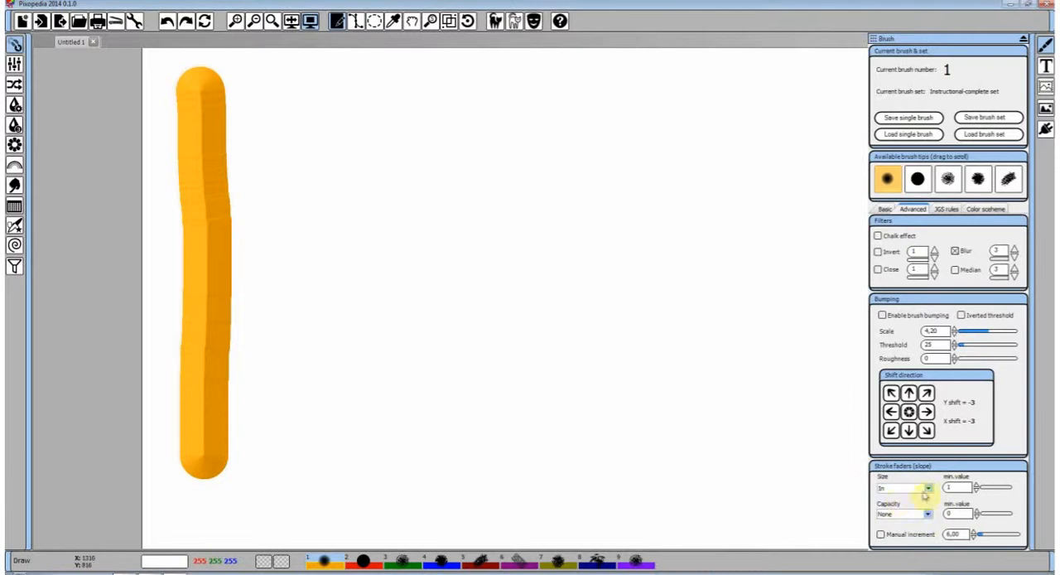
{"action": "left_click", "coordinate": [172, 23]}
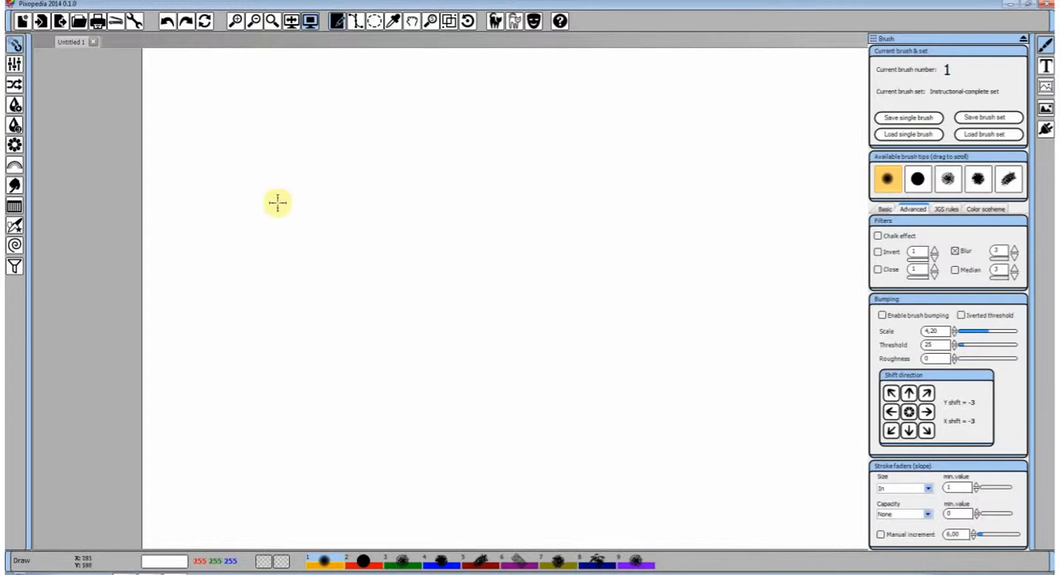
{"action": "mouse_move", "coordinate": [265, 323]}
{"action": "left_mouse_down"}
{"action": "mouse_move", "coordinate": [359, 231]}
{"action": "mouse_move", "coordinate": [638, 171]}
{"action": "left_mouse_up"}
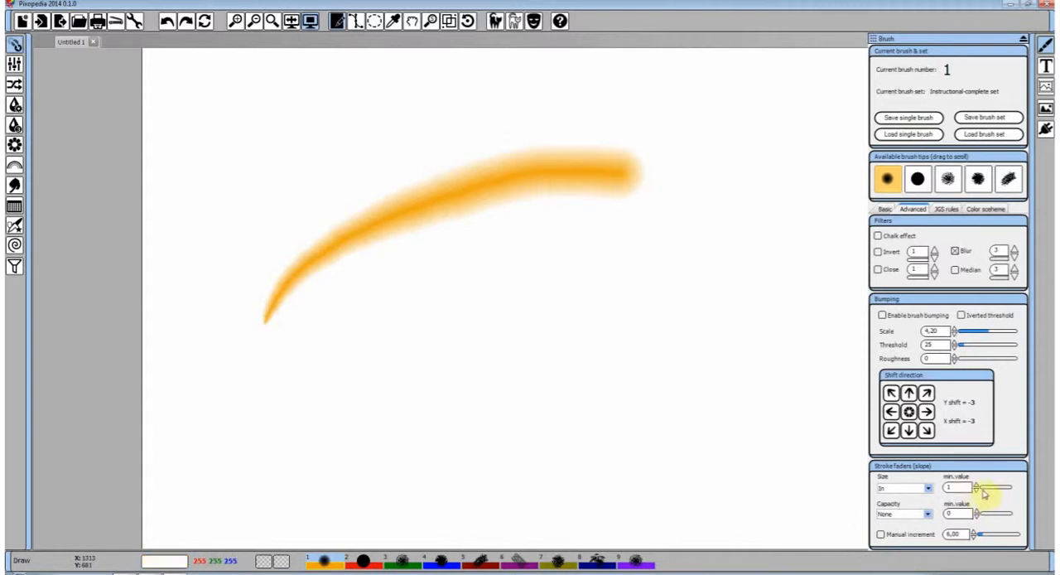
Set the Size fader's min. value to 14 and paint two curved strokes below the first one
{"action": "left_click_drag", "start_coordinate": [986, 494], "coordinate": [983, 490]}
{"action": "mouse_move", "coordinate": [330, 401]}
{"action": "left_mouse_down"}
{"action": "mouse_move", "coordinate": [521, 346]}
{"action": "mouse_move", "coordinate": [633, 286]}
{"action": "left_mouse_up"}
{"action": "mouse_move", "coordinate": [439, 434]}
{"action": "left_mouse_down"}
{"action": "mouse_move", "coordinate": [604, 401]}
{"action": "mouse_move", "coordinate": [740, 294]}
{"action": "left_mouse_up"}
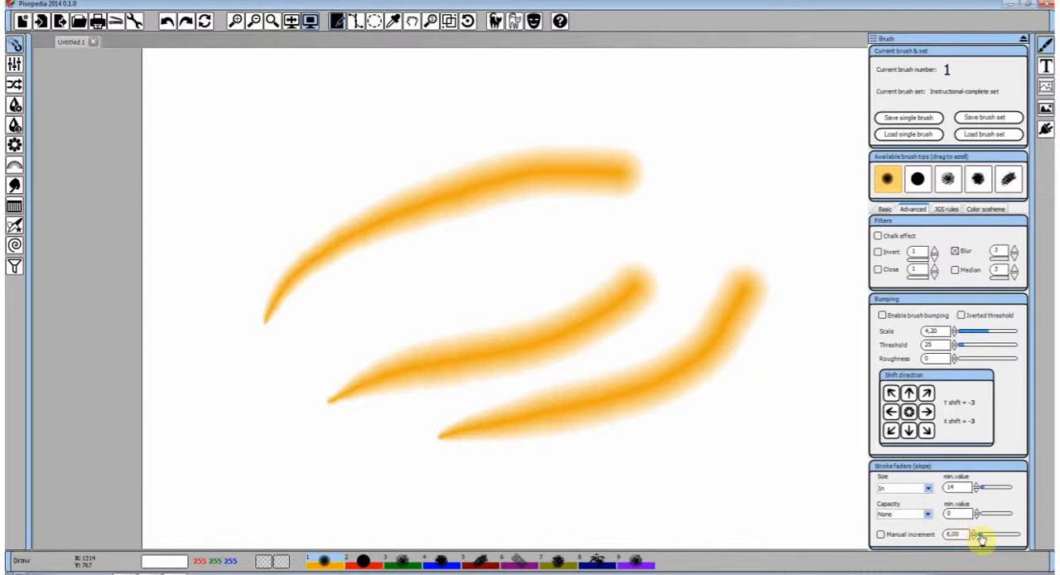
Paint a short rising stroke beside the lower strokes and set the manual increment value to 6,00
{"action": "mouse_move", "coordinate": [667, 480]}
{"action": "left_mouse_down"}
{"action": "mouse_move", "coordinate": [715, 448]}
{"action": "mouse_move", "coordinate": [808, 329]}
{"action": "left_mouse_up"}
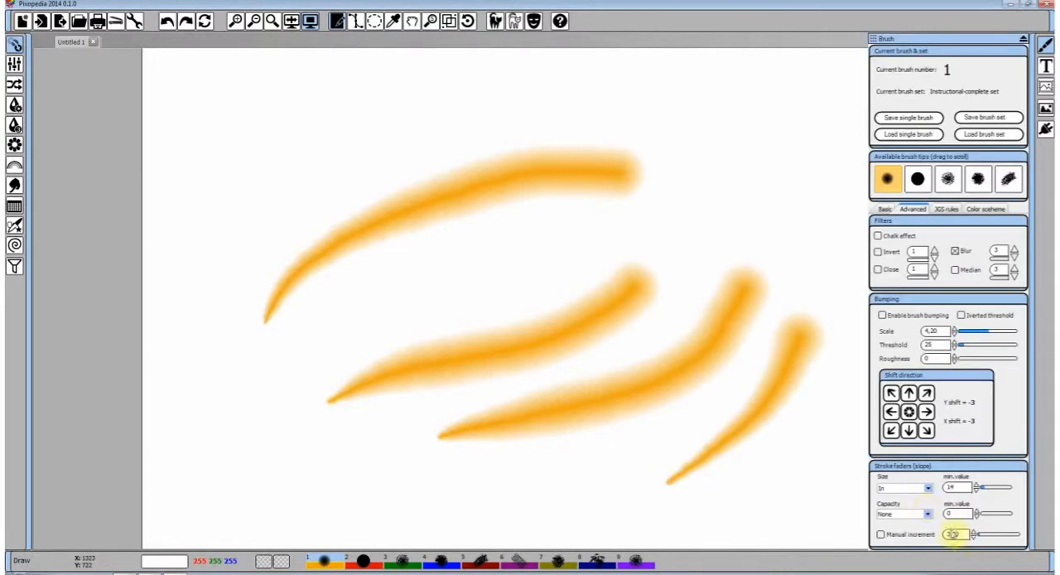
{"action": "left_click", "coordinate": [982, 535]}
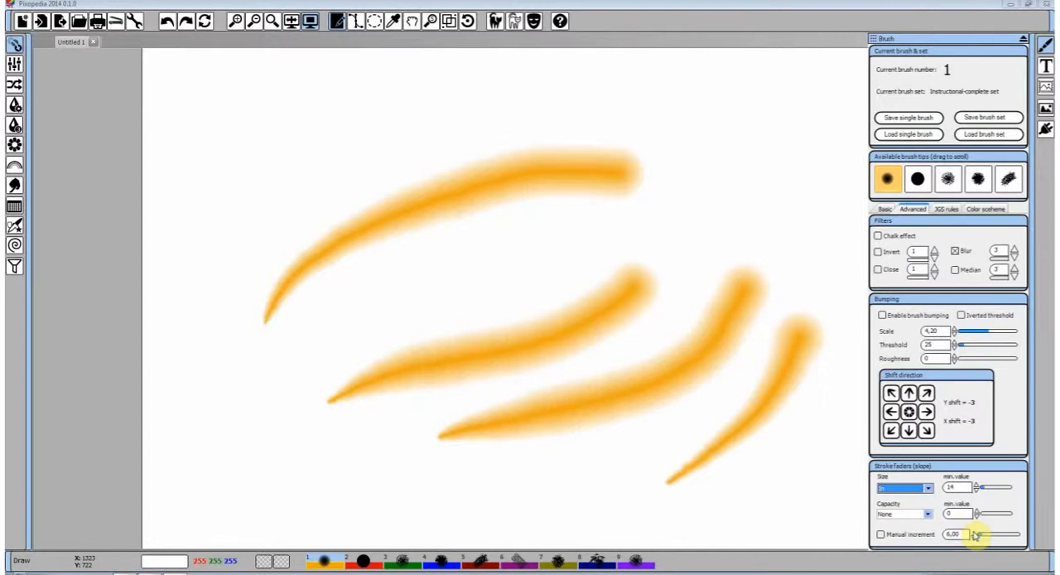
Undo the three lower strokes and paint two rising curved strokes below the first one
{"action": "left_click", "coordinate": [168, 23]}
{"action": "left_click", "coordinate": [168, 22]}
{"action": "left_click", "coordinate": [168, 23]}
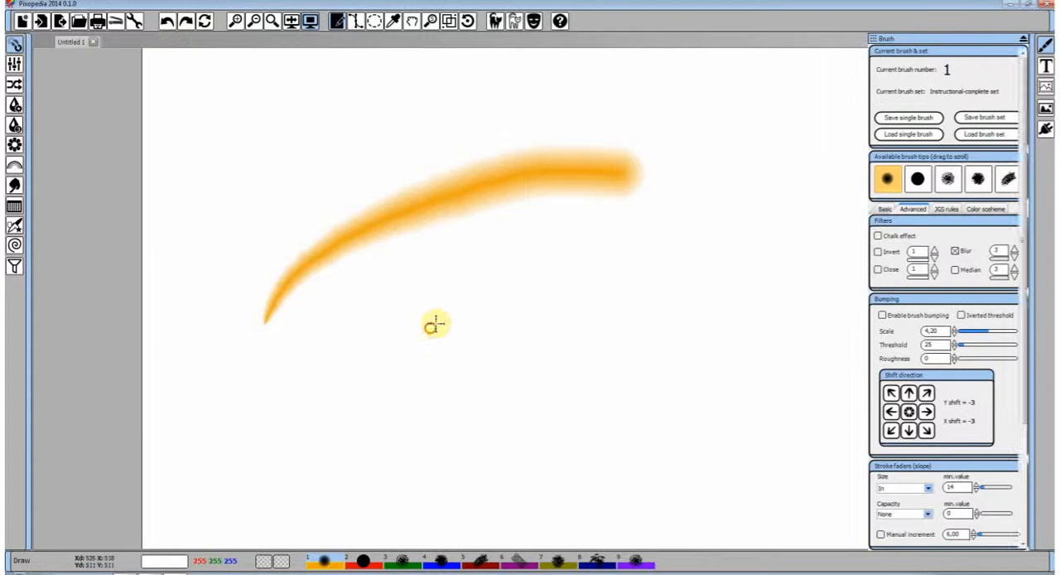
{"action": "left_click_drag", "start_coordinate": [431, 328], "coordinate": [757, 185]}
{"action": "left_click_drag", "start_coordinate": [466, 370], "coordinate": [719, 296]}
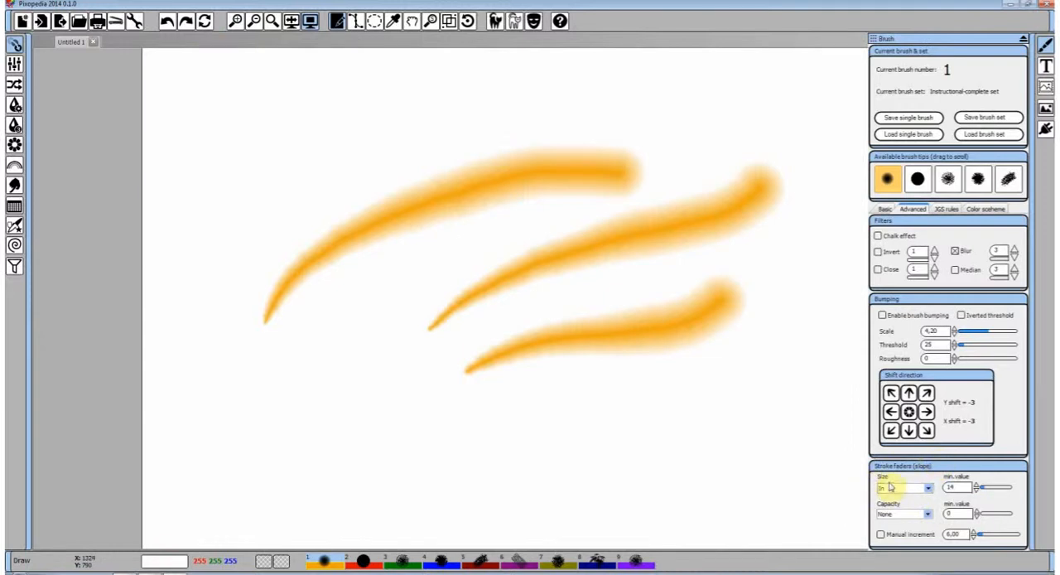
Set the Capacity stroke fader to In, paint a curved stroke below the others, and check the basic brush tip parameters
{"action": "left_click", "coordinate": [929, 514]}
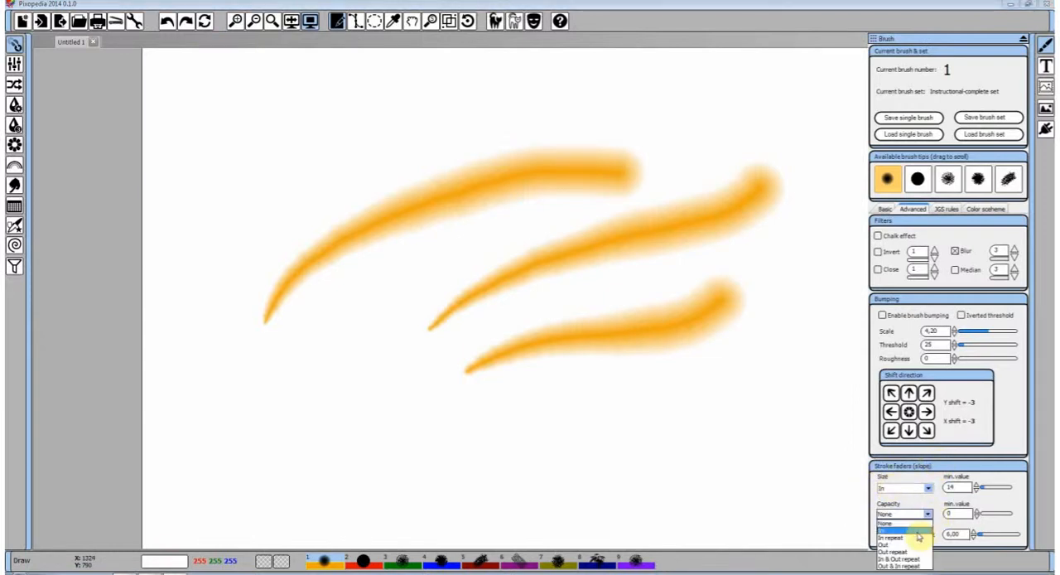
{"action": "left_click", "coordinate": [903, 531]}
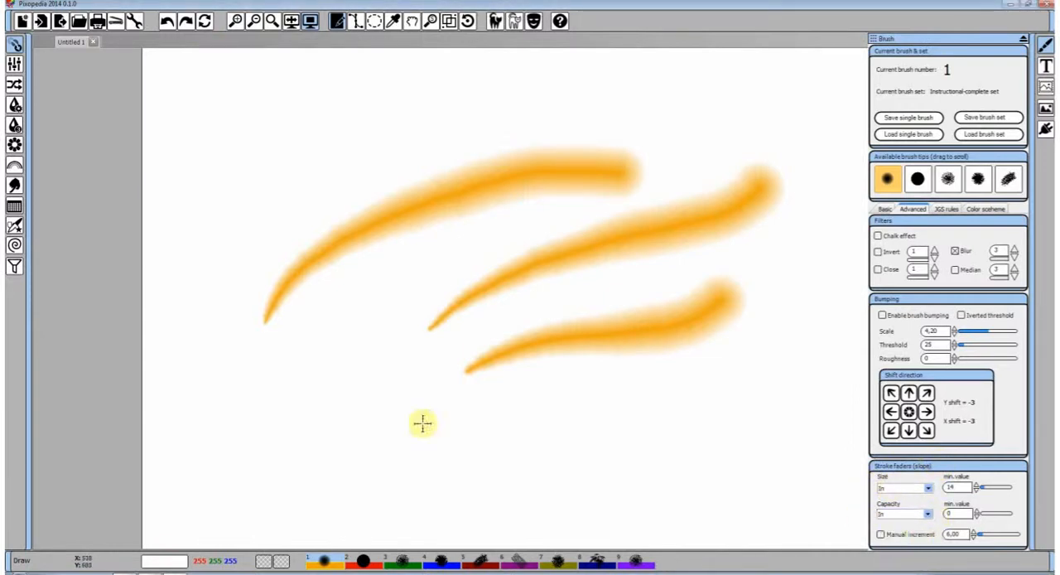
{"action": "left_click_drag", "start_coordinate": [421, 424], "coordinate": [733, 369]}
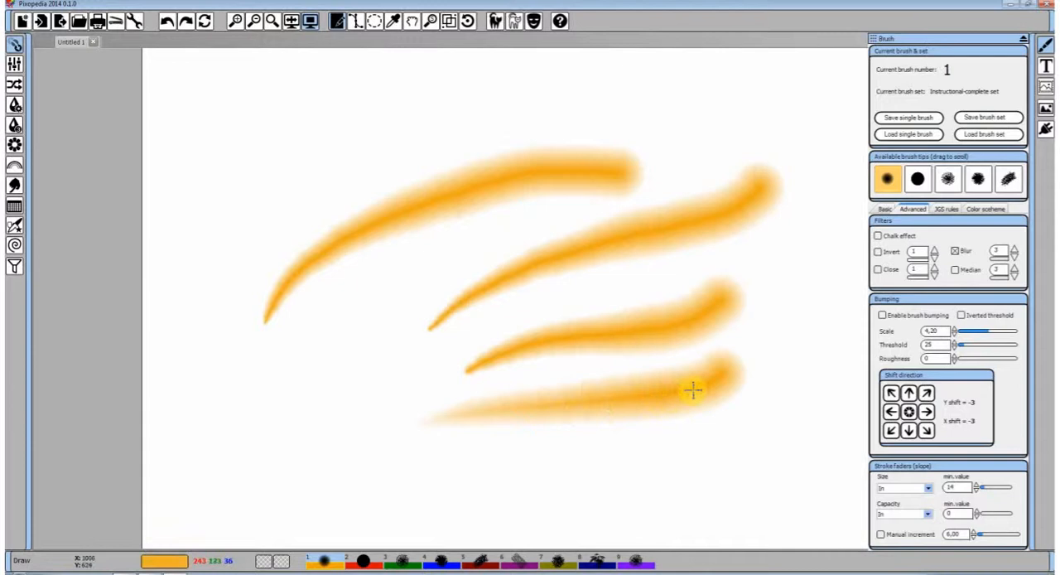
{"action": "left_click", "coordinate": [886, 210]}
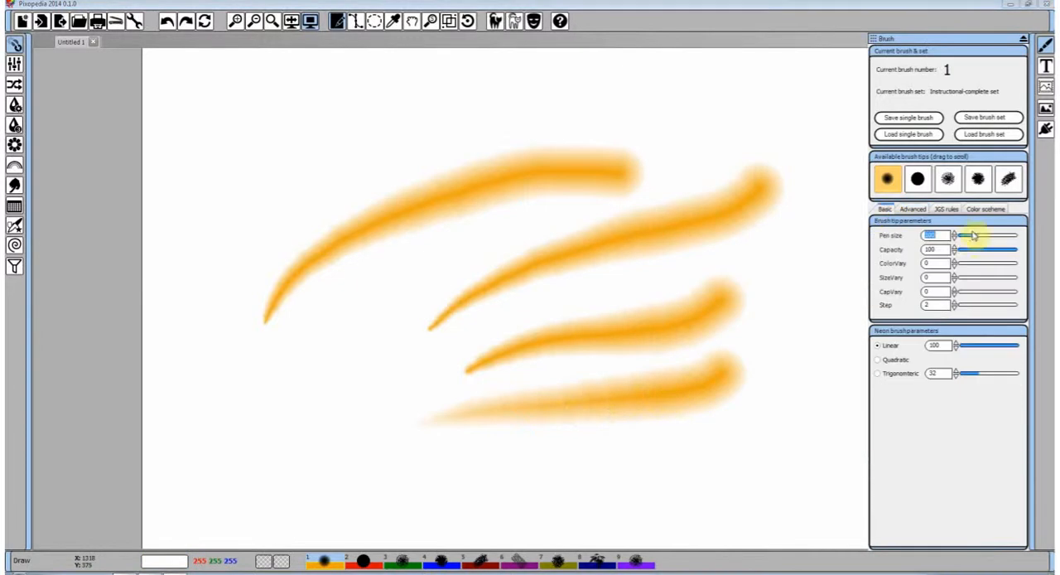
{"action": "left_click", "coordinate": [913, 210]}
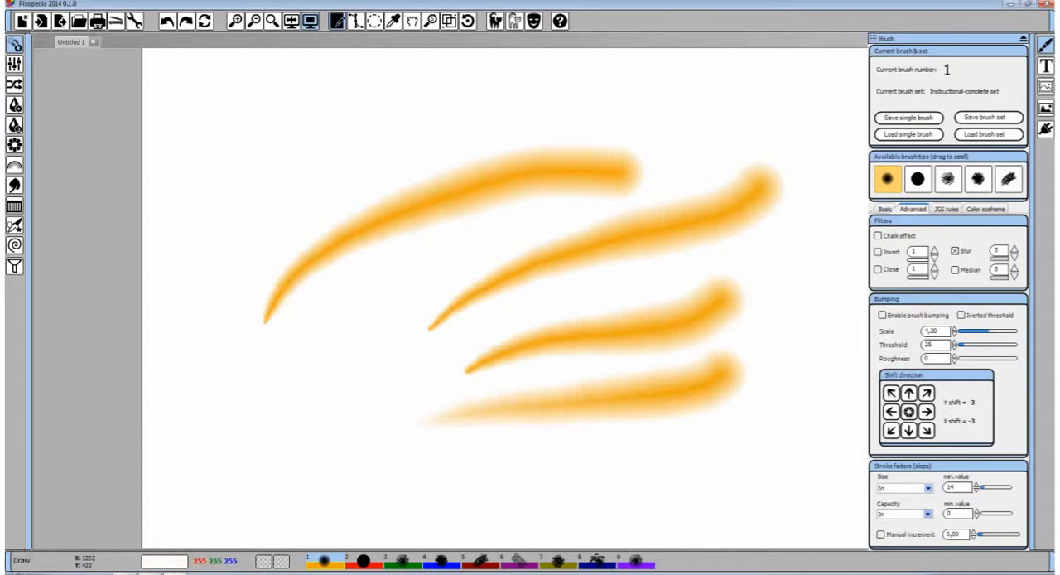
Undo all strokes, set the Size stroke fader to In repeat, and paint a long looping stroke across the canvas
{"action": "left_click", "coordinate": [167, 22]}
{"action": "left_click", "coordinate": [167, 22]}
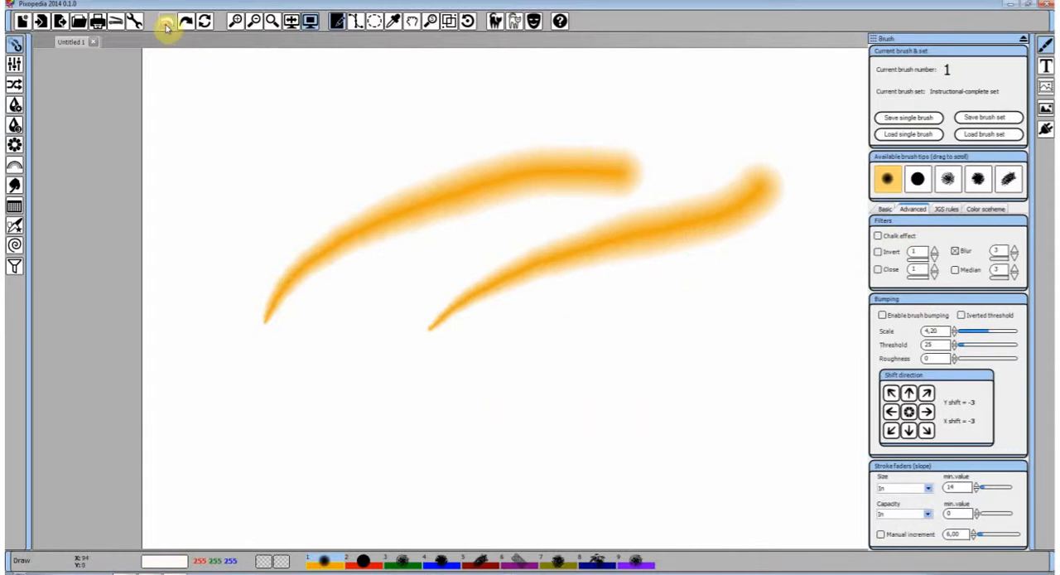
{"action": "left_click", "coordinate": [167, 23]}
{"action": "left_click", "coordinate": [167, 22]}
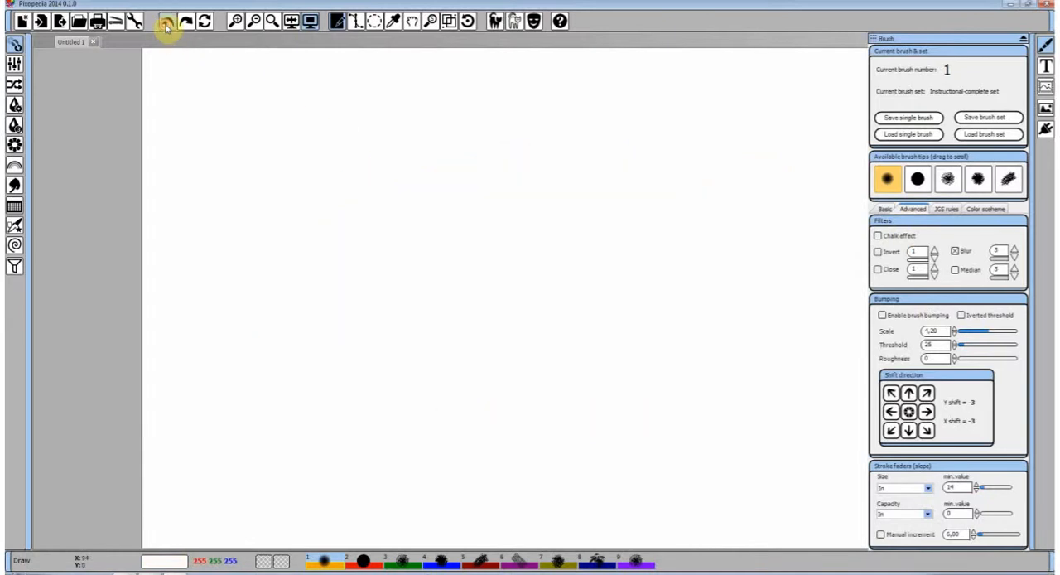
{"action": "left_click", "coordinate": [928, 489]}
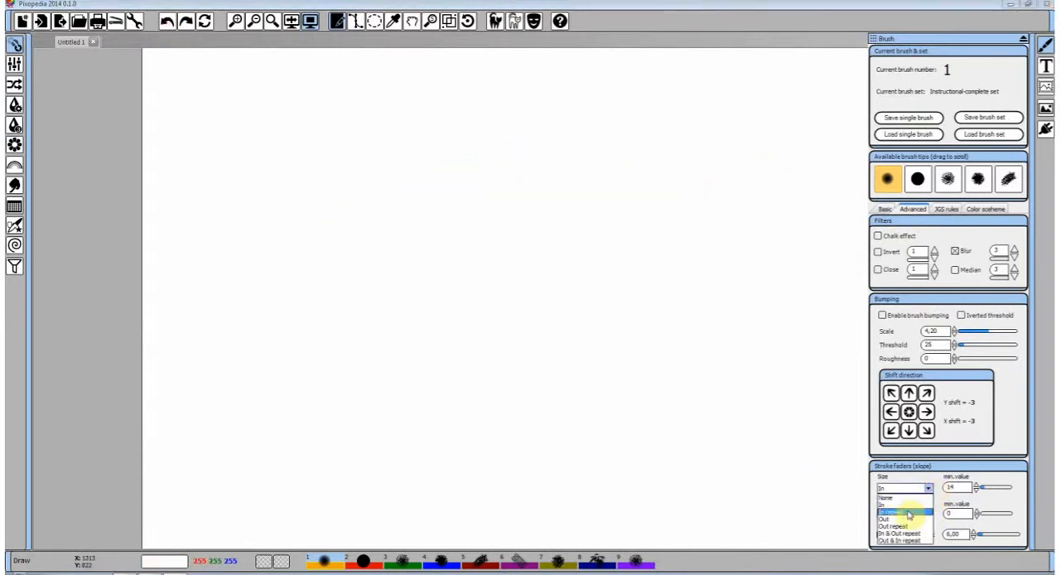
{"action": "left_click", "coordinate": [909, 515]}
{"action": "mouse_move", "coordinate": [311, 437]}
{"action": "left_mouse_down"}
{"action": "mouse_move", "coordinate": [396, 340]}
{"action": "mouse_move", "coordinate": [481, 303]}
{"action": "mouse_move", "coordinate": [667, 158]}
{"action": "mouse_move", "coordinate": [763, 225]}
{"action": "mouse_move", "coordinate": [735, 315]}
{"action": "mouse_move", "coordinate": [628, 306]}
{"action": "mouse_move", "coordinate": [540, 216]}
{"action": "mouse_move", "coordinate": [399, 217]}
{"action": "mouse_move", "coordinate": [393, 302]}
{"action": "mouse_move", "coordinate": [554, 374]}
{"action": "mouse_move", "coordinate": [578, 431]}
{"action": "mouse_move", "coordinate": [633, 476]}
{"action": "mouse_move", "coordinate": [734, 414]}
{"action": "mouse_move", "coordinate": [823, 270]}
{"action": "mouse_move", "coordinate": [810, 185]}
{"action": "mouse_move", "coordinate": [783, 180]}
{"action": "left_mouse_up"}
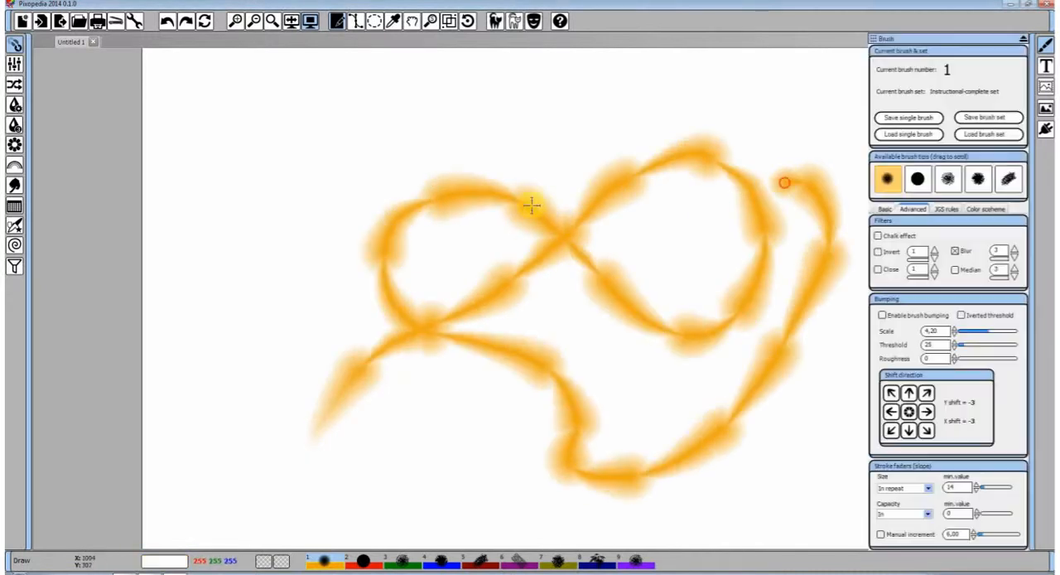
Undo the looping stroke and paint a leaf-shaped loop and a short rising stroke beside it
{"action": "left_click", "coordinate": [168, 23]}
{"action": "mouse_move", "coordinate": [326, 381]}
{"action": "left_mouse_down"}
{"action": "mouse_move", "coordinate": [428, 261]}
{"action": "mouse_move", "coordinate": [651, 208]}
{"action": "mouse_move", "coordinate": [710, 159]}
{"action": "mouse_move", "coordinate": [605, 324]}
{"action": "mouse_move", "coordinate": [480, 404]}
{"action": "mouse_move", "coordinate": [381, 315]}
{"action": "mouse_move", "coordinate": [362, 237]}
{"action": "left_mouse_up"}
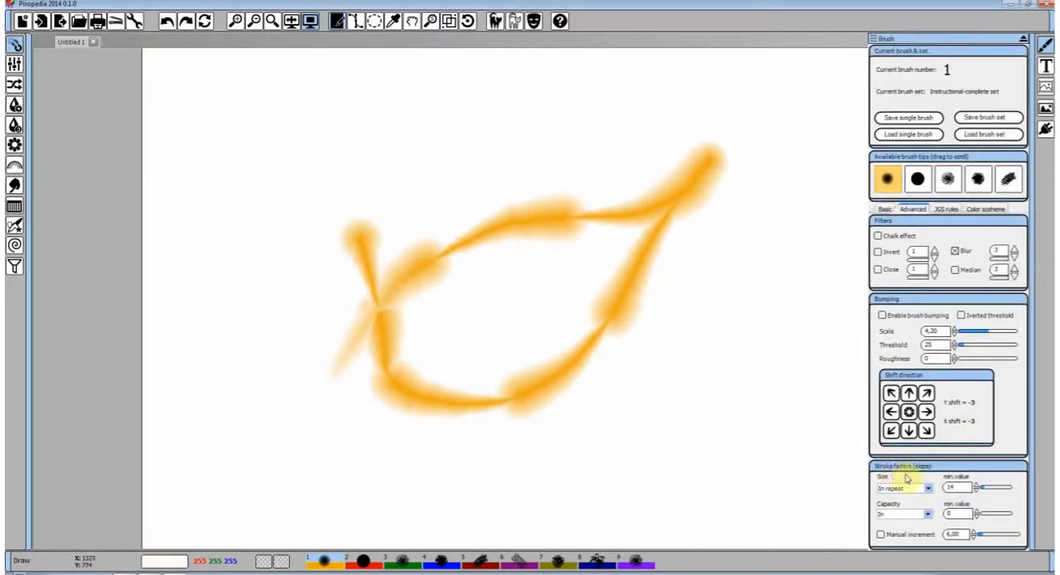
{"action": "mouse_move", "coordinate": [596, 462]}
{"action": "left_mouse_down"}
{"action": "mouse_move", "coordinate": [665, 353]}
{"action": "mouse_move", "coordinate": [744, 262]}
{"action": "left_mouse_up"}
Set the Capacity stroke fader to None, undo both strokes, and paint a wavy stroke rising across the canvas
{"action": "left_click", "coordinate": [928, 513]}
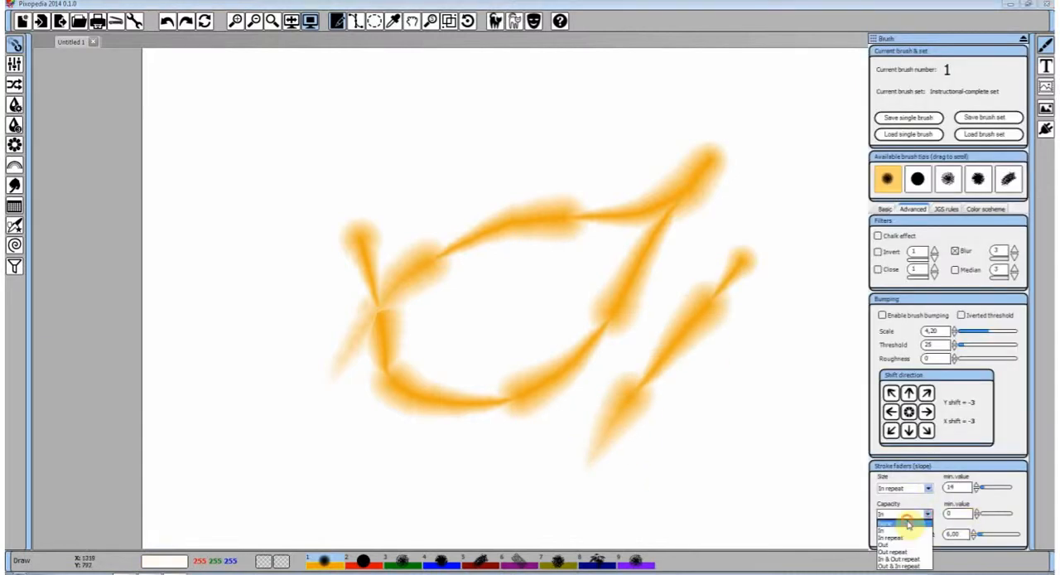
{"action": "left_click", "coordinate": [909, 517]}
{"action": "left_click", "coordinate": [166, 22]}
{"action": "left_click", "coordinate": [166, 22]}
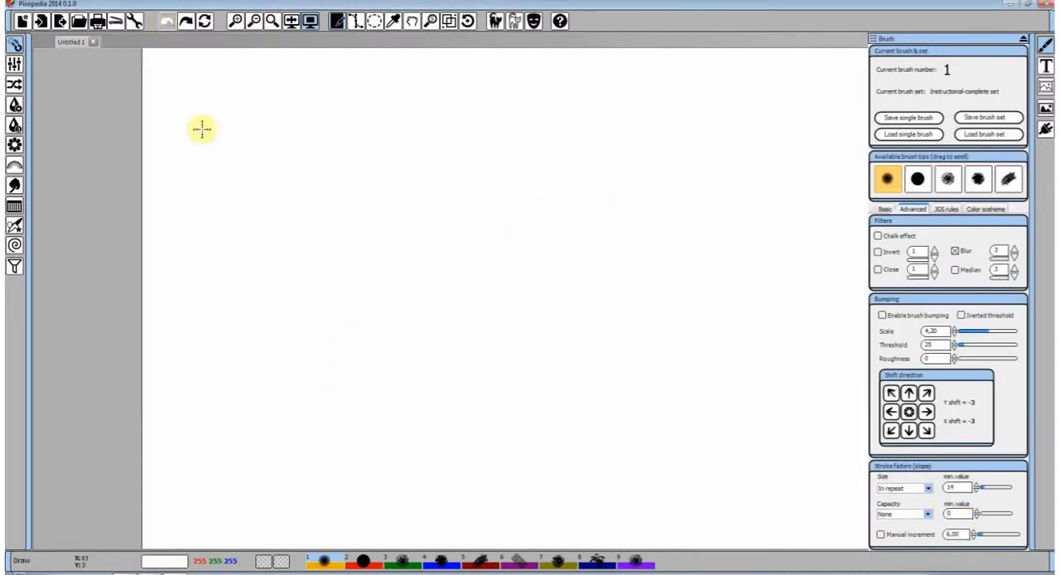
{"action": "mouse_move", "coordinate": [257, 373]}
{"action": "left_mouse_down"}
{"action": "mouse_move", "coordinate": [272, 319]}
{"action": "mouse_move", "coordinate": [441, 252]}
{"action": "mouse_move", "coordinate": [661, 123]}
{"action": "left_mouse_up"}
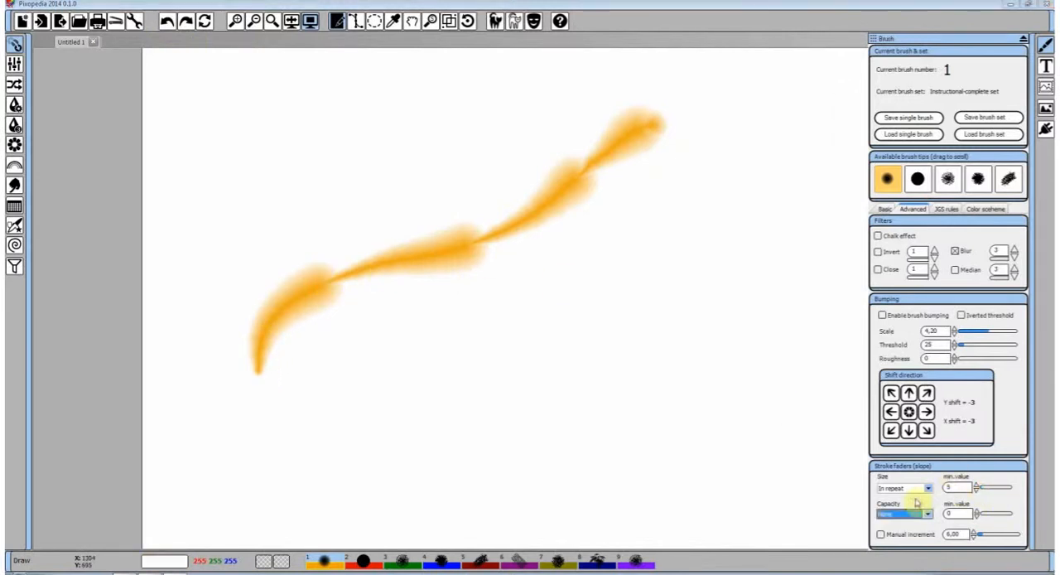
Set the Size fader's min. value to 5, paint a looping stroke, and replace all strokes with one long tangled stroke
{"action": "mouse_move", "coordinate": [482, 435]}
{"action": "left_mouse_down"}
{"action": "mouse_move", "coordinate": [767, 227]}
{"action": "mouse_move", "coordinate": [738, 345]}
{"action": "mouse_move", "coordinate": [498, 372]}
{"action": "mouse_move", "coordinate": [303, 287]}
{"action": "left_mouse_up"}
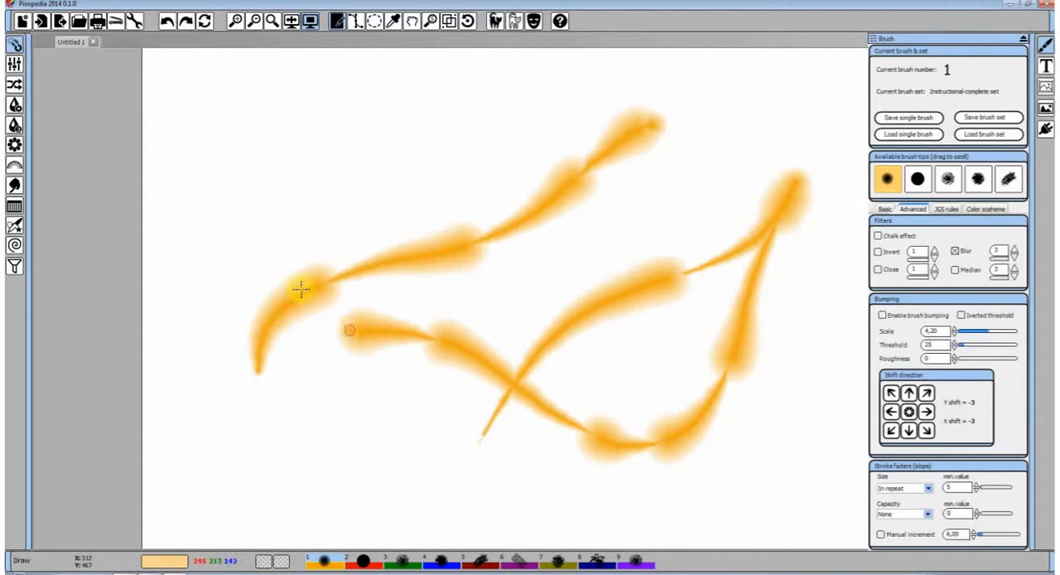
{"action": "left_click", "coordinate": [167, 21]}
{"action": "left_click", "coordinate": [166, 21]}
{"action": "mouse_move", "coordinate": [237, 303]}
{"action": "left_mouse_down"}
{"action": "mouse_move", "coordinate": [512, 214]}
{"action": "mouse_move", "coordinate": [774, 190]}
{"action": "mouse_move", "coordinate": [579, 380]}
{"action": "mouse_move", "coordinate": [418, 366]}
{"action": "mouse_move", "coordinate": [572, 319]}
{"action": "mouse_move", "coordinate": [724, 317]}
{"action": "mouse_move", "coordinate": [651, 416]}
{"action": "mouse_move", "coordinate": [509, 466]}
{"action": "mouse_move", "coordinate": [347, 433]}
{"action": "mouse_move", "coordinate": [320, 328]}
{"action": "mouse_move", "coordinate": [384, 265]}
{"action": "mouse_move", "coordinate": [603, 154]}
{"action": "mouse_move", "coordinate": [742, 169]}
{"action": "mouse_move", "coordinate": [780, 254]}
{"action": "mouse_move", "coordinate": [752, 399]}
{"action": "mouse_move", "coordinate": [672, 402]}
{"action": "mouse_move", "coordinate": [523, 291]}
{"action": "mouse_move", "coordinate": [419, 279]}
{"action": "mouse_move", "coordinate": [312, 302]}
{"action": "mouse_move", "coordinate": [272, 270]}
{"action": "left_mouse_up"}
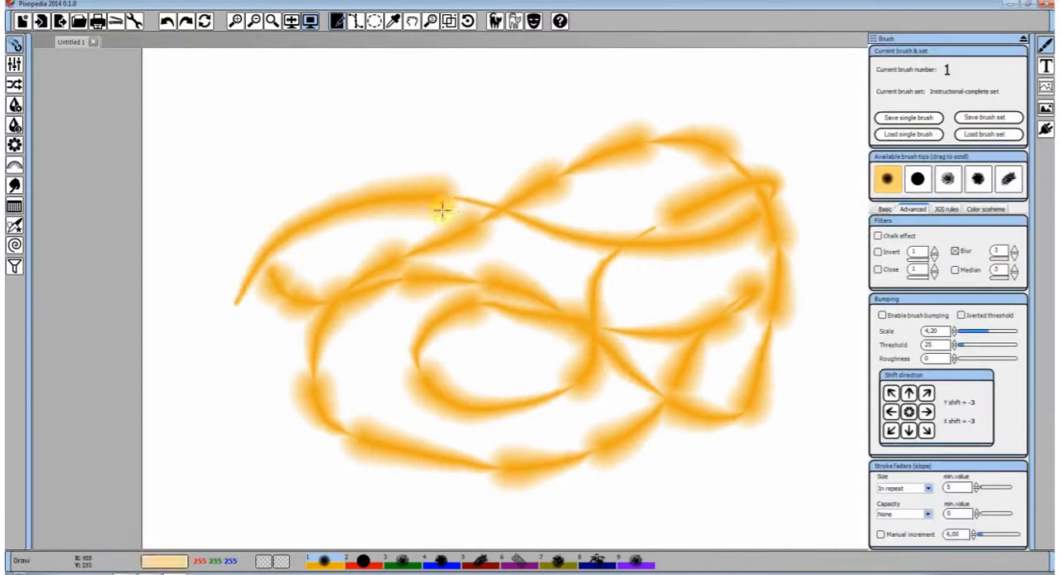
Undo the tangled stroke, set the Capacity fader to In repeat and the Size fader to None, and paint a long winding stroke
{"action": "left_click", "coordinate": [166, 22]}
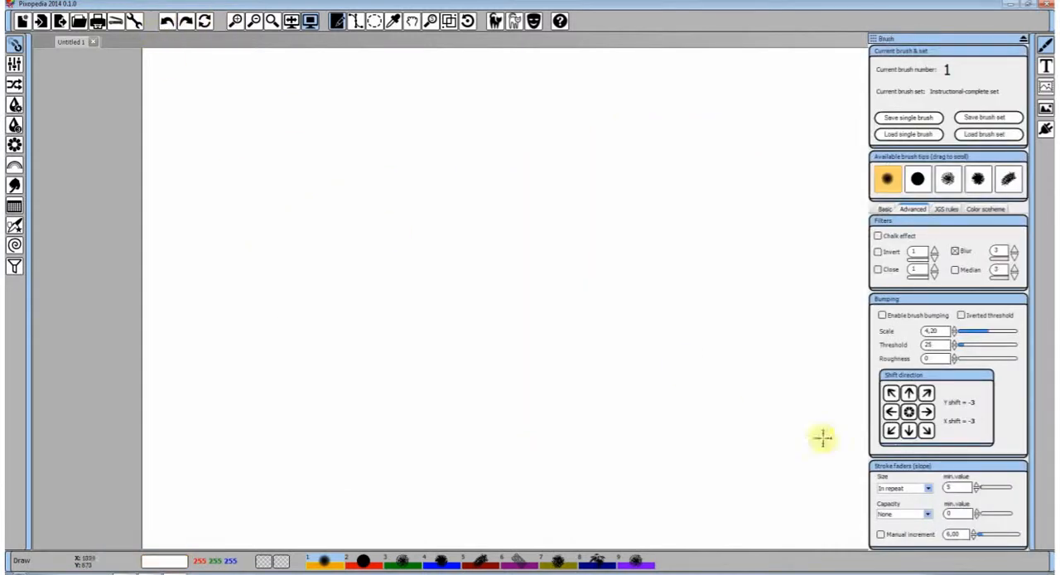
{"action": "left_click", "coordinate": [926, 515]}
{"action": "left_click", "coordinate": [911, 543]}
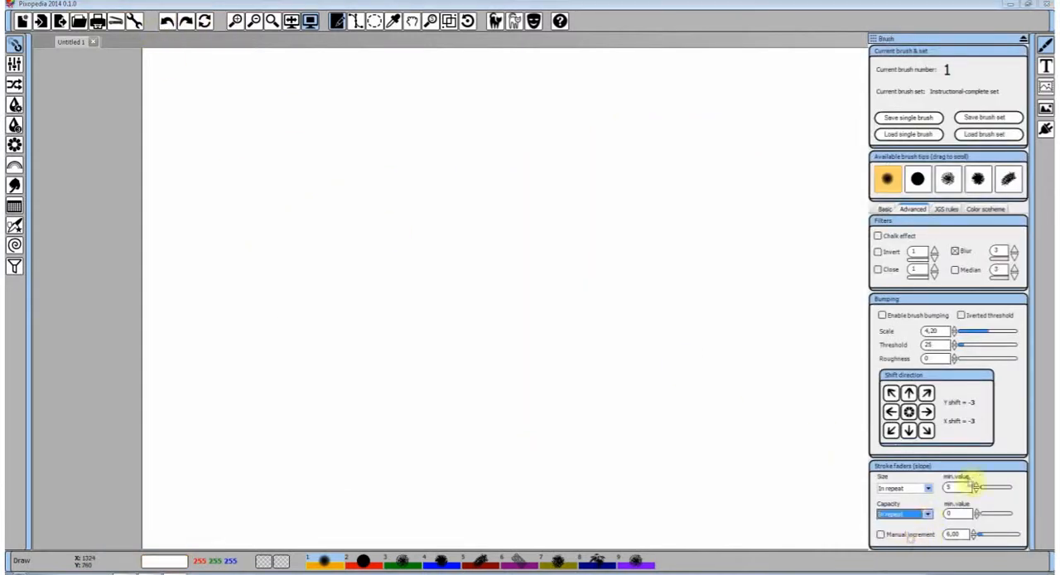
{"action": "left_click", "coordinate": [930, 490]}
{"action": "left_click", "coordinate": [899, 502]}
{"action": "mouse_move", "coordinate": [331, 379]}
{"action": "left_mouse_down"}
{"action": "mouse_move", "coordinate": [474, 272]}
{"action": "mouse_move", "coordinate": [587, 234]}
{"action": "mouse_move", "coordinate": [753, 206]}
{"action": "mouse_move", "coordinate": [789, 286]}
{"action": "mouse_move", "coordinate": [643, 365]}
{"action": "mouse_move", "coordinate": [504, 359]}
{"action": "mouse_move", "coordinate": [512, 439]}
{"action": "mouse_move", "coordinate": [651, 452]}
{"action": "mouse_move", "coordinate": [839, 375]}
{"action": "mouse_move", "coordinate": [815, 281]}
{"action": "mouse_move", "coordinate": [606, 258]}
{"action": "mouse_move", "coordinate": [501, 218]}
{"action": "mouse_move", "coordinate": [308, 175]}
{"action": "mouse_move", "coordinate": [291, 260]}
{"action": "mouse_move", "coordinate": [497, 173]}
{"action": "mouse_move", "coordinate": [641, 180]}
{"action": "mouse_move", "coordinate": [593, 293]}
{"action": "mouse_move", "coordinate": [448, 294]}
{"action": "mouse_move", "coordinate": [360, 353]}
{"action": "mouse_move", "coordinate": [563, 381]}
{"action": "mouse_move", "coordinate": [548, 459]}
{"action": "mouse_move", "coordinate": [402, 452]}
{"action": "mouse_move", "coordinate": [276, 419]}
{"action": "left_mouse_up"}
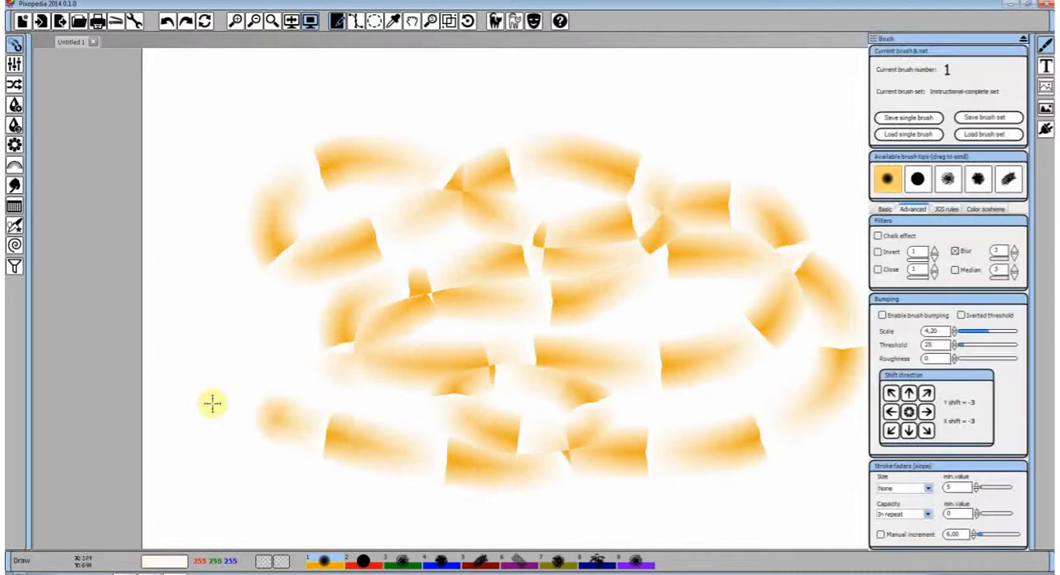
Undo the winding stroke, set the Size fader to In repeat, and paint a double-looped stroke
{"action": "left_click", "coordinate": [169, 22]}
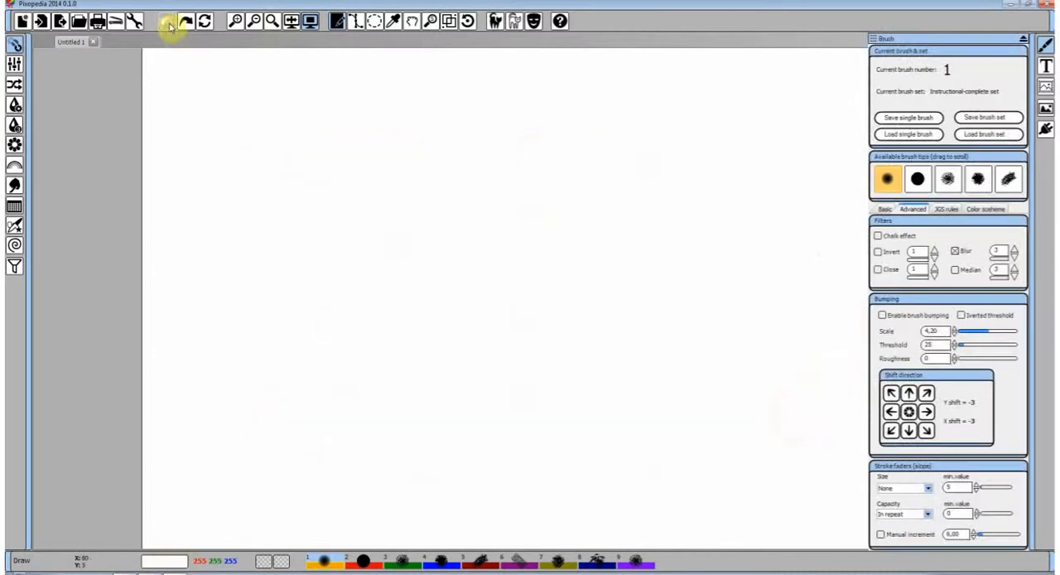
{"action": "left_click", "coordinate": [932, 491]}
{"action": "left_click", "coordinate": [893, 503]}
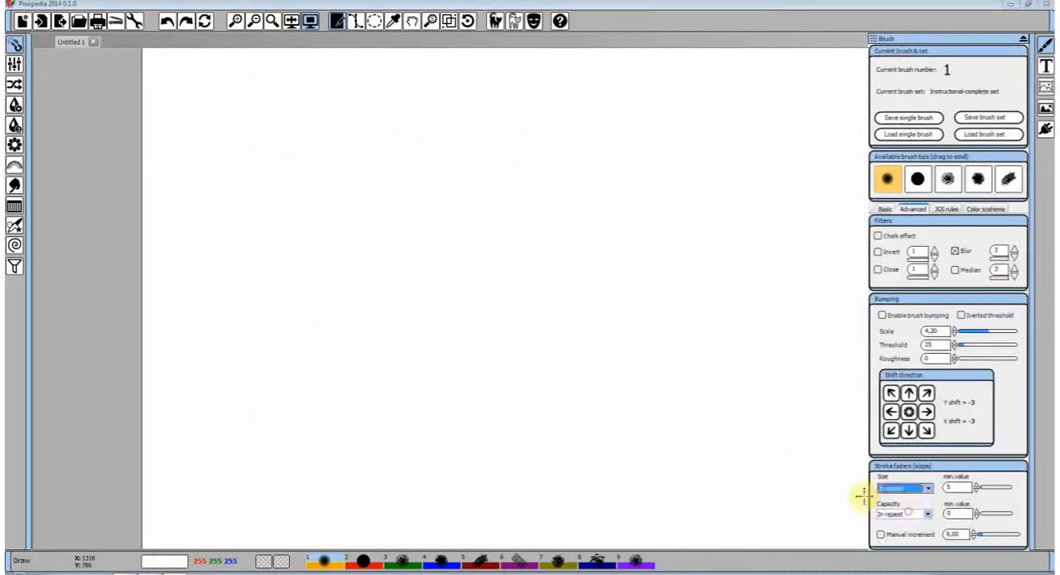
{"action": "mouse_move", "coordinate": [390, 426]}
{"action": "left_mouse_down"}
{"action": "mouse_move", "coordinate": [440, 370]}
{"action": "mouse_move", "coordinate": [673, 239]}
{"action": "mouse_move", "coordinate": [672, 400]}
{"action": "mouse_move", "coordinate": [526, 166]}
{"action": "mouse_move", "coordinate": [497, 257]}
{"action": "mouse_move", "coordinate": [682, 172]}
{"action": "left_mouse_up"}
Choose the AlphaMix primary and secondary color painting scheme and paint a looping stroke over the existing one
{"action": "left_click", "coordinate": [987, 209]}
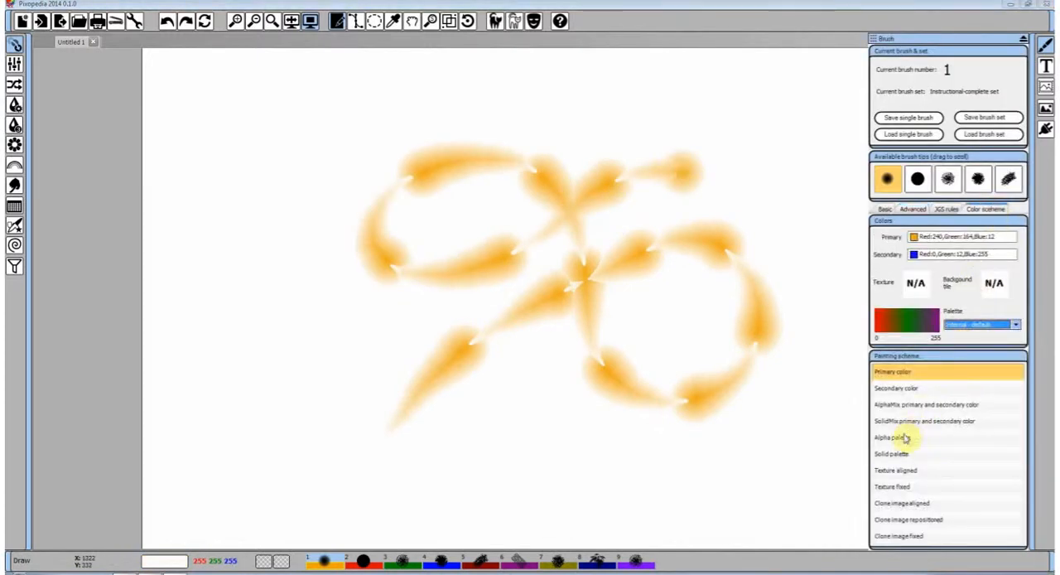
{"action": "left_click", "coordinate": [910, 408]}
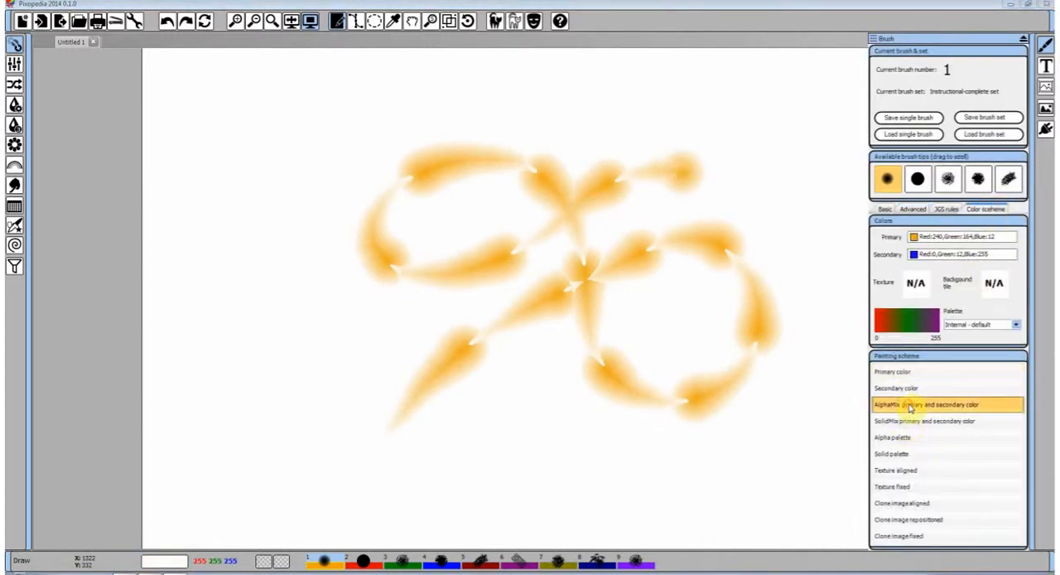
{"action": "left_click", "coordinate": [885, 210]}
{"action": "left_click", "coordinate": [912, 210]}
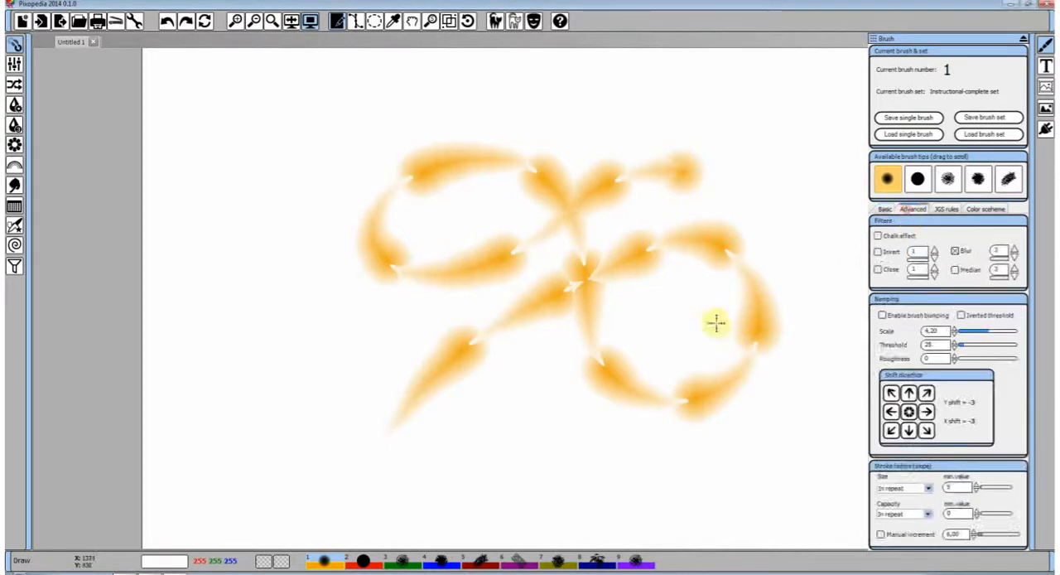
{"action": "mouse_move", "coordinate": [406, 474]}
{"action": "left_mouse_down"}
{"action": "mouse_move", "coordinate": [489, 423]}
{"action": "mouse_move", "coordinate": [459, 256]}
{"action": "mouse_move", "coordinate": [658, 285]}
{"action": "mouse_move", "coordinate": [657, 378]}
{"action": "mouse_move", "coordinate": [322, 227]}
{"action": "mouse_move", "coordinate": [658, 126]}
{"action": "left_mouse_up"}
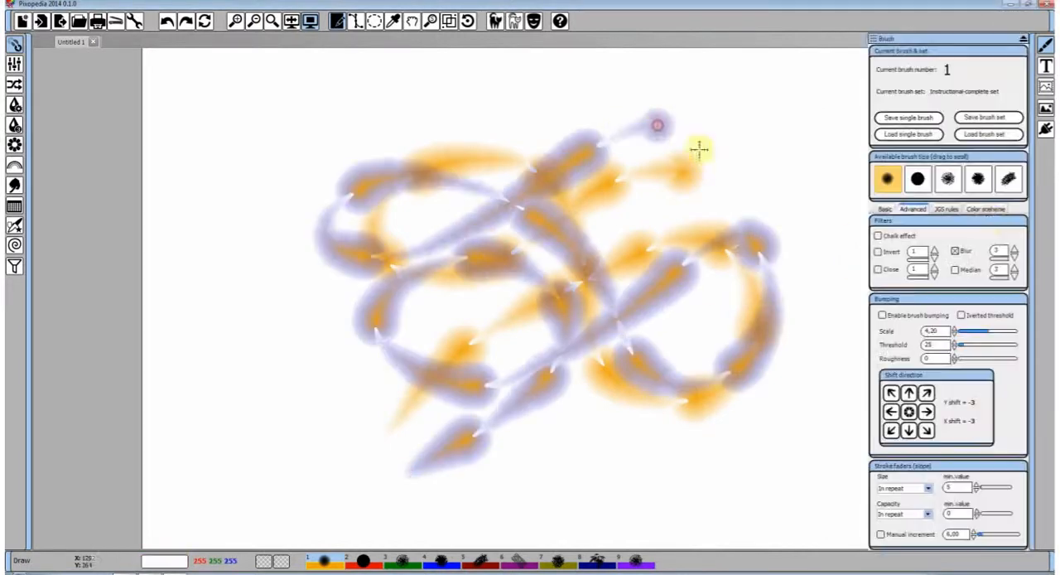
Restore the Primary color painting scheme and undo both looping strokes
{"action": "left_click", "coordinate": [986, 209]}
{"action": "left_click", "coordinate": [897, 372]}
{"action": "left_click", "coordinate": [913, 209]}
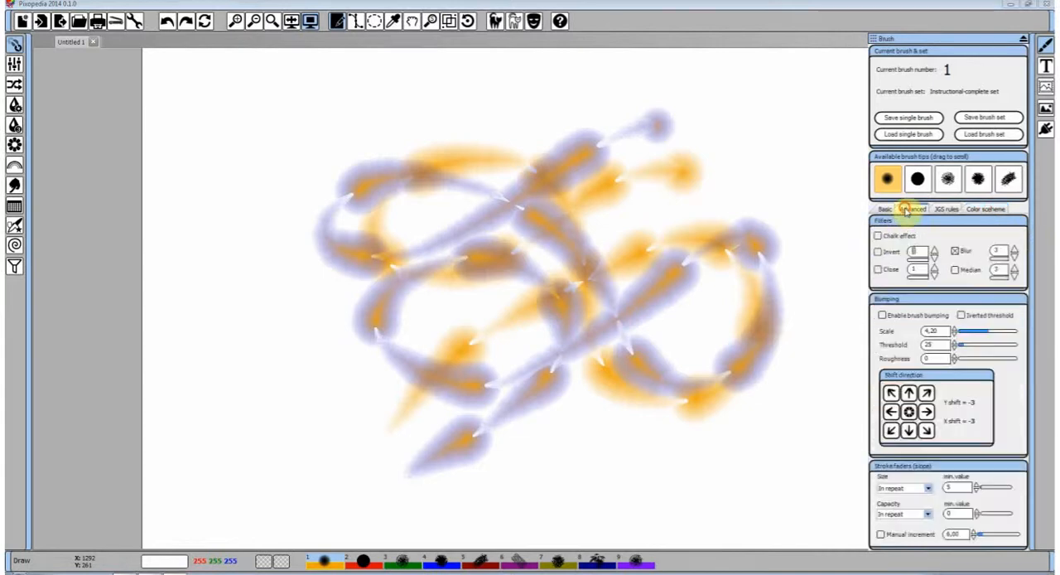
{"action": "left_click", "coordinate": [169, 23]}
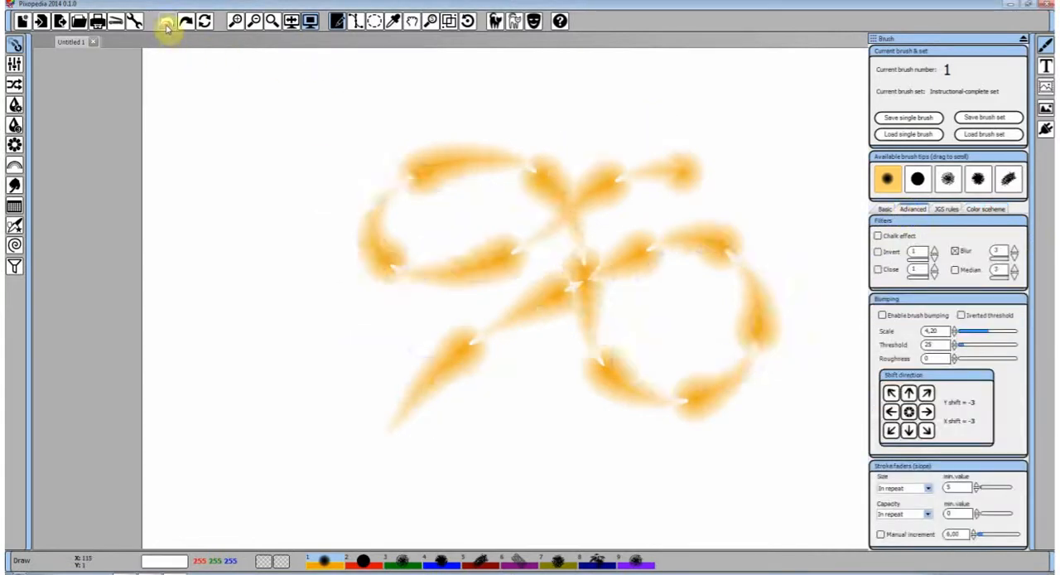
{"action": "left_click", "coordinate": [169, 22]}
Set the Size stroke fader to Out and paint a long curved stroke and a short one beside it
{"action": "left_click", "coordinate": [928, 489]}
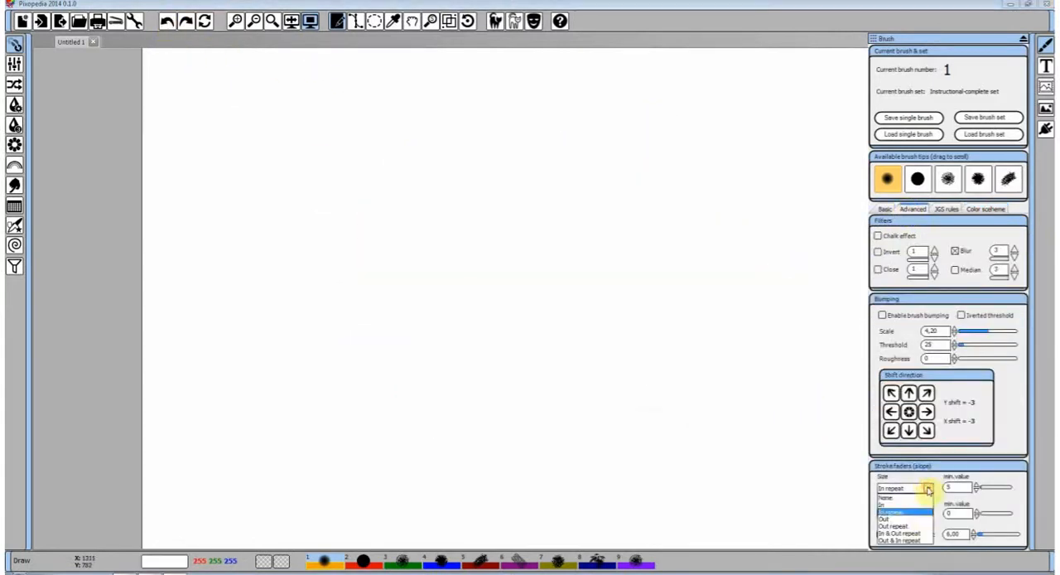
{"action": "left_click", "coordinate": [908, 530]}
{"action": "mouse_move", "coordinate": [371, 154]}
{"action": "left_mouse_down"}
{"action": "mouse_move", "coordinate": [481, 305]}
{"action": "mouse_move", "coordinate": [571, 361]}
{"action": "mouse_move", "coordinate": [635, 373]}
{"action": "left_mouse_up"}
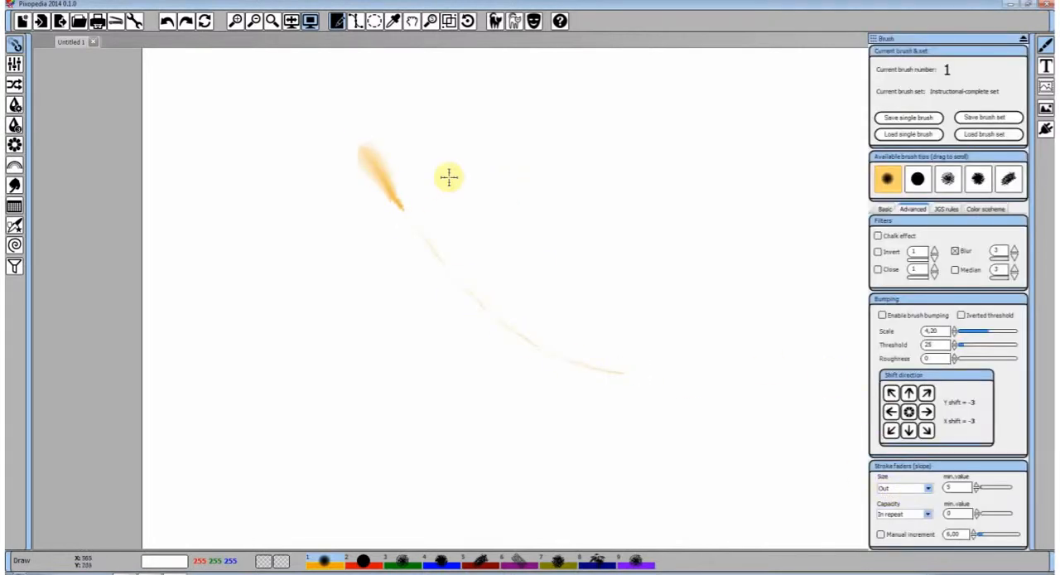
{"action": "left_click_drag", "start_coordinate": [452, 163], "coordinate": [502, 231]}
Set the Capacity fader to None, paint six curved flower-stem strokes, most converging near the canvas centre, and undo the last one
{"action": "left_click", "coordinate": [928, 514]}
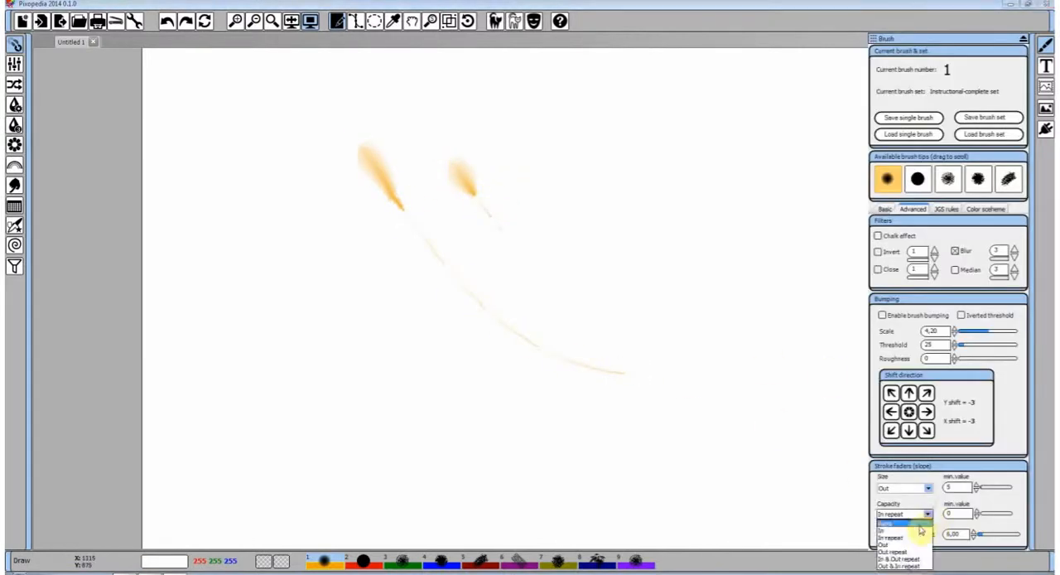
{"action": "left_click", "coordinate": [905, 537]}
{"action": "mouse_move", "coordinate": [214, 169]}
{"action": "left_mouse_down"}
{"action": "mouse_move", "coordinate": [321, 289]}
{"action": "mouse_move", "coordinate": [371, 324]}
{"action": "mouse_move", "coordinate": [484, 362]}
{"action": "left_mouse_up"}
{"action": "left_click_drag", "start_coordinate": [656, 179], "coordinate": [547, 351]}
{"action": "mouse_move", "coordinate": [627, 137]}
{"action": "left_mouse_down"}
{"action": "mouse_move", "coordinate": [610, 186]}
{"action": "mouse_move", "coordinate": [555, 235]}
{"action": "mouse_move", "coordinate": [543, 330]}
{"action": "left_mouse_up"}
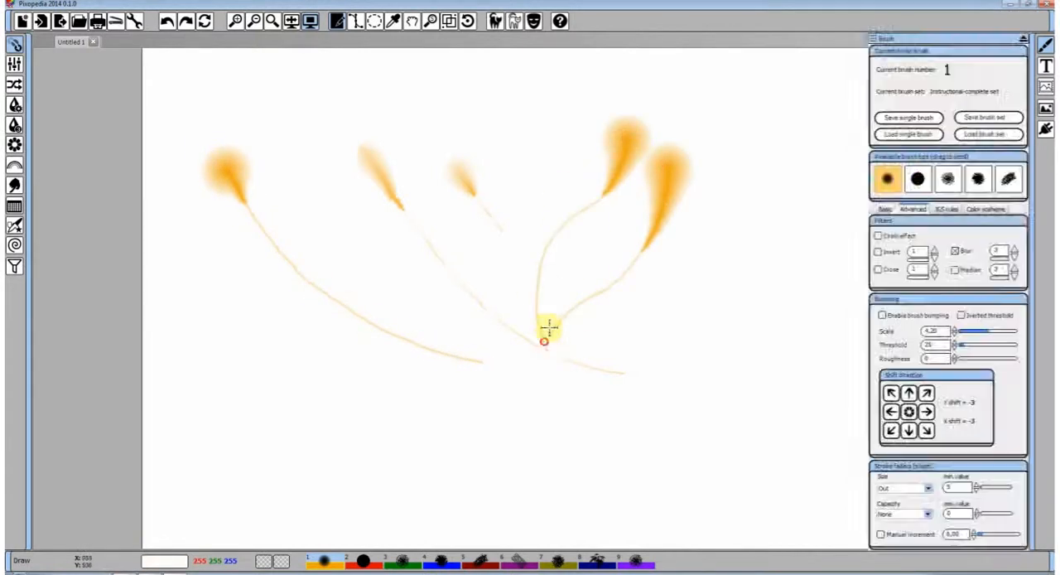
{"action": "mouse_move", "coordinate": [553, 145]}
{"action": "left_mouse_down"}
{"action": "mouse_move", "coordinate": [499, 202]}
{"action": "mouse_move", "coordinate": [508, 306]}
{"action": "mouse_move", "coordinate": [548, 339]}
{"action": "left_mouse_up"}
{"action": "mouse_move", "coordinate": [727, 199]}
{"action": "left_mouse_down"}
{"action": "mouse_move", "coordinate": [696, 268]}
{"action": "mouse_move", "coordinate": [548, 339]}
{"action": "left_mouse_up"}
{"action": "mouse_move", "coordinate": [783, 246]}
{"action": "left_mouse_down"}
{"action": "mouse_move", "coordinate": [715, 333]}
{"action": "mouse_move", "coordinate": [553, 330]}
{"action": "left_mouse_up"}
{"action": "left_click", "coordinate": [165, 22]}
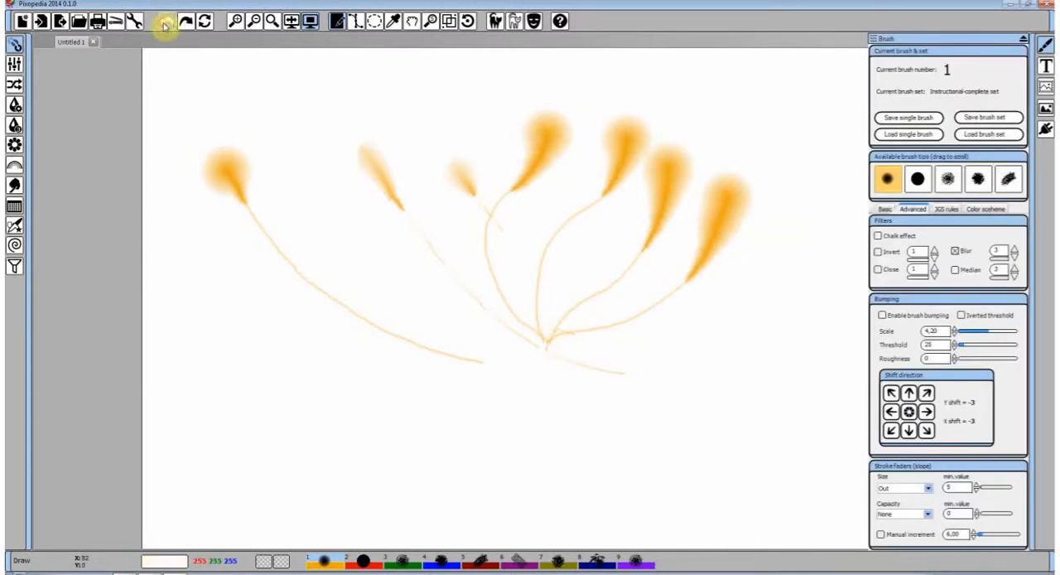
Undo all the remaining flower-stem strokes until the canvas is blank
{"action": "left_click", "coordinate": [166, 22]}
{"action": "left_click", "coordinate": [166, 22]}
{"action": "left_click", "coordinate": [165, 23]}
{"action": "left_click", "coordinate": [166, 23]}
{"action": "left_click", "coordinate": [165, 22]}
{"action": "left_click", "coordinate": [166, 22]}
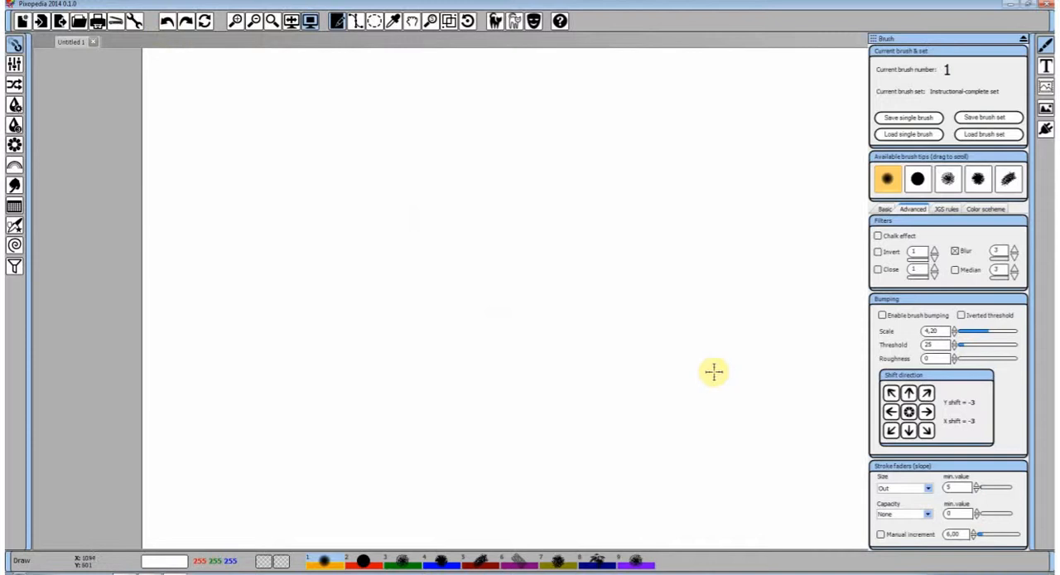
Set the Size stroke fader to Out repeat, paint one long looping stroke across the canvas and undo it
{"action": "left_click", "coordinate": [928, 488]}
{"action": "left_click", "coordinate": [916, 527]}
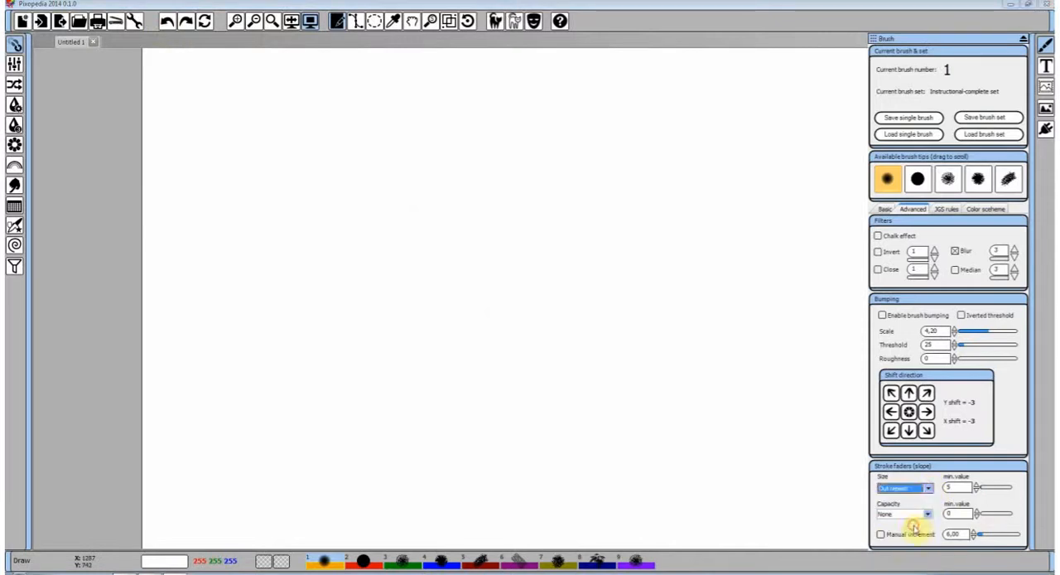
{"action": "mouse_move", "coordinate": [291, 87]}
{"action": "left_mouse_down"}
{"action": "mouse_move", "coordinate": [332, 160]}
{"action": "mouse_move", "coordinate": [387, 204]}
{"action": "mouse_move", "coordinate": [485, 262]}
{"action": "mouse_move", "coordinate": [580, 282]}
{"action": "mouse_move", "coordinate": [725, 234]}
{"action": "mouse_move", "coordinate": [718, 143]}
{"action": "mouse_move", "coordinate": [587, 160]}
{"action": "mouse_move", "coordinate": [537, 368]}
{"action": "mouse_move", "coordinate": [450, 374]}
{"action": "mouse_move", "coordinate": [393, 286]}
{"action": "mouse_move", "coordinate": [522, 302]}
{"action": "mouse_move", "coordinate": [661, 386]}
{"action": "mouse_move", "coordinate": [748, 358]}
{"action": "mouse_move", "coordinate": [672, 324]}
{"action": "mouse_move", "coordinate": [610, 400]}
{"action": "mouse_move", "coordinate": [484, 443]}
{"action": "mouse_move", "coordinate": [282, 362]}
{"action": "left_mouse_up"}
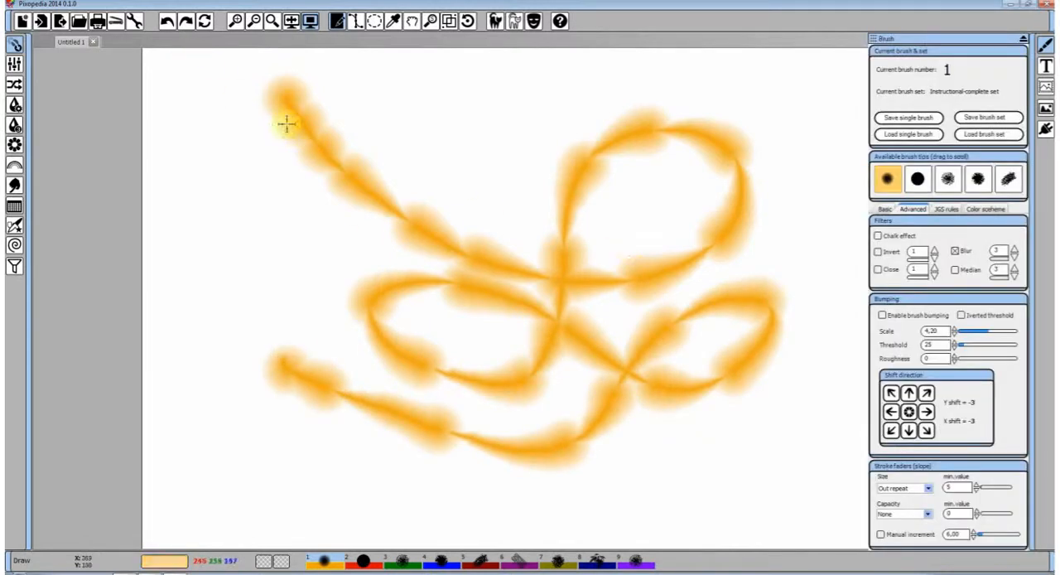
{"action": "left_click", "coordinate": [168, 21]}
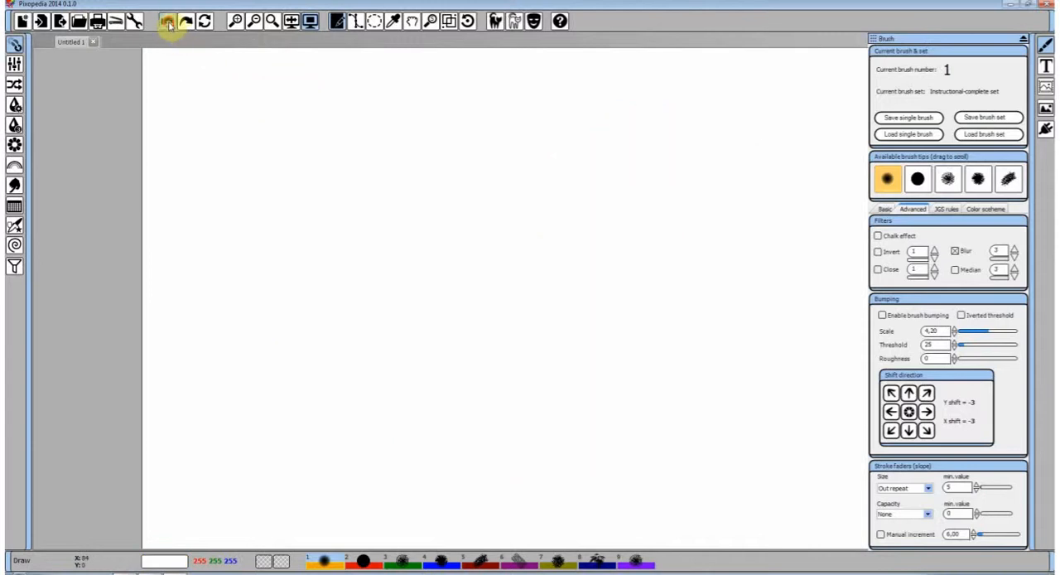
Set the Size stroke fader to In & Out repeat and paint a long looping stroke with two more curved strokes over it
{"action": "left_click", "coordinate": [928, 488]}
{"action": "left_click", "coordinate": [901, 526]}
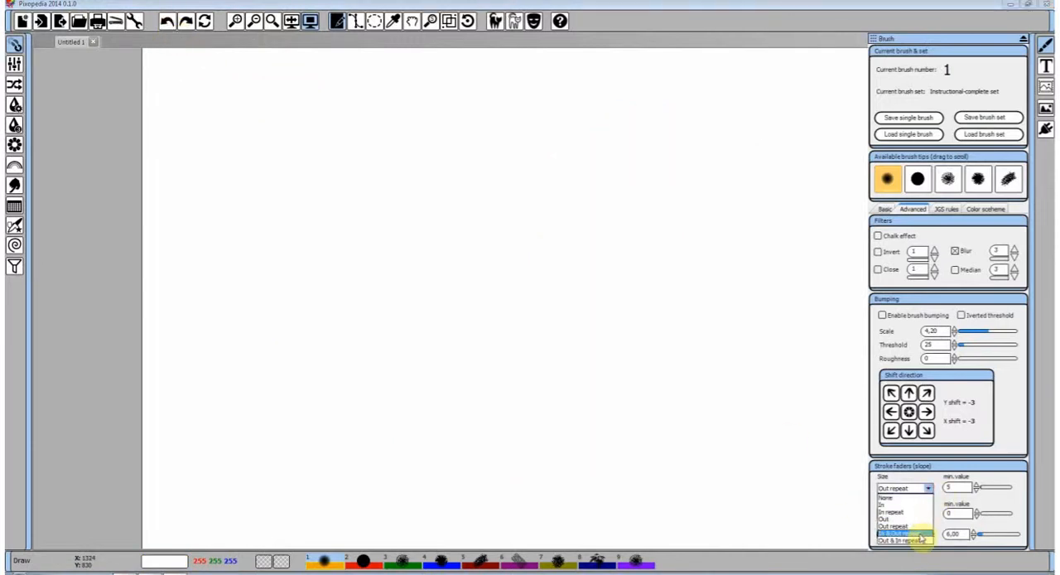
{"action": "mouse_move", "coordinate": [283, 358]}
{"action": "left_mouse_down"}
{"action": "mouse_move", "coordinate": [320, 323]}
{"action": "mouse_move", "coordinate": [525, 260]}
{"action": "mouse_move", "coordinate": [660, 178]}
{"action": "mouse_move", "coordinate": [550, 196]}
{"action": "mouse_move", "coordinate": [625, 413]}
{"action": "mouse_move", "coordinate": [610, 289]}
{"action": "mouse_move", "coordinate": [761, 248]}
{"action": "left_mouse_up"}
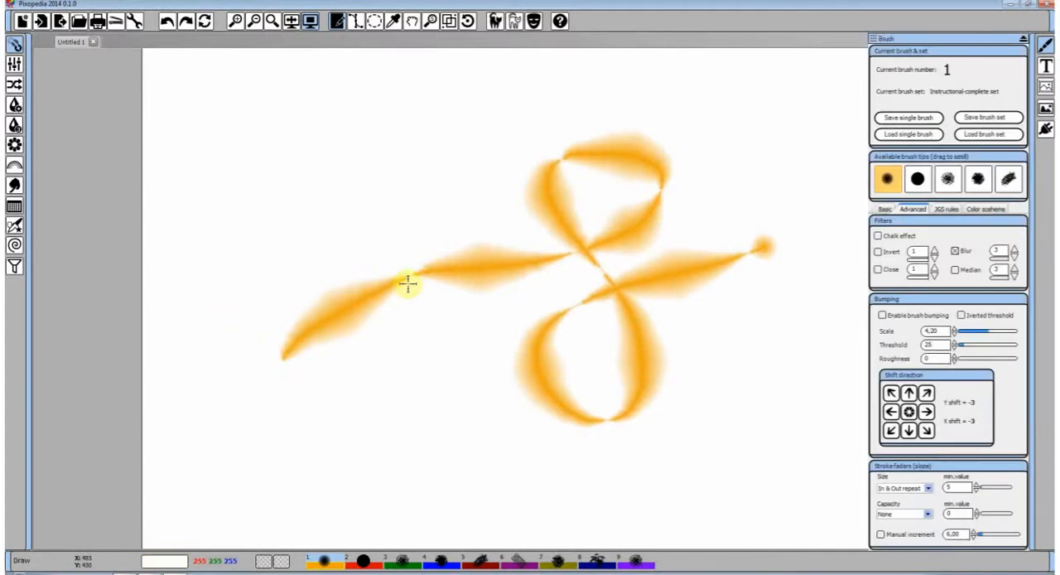
{"action": "mouse_move", "coordinate": [623, 437]}
{"action": "left_mouse_down"}
{"action": "mouse_move", "coordinate": [611, 293]}
{"action": "mouse_move", "coordinate": [541, 402]}
{"action": "mouse_move", "coordinate": [523, 408]}
{"action": "left_mouse_up"}
{"action": "mouse_move", "coordinate": [370, 396]}
{"action": "left_mouse_down"}
{"action": "mouse_move", "coordinate": [381, 205]}
{"action": "mouse_move", "coordinate": [495, 223]}
{"action": "left_mouse_up"}
{"action": "left_click_drag", "start_coordinate": [464, 130], "coordinate": [572, 485]}
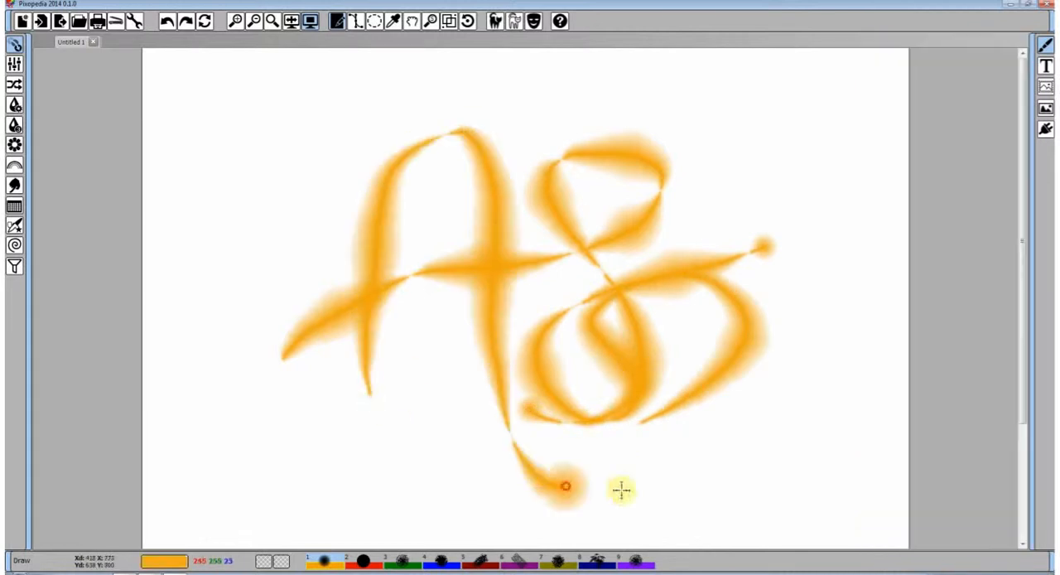
Set the Capacity fader to In & Out repeat, undo the existing strokes, and paint and undo a stroke across the blank canvas
{"action": "left_click", "coordinate": [929, 514]}
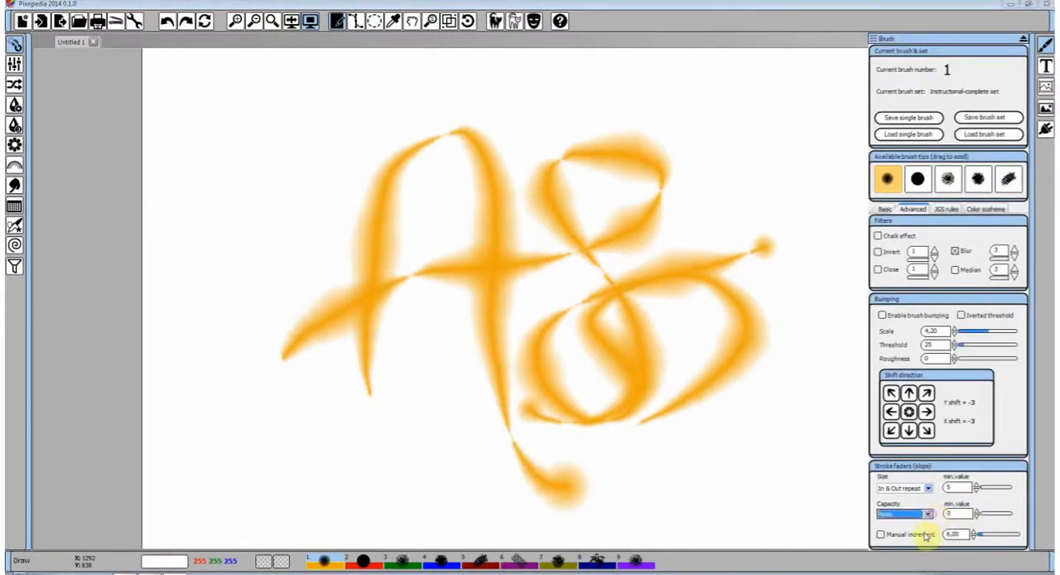
{"action": "left_click", "coordinate": [928, 514]}
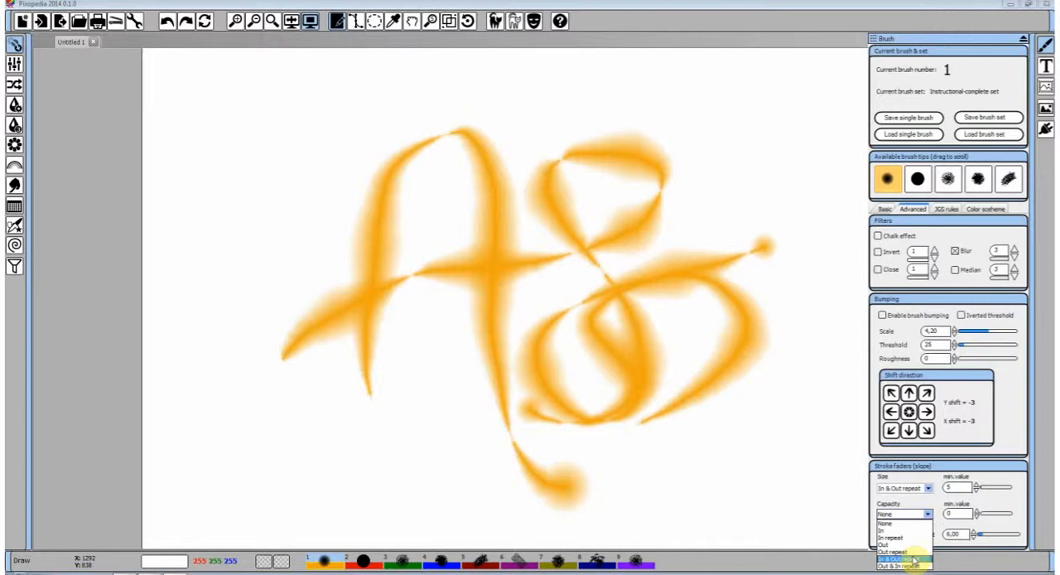
{"action": "left_click", "coordinate": [914, 561]}
{"action": "left_click", "coordinate": [169, 22]}
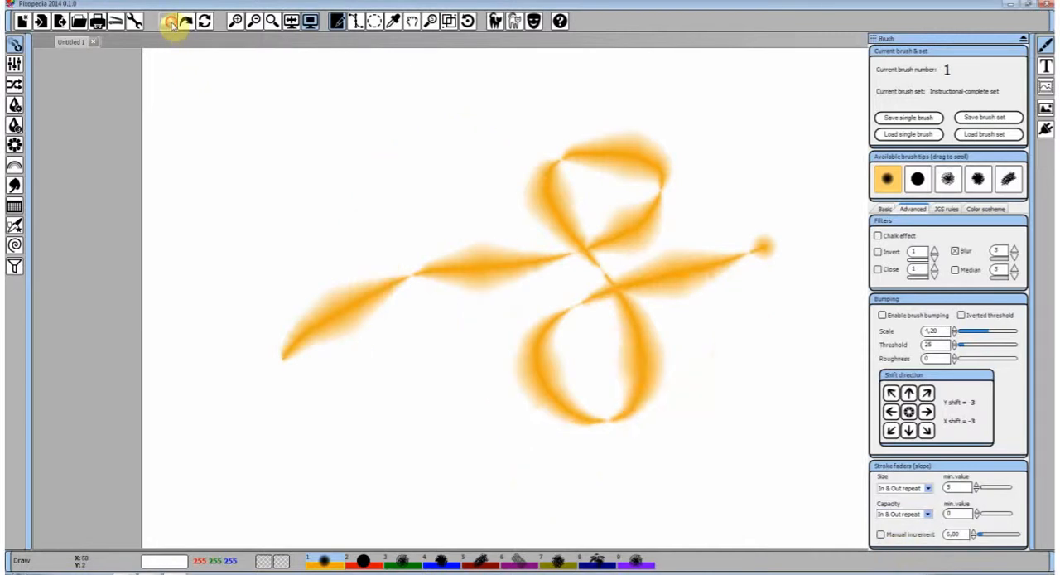
{"action": "left_click", "coordinate": [168, 22]}
{"action": "mouse_move", "coordinate": [308, 246]}
{"action": "left_mouse_down"}
{"action": "mouse_move", "coordinate": [479, 182]}
{"action": "mouse_move", "coordinate": [548, 242]}
{"action": "mouse_move", "coordinate": [650, 256]}
{"action": "mouse_move", "coordinate": [696, 208]}
{"action": "mouse_move", "coordinate": [631, 241]}
{"action": "mouse_move", "coordinate": [621, 311]}
{"action": "mouse_move", "coordinate": [536, 375]}
{"action": "mouse_move", "coordinate": [431, 305]}
{"action": "mouse_move", "coordinate": [343, 340]}
{"action": "mouse_move", "coordinate": [430, 410]}
{"action": "mouse_move", "coordinate": [655, 472]}
{"action": "mouse_move", "coordinate": [775, 428]}
{"action": "mouse_move", "coordinate": [807, 270]}
{"action": "mouse_move", "coordinate": [784, 241]}
{"action": "left_mouse_up"}
{"action": "left_click", "coordinate": [168, 23]}
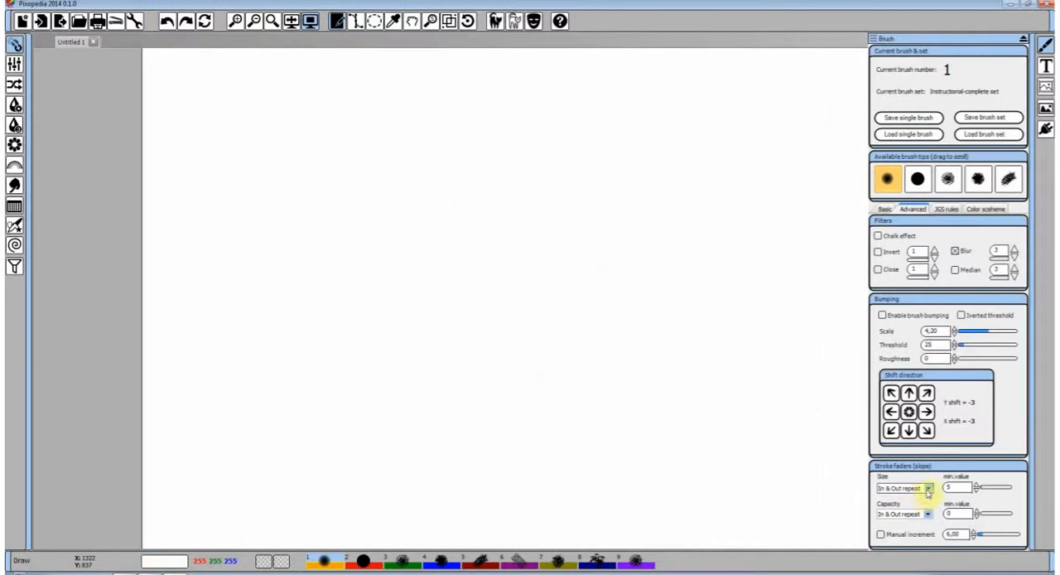
Set the Size fader to Out & In repeat and Capacity to None, paint a looping stroke from the canvas's upper left and undo it
{"action": "left_click", "coordinate": [929, 489]}
{"action": "left_click", "coordinate": [907, 540]}
{"action": "left_click", "coordinate": [903, 514]}
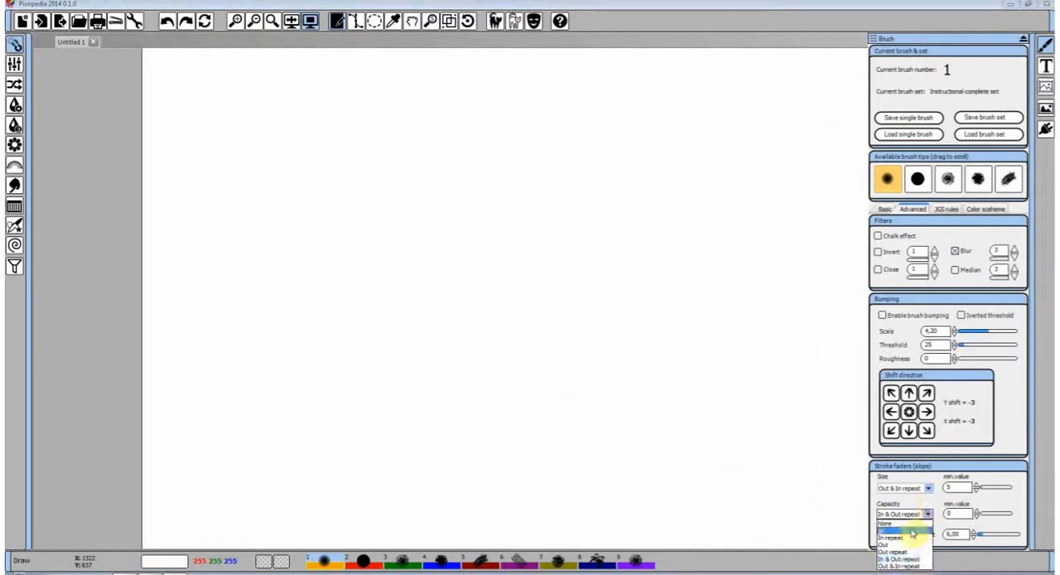
{"action": "left_click", "coordinate": [894, 535]}
{"action": "mouse_move", "coordinate": [237, 123]}
{"action": "left_mouse_down"}
{"action": "mouse_move", "coordinate": [306, 188]}
{"action": "mouse_move", "coordinate": [399, 230]}
{"action": "mouse_move", "coordinate": [504, 247]}
{"action": "mouse_move", "coordinate": [632, 222]}
{"action": "mouse_move", "coordinate": [588, 161]}
{"action": "mouse_move", "coordinate": [479, 214]}
{"action": "mouse_move", "coordinate": [523, 314]}
{"action": "mouse_move", "coordinate": [454, 404]}
{"action": "mouse_move", "coordinate": [406, 307]}
{"action": "left_mouse_up"}
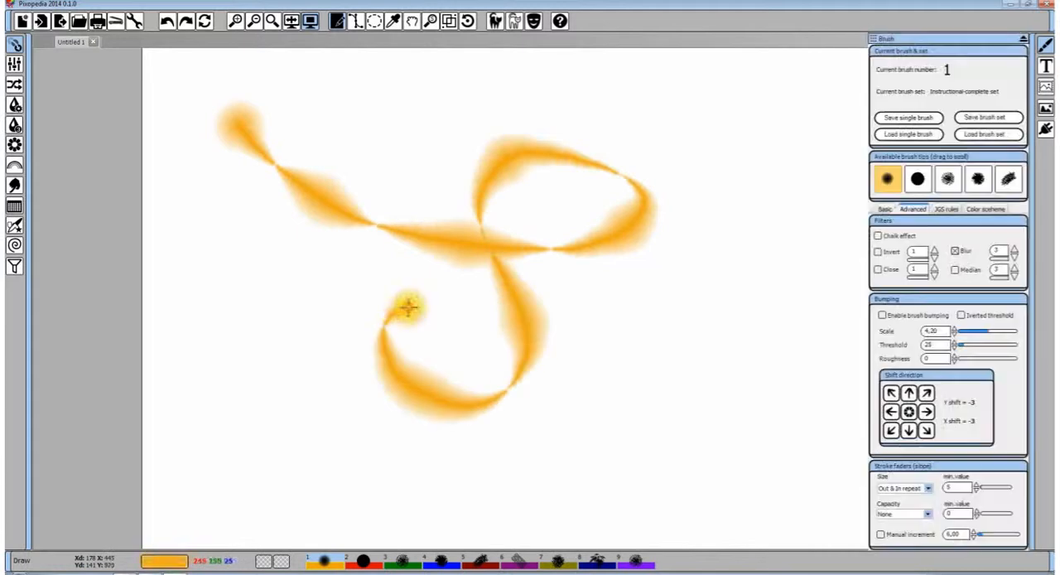
{"action": "left_click", "coordinate": [167, 23]}
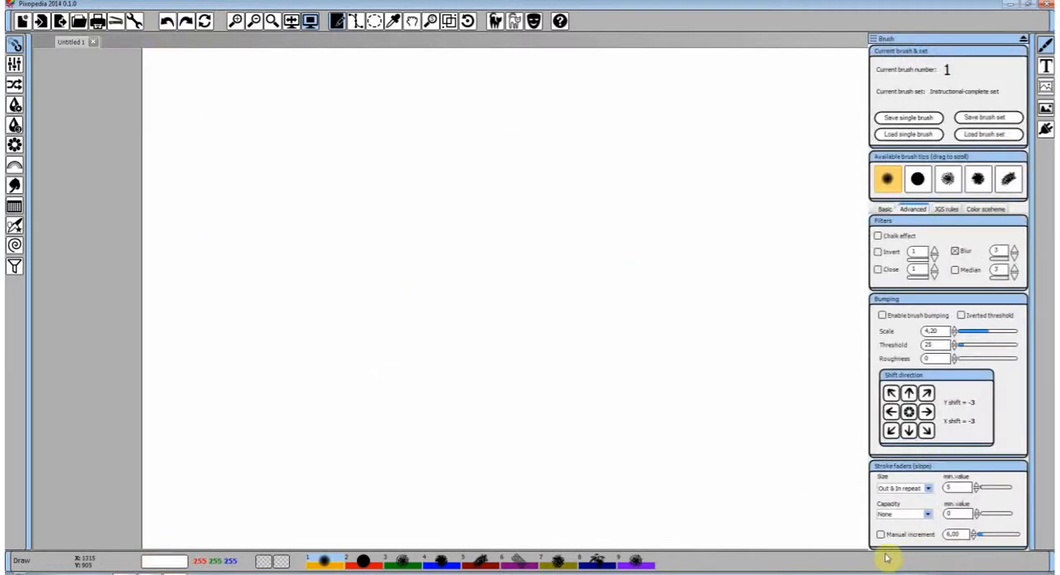
Paint a winding stroke with the increment value at 12,00, undo it, and set the increment value to 8,00
{"action": "mouse_move", "coordinate": [537, 414]}
{"action": "left_mouse_down"}
{"action": "mouse_move", "coordinate": [622, 283]}
{"action": "mouse_move", "coordinate": [661, 166]}
{"action": "mouse_move", "coordinate": [568, 133]}
{"action": "mouse_move", "coordinate": [499, 213]}
{"action": "mouse_move", "coordinate": [433, 226]}
{"action": "mouse_move", "coordinate": [341, 271]}
{"action": "mouse_move", "coordinate": [361, 316]}
{"action": "mouse_move", "coordinate": [438, 349]}
{"action": "mouse_move", "coordinate": [494, 424]}
{"action": "mouse_move", "coordinate": [661, 410]}
{"action": "mouse_move", "coordinate": [735, 322]}
{"action": "mouse_move", "coordinate": [745, 256]}
{"action": "left_mouse_up"}
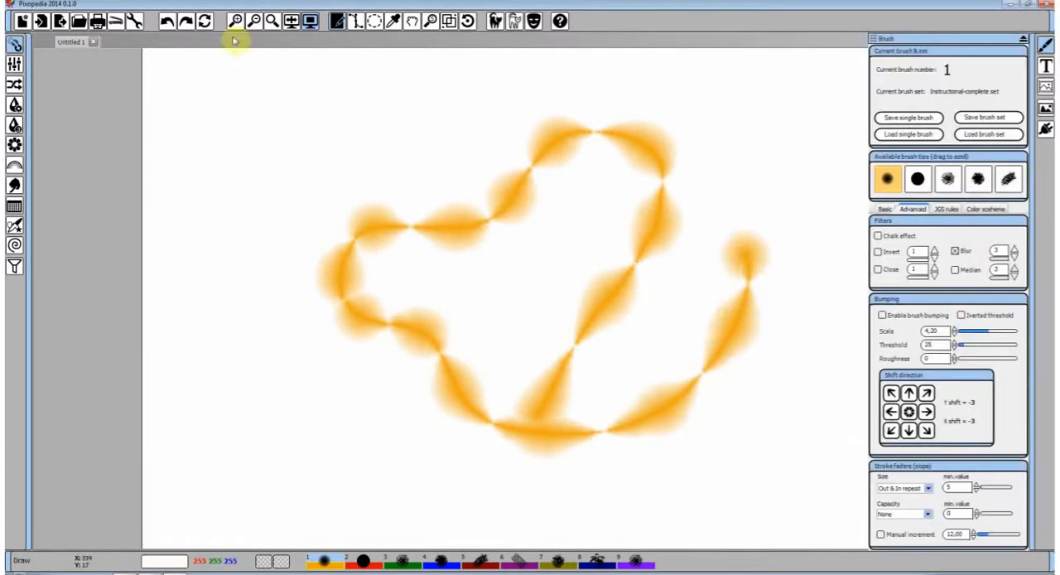
{"action": "left_click", "coordinate": [166, 21]}
{"action": "left_click", "coordinate": [988, 538]}
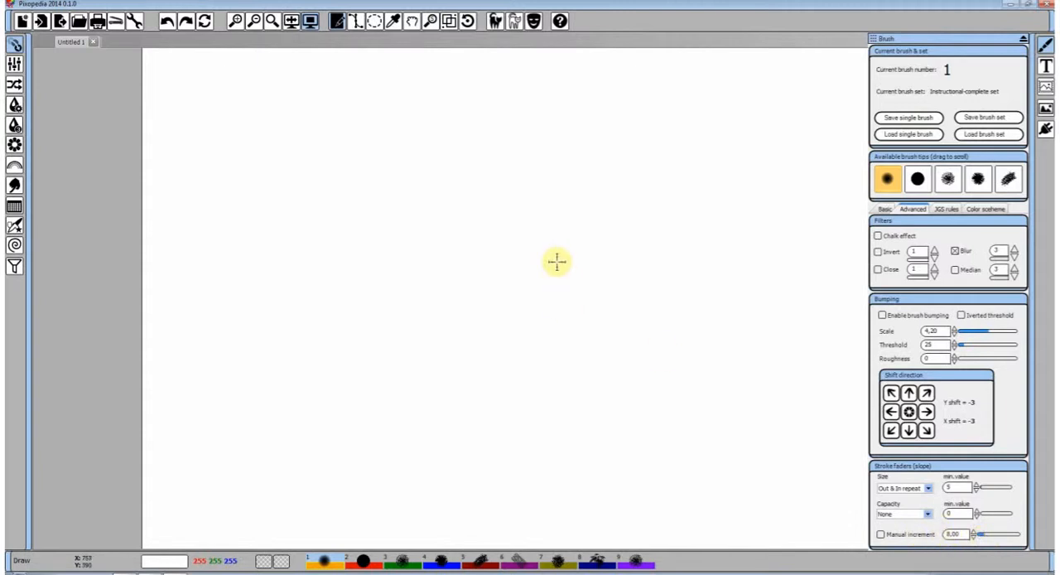
Switch the drawing mode to Polyline, set the Size fader to In repeat, and paint an S-curved stroke rising across the canvas
{"action": "right_click", "coordinate": [514, 265]}
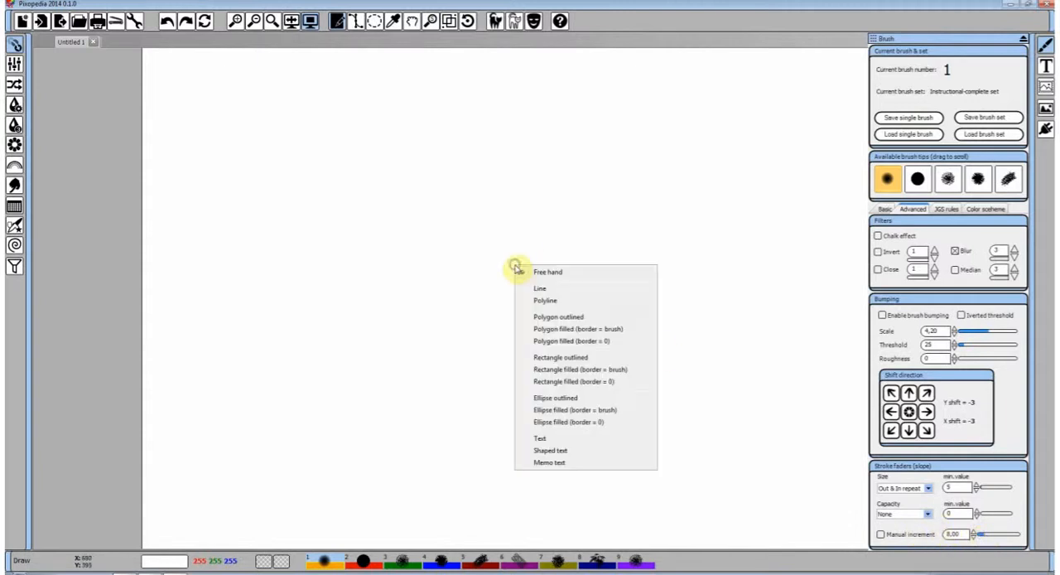
{"action": "left_click", "coordinate": [558, 303]}
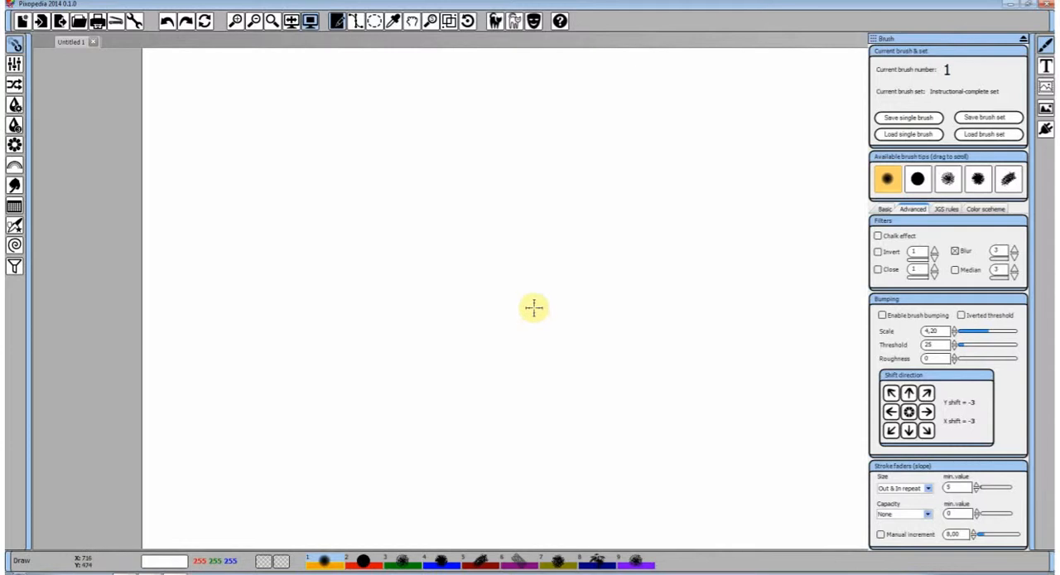
{"action": "left_click", "coordinate": [932, 489]}
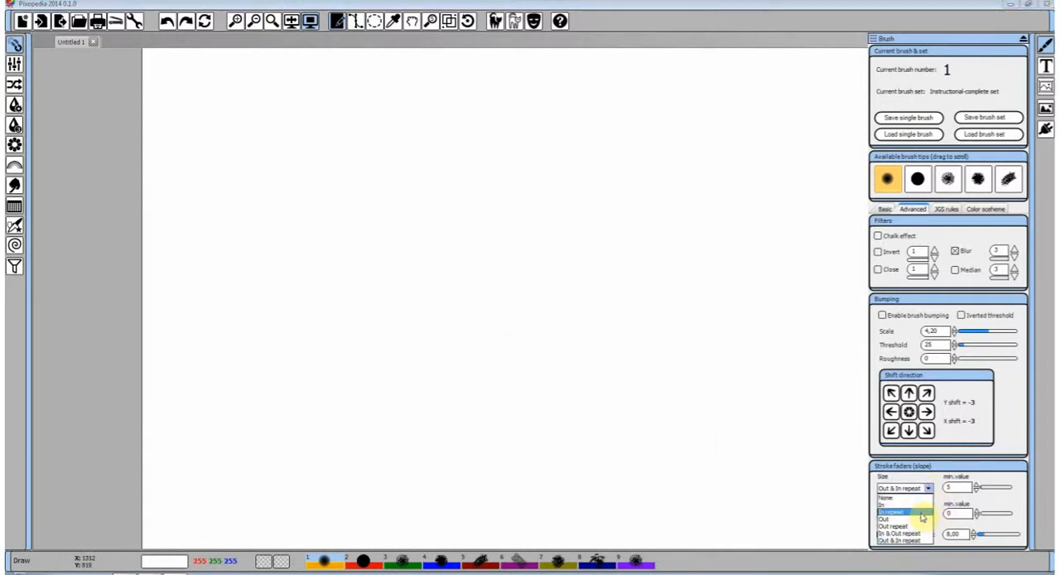
{"action": "left_click", "coordinate": [922, 514]}
{"action": "mouse_move", "coordinate": [372, 416]}
{"action": "left_mouse_down"}
{"action": "mouse_move", "coordinate": [436, 315]}
{"action": "mouse_move", "coordinate": [730, 180]}
{"action": "left_mouse_up"}
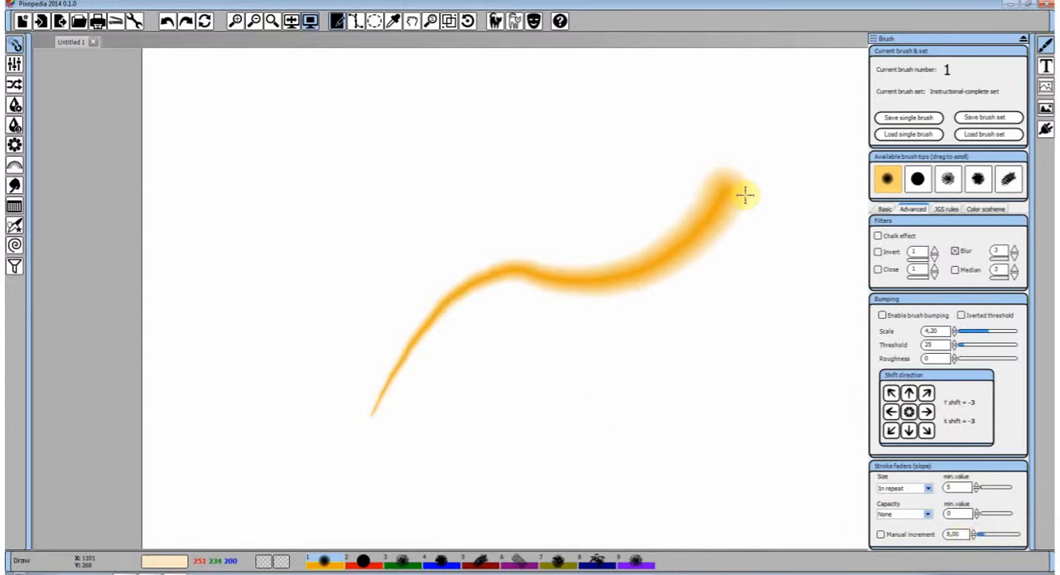
Enable Manual increment and paint three rising curved strokes, with the increment value at 8,00, 5,40 and 4,00 respectively
{"action": "left_click", "coordinate": [881, 535]}
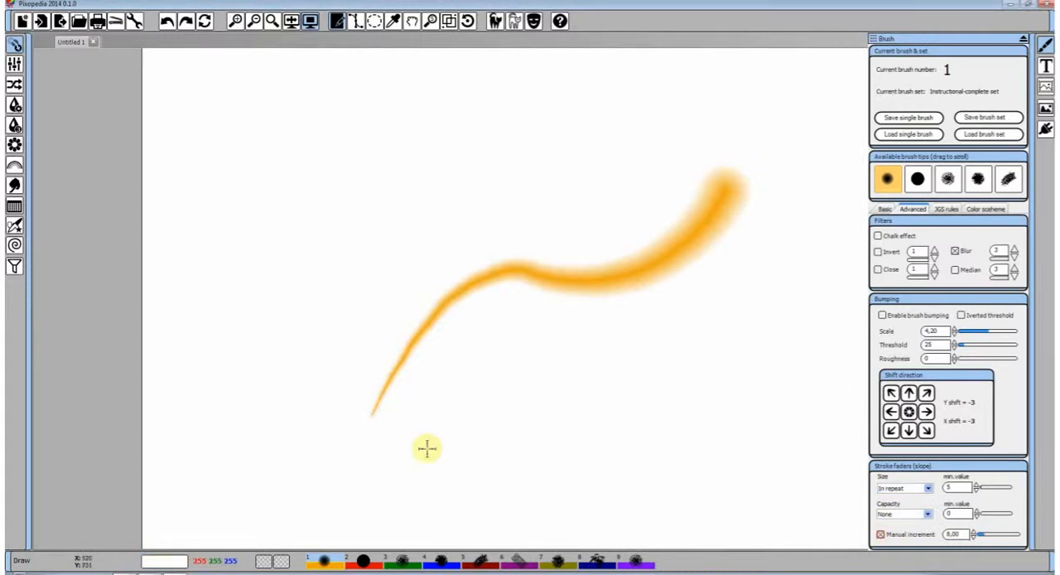
{"action": "mouse_move", "coordinate": [299, 414]}
{"action": "left_mouse_down"}
{"action": "mouse_move", "coordinate": [317, 348]}
{"action": "mouse_move", "coordinate": [589, 166]}
{"action": "left_mouse_up"}
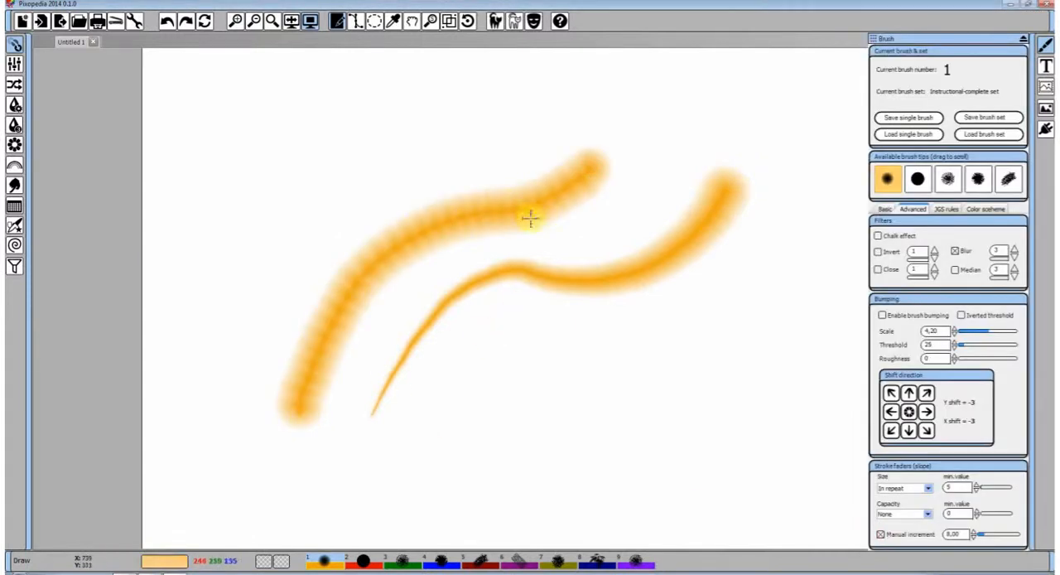
{"action": "left_click", "coordinate": [975, 537]}
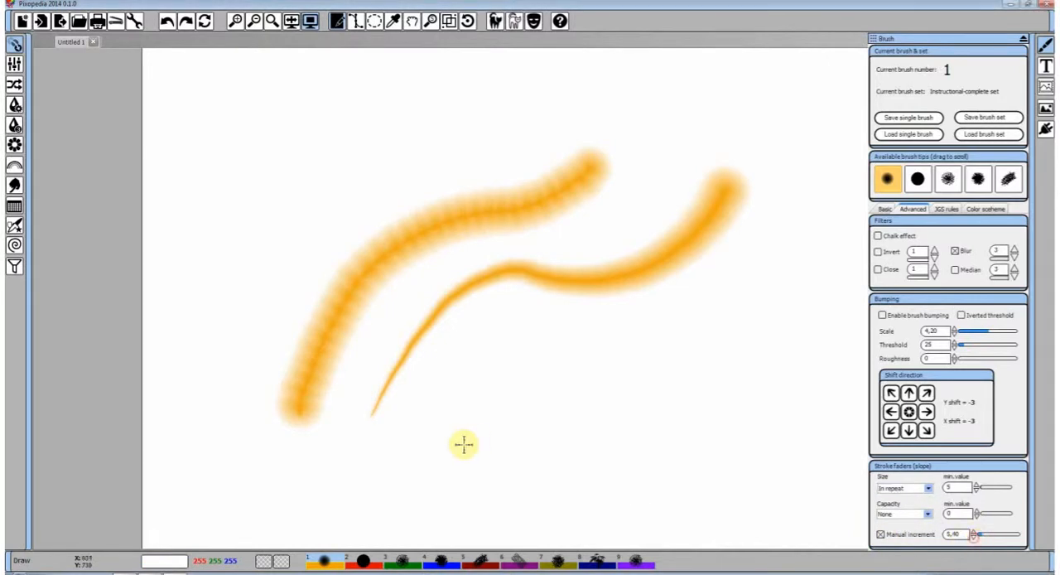
{"action": "left_click_drag", "start_coordinate": [464, 443], "coordinate": [802, 286]}
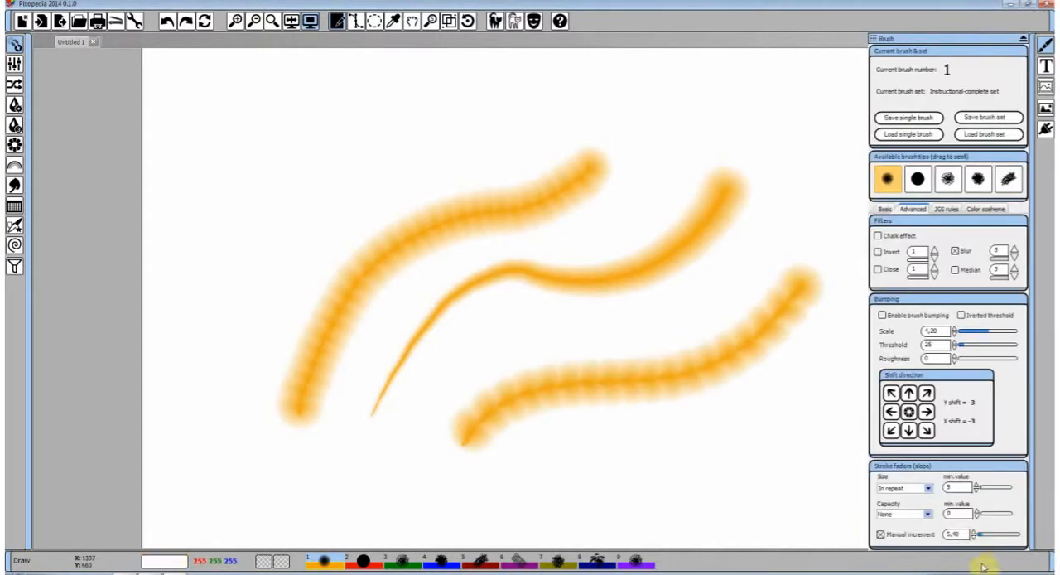
{"action": "left_click_drag", "start_coordinate": [466, 445], "coordinate": [820, 199]}
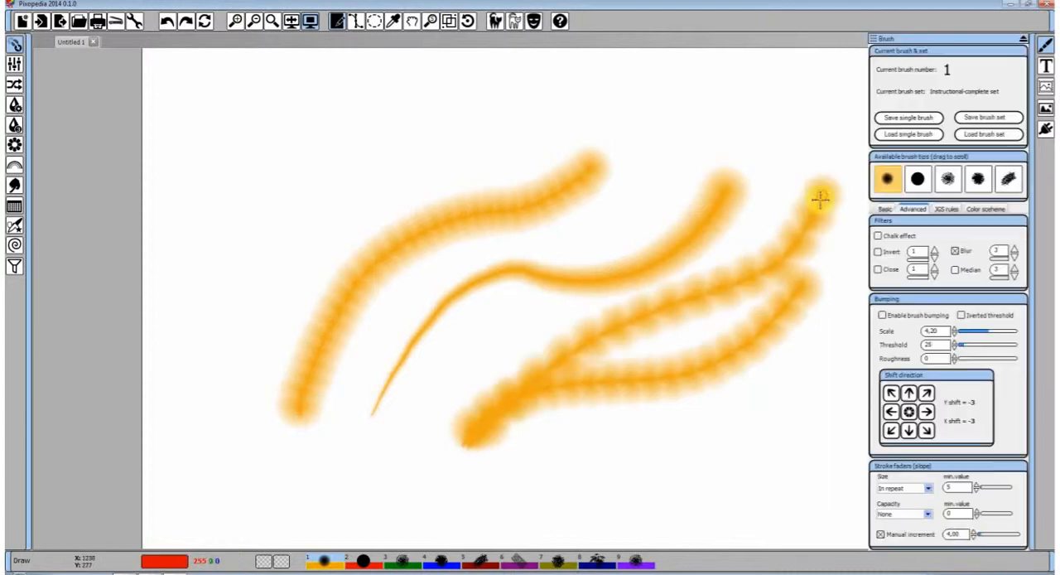
Clear the canvas and paint two roughly parallel S-curved strokes with Manual increment still on
{"action": "left_click", "coordinate": [205, 22]}
{"action": "mouse_move", "coordinate": [249, 324]}
{"action": "left_mouse_down"}
{"action": "mouse_move", "coordinate": [501, 204]}
{"action": "mouse_move", "coordinate": [622, 166]}
{"action": "left_mouse_up"}
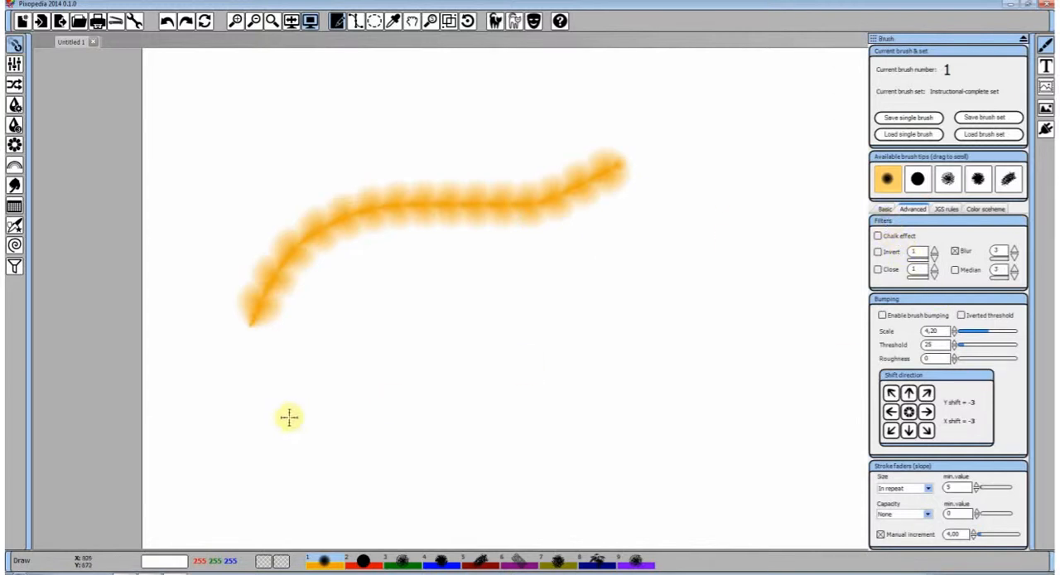
{"action": "mouse_move", "coordinate": [289, 416]}
{"action": "left_mouse_down"}
{"action": "mouse_move", "coordinate": [411, 351]}
{"action": "mouse_move", "coordinate": [660, 253]}
{"action": "left_mouse_up"}
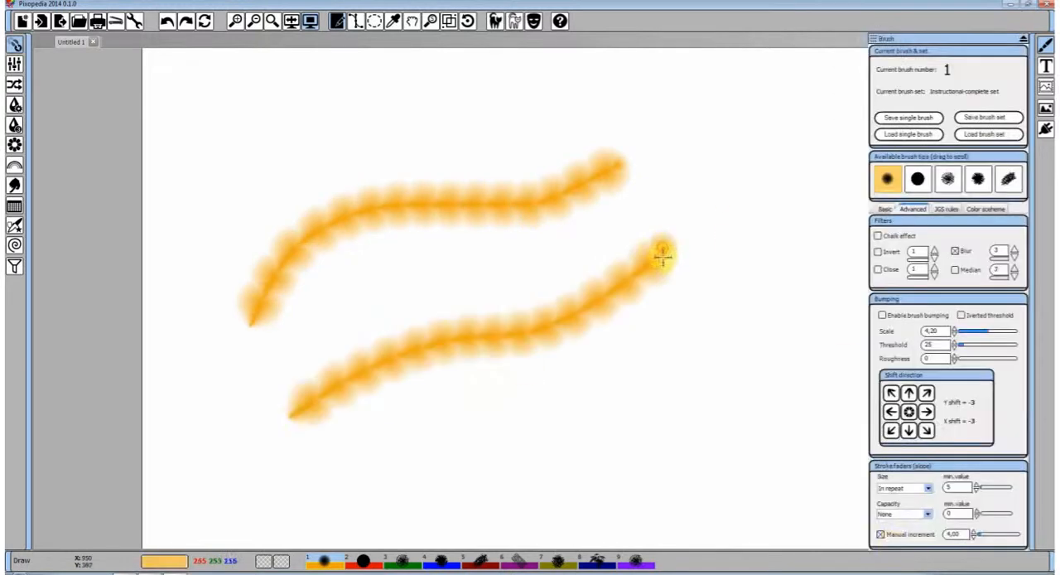
Undo both curved strokes, turn off Manual increment and set the Size stroke fader to None
{"action": "left_click", "coordinate": [881, 534]}
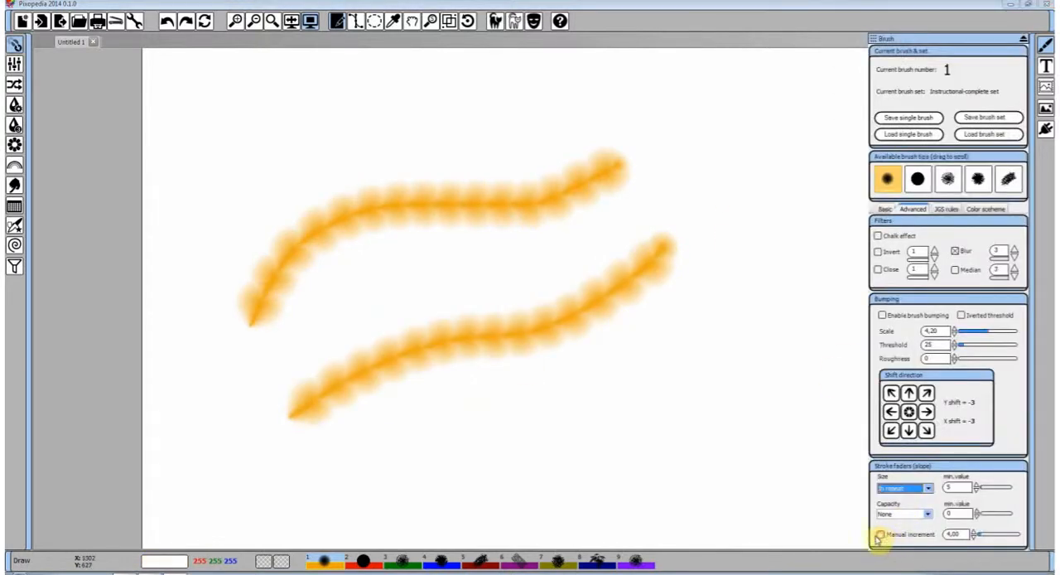
{"action": "left_click", "coordinate": [167, 23]}
{"action": "left_click", "coordinate": [167, 23]}
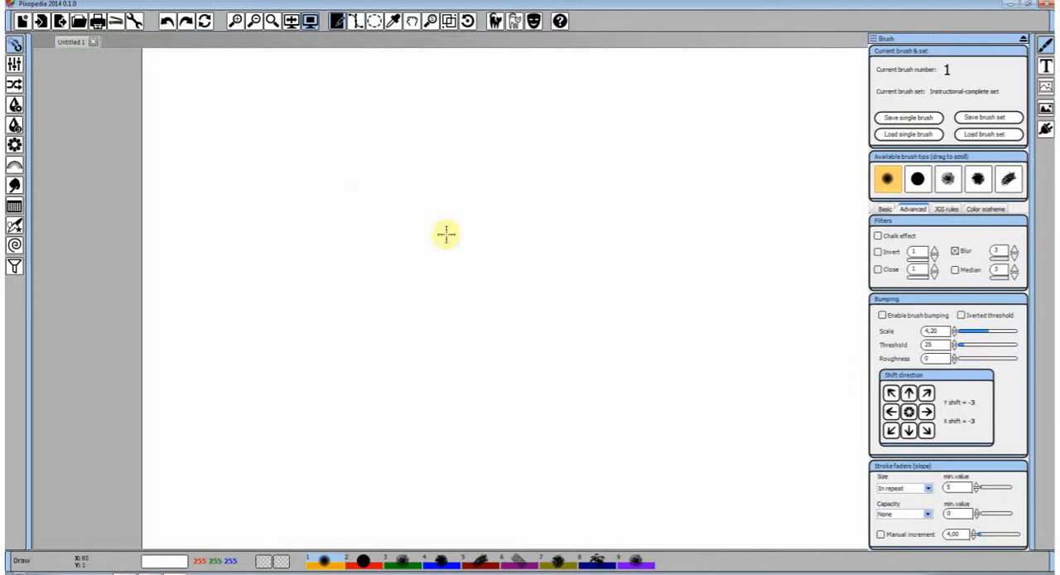
{"action": "left_click", "coordinate": [927, 488]}
{"action": "left_click", "coordinate": [887, 500]}
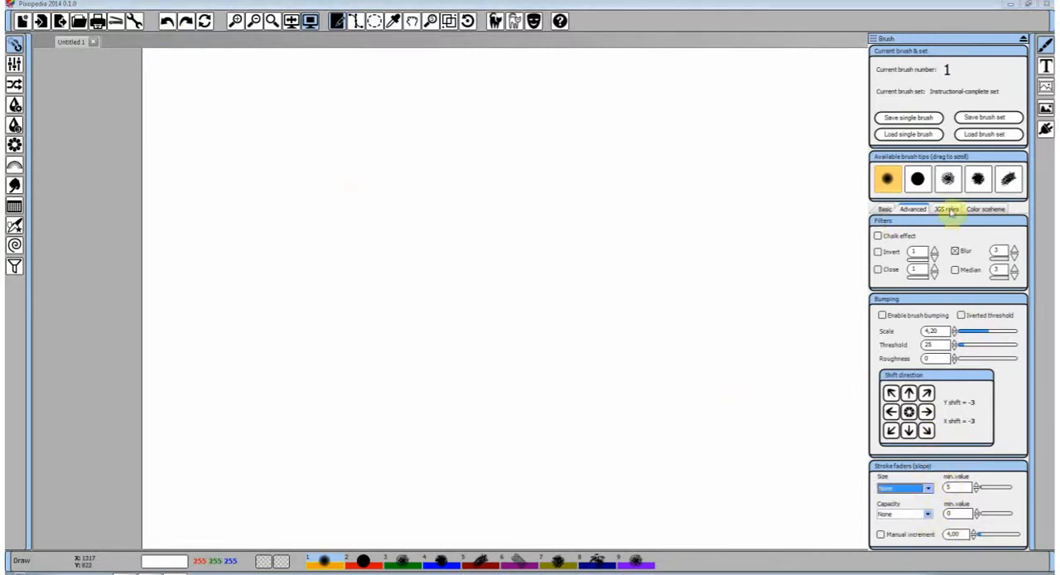
Change the brush's primary color to a deeper, redder orange in the color scheme settings
{"action": "left_click", "coordinate": [947, 209]}
{"action": "left_click", "coordinate": [985, 210]}
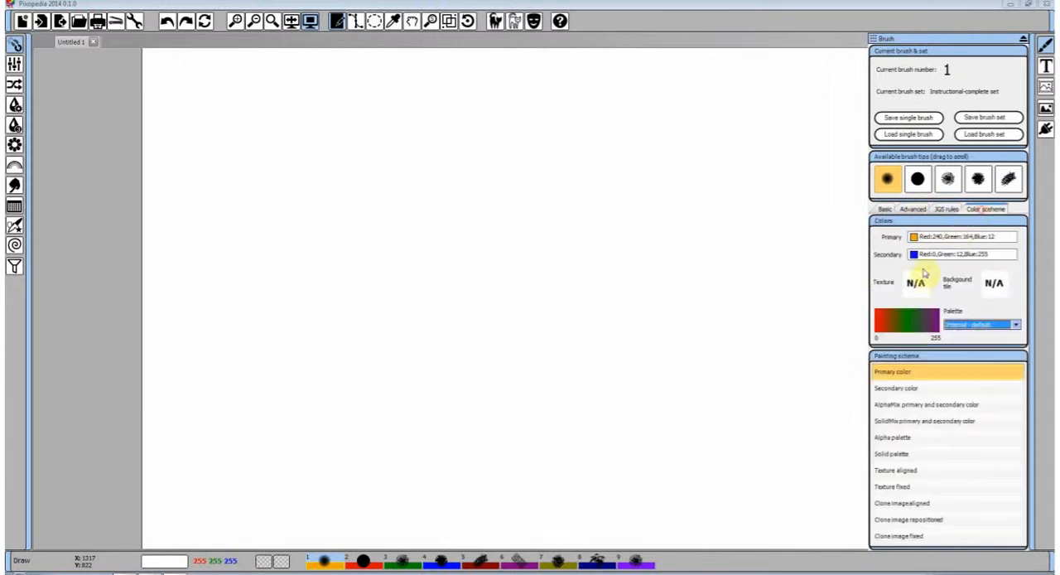
{"action": "left_click", "coordinate": [915, 237]}
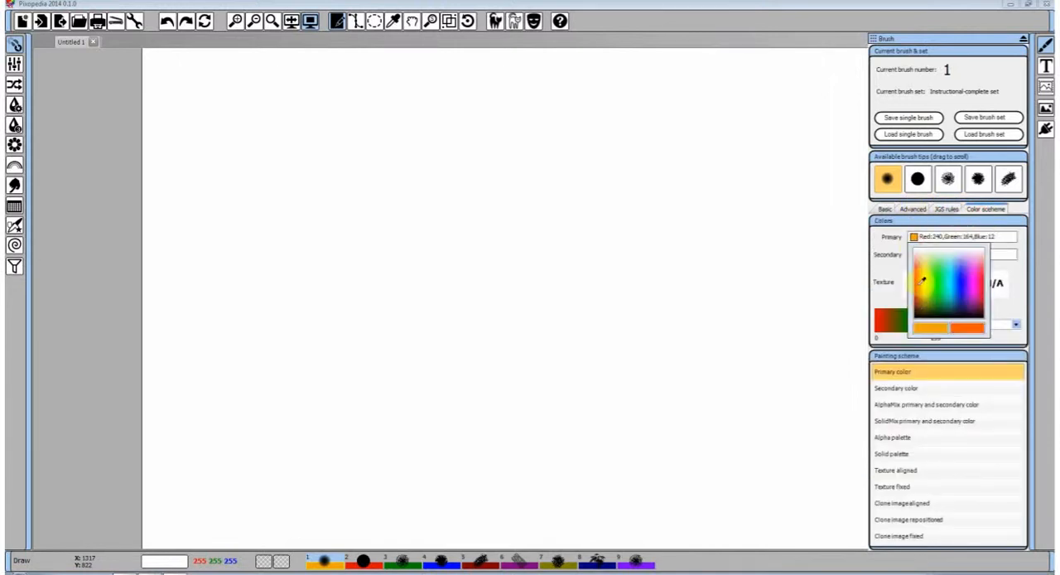
{"action": "left_click", "coordinate": [922, 281]}
Show the brush's JGS rules, restore Free hand drawing, and paint and undo a straight horizontal stroke near the canvas's upper edge
{"action": "left_click", "coordinate": [945, 210]}
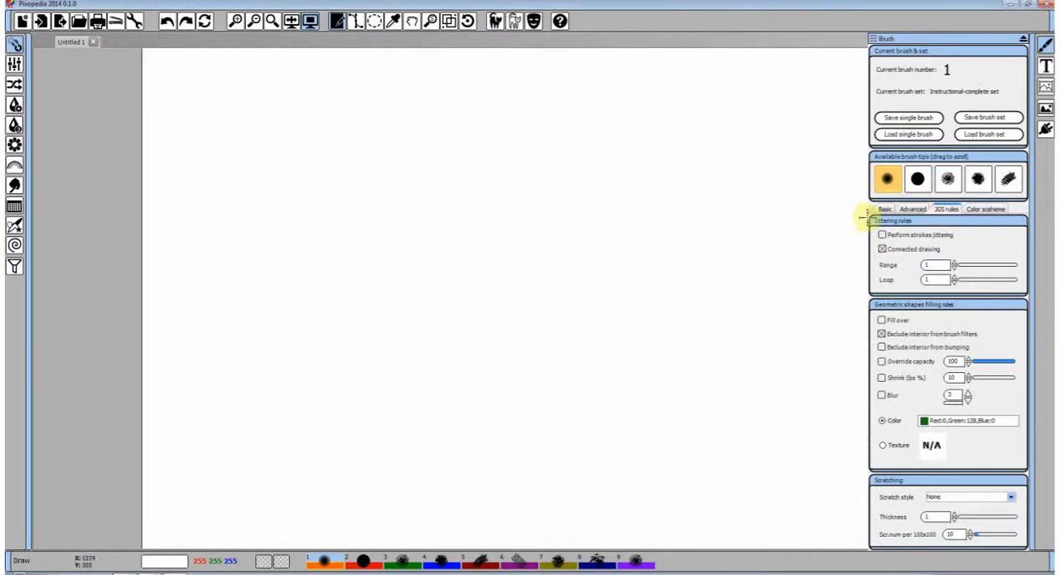
{"action": "right_click", "coordinate": [446, 201]}
{"action": "left_click", "coordinate": [467, 208]}
{"action": "left_click_drag", "start_coordinate": [262, 139], "coordinate": [609, 142]}
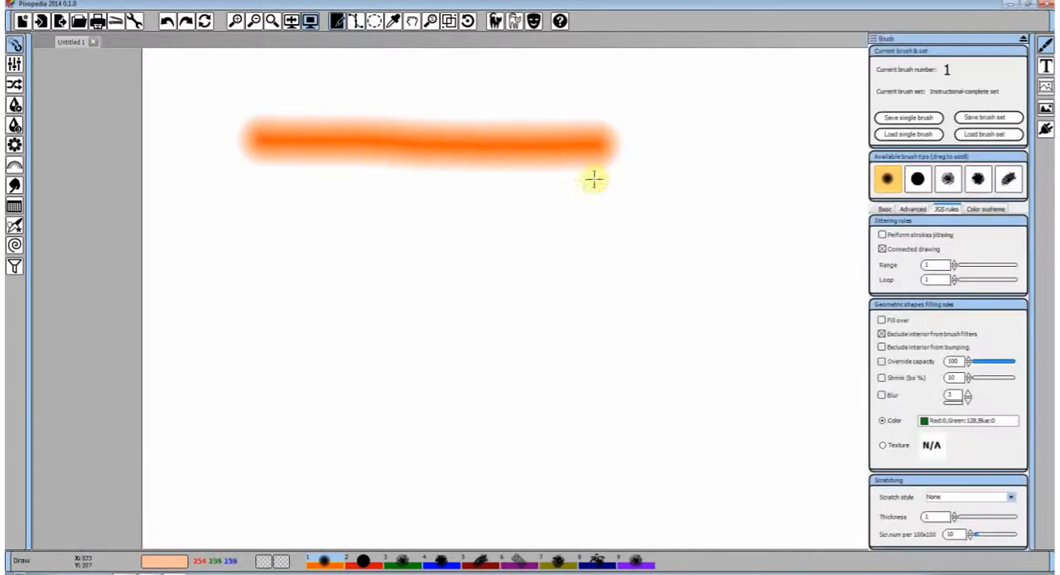
{"action": "left_click", "coordinate": [167, 21]}
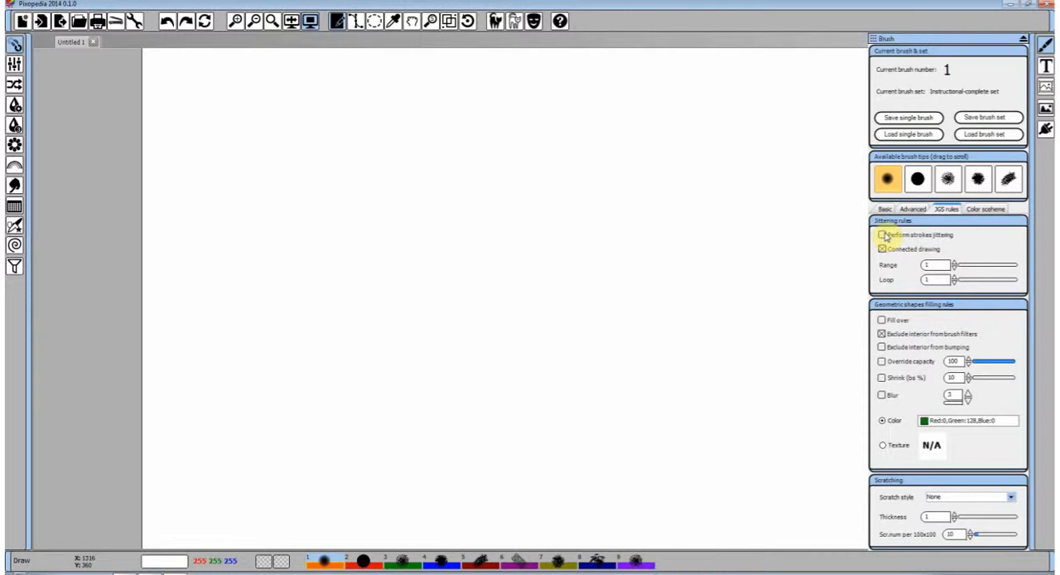
Turn on Perform strokes jittering in the brush's jittering rules and set its Range to 33
{"action": "left_click", "coordinate": [883, 235]}
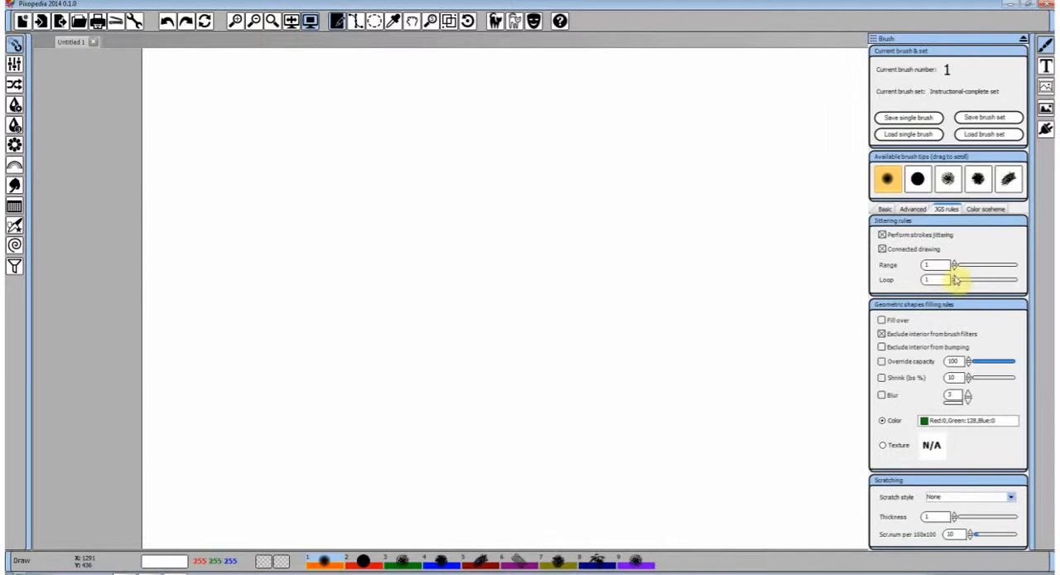
{"action": "left_click_drag", "start_coordinate": [964, 271], "coordinate": [967, 271]}
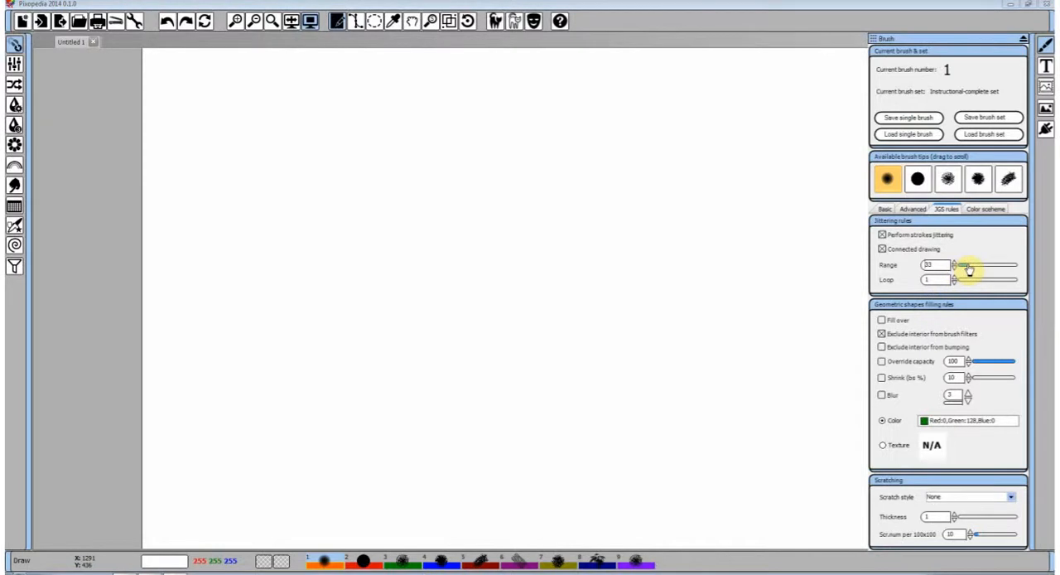
{"action": "left_click", "coordinate": [923, 213]}
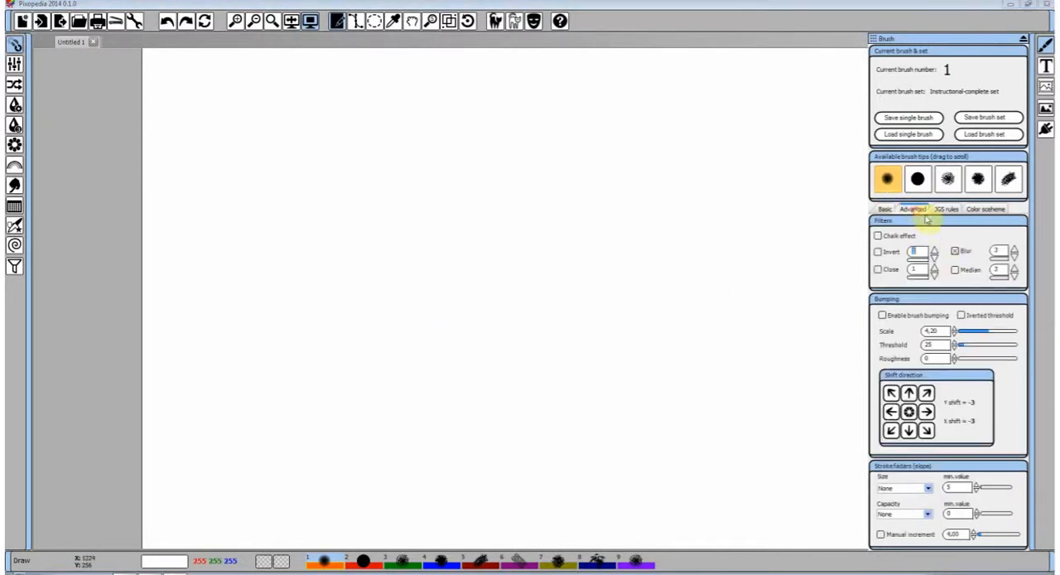
{"action": "left_click", "coordinate": [885, 210]}
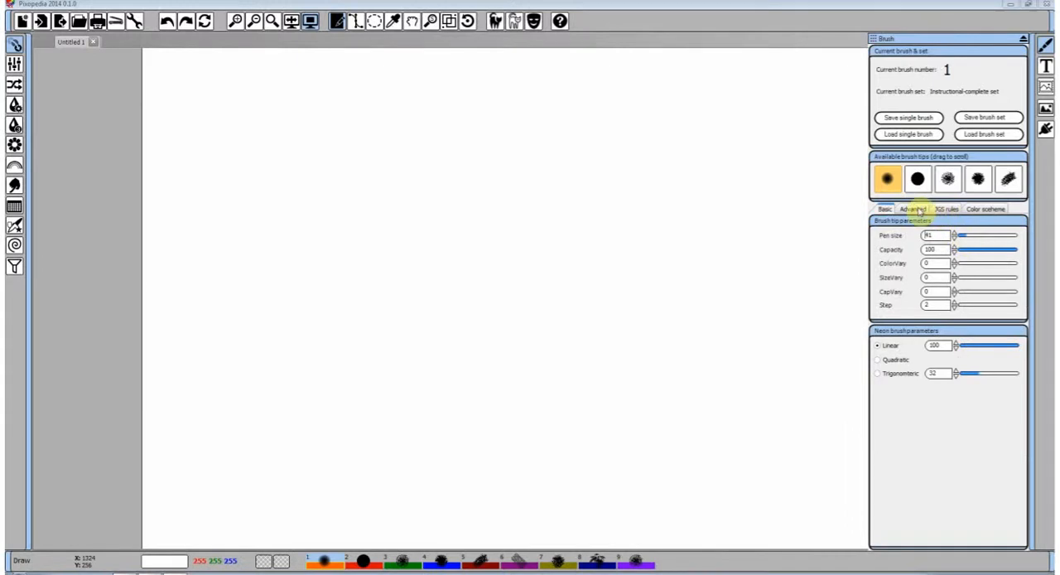
{"action": "left_click", "coordinate": [915, 210]}
{"action": "left_click", "coordinate": [944, 211]}
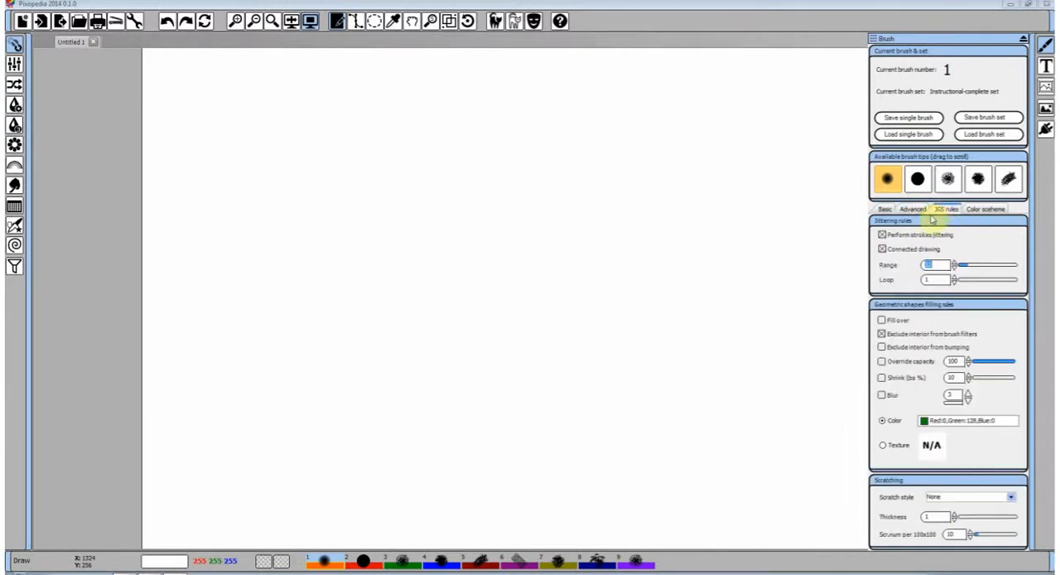
Paint a large looping jittered stroke across the canvas and a short hooked stroke below it
{"action": "mouse_move", "coordinate": [246, 367]}
{"action": "left_mouse_down"}
{"action": "mouse_move", "coordinate": [363, 304]}
{"action": "mouse_move", "coordinate": [536, 286]}
{"action": "mouse_move", "coordinate": [601, 258]}
{"action": "mouse_move", "coordinate": [609, 176]}
{"action": "mouse_move", "coordinate": [541, 137]}
{"action": "mouse_move", "coordinate": [439, 137]}
{"action": "mouse_move", "coordinate": [419, 158]}
{"action": "mouse_move", "coordinate": [449, 204]}
{"action": "mouse_move", "coordinate": [512, 247]}
{"action": "mouse_move", "coordinate": [626, 375]}
{"action": "mouse_move", "coordinate": [716, 346]}
{"action": "mouse_move", "coordinate": [791, 235]}
{"action": "left_mouse_up"}
{"action": "mouse_move", "coordinate": [965, 311]}
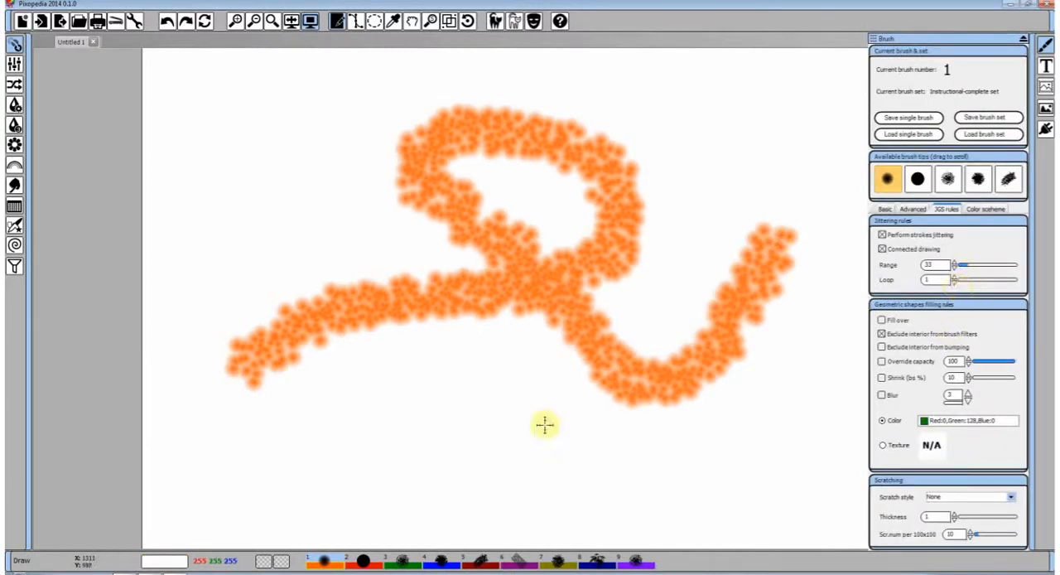
{"action": "mouse_move", "coordinate": [339, 445]}
{"action": "left_mouse_down"}
{"action": "mouse_move", "coordinate": [379, 437]}
{"action": "mouse_move", "coordinate": [539, 455]}
{"action": "mouse_move", "coordinate": [556, 417]}
{"action": "mouse_move", "coordinate": [501, 385]}
{"action": "left_mouse_up"}
Set the jittering Range to 111, paint a wide looping stroke on a cleared canvas, and clear it again
{"action": "left_click_drag", "start_coordinate": [963, 266], "coordinate": [989, 266]}
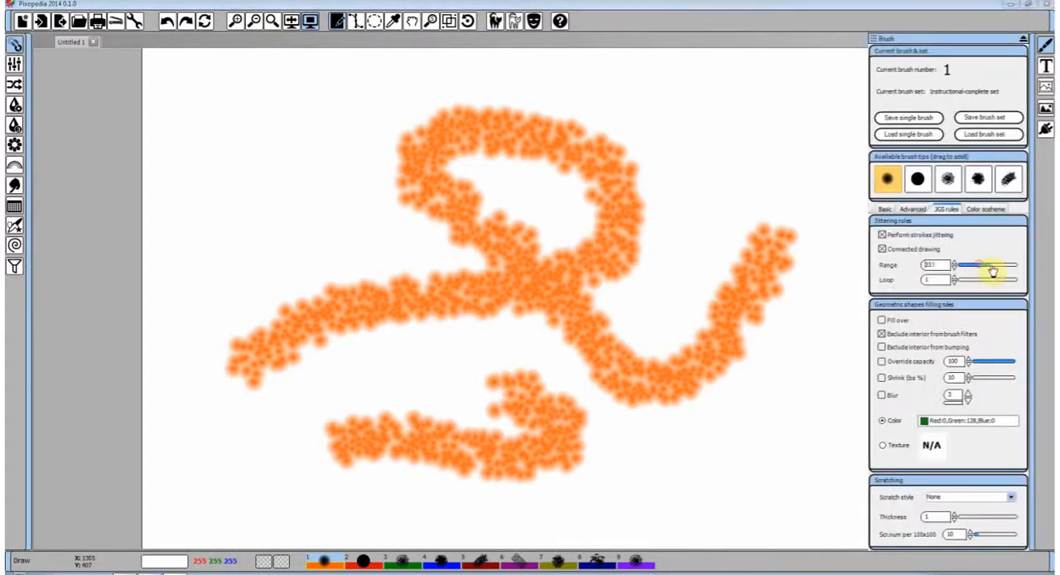
{"action": "left_click", "coordinate": [206, 23]}
{"action": "mouse_move", "coordinate": [257, 290]}
{"action": "left_mouse_down"}
{"action": "mouse_move", "coordinate": [291, 295]}
{"action": "mouse_move", "coordinate": [521, 208]}
{"action": "mouse_move", "coordinate": [668, 317]}
{"action": "mouse_move", "coordinate": [418, 392]}
{"action": "mouse_move", "coordinate": [766, 375]}
{"action": "left_mouse_up"}
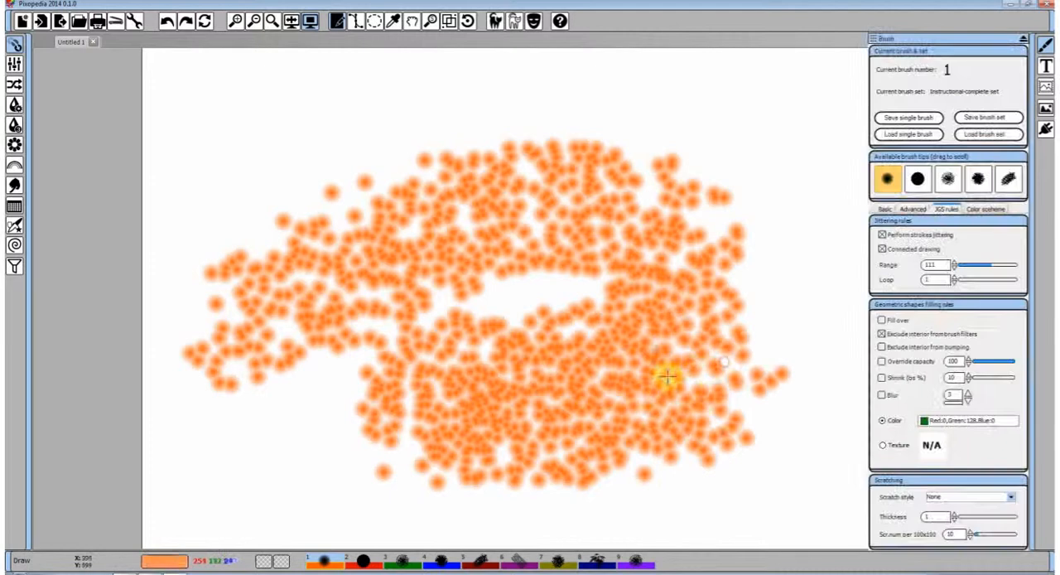
{"action": "left_click", "coordinate": [206, 22]}
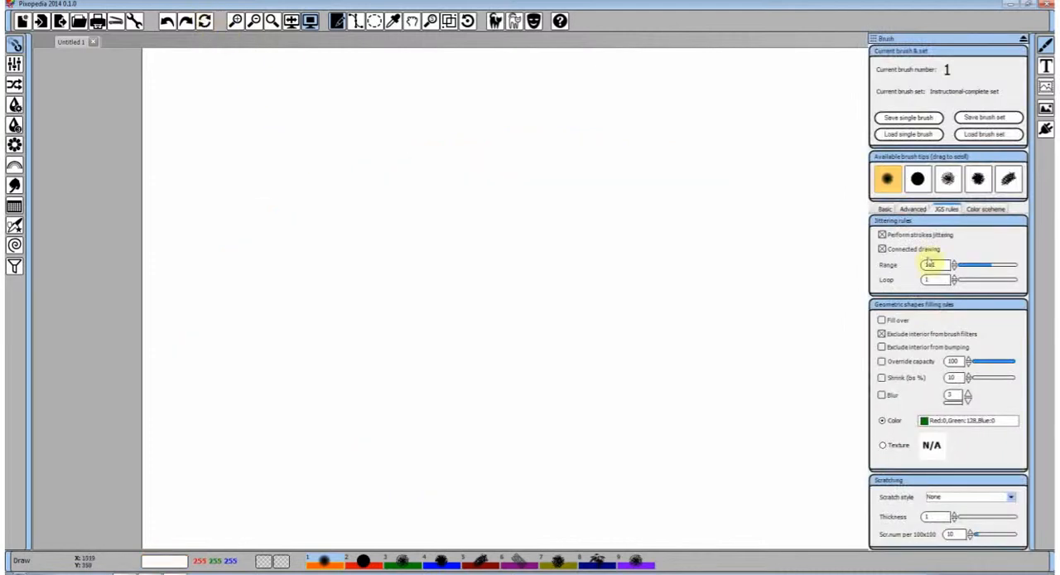
Set the jittering Range to 31 and Loop to 10, and paint a rising S-curved stroke across the canvas's centre
{"action": "mouse_move", "coordinate": [372, 253]}
{"action": "left_mouse_down"}
{"action": "mouse_move", "coordinate": [686, 236]}
{"action": "mouse_move", "coordinate": [752, 199]}
{"action": "mouse_move", "coordinate": [627, 273]}
{"action": "mouse_move", "coordinate": [633, 389]}
{"action": "mouse_move", "coordinate": [369, 309]}
{"action": "left_mouse_up"}
{"action": "left_click", "coordinate": [168, 21]}
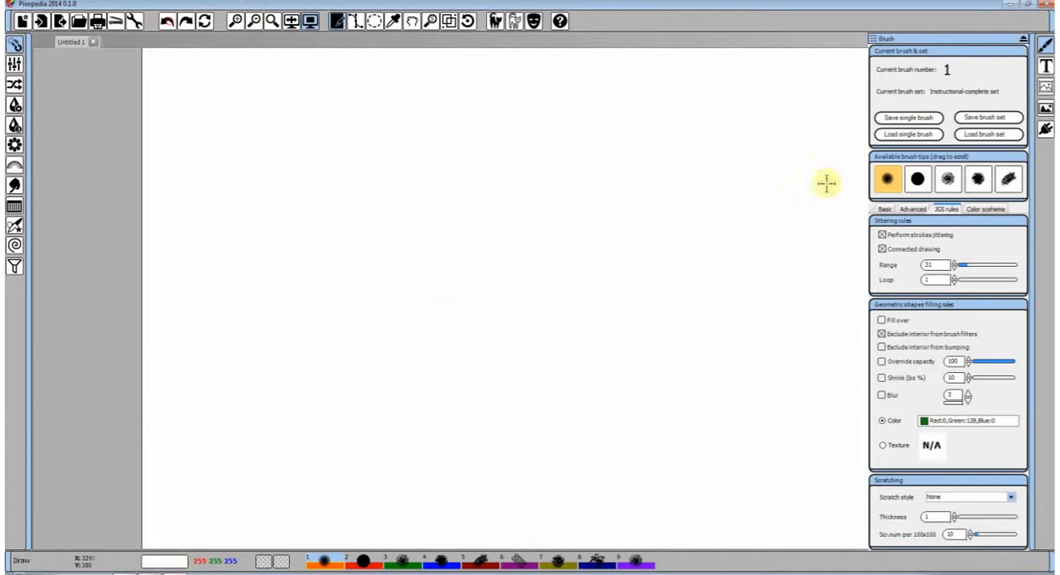
{"action": "left_click", "coordinate": [965, 281]}
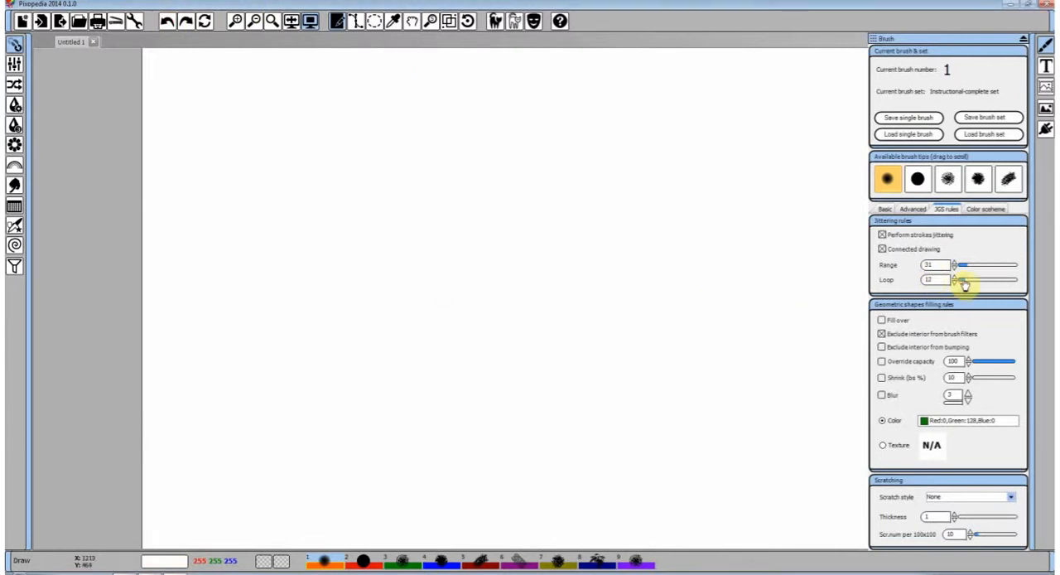
{"action": "left_click", "coordinate": [966, 283]}
{"action": "mouse_move", "coordinate": [413, 365]}
{"action": "left_mouse_down"}
{"action": "mouse_move", "coordinate": [622, 185]}
{"action": "mouse_move", "coordinate": [605, 175]}
{"action": "left_mouse_up"}
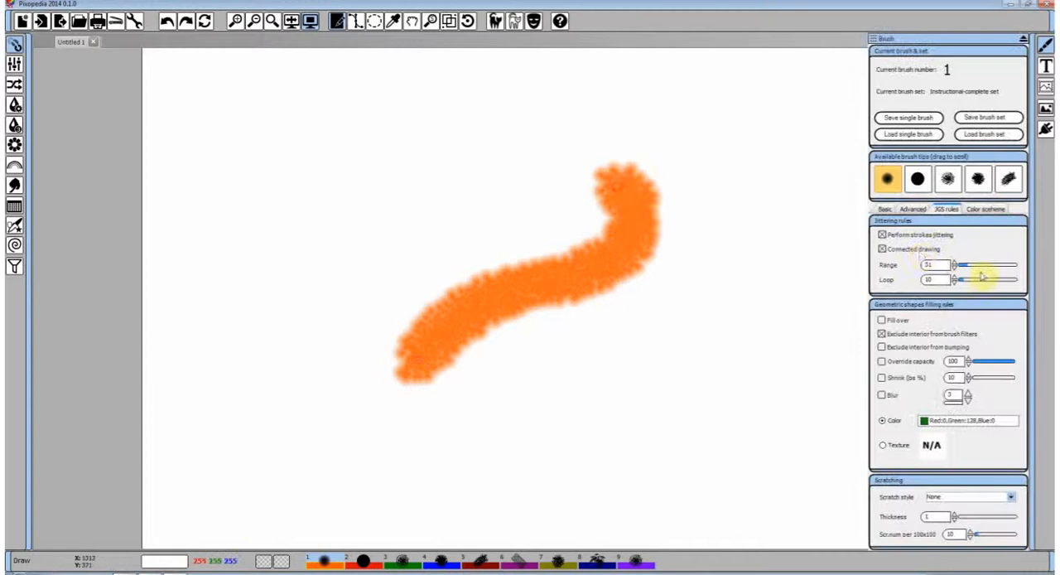
Paint a short stroke beside the S-curve with Connected drawing off, then restore Connected drawing and undo that stroke
{"action": "left_click", "coordinate": [920, 251]}
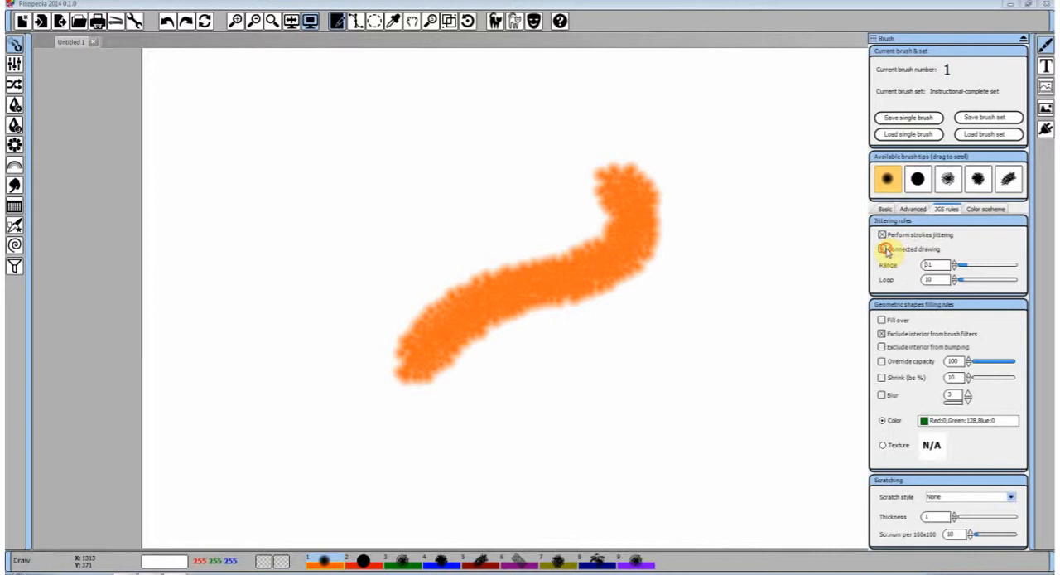
{"action": "mouse_move", "coordinate": [684, 332]}
{"action": "left_mouse_down"}
{"action": "mouse_move", "coordinate": [756, 220]}
{"action": "mouse_move", "coordinate": [753, 180]}
{"action": "left_mouse_up"}
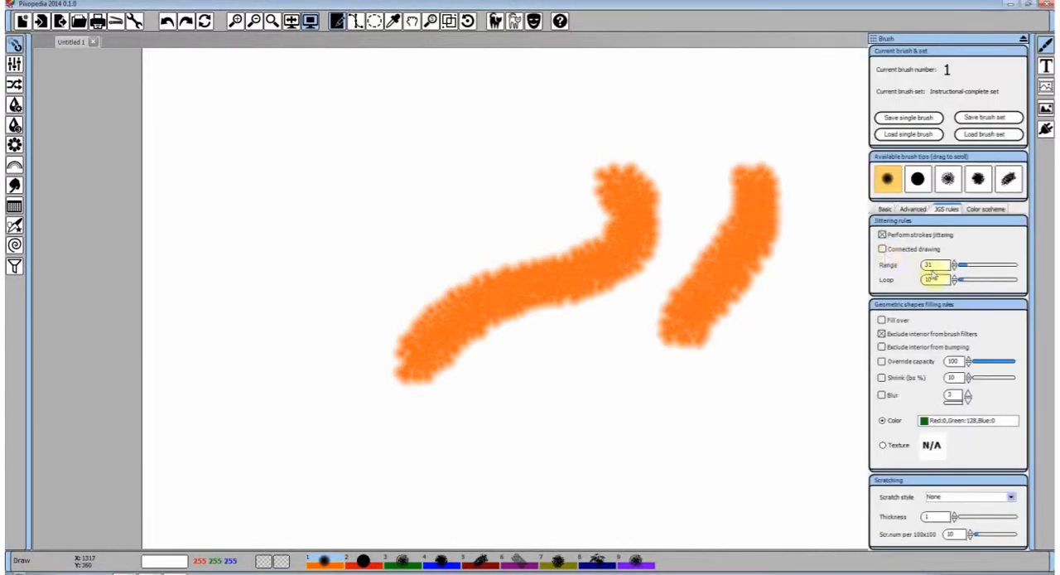
{"action": "left_click", "coordinate": [883, 249]}
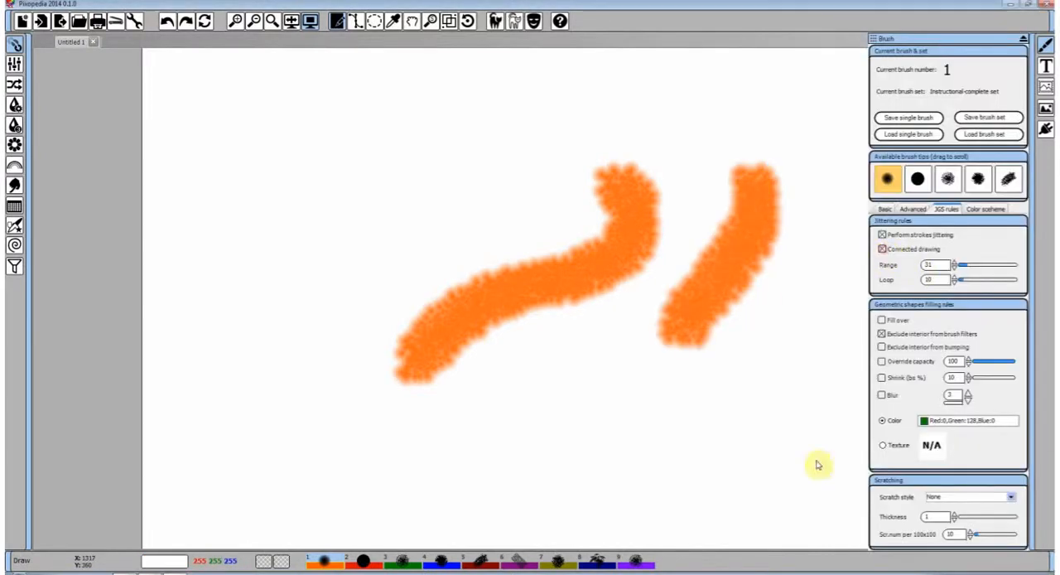
{"action": "left_click", "coordinate": [167, 28]}
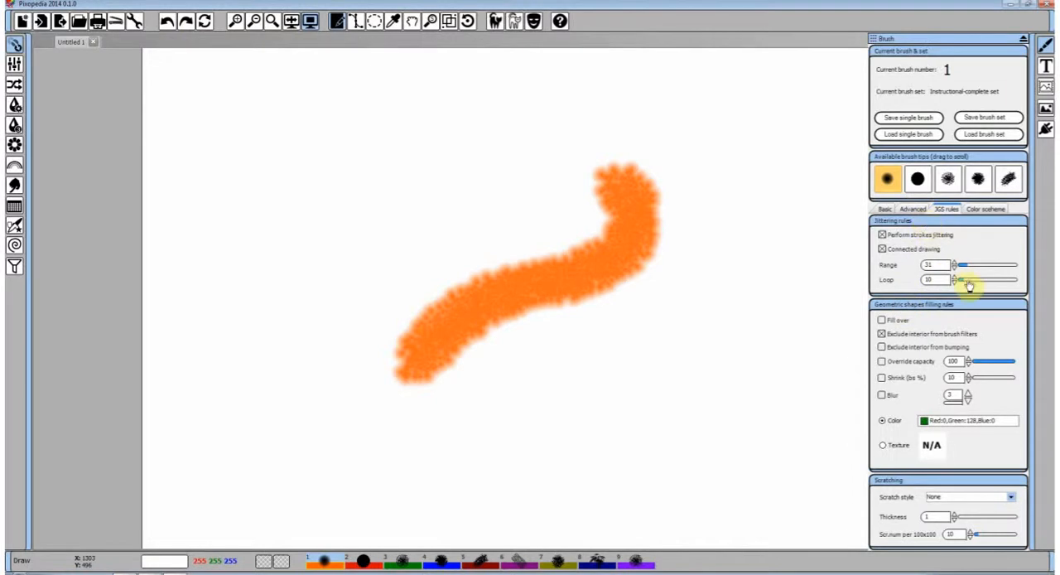
Set the brush's pen size to 85 and paint a broad arch and a looping stroke over the S-curve
{"action": "left_click", "coordinate": [912, 210]}
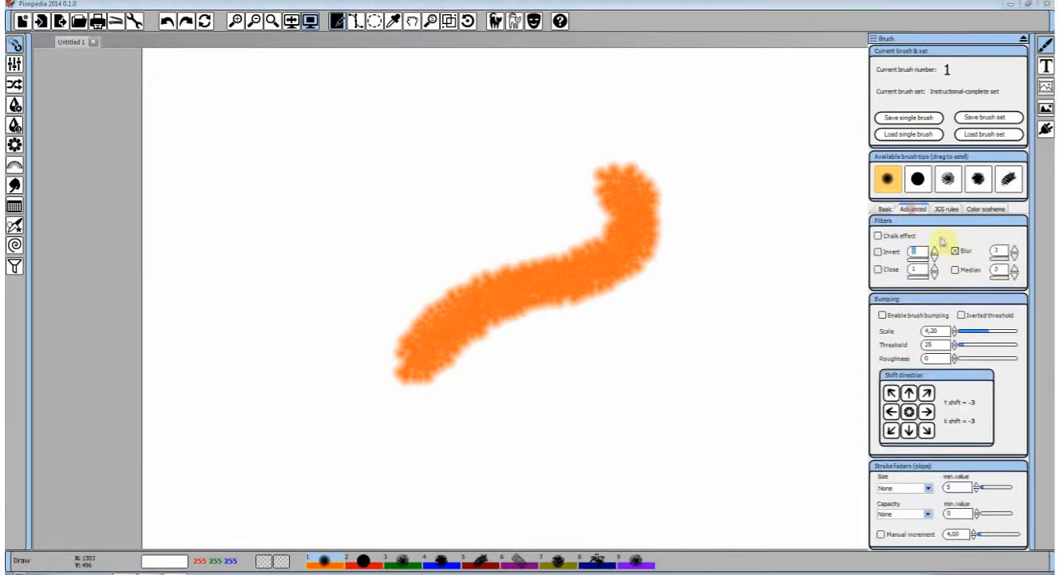
{"action": "left_click", "coordinate": [885, 210]}
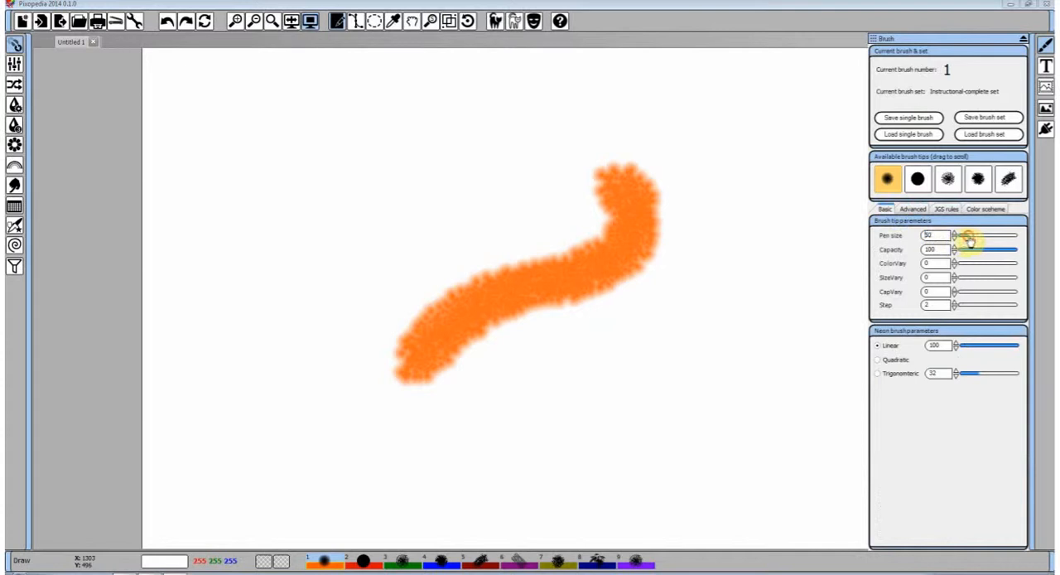
{"action": "left_click_drag", "start_coordinate": [968, 238], "coordinate": [977, 238]}
{"action": "mouse_move", "coordinate": [674, 355]}
{"action": "left_mouse_down"}
{"action": "mouse_move", "coordinate": [727, 237]}
{"action": "mouse_move", "coordinate": [689, 173]}
{"action": "mouse_move", "coordinate": [526, 148]}
{"action": "mouse_move", "coordinate": [397, 195]}
{"action": "left_mouse_up"}
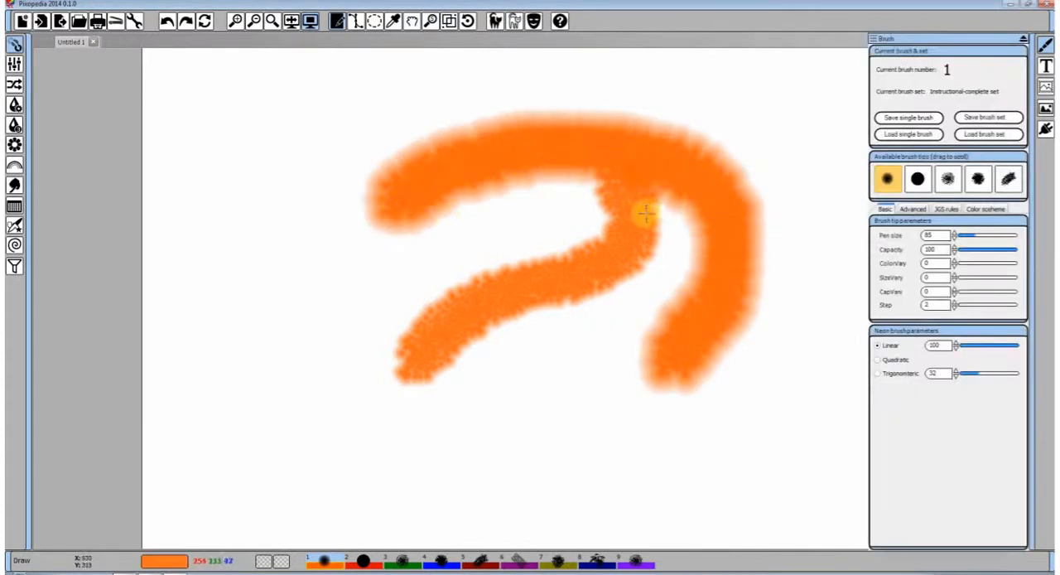
{"action": "mouse_move", "coordinate": [646, 213]}
{"action": "left_mouse_down"}
{"action": "mouse_move", "coordinate": [403, 248]}
{"action": "mouse_move", "coordinate": [753, 386]}
{"action": "mouse_move", "coordinate": [663, 278]}
{"action": "left_mouse_up"}
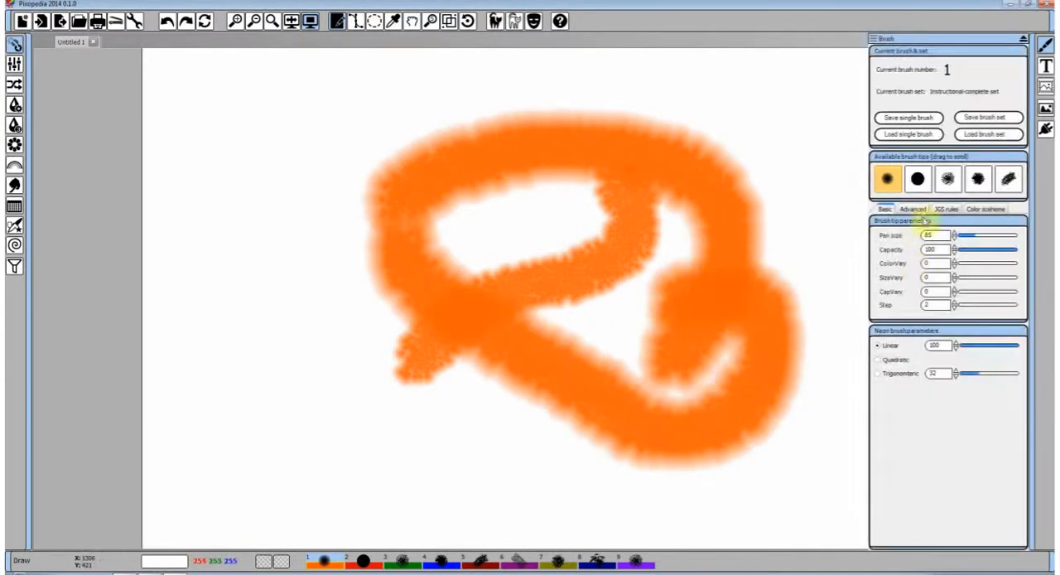
Turn off the brush's Blur filter, paint a test stroke over the existing ones, and clear the canvas
{"action": "left_click", "coordinate": [914, 210]}
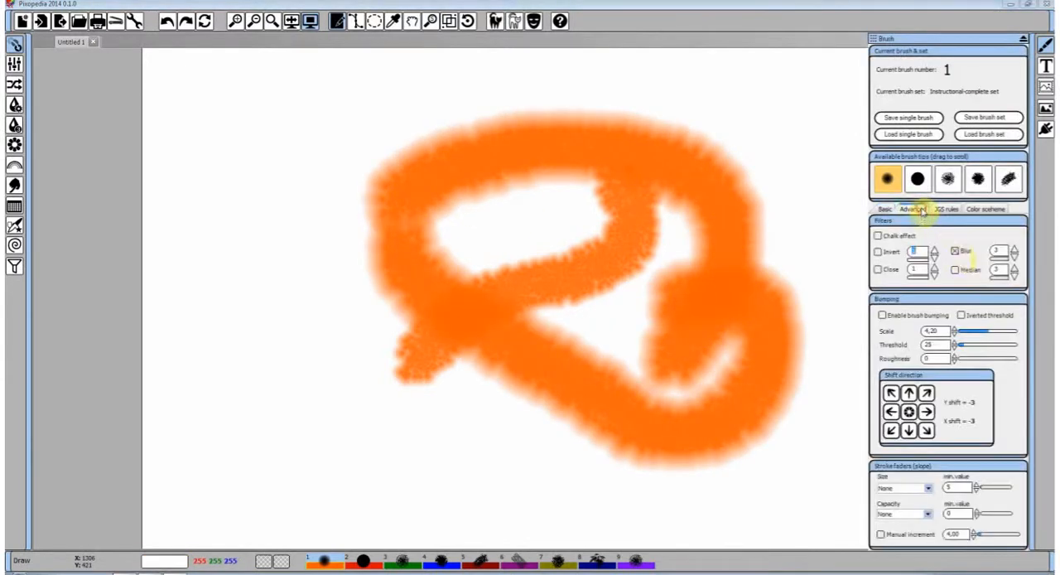
{"action": "left_click", "coordinate": [957, 251]}
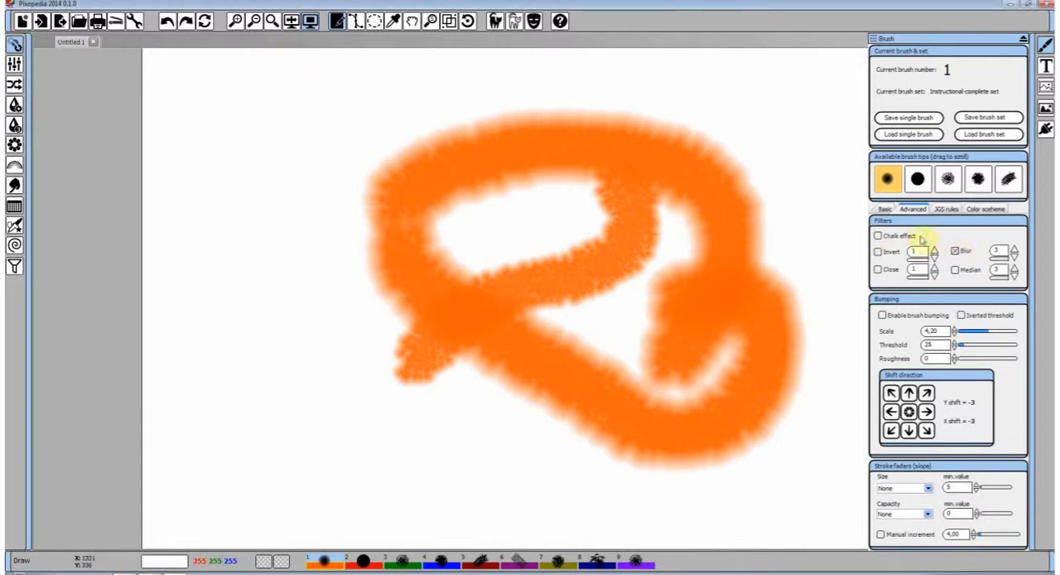
{"action": "left_click", "coordinate": [959, 252]}
{"action": "mouse_move", "coordinate": [580, 248]}
{"action": "left_mouse_down"}
{"action": "mouse_move", "coordinate": [422, 275]}
{"action": "mouse_move", "coordinate": [232, 241]}
{"action": "mouse_move", "coordinate": [258, 285]}
{"action": "mouse_move", "coordinate": [394, 410]}
{"action": "mouse_move", "coordinate": [493, 389]}
{"action": "left_mouse_up"}
{"action": "left_click", "coordinate": [204, 21]}
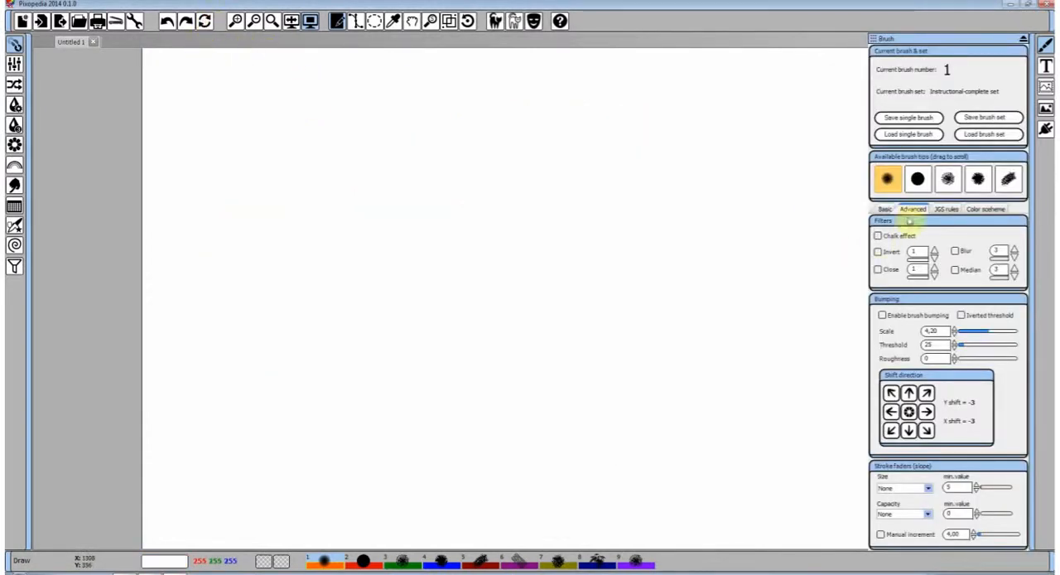
Set the jittering Range to 48 and Loop to 15, and paint two broad strokes that cross near the canvas's centre
{"action": "left_click", "coordinate": [943, 209]}
{"action": "left_click_drag", "start_coordinate": [972, 265], "coordinate": [980, 266]}
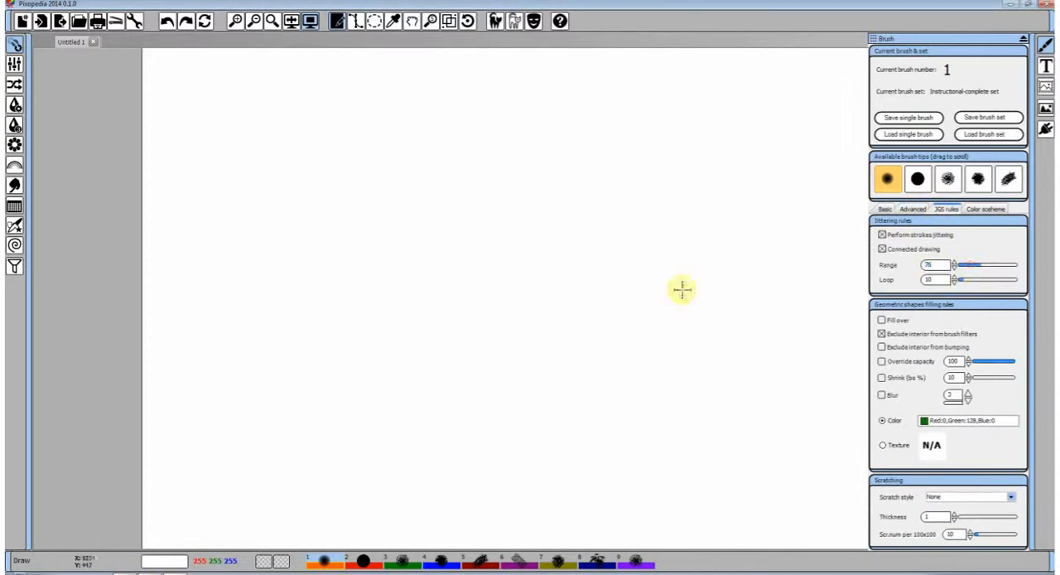
{"action": "left_click", "coordinate": [973, 264]}
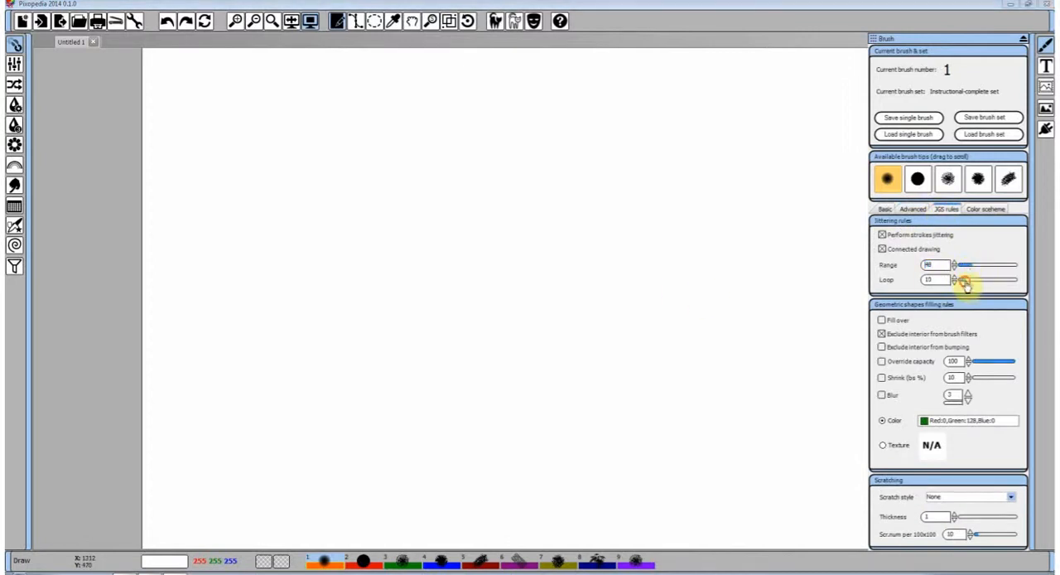
{"action": "left_click", "coordinate": [966, 282]}
{"action": "mouse_move", "coordinate": [450, 323]}
{"action": "left_mouse_down"}
{"action": "mouse_move", "coordinate": [574, 247]}
{"action": "mouse_move", "coordinate": [661, 211]}
{"action": "left_mouse_up"}
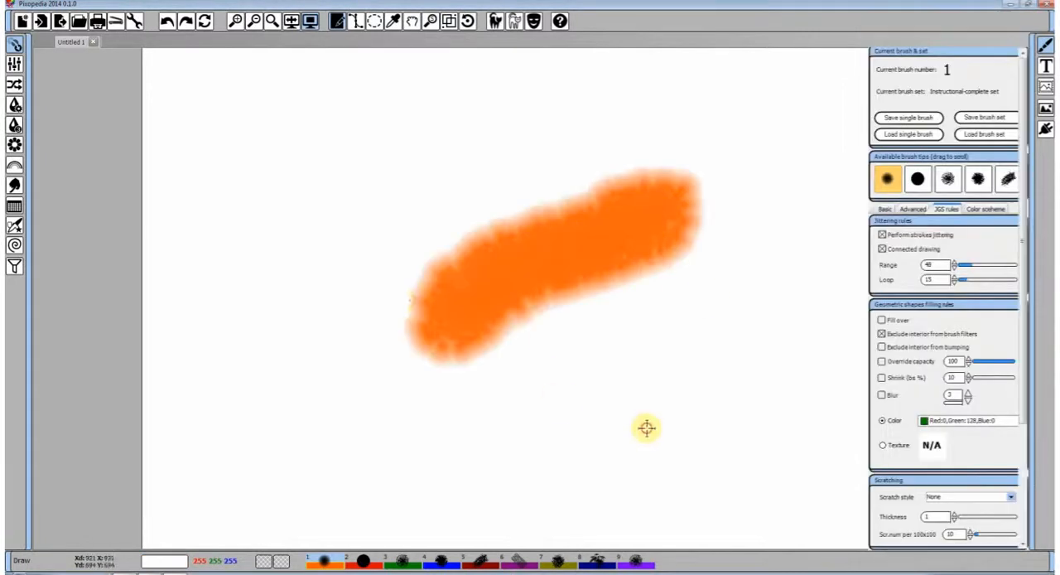
{"action": "mouse_move", "coordinate": [646, 428]}
{"action": "left_mouse_down"}
{"action": "mouse_move", "coordinate": [401, 300]}
{"action": "mouse_move", "coordinate": [237, 173]}
{"action": "left_mouse_up"}
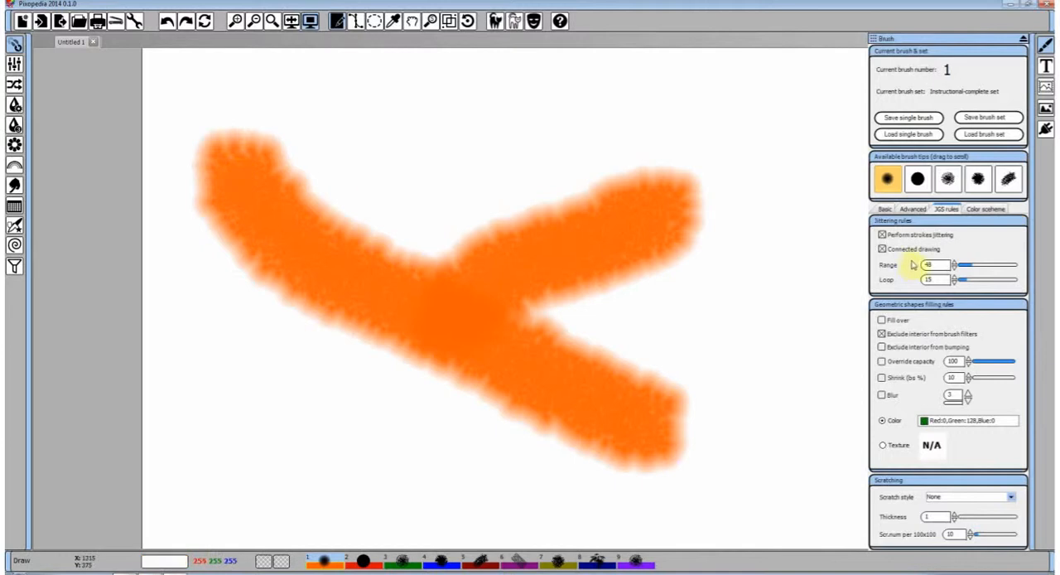
Set the jittering Loop to 8, paint a rising stroke beside the crossing ones, and clear the canvas
{"action": "left_click", "coordinate": [966, 284]}
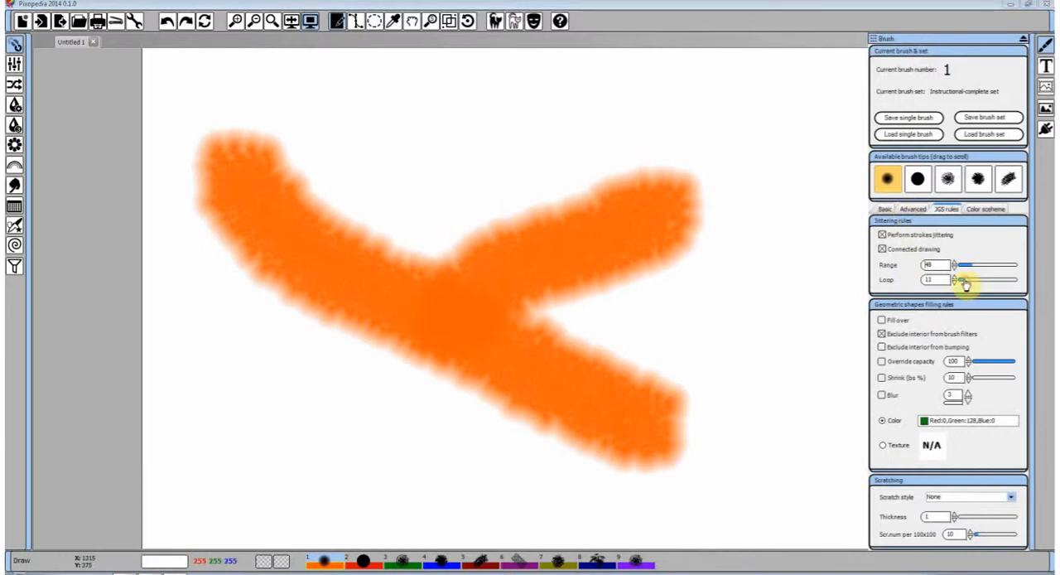
{"action": "mouse_move", "coordinate": [679, 368]}
{"action": "left_mouse_down"}
{"action": "mouse_move", "coordinate": [787, 208]}
{"action": "mouse_move", "coordinate": [783, 169]}
{"action": "left_mouse_up"}
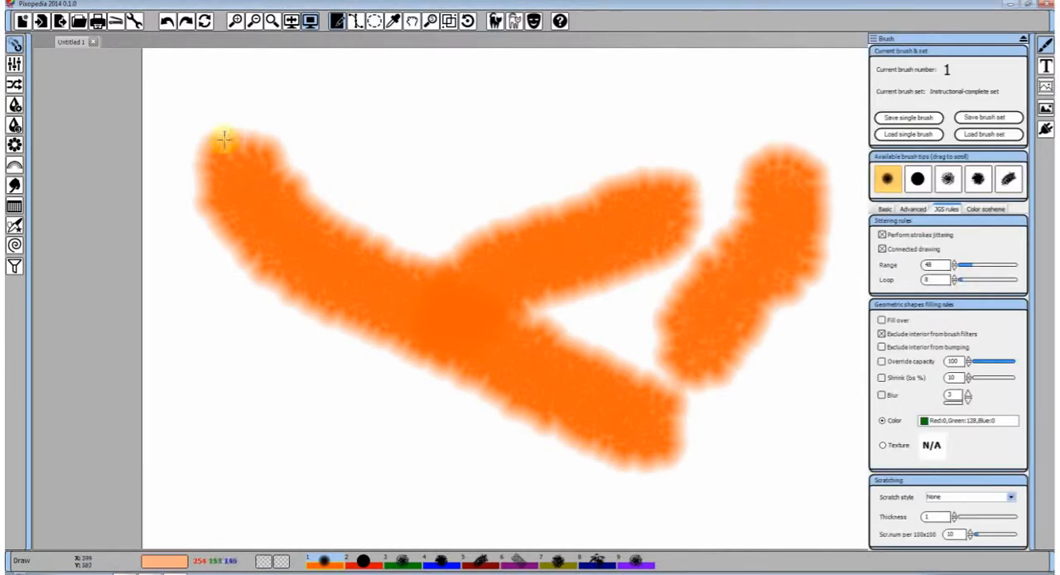
{"action": "left_click", "coordinate": [204, 21]}
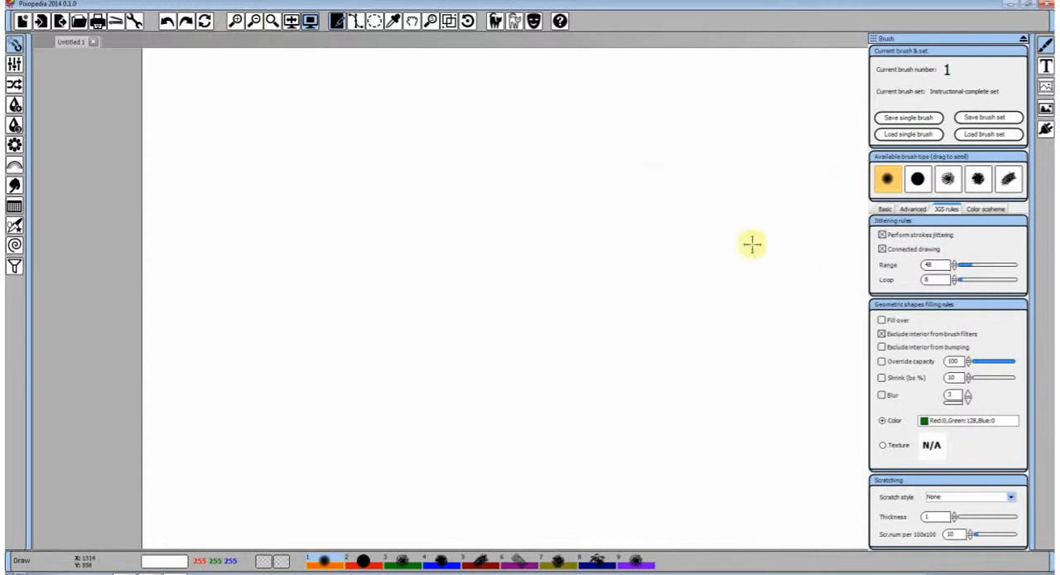
Set the jittering Range to 25 and Loop to 3, and paint a rising S-curved stroke
{"action": "left_click", "coordinate": [964, 282]}
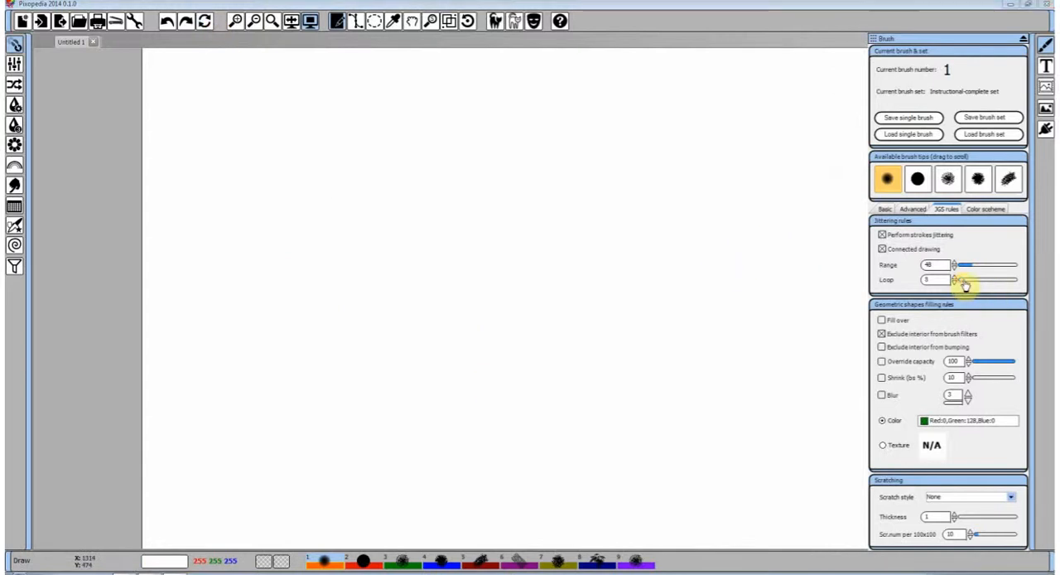
{"action": "left_click_drag", "start_coordinate": [963, 282], "coordinate": [960, 283]}
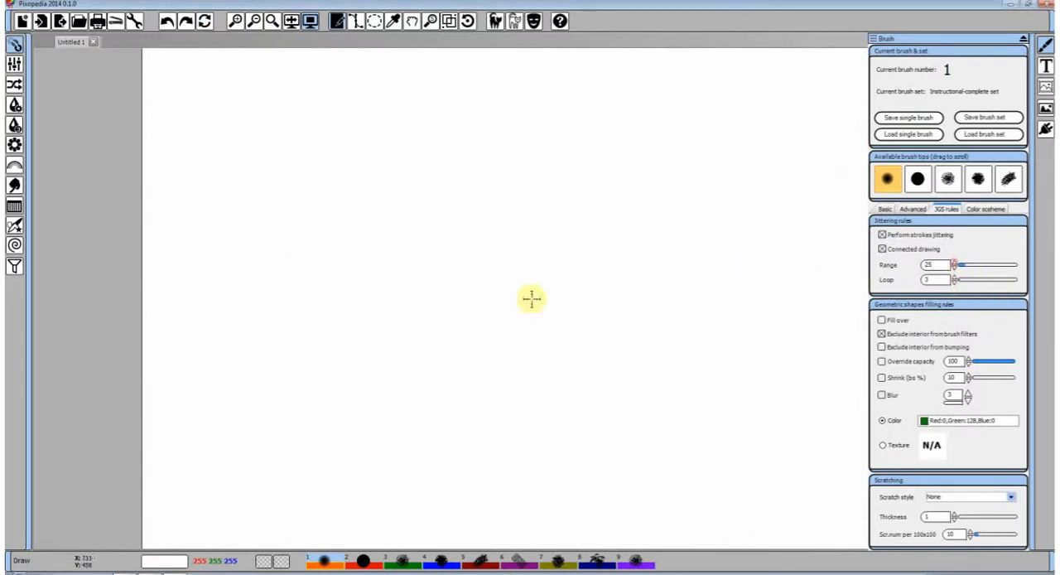
{"action": "mouse_move", "coordinate": [493, 300]}
{"action": "left_mouse_down"}
{"action": "mouse_move", "coordinate": [663, 201]}
{"action": "mouse_move", "coordinate": [699, 133]}
{"action": "left_mouse_up"}
Paint and undo a figure-eight loop over the S-curved stroke, and turn off Perform strokes jittering
{"action": "mouse_move", "coordinate": [717, 243]}
{"action": "left_mouse_down"}
{"action": "mouse_move", "coordinate": [524, 372]}
{"action": "mouse_move", "coordinate": [230, 208]}
{"action": "mouse_move", "coordinate": [473, 183]}
{"action": "mouse_move", "coordinate": [722, 244]}
{"action": "mouse_move", "coordinate": [743, 340]}
{"action": "mouse_move", "coordinate": [407, 426]}
{"action": "mouse_move", "coordinate": [504, 260]}
{"action": "mouse_move", "coordinate": [630, 186]}
{"action": "left_mouse_up"}
{"action": "left_click", "coordinate": [168, 22]}
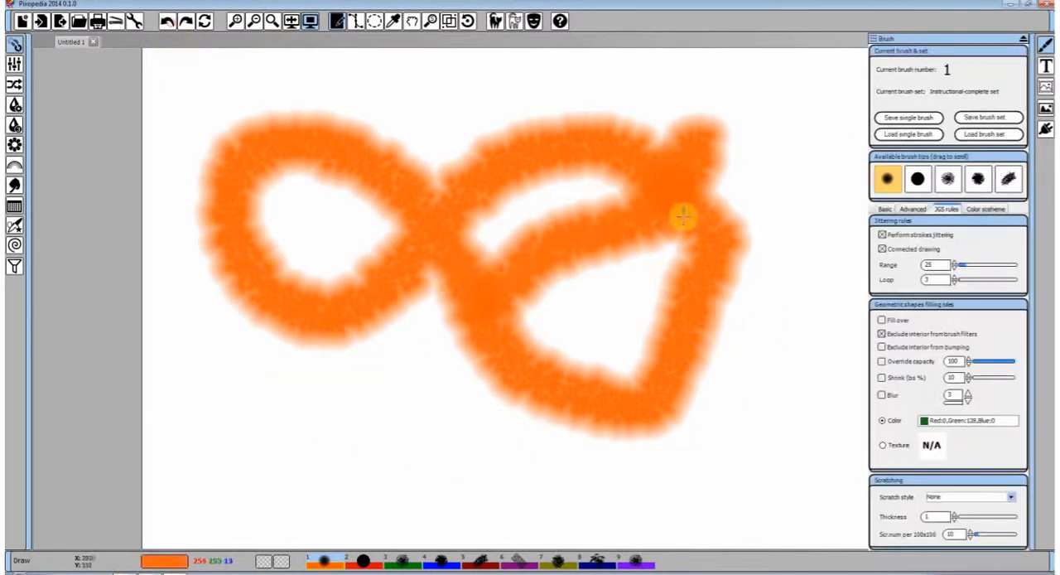
{"action": "left_click", "coordinate": [167, 22]}
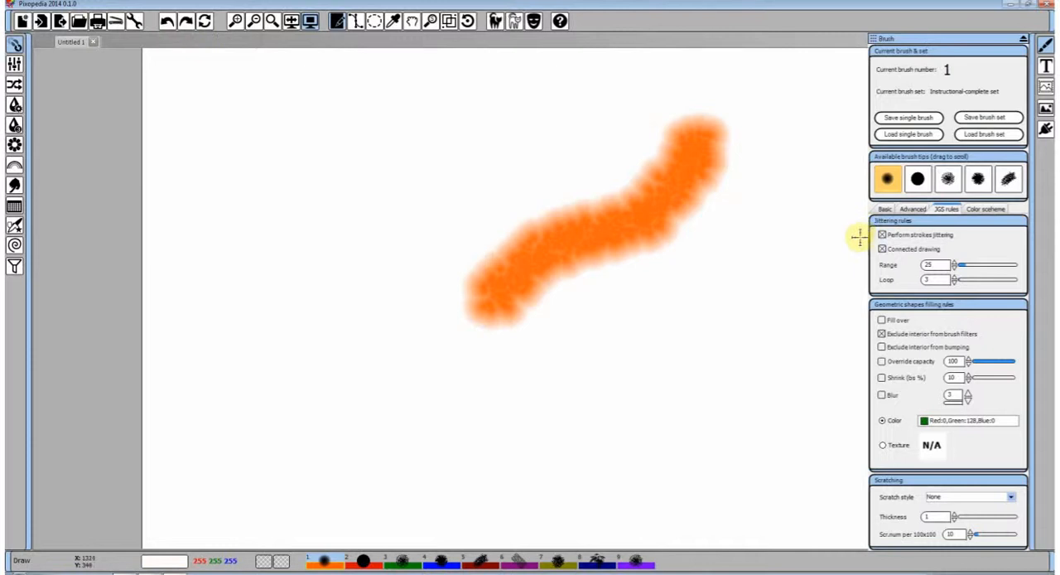
{"action": "left_click", "coordinate": [882, 236]}
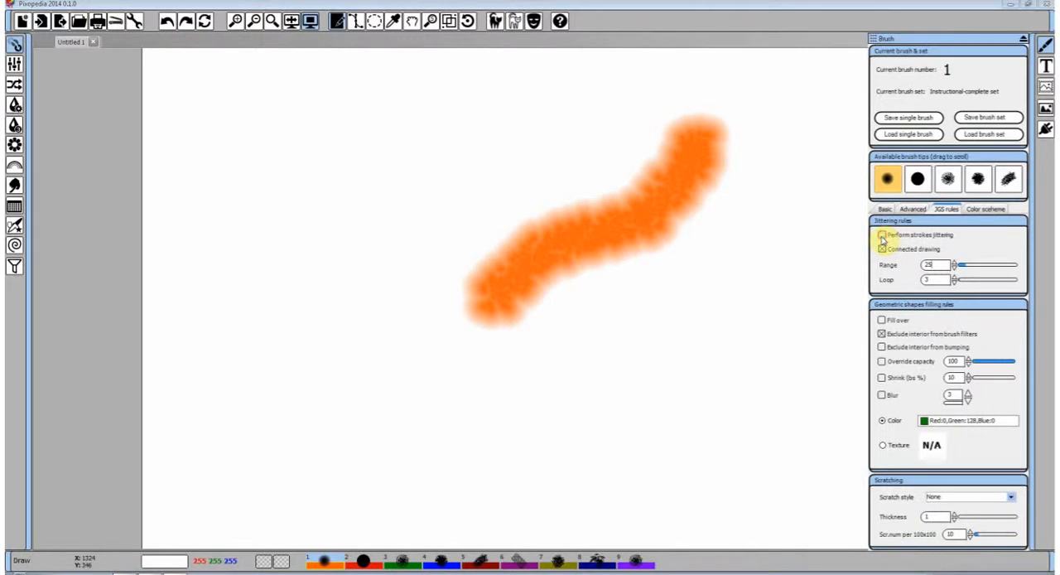
Enable brush bumping and paint several broad, overlapping looping strokes across the canvas
{"action": "left_click", "coordinate": [912, 208]}
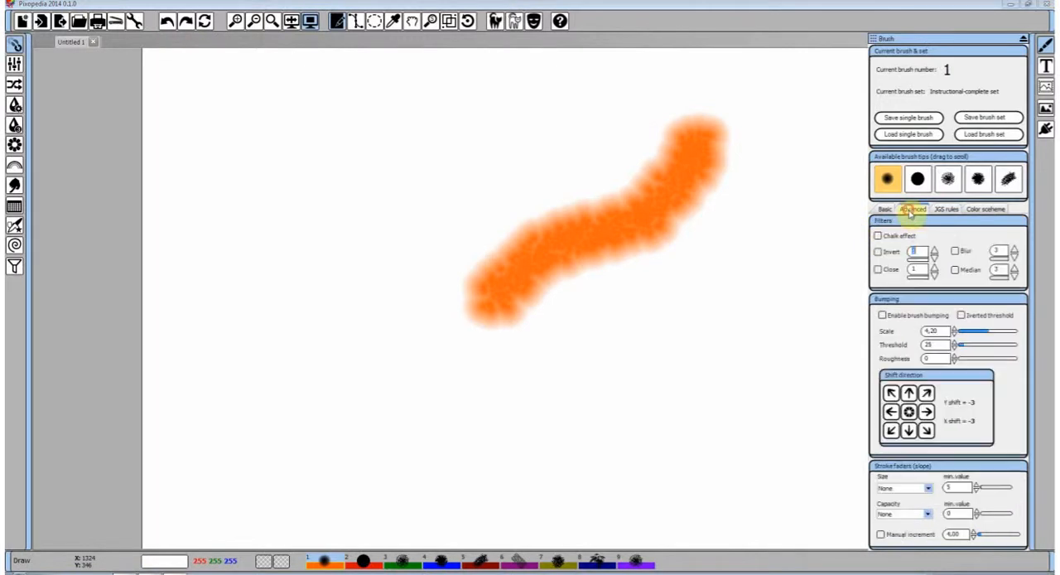
{"action": "left_click", "coordinate": [883, 315]}
{"action": "mouse_move", "coordinate": [593, 389]}
{"action": "left_mouse_down"}
{"action": "mouse_move", "coordinate": [605, 217]}
{"action": "mouse_move", "coordinate": [307, 220]}
{"action": "mouse_move", "coordinate": [380, 345]}
{"action": "mouse_move", "coordinate": [464, 381]}
{"action": "mouse_move", "coordinate": [383, 407]}
{"action": "mouse_move", "coordinate": [572, 177]}
{"action": "mouse_move", "coordinate": [699, 240]}
{"action": "mouse_move", "coordinate": [296, 177]}
{"action": "mouse_move", "coordinate": [294, 225]}
{"action": "left_mouse_up"}
{"action": "left_click_drag", "start_coordinate": [269, 318], "coordinate": [687, 235]}
{"action": "mouse_move", "coordinate": [507, 379]}
{"action": "left_mouse_down"}
{"action": "mouse_move", "coordinate": [597, 195]}
{"action": "mouse_move", "coordinate": [688, 236]}
{"action": "mouse_move", "coordinate": [534, 367]}
{"action": "mouse_move", "coordinate": [319, 355]}
{"action": "mouse_move", "coordinate": [425, 418]}
{"action": "mouse_move", "coordinate": [760, 383]}
{"action": "mouse_move", "coordinate": [709, 240]}
{"action": "left_mouse_up"}
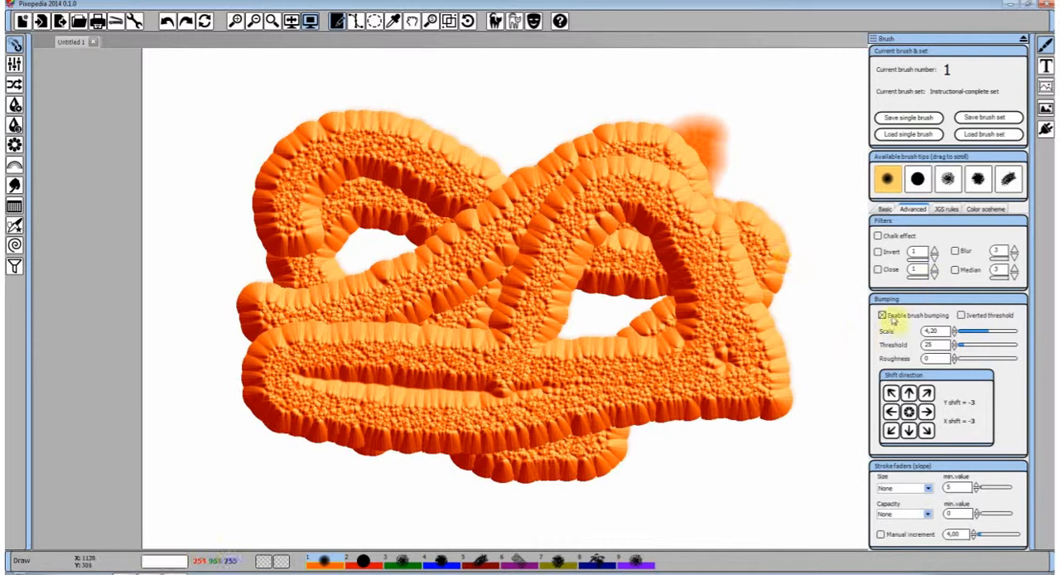
Turn off brush bumping and undo all the painted strokes, including the S-curved one, until the canvas is blank
{"action": "left_click", "coordinate": [883, 315]}
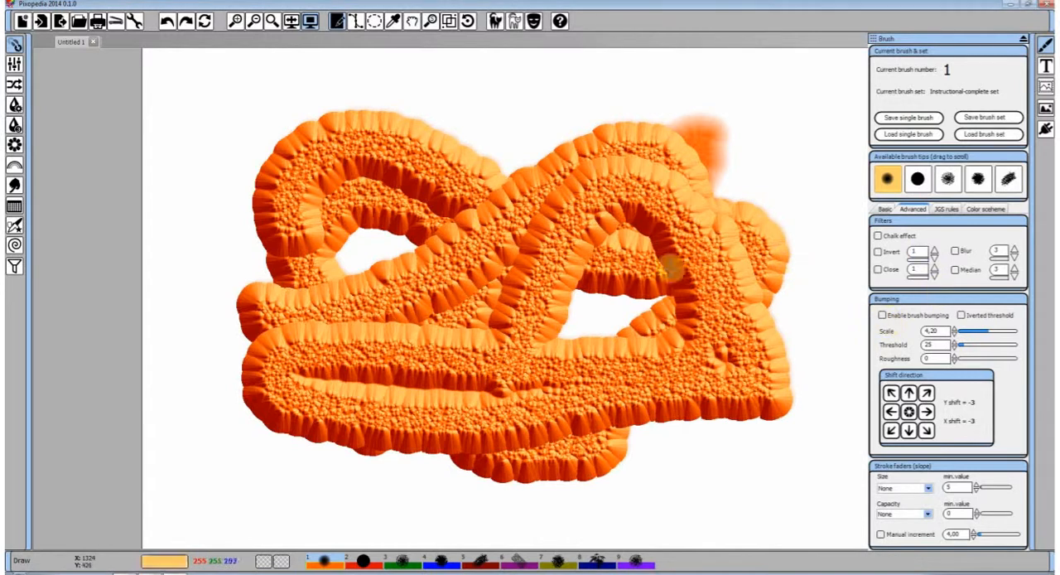
{"action": "left_click", "coordinate": [166, 26]}
{"action": "left_click", "coordinate": [166, 26]}
{"action": "left_click", "coordinate": [166, 27]}
{"action": "left_click", "coordinate": [165, 27]}
{"action": "left_click", "coordinate": [166, 26]}
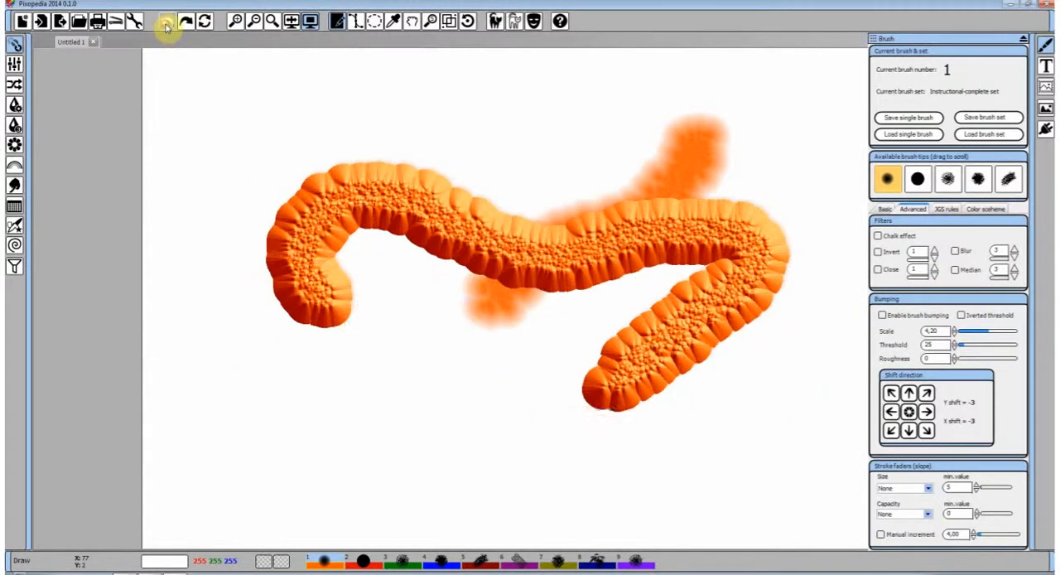
{"action": "left_click", "coordinate": [166, 27]}
{"action": "left_click", "coordinate": [166, 27]}
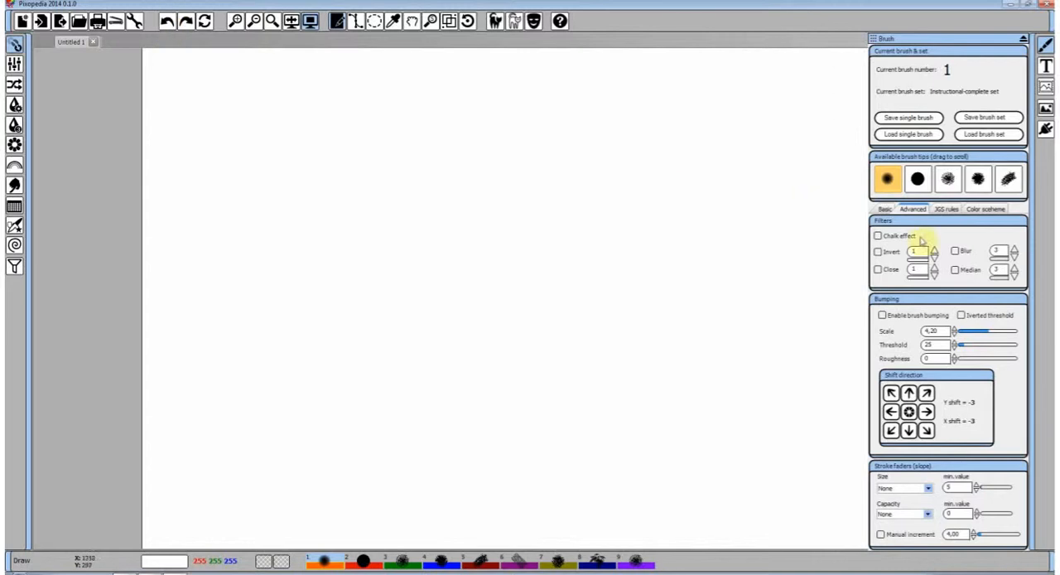
Turn off Perform strokes jittering and paint a nearly horizontal straight stroke across the upper part of the canvas
{"action": "left_click", "coordinate": [947, 209]}
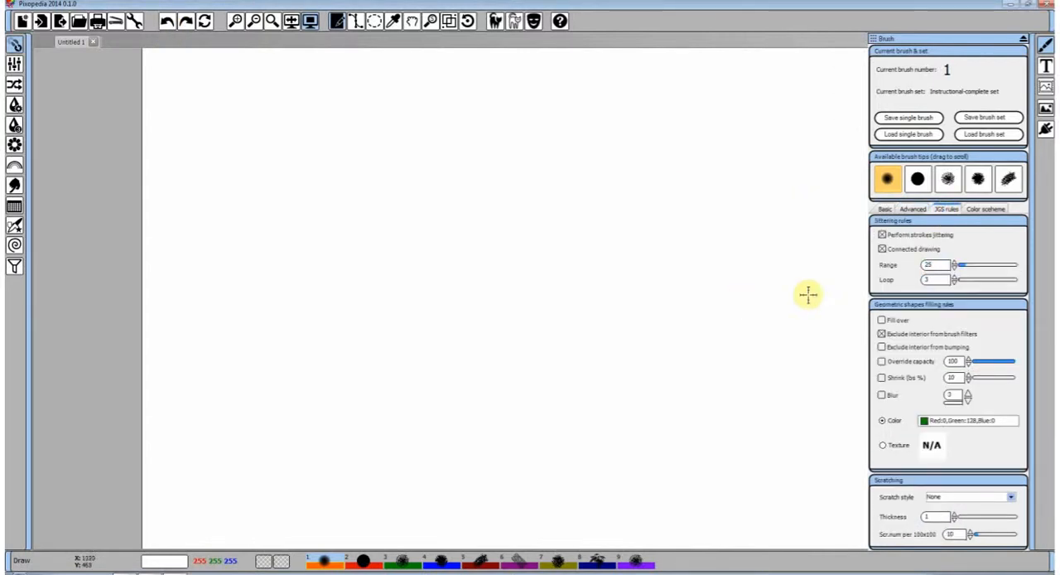
{"action": "left_click", "coordinate": [882, 234]}
{"action": "left_click_drag", "start_coordinate": [259, 132], "coordinate": [562, 121]}
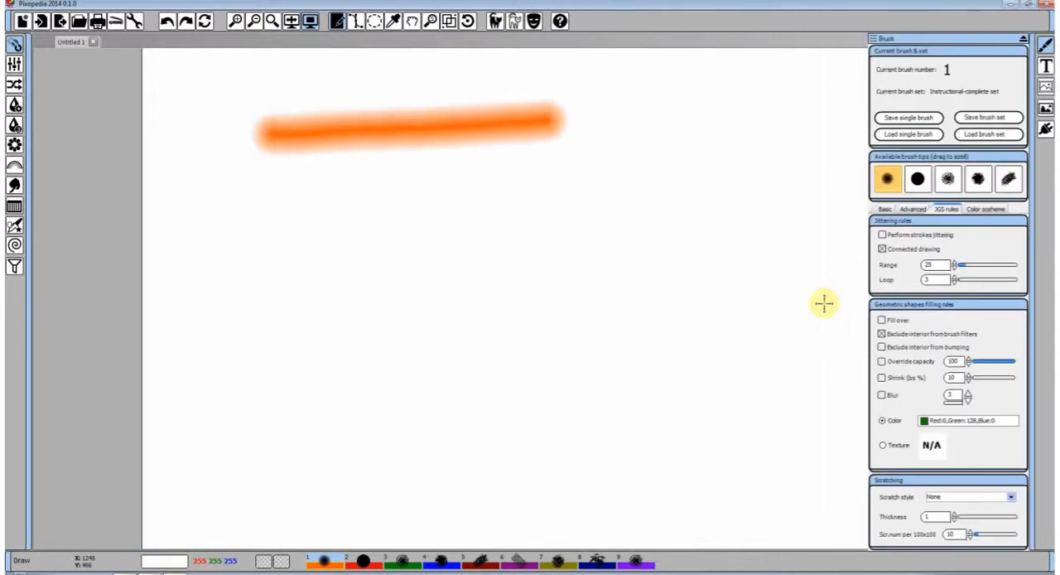
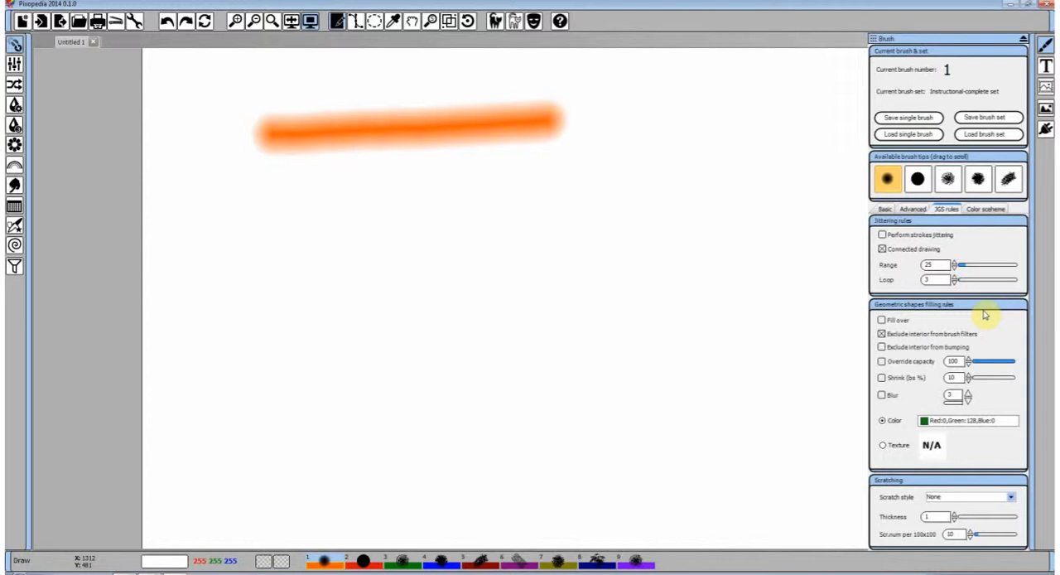
Draw a large rounded free-form shape below the straight stroke using Polygon filled (border = brush), with the solid green fill
{"action": "right_click", "coordinate": [455, 199]}
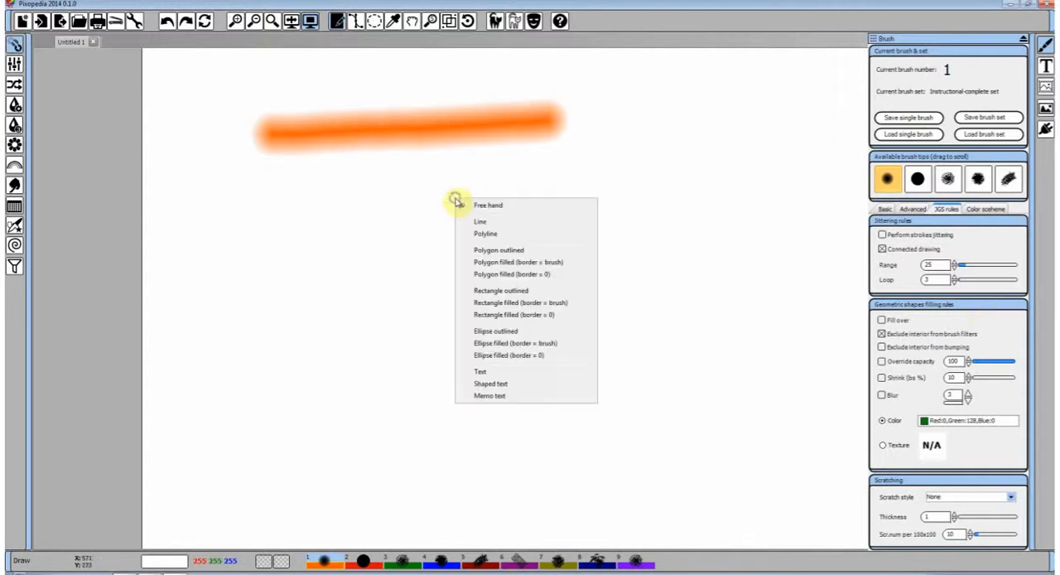
{"action": "left_click", "coordinate": [506, 262]}
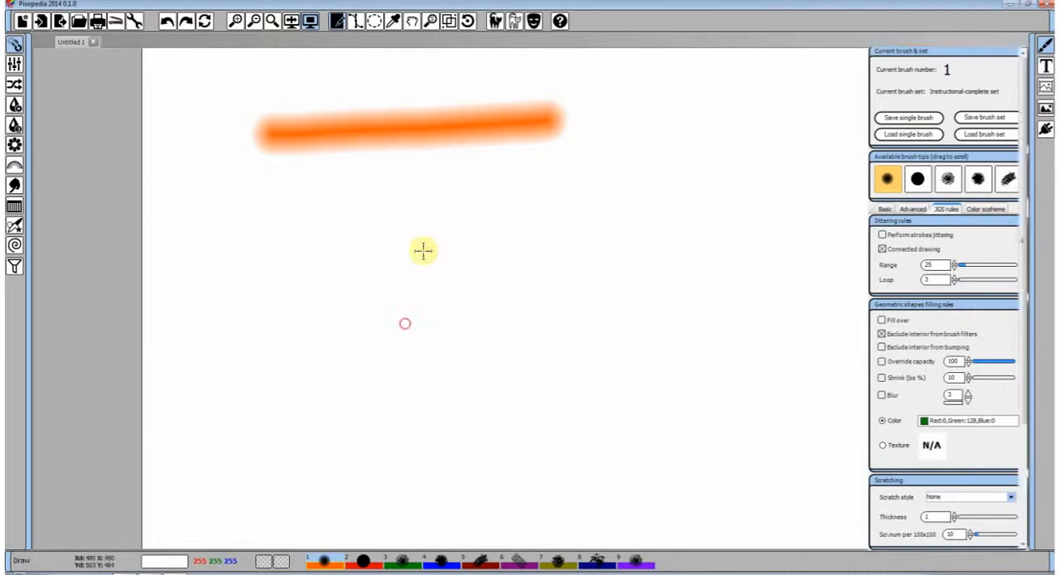
{"action": "mouse_move", "coordinate": [407, 319]}
{"action": "left_mouse_down"}
{"action": "mouse_move", "coordinate": [653, 367]}
{"action": "mouse_move", "coordinate": [580, 379]}
{"action": "left_mouse_up"}
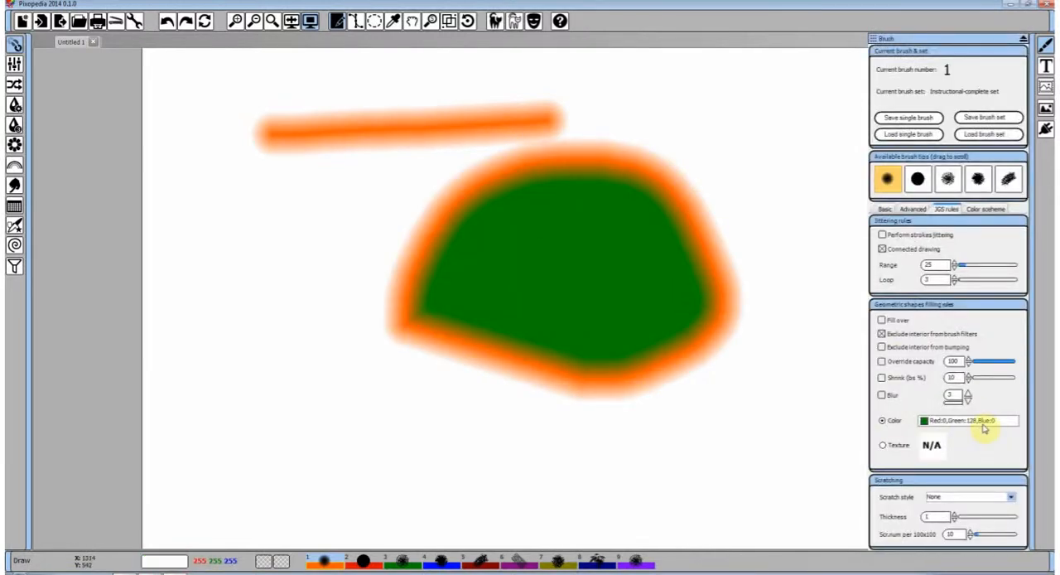
Set the shape filling to the texture tex010.jpg and draw a second filled polygon overlapping the green one
{"action": "left_click", "coordinate": [932, 445]}
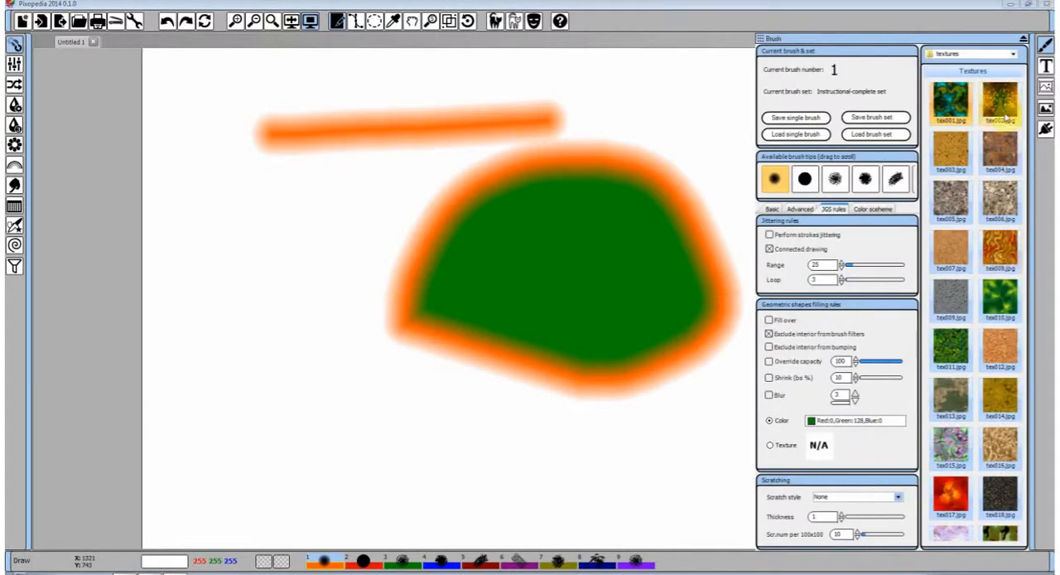
{"action": "left_click", "coordinate": [1000, 304]}
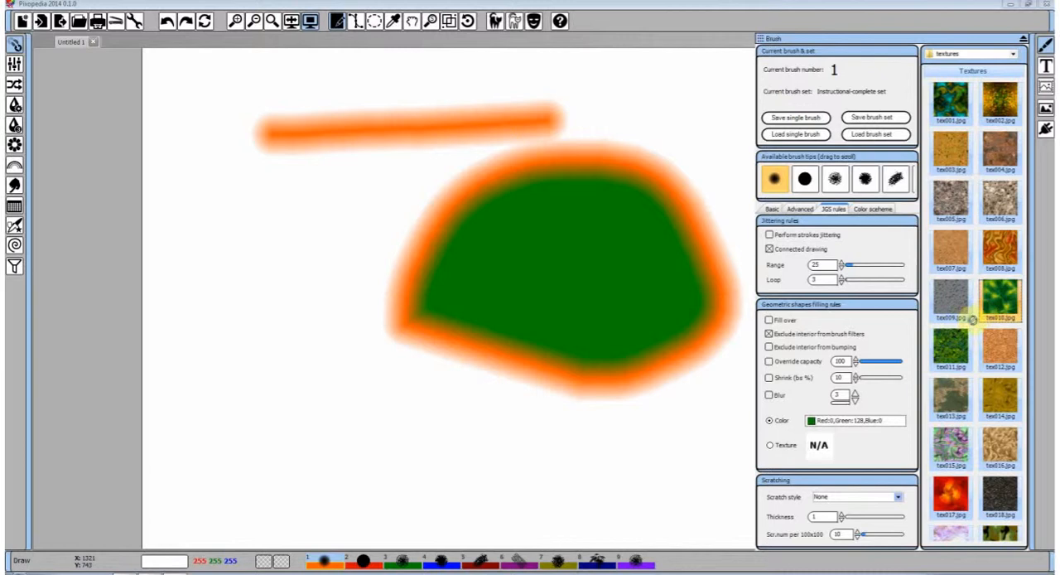
{"action": "left_click", "coordinate": [818, 448]}
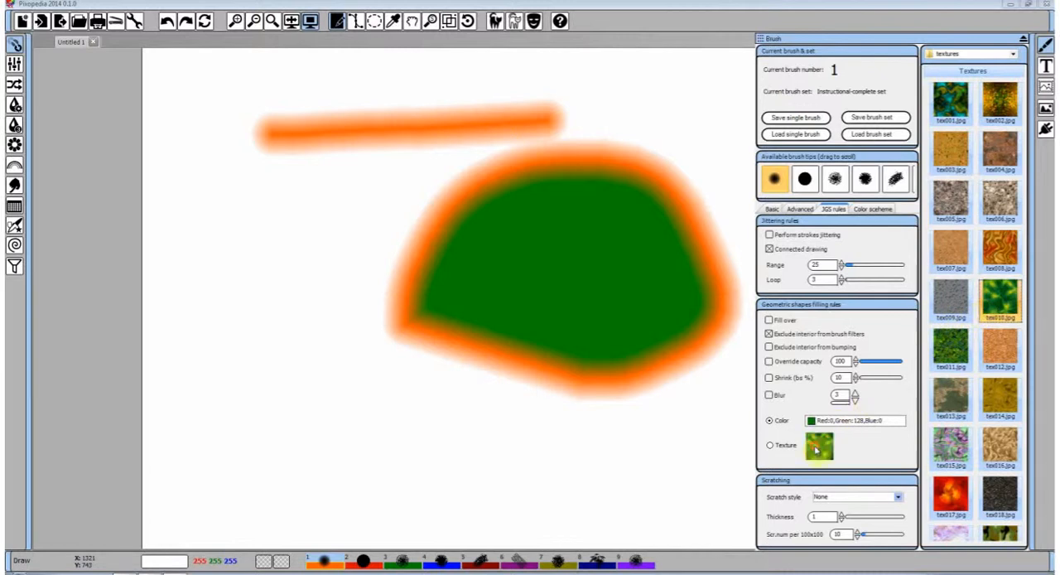
{"action": "left_click", "coordinate": [778, 446]}
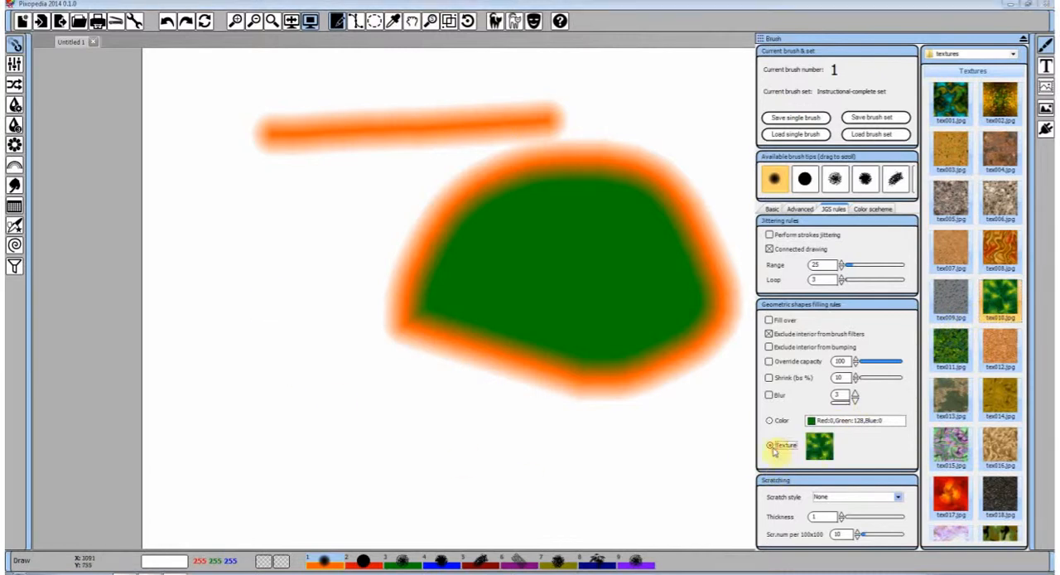
{"action": "mouse_move", "coordinate": [284, 331]}
{"action": "left_mouse_down"}
{"action": "mouse_move", "coordinate": [458, 254]}
{"action": "mouse_move", "coordinate": [514, 451]}
{"action": "mouse_move", "coordinate": [298, 476]}
{"action": "left_mouse_up"}
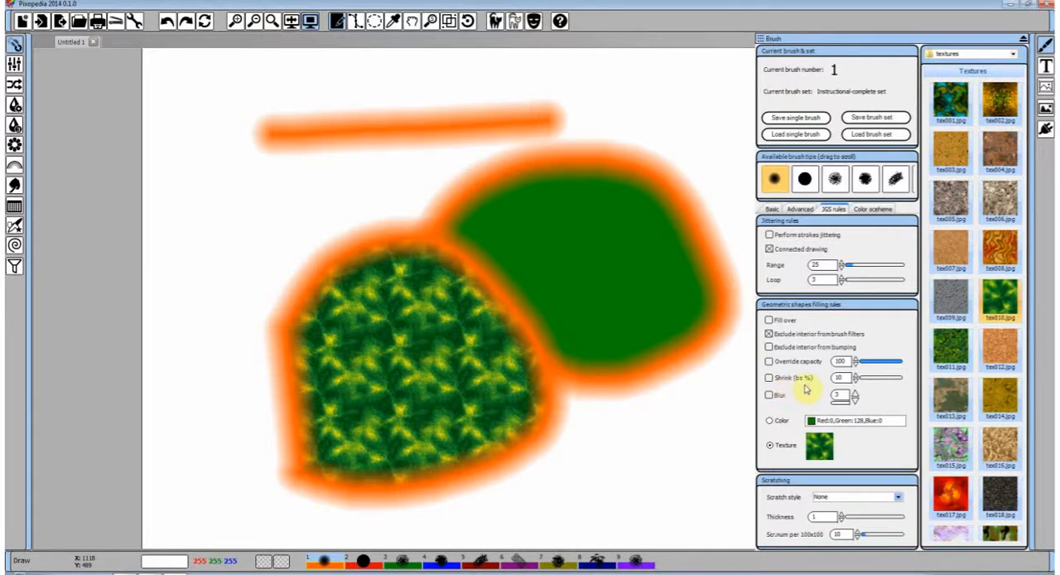
{"action": "left_click", "coordinate": [819, 447]}
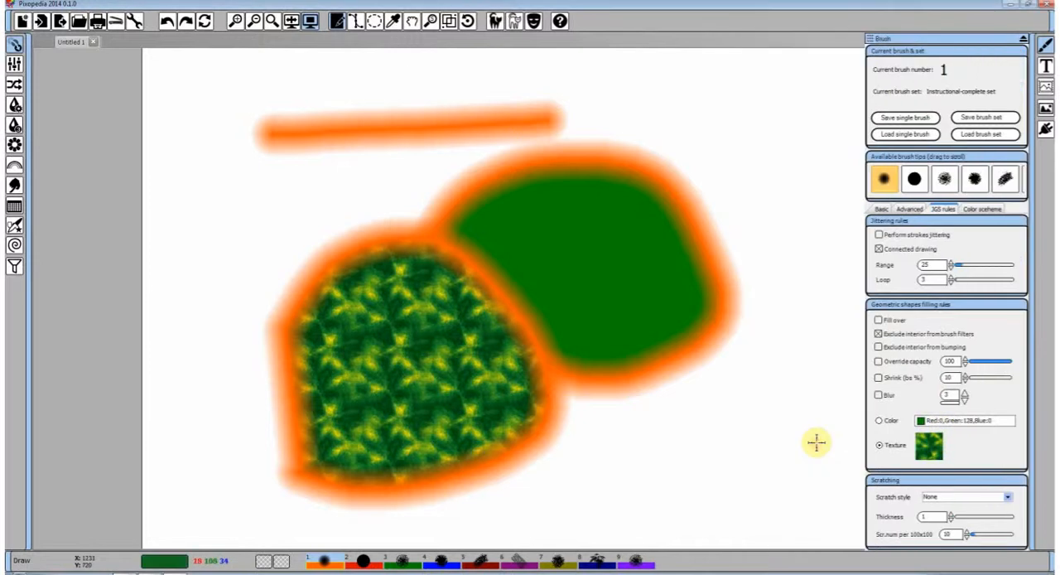
Return to Free hand drawing and undo both filled polygons and the straight stroke until the canvas is blank
{"action": "right_click", "coordinate": [445, 191]}
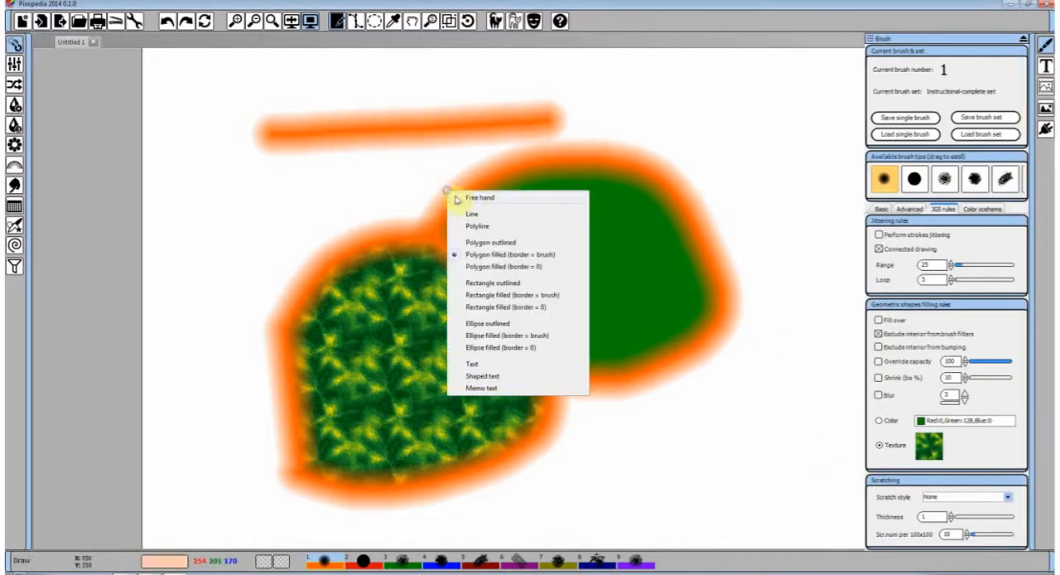
{"action": "left_click", "coordinate": [470, 199]}
{"action": "left_click", "coordinate": [170, 21]}
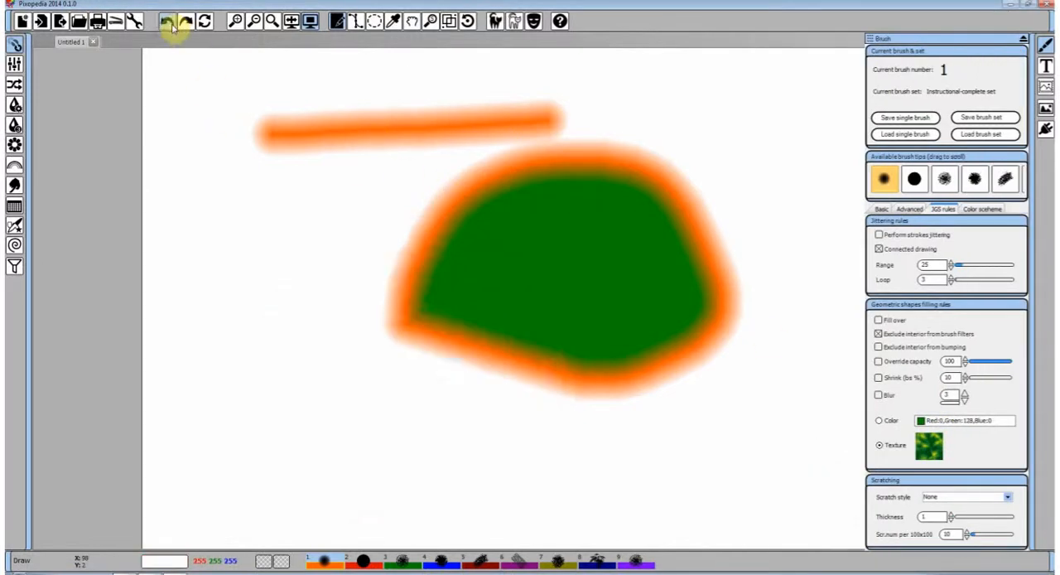
{"action": "left_click", "coordinate": [170, 21]}
{"action": "left_click", "coordinate": [170, 22]}
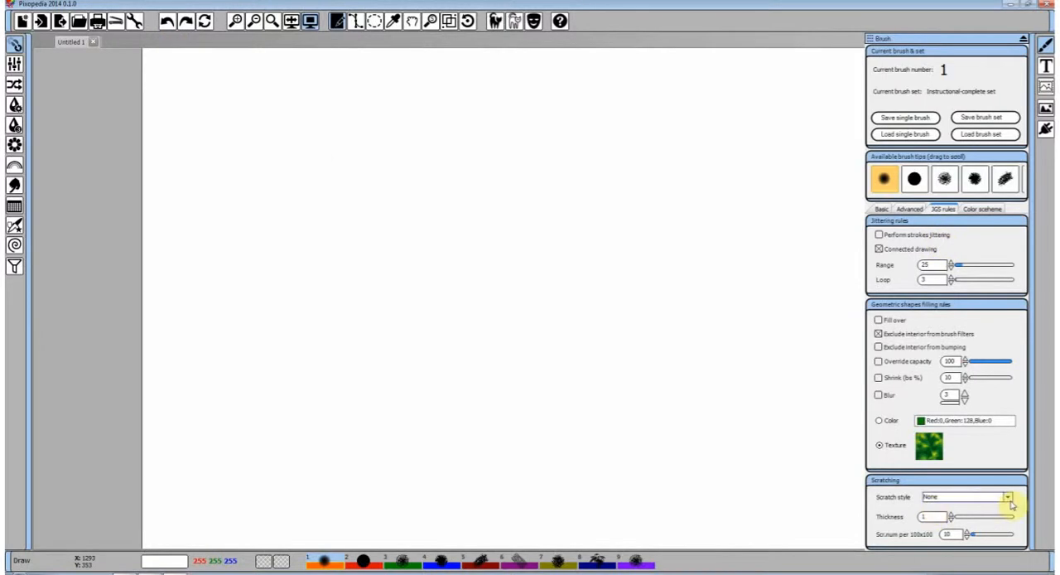
{"action": "left_click", "coordinate": [909, 208]}
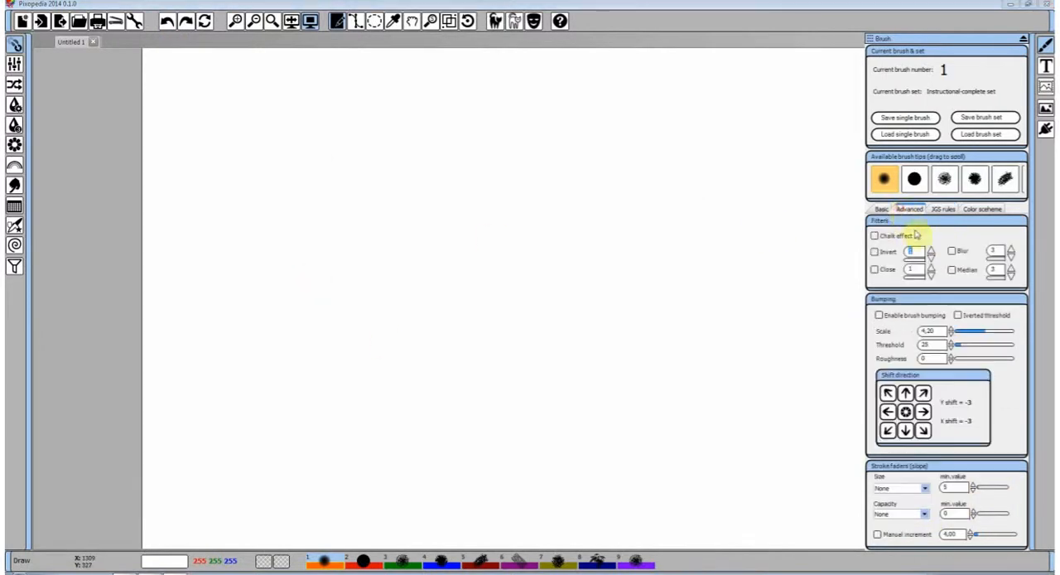
{"action": "left_click", "coordinate": [883, 208]}
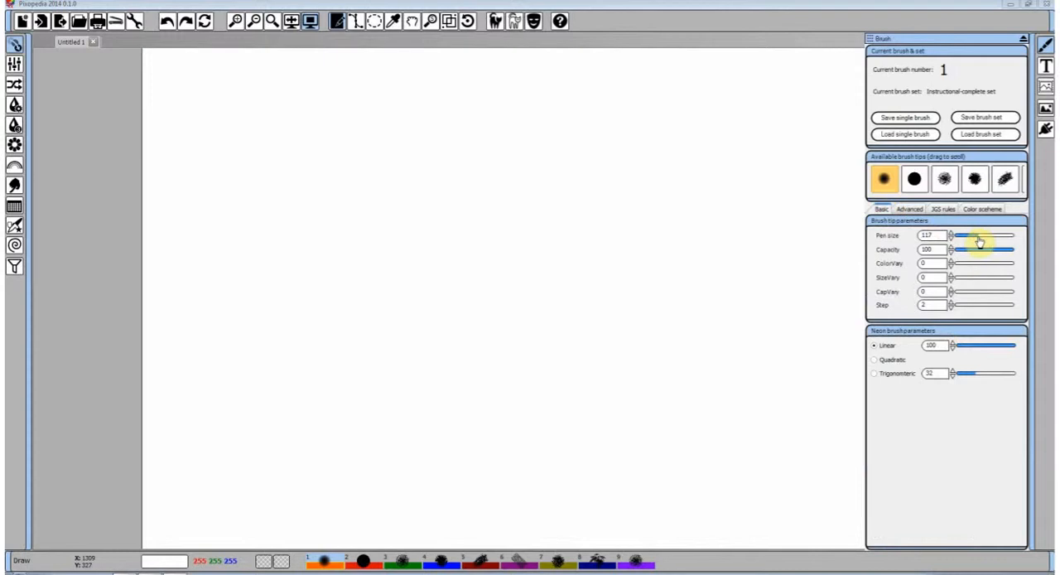
{"action": "left_click", "coordinate": [946, 210]}
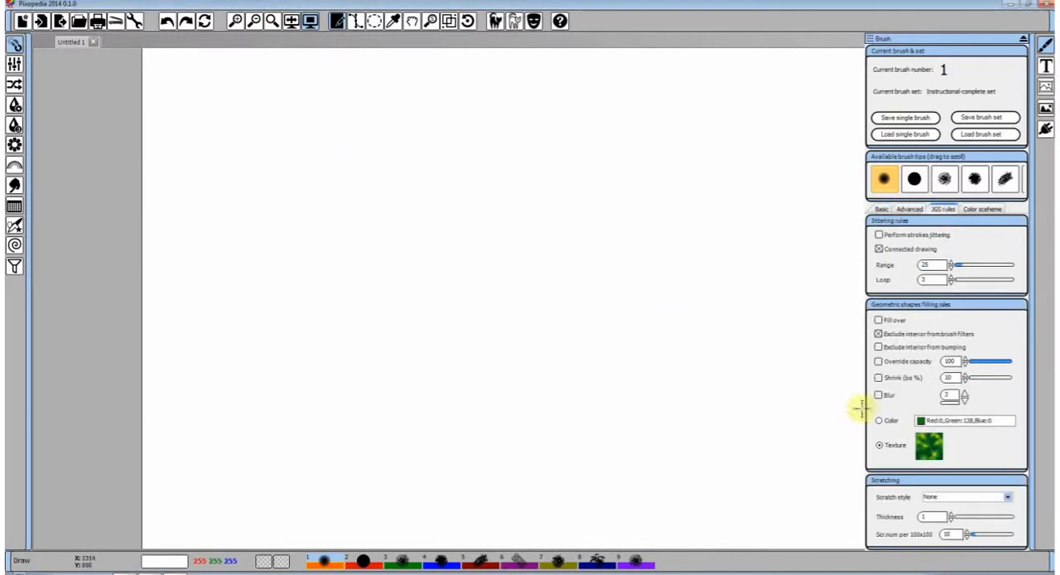
Set the scratch style to Machine gun and paint a gently wavy stroke across the upper part of the canvas
{"action": "left_click", "coordinate": [1008, 497]}
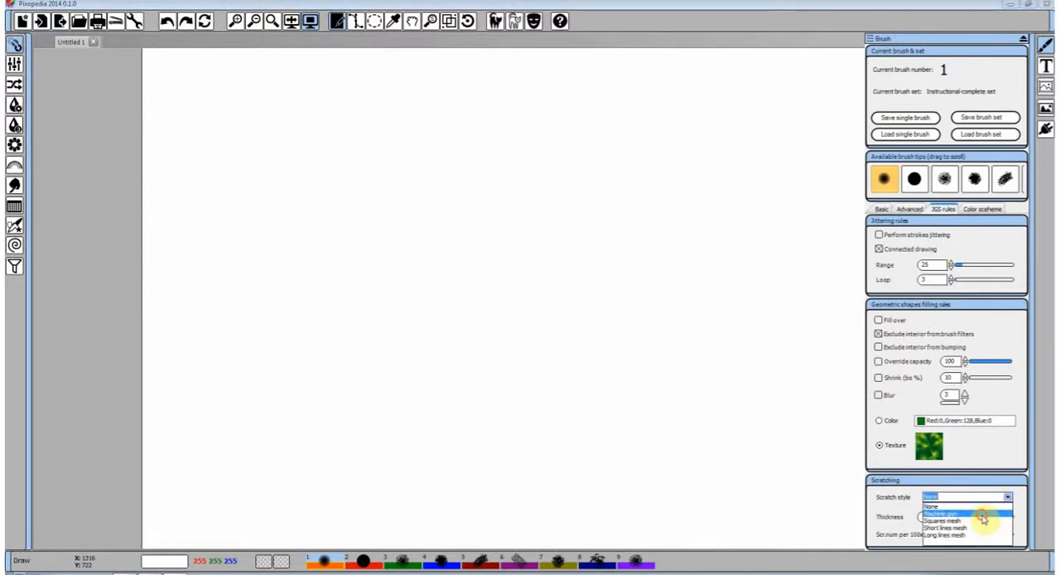
{"action": "left_click", "coordinate": [983, 516]}
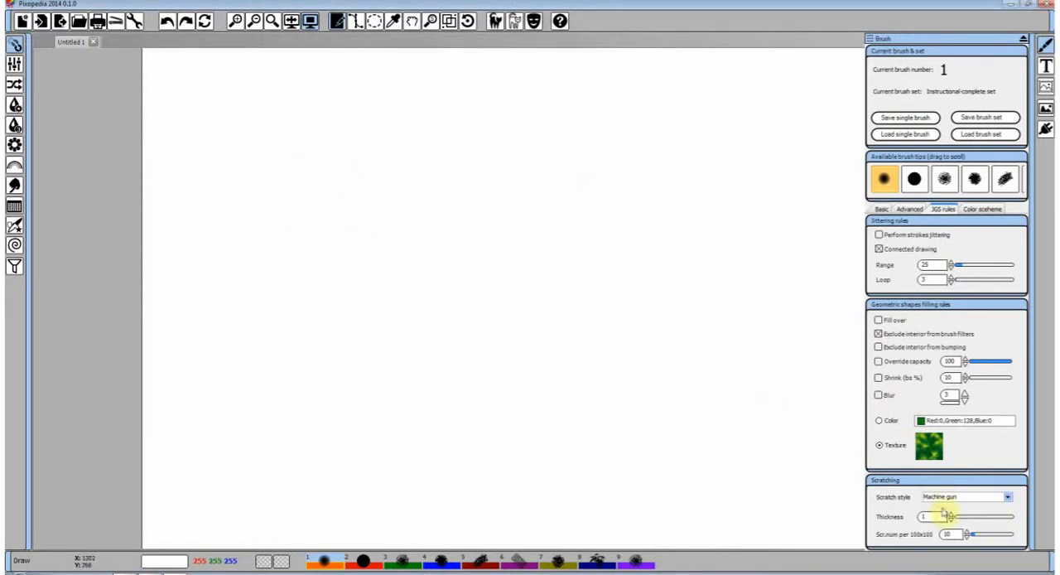
{"action": "mouse_move", "coordinate": [248, 175]}
{"action": "left_mouse_down"}
{"action": "mouse_move", "coordinate": [412, 163]}
{"action": "mouse_move", "coordinate": [617, 176]}
{"action": "left_mouse_up"}
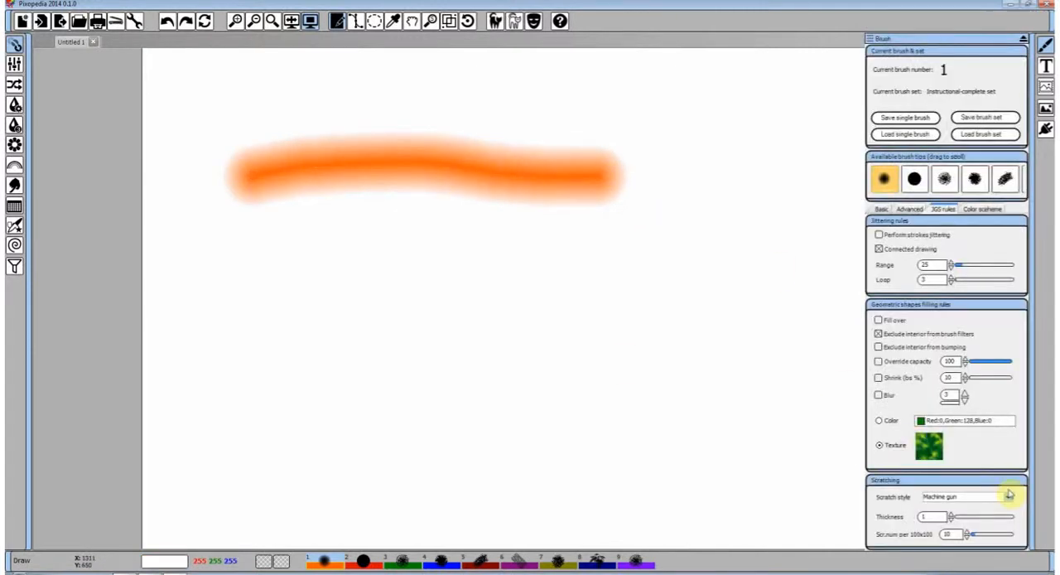
Set the scratch thickness to 4, paint several overlapping looping strokes, and undo all strokes until the canvas is blank
{"action": "left_click", "coordinate": [951, 514]}
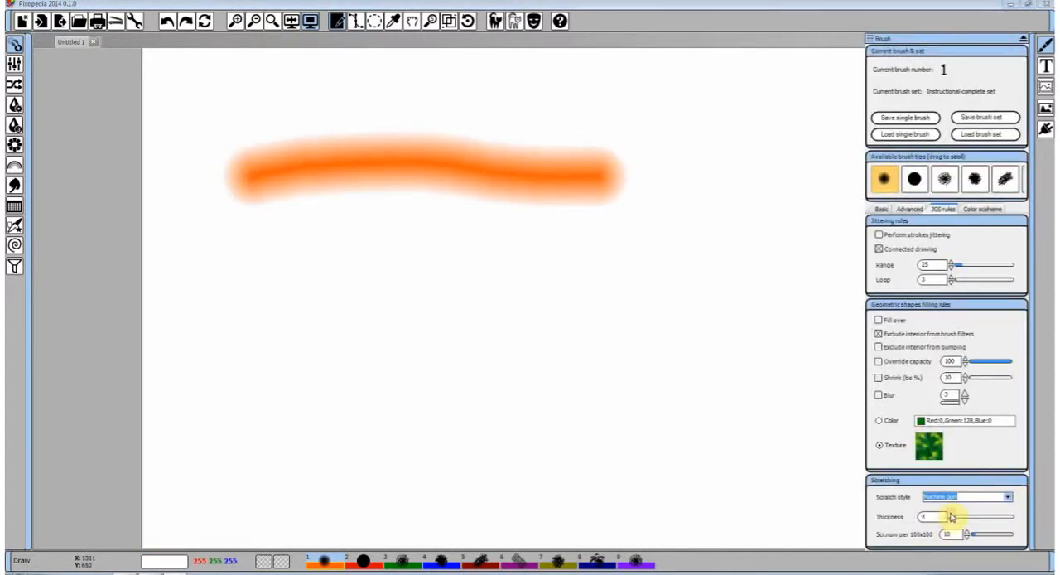
{"action": "mouse_move", "coordinate": [273, 319]}
{"action": "left_mouse_down"}
{"action": "mouse_move", "coordinate": [308, 299]}
{"action": "mouse_move", "coordinate": [660, 281]}
{"action": "mouse_move", "coordinate": [705, 266]}
{"action": "left_mouse_up"}
{"action": "mouse_move", "coordinate": [369, 358]}
{"action": "left_mouse_down"}
{"action": "mouse_move", "coordinate": [456, 355]}
{"action": "mouse_move", "coordinate": [738, 180]}
{"action": "mouse_move", "coordinate": [571, 337]}
{"action": "mouse_move", "coordinate": [398, 393]}
{"action": "left_mouse_up"}
{"action": "mouse_move", "coordinate": [358, 174]}
{"action": "left_mouse_down"}
{"action": "mouse_move", "coordinate": [560, 400]}
{"action": "mouse_move", "coordinate": [656, 420]}
{"action": "mouse_move", "coordinate": [628, 290]}
{"action": "mouse_move", "coordinate": [324, 426]}
{"action": "mouse_move", "coordinate": [424, 275]}
{"action": "mouse_move", "coordinate": [650, 221]}
{"action": "left_mouse_up"}
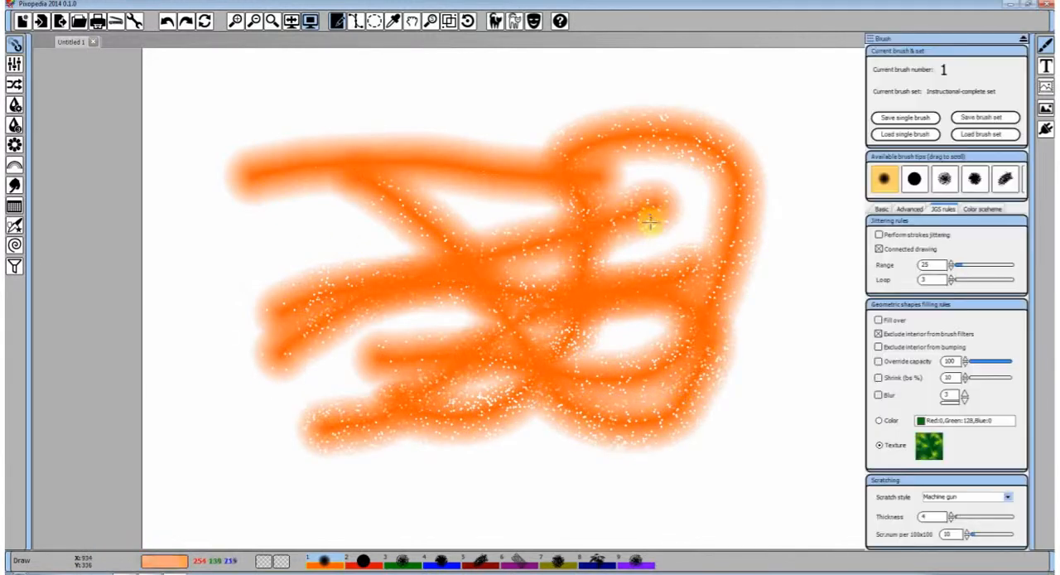
{"action": "left_click", "coordinate": [165, 22]}
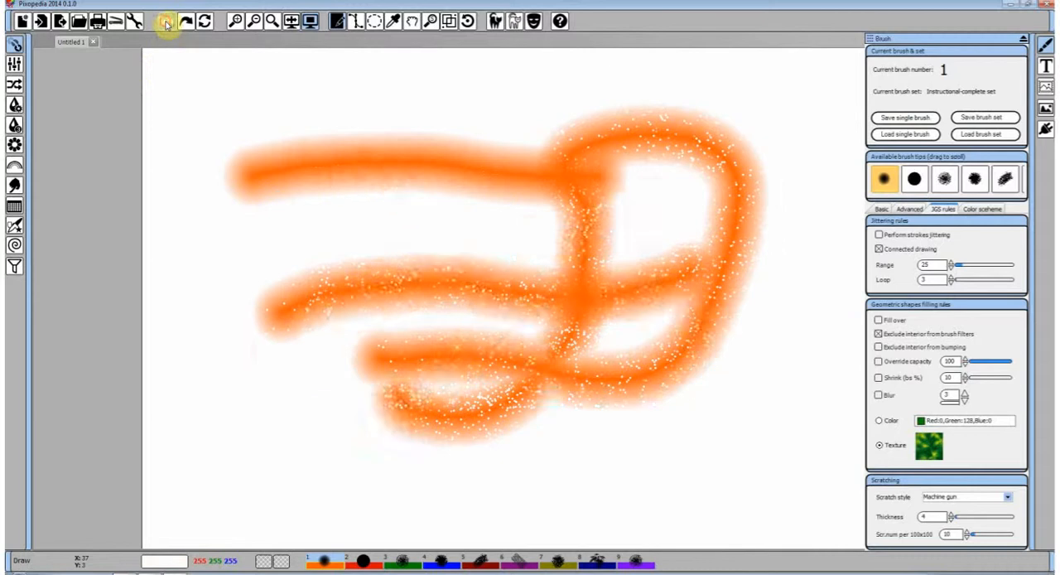
Set the scratch style to Squares mesh and paint a slightly curved stroke across the canvas
{"action": "left_click", "coordinate": [1006, 497]}
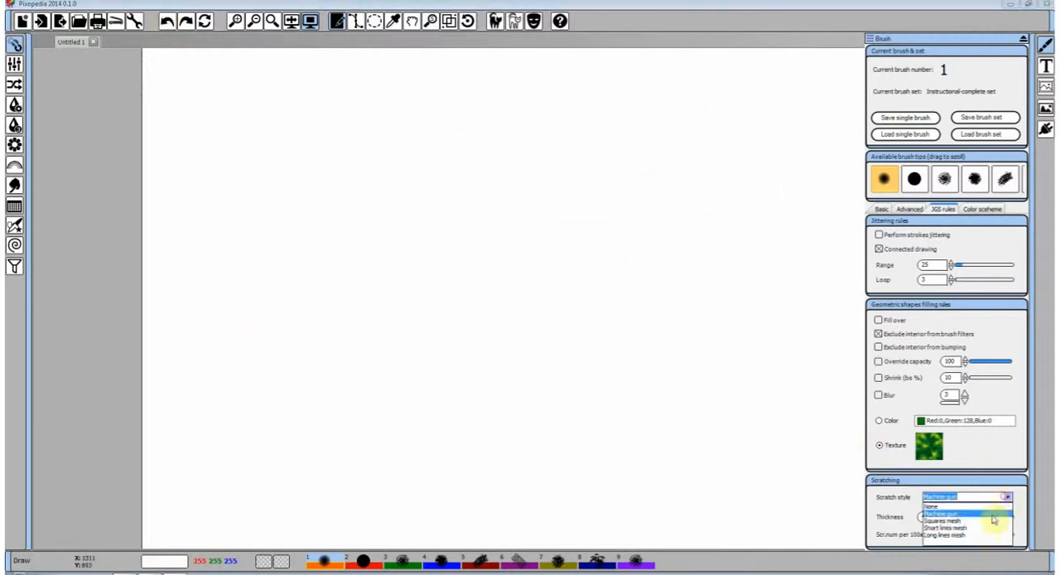
{"action": "left_click", "coordinate": [984, 520]}
{"action": "left_click_drag", "start_coordinate": [237, 249], "coordinate": [529, 275]}
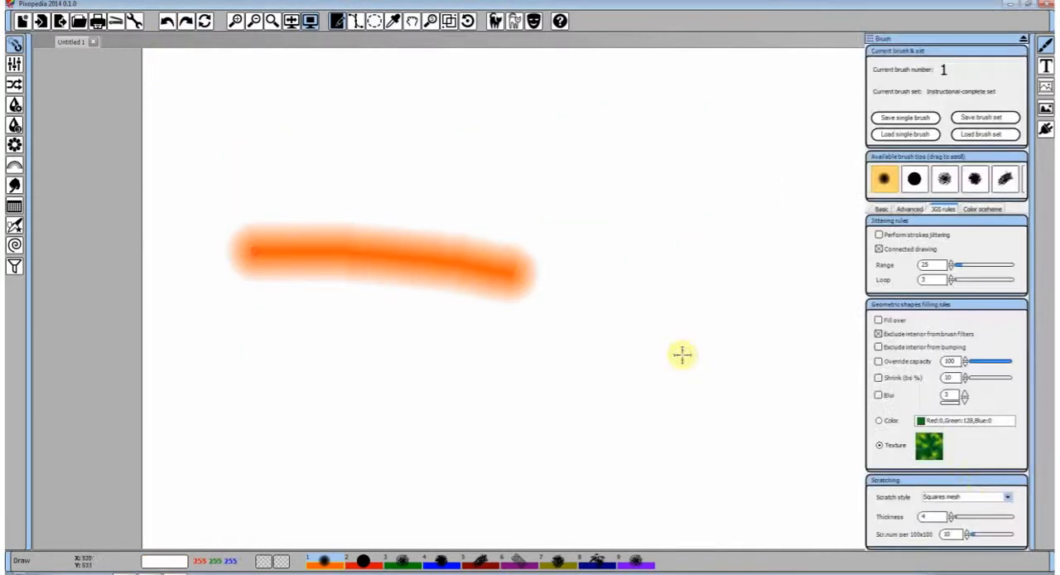
Set the scratch style to Short lines mesh and paint overlapping looping strokes, first at thickness 4 and then at thickness 1
{"action": "left_click", "coordinate": [1009, 497]}
{"action": "left_click", "coordinate": [994, 526]}
{"action": "mouse_move", "coordinate": [377, 332]}
{"action": "left_mouse_down"}
{"action": "mouse_move", "coordinate": [617, 294]}
{"action": "mouse_move", "coordinate": [731, 246]}
{"action": "mouse_move", "coordinate": [629, 193]}
{"action": "mouse_move", "coordinate": [671, 348]}
{"action": "mouse_move", "coordinate": [666, 377]}
{"action": "left_mouse_up"}
{"action": "mouse_move", "coordinate": [892, 450]}
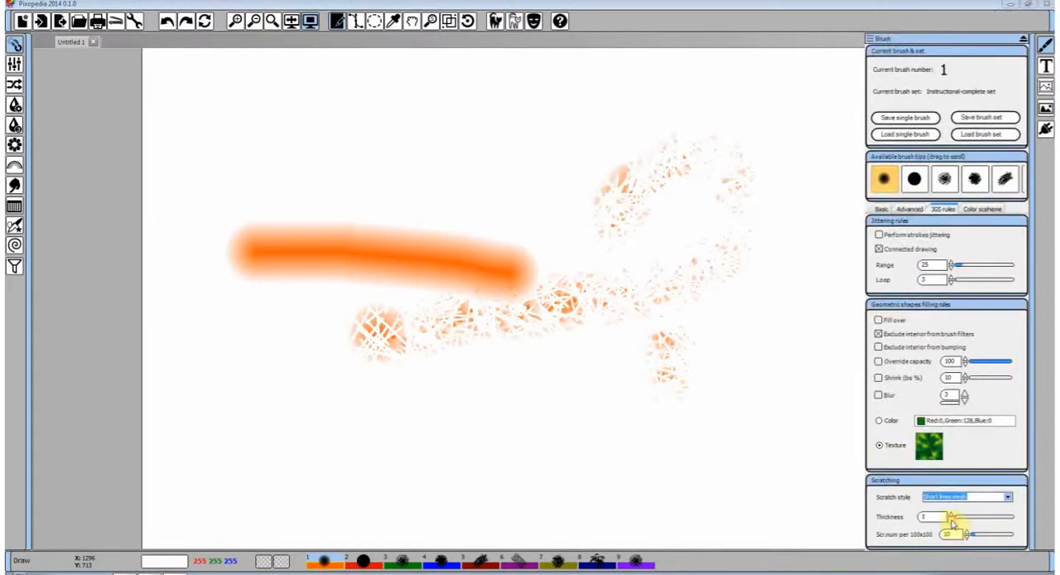
{"action": "mouse_move", "coordinate": [486, 433]}
{"action": "left_mouse_down"}
{"action": "mouse_move", "coordinate": [551, 408]}
{"action": "mouse_move", "coordinate": [677, 213]}
{"action": "mouse_move", "coordinate": [397, 150]}
{"action": "mouse_move", "coordinate": [502, 370]}
{"action": "mouse_move", "coordinate": [365, 384]}
{"action": "mouse_move", "coordinate": [406, 293]}
{"action": "mouse_move", "coordinate": [700, 200]}
{"action": "mouse_move", "coordinate": [612, 189]}
{"action": "mouse_move", "coordinate": [566, 412]}
{"action": "mouse_move", "coordinate": [349, 308]}
{"action": "mouse_move", "coordinate": [420, 121]}
{"action": "mouse_move", "coordinate": [566, 287]}
{"action": "mouse_move", "coordinate": [705, 296]}
{"action": "left_mouse_up"}
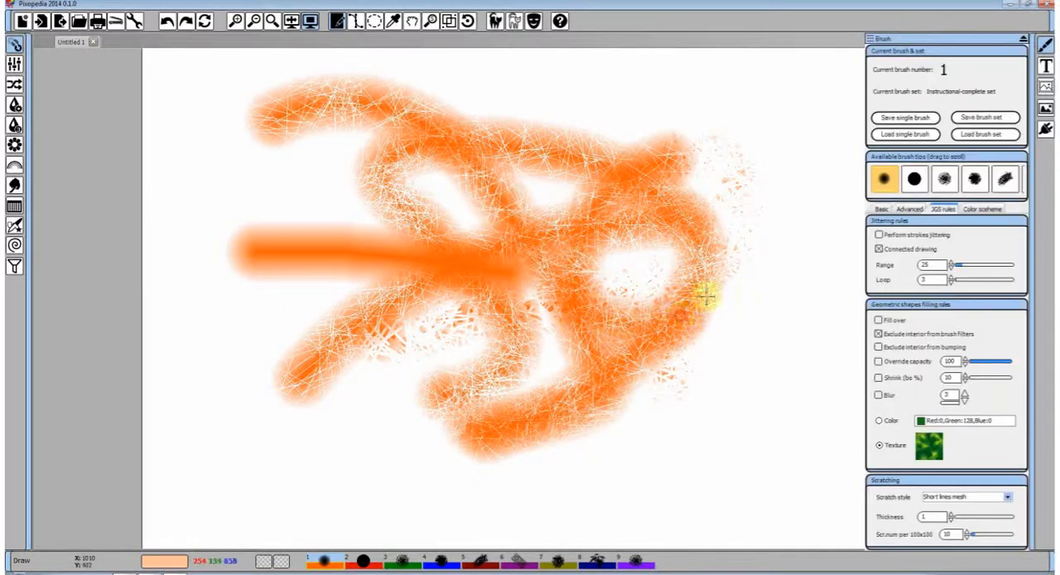
Enable the Blur filter and brush bumping, and paint several curved strokes over the scratched ones
{"action": "left_click", "coordinate": [910, 208]}
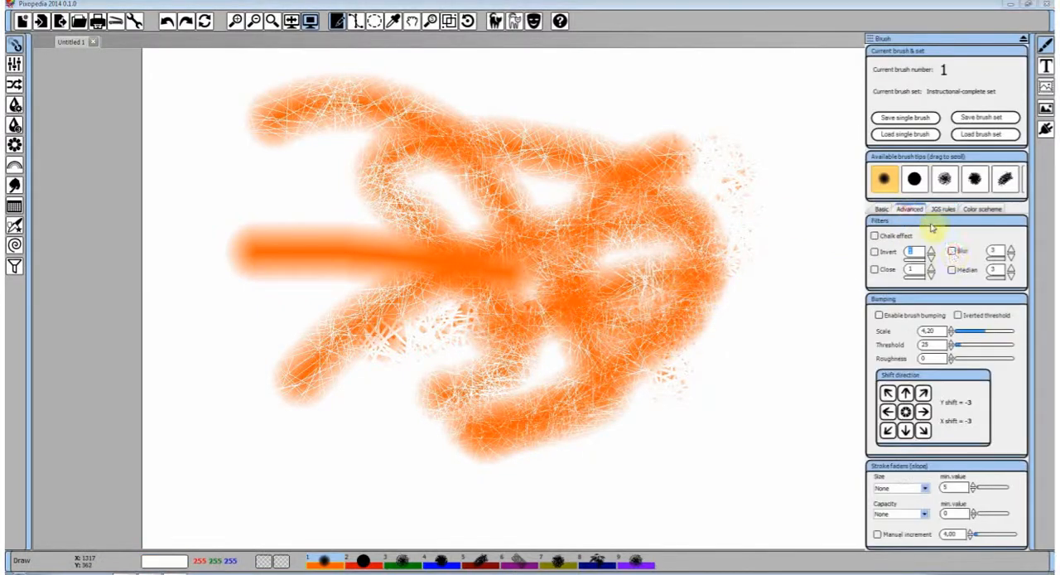
{"action": "left_click", "coordinate": [953, 251]}
{"action": "left_click", "coordinate": [880, 315]}
{"action": "mouse_move", "coordinate": [701, 384]}
{"action": "left_mouse_down"}
{"action": "mouse_move", "coordinate": [761, 213]}
{"action": "mouse_move", "coordinate": [618, 217]}
{"action": "left_mouse_up"}
{"action": "mouse_move", "coordinate": [584, 339]}
{"action": "left_mouse_down"}
{"action": "mouse_move", "coordinate": [352, 394]}
{"action": "mouse_move", "coordinate": [355, 320]}
{"action": "mouse_move", "coordinate": [580, 290]}
{"action": "mouse_move", "coordinate": [649, 419]}
{"action": "mouse_move", "coordinate": [672, 255]}
{"action": "mouse_move", "coordinate": [530, 338]}
{"action": "mouse_move", "coordinate": [402, 363]}
{"action": "mouse_move", "coordinate": [498, 218]}
{"action": "mouse_move", "coordinate": [728, 306]}
{"action": "mouse_move", "coordinate": [747, 237]}
{"action": "mouse_move", "coordinate": [545, 296]}
{"action": "mouse_move", "coordinate": [630, 263]}
{"action": "left_mouse_up"}
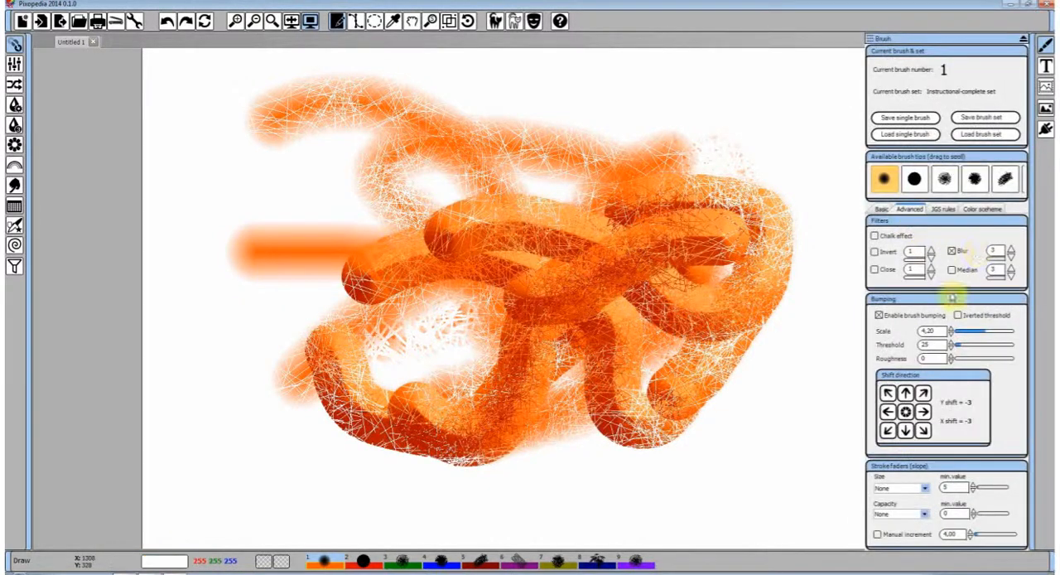
Turn off brush bumping and the Blur filter, and undo all the painted strokes until the canvas is blank
{"action": "left_click", "coordinate": [880, 314]}
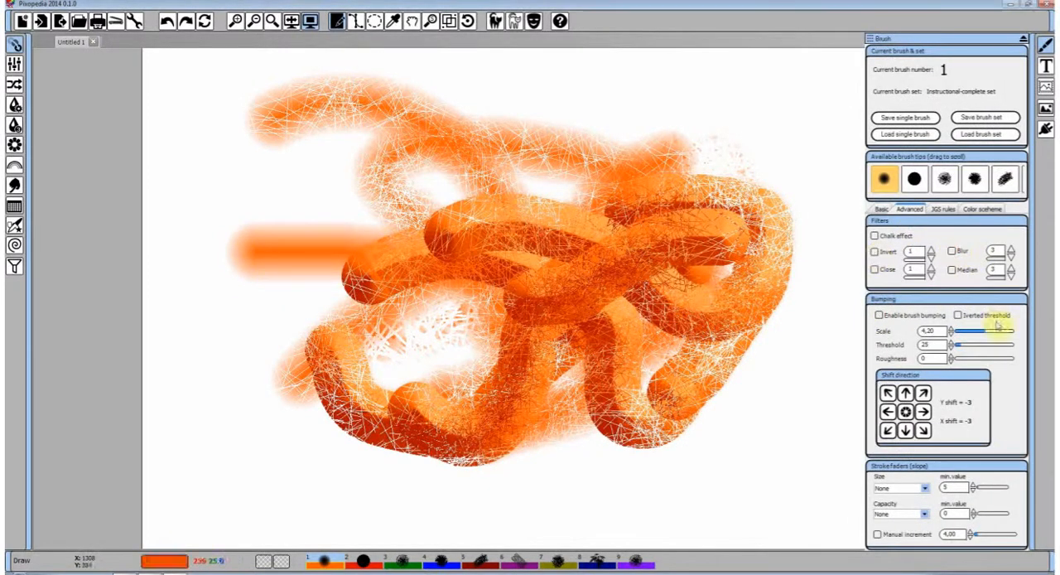
{"action": "left_click", "coordinate": [943, 209]}
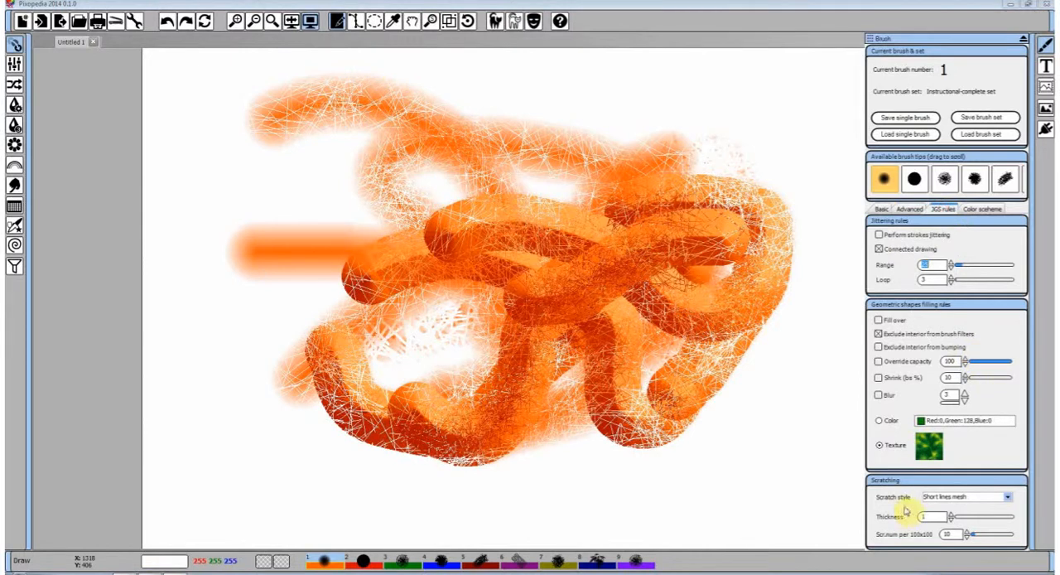
{"action": "left_click", "coordinate": [166, 24]}
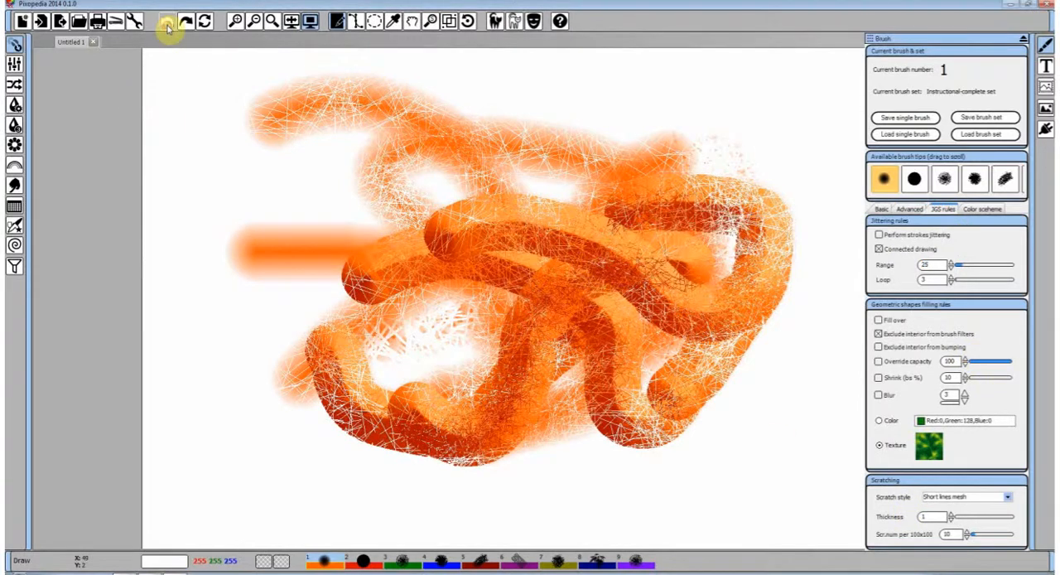
{"action": "left_click", "coordinate": [167, 24]}
{"action": "left_click", "coordinate": [166, 24]}
{"action": "left_click", "coordinate": [167, 24]}
{"action": "left_click", "coordinate": [166, 24]}
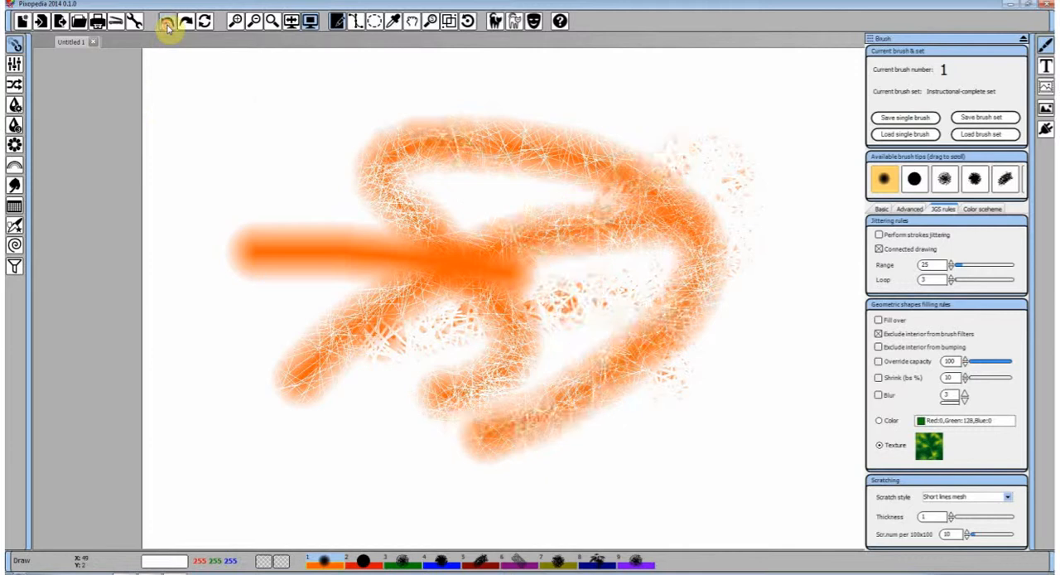
{"action": "left_click", "coordinate": [166, 24]}
{"action": "left_click", "coordinate": [167, 24]}
{"action": "left_click", "coordinate": [167, 24]}
{"action": "left_click", "coordinate": [166, 24]}
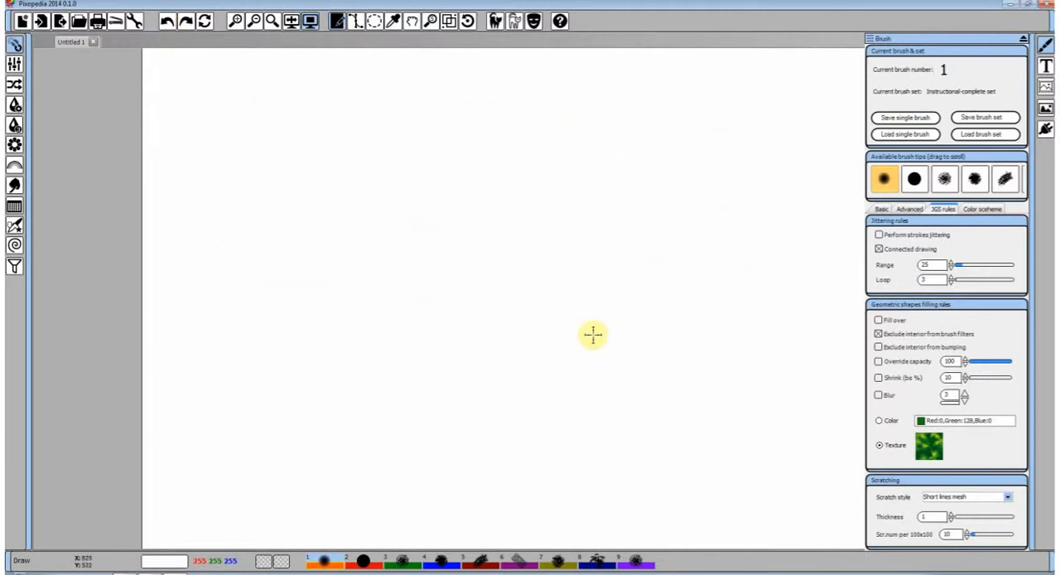
Switch to brush number 2, the solid square brush, and set its pen size to 55 in the basic brush parameters
{"action": "left_click", "coordinate": [882, 209]}
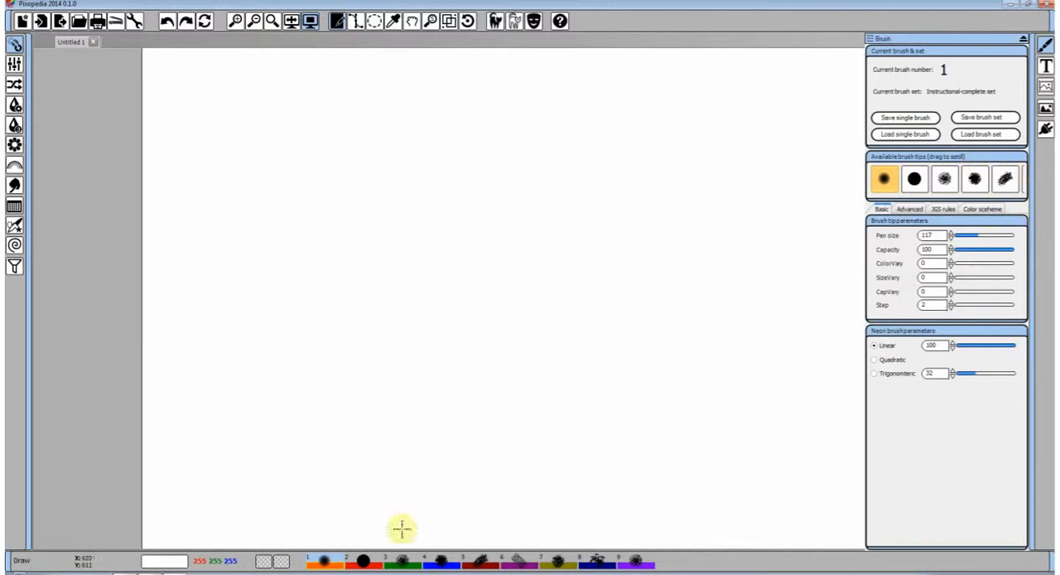
{"action": "left_click", "coordinate": [364, 561]}
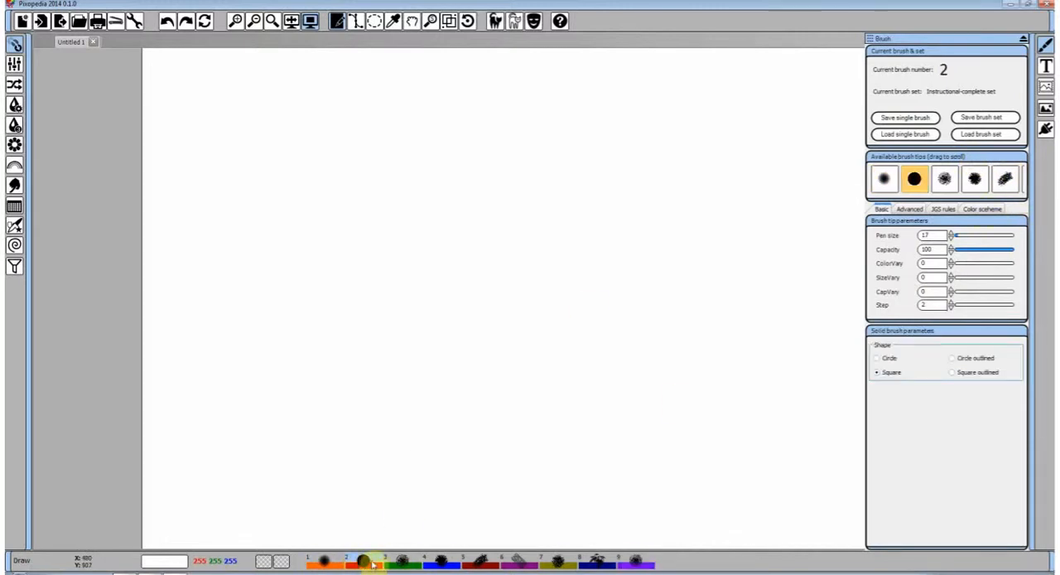
{"action": "left_click", "coordinate": [963, 237]}
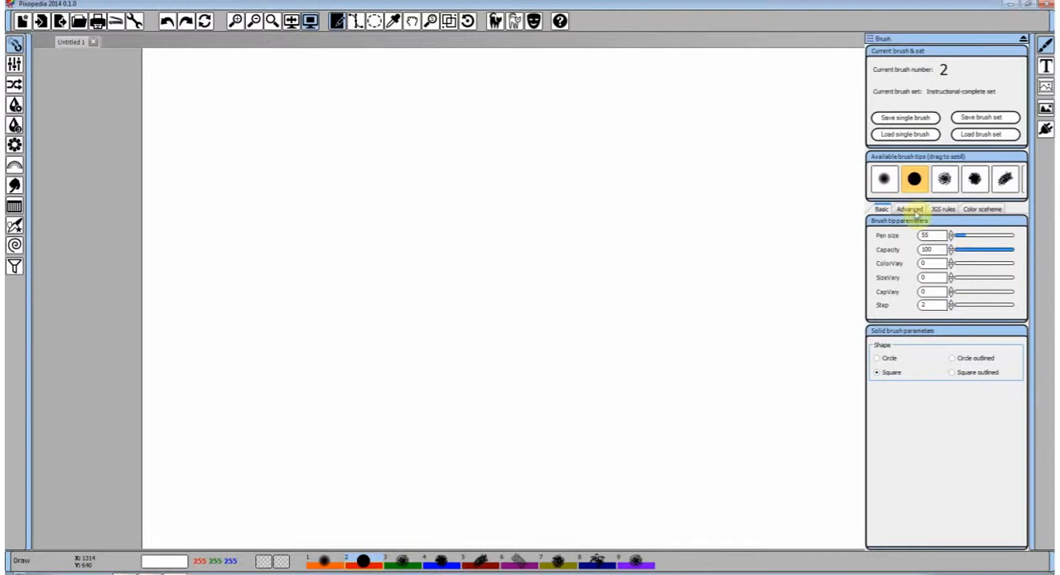
Paint one long looping red stroke with the solid square brush and undo it
{"action": "left_click", "coordinate": [911, 209]}
{"action": "left_click", "coordinate": [882, 209]}
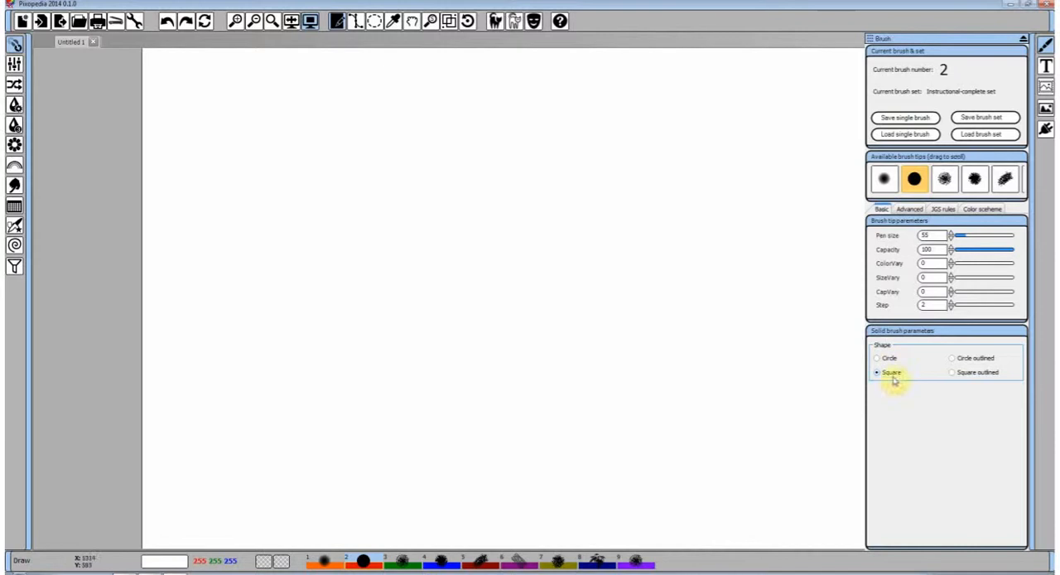
{"action": "mouse_move", "coordinate": [238, 152]}
{"action": "left_mouse_down"}
{"action": "mouse_move", "coordinate": [386, 158]}
{"action": "mouse_move", "coordinate": [699, 207]}
{"action": "mouse_move", "coordinate": [300, 317]}
{"action": "mouse_move", "coordinate": [653, 380]}
{"action": "mouse_move", "coordinate": [552, 448]}
{"action": "left_mouse_up"}
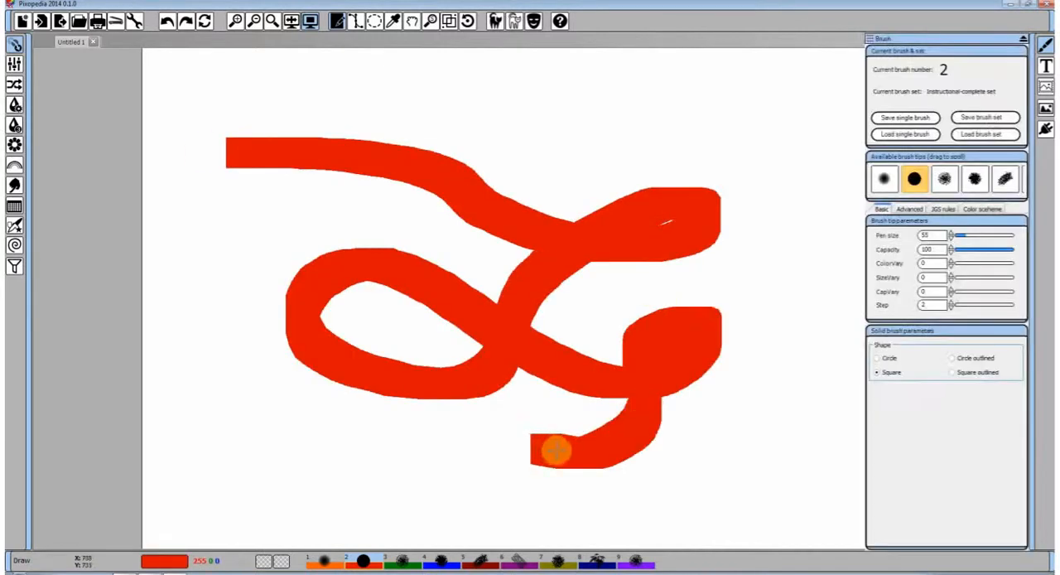
{"action": "left_click", "coordinate": [167, 21]}
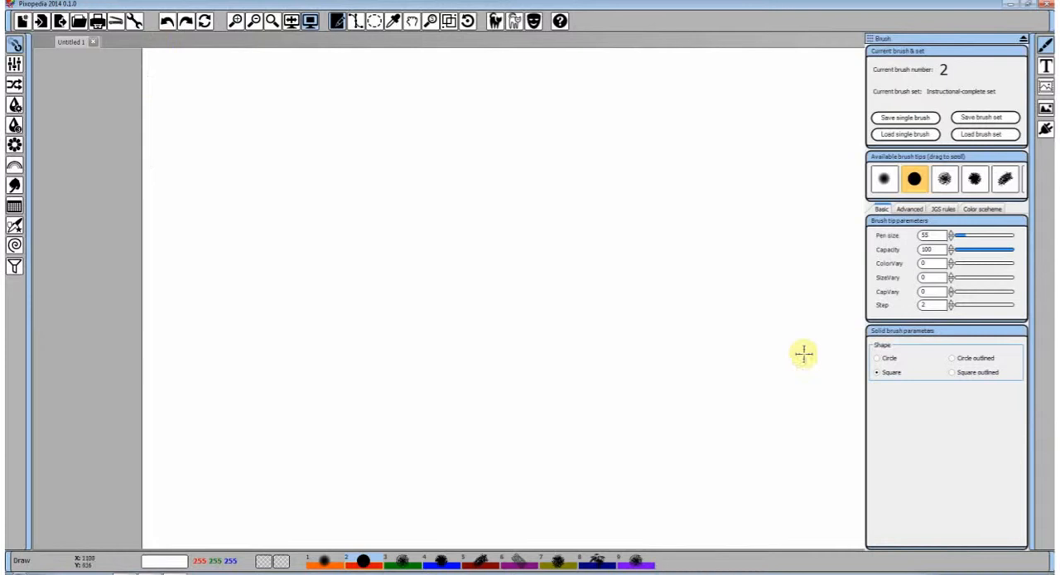
Paint a curved stroke with the Circle shape and a wavy one with Circle outlined, and undo both
{"action": "left_click", "coordinate": [881, 365]}
{"action": "mouse_move", "coordinate": [386, 217]}
{"action": "left_mouse_down"}
{"action": "mouse_move", "coordinate": [613, 201]}
{"action": "mouse_move", "coordinate": [594, 263]}
{"action": "left_mouse_up"}
{"action": "left_click", "coordinate": [952, 358]}
{"action": "mouse_move", "coordinate": [700, 411]}
{"action": "left_mouse_down"}
{"action": "mouse_move", "coordinate": [725, 316]}
{"action": "mouse_move", "coordinate": [461, 321]}
{"action": "mouse_move", "coordinate": [354, 223]}
{"action": "mouse_move", "coordinate": [312, 314]}
{"action": "mouse_move", "coordinate": [398, 383]}
{"action": "left_mouse_up"}
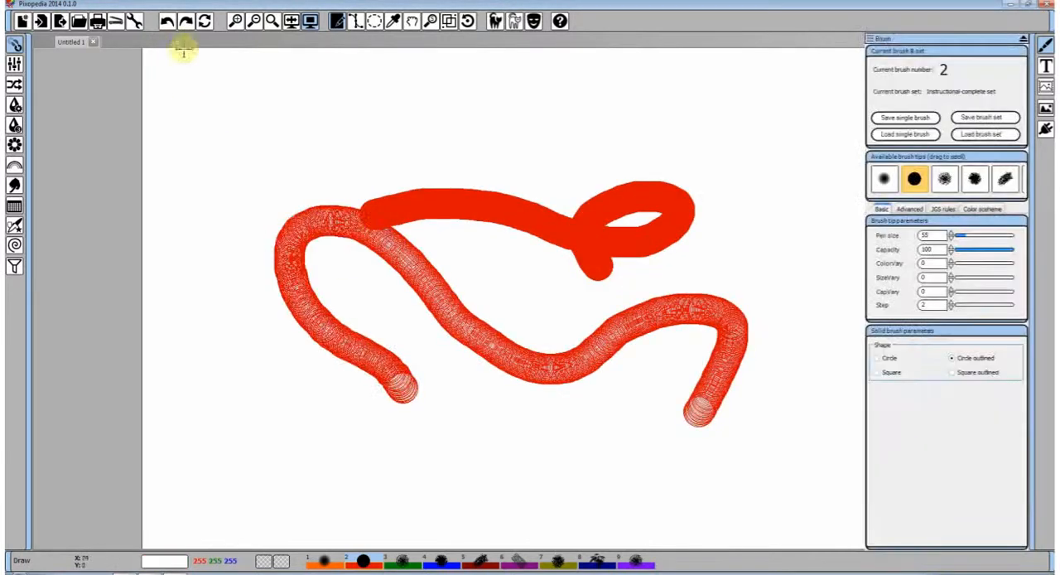
{"action": "left_click", "coordinate": [169, 21]}
{"action": "left_click", "coordinate": [169, 22]}
Paint curved strokes of circle outlines jittered at range 31, without and with the Blur filter, and undo them
{"action": "left_click", "coordinate": [943, 209]}
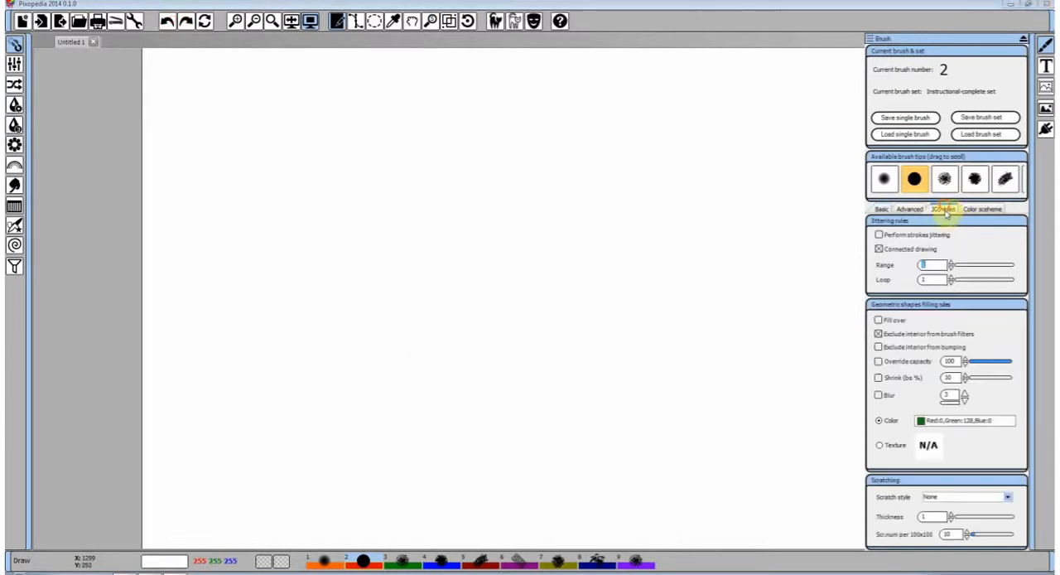
{"action": "mouse_move", "coordinate": [516, 225]}
{"action": "left_mouse_down"}
{"action": "mouse_move", "coordinate": [666, 217]}
{"action": "mouse_move", "coordinate": [684, 187]}
{"action": "mouse_move", "coordinate": [680, 312]}
{"action": "mouse_move", "coordinate": [491, 326]}
{"action": "mouse_move", "coordinate": [295, 222]}
{"action": "mouse_move", "coordinate": [323, 267]}
{"action": "left_mouse_up"}
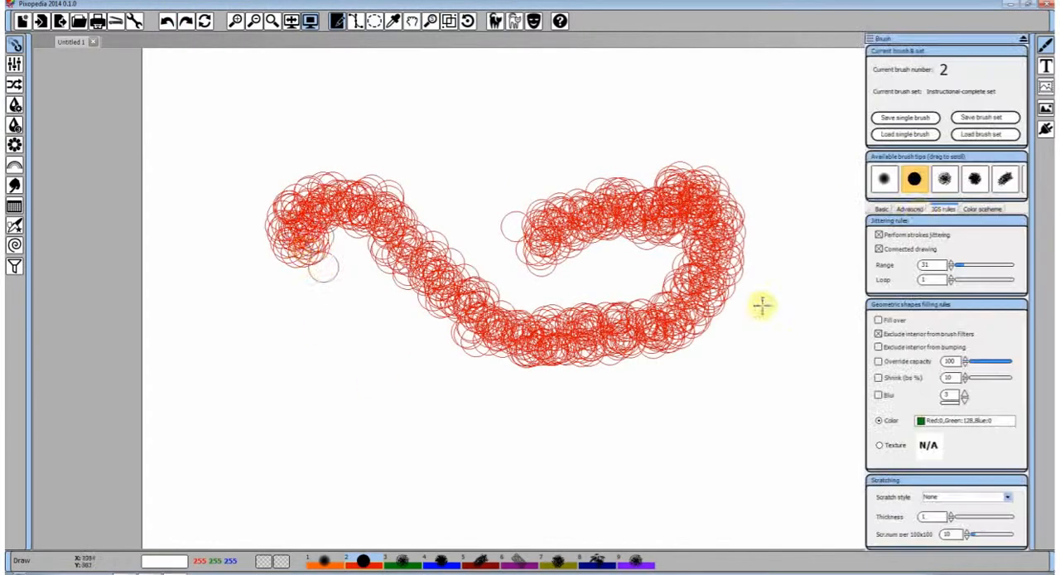
{"action": "left_click", "coordinate": [910, 209]}
{"action": "left_click", "coordinate": [952, 250]}
{"action": "mouse_move", "coordinate": [762, 377]}
{"action": "left_mouse_down"}
{"action": "mouse_move", "coordinate": [787, 254]}
{"action": "mouse_move", "coordinate": [539, 411]}
{"action": "mouse_move", "coordinate": [439, 212]}
{"action": "left_mouse_up"}
{"action": "left_click", "coordinate": [166, 21]}
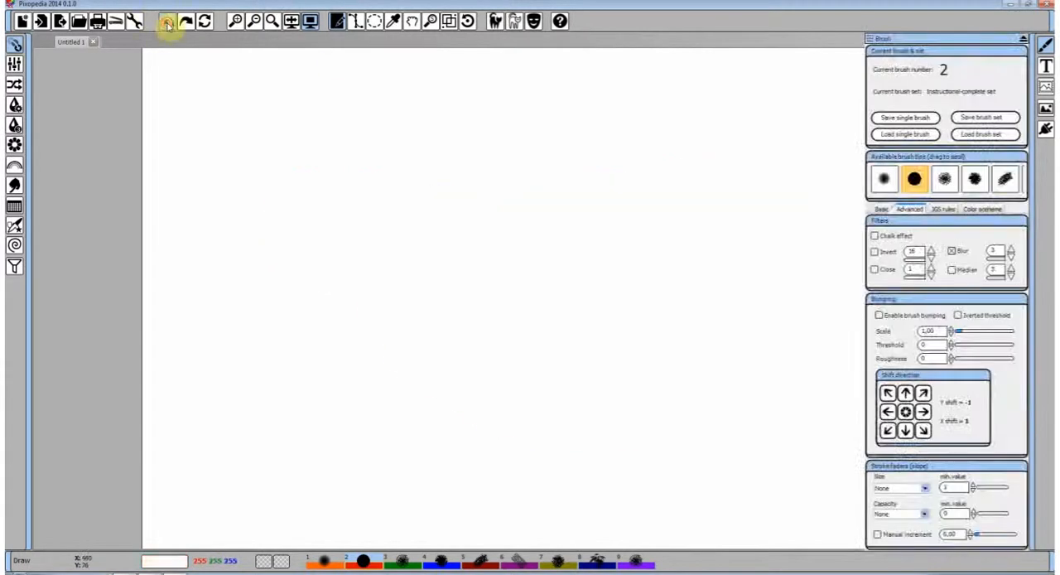
Set the solid brush's shape to Square outlined, paint a broad S-shaped jittered stroke and undo it
{"action": "left_click", "coordinate": [881, 209]}
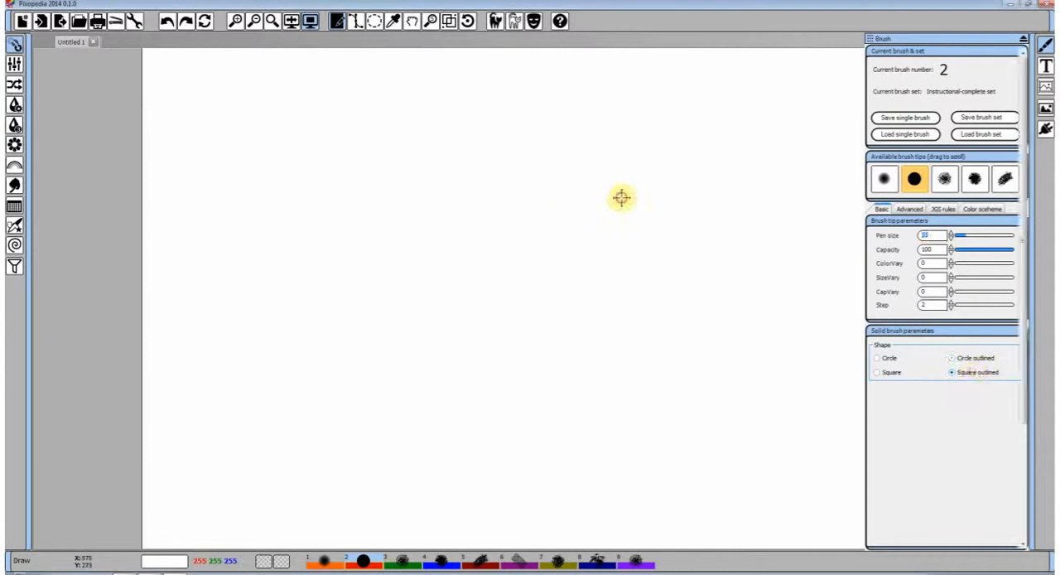
{"action": "mouse_move", "coordinate": [621, 197]}
{"action": "left_mouse_down"}
{"action": "mouse_move", "coordinate": [507, 166]}
{"action": "mouse_move", "coordinate": [497, 271]}
{"action": "mouse_move", "coordinate": [561, 367]}
{"action": "mouse_move", "coordinate": [280, 287]}
{"action": "mouse_move", "coordinate": [320, 371]}
{"action": "mouse_move", "coordinate": [492, 409]}
{"action": "left_mouse_up"}
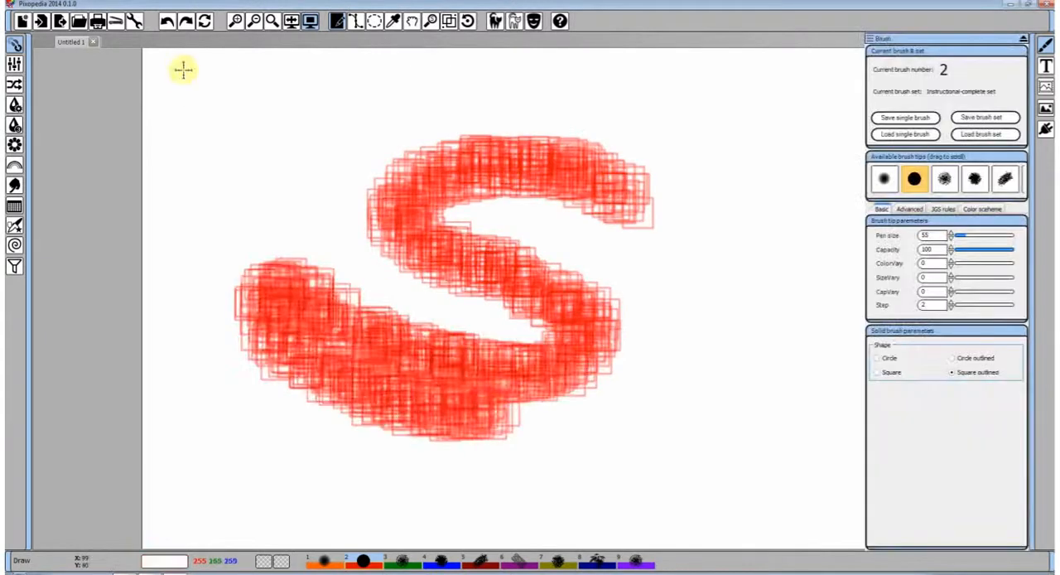
{"action": "left_click", "coordinate": [168, 21]}
Paint a pi-shaped figure from three blurred square-outline strokes and undo its two legs
{"action": "mouse_move", "coordinate": [336, 199]}
{"action": "left_mouse_down"}
{"action": "mouse_move", "coordinate": [488, 193]}
{"action": "mouse_move", "coordinate": [677, 166]}
{"action": "left_mouse_up"}
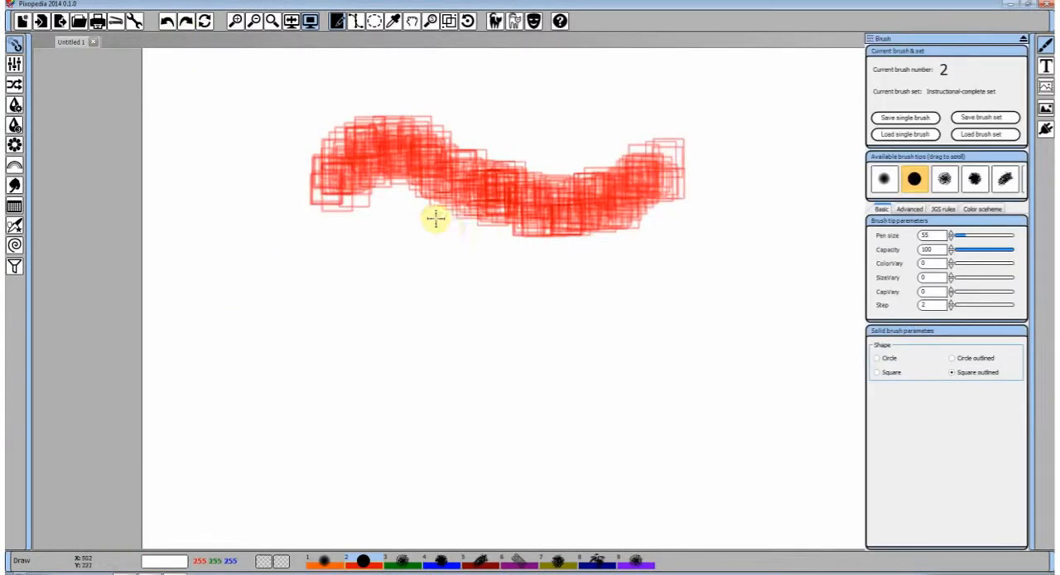
{"action": "mouse_move", "coordinate": [436, 218]}
{"action": "left_mouse_down"}
{"action": "mouse_move", "coordinate": [371, 416]}
{"action": "mouse_move", "coordinate": [335, 444]}
{"action": "left_mouse_up"}
{"action": "left_click_drag", "start_coordinate": [591, 208], "coordinate": [635, 420]}
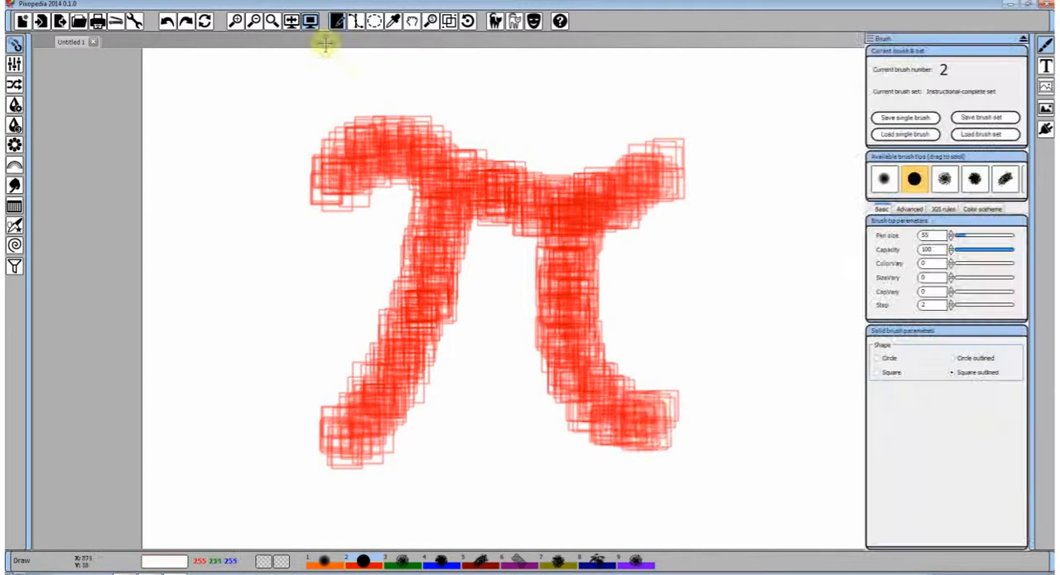
{"action": "left_click", "coordinate": [168, 21]}
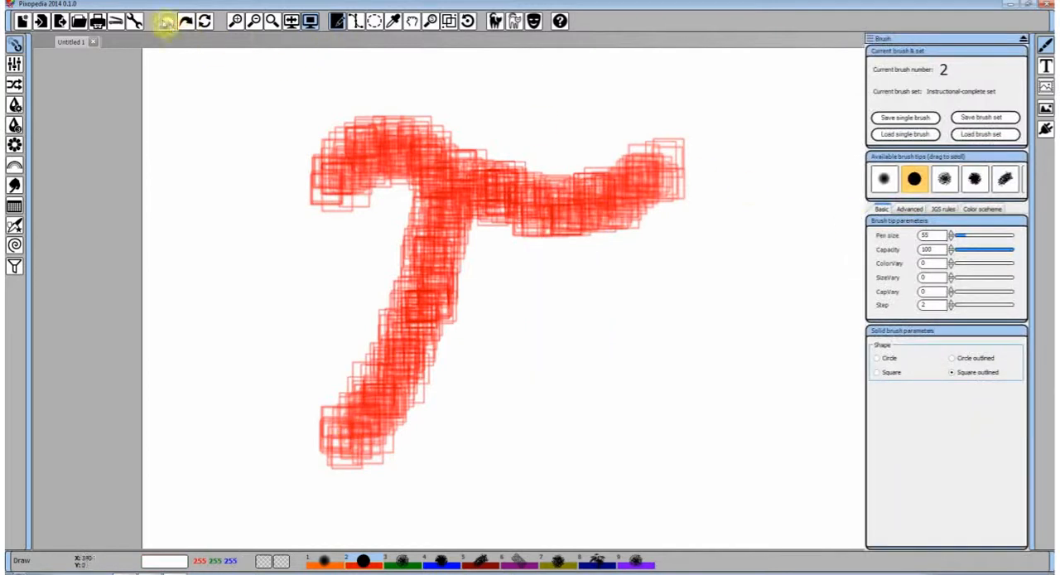
{"action": "left_click", "coordinate": [169, 21]}
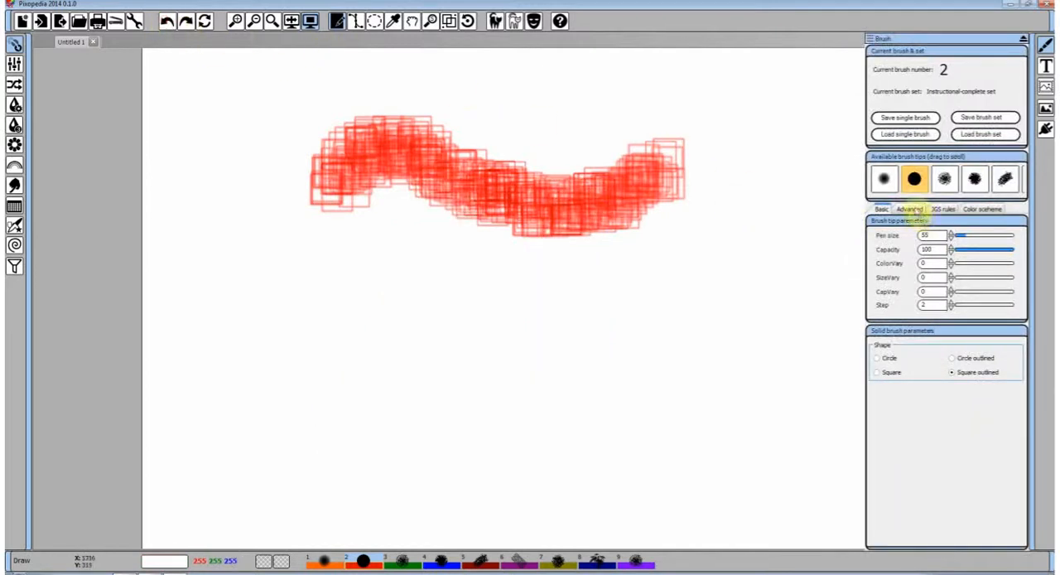
Turn off the Blur filter and paint a short straight jittered stroke below the wavy one
{"action": "left_click", "coordinate": [910, 209]}
{"action": "left_click_drag", "start_coordinate": [352, 302], "coordinate": [512, 300]}
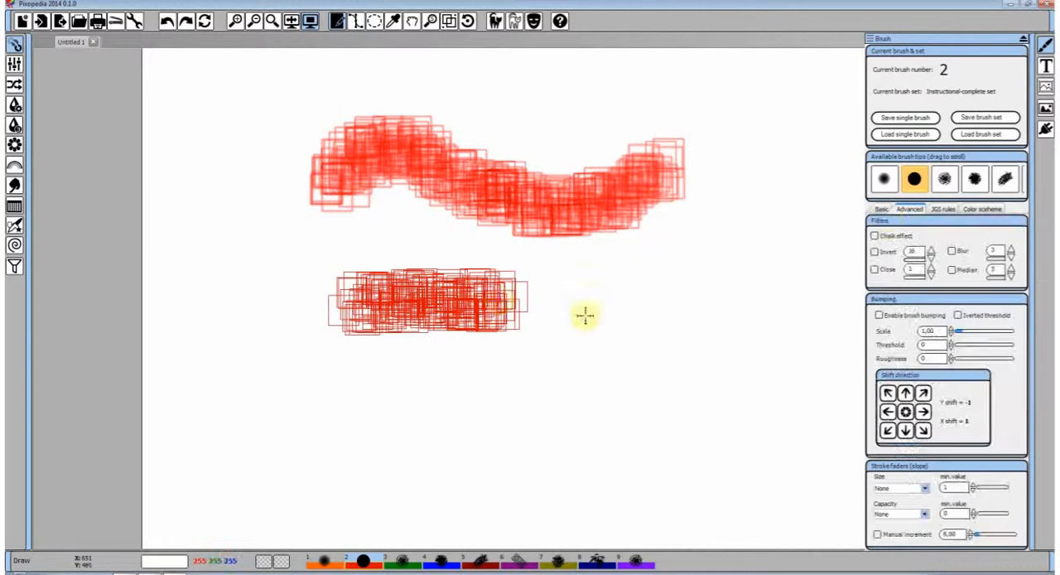
{"action": "right_click", "coordinate": [697, 320]}
Turn off stroke jittering, paint a hook-shaped stroke of square outlines, and undo all strokes until the canvas is blank
{"action": "left_click", "coordinate": [883, 209]}
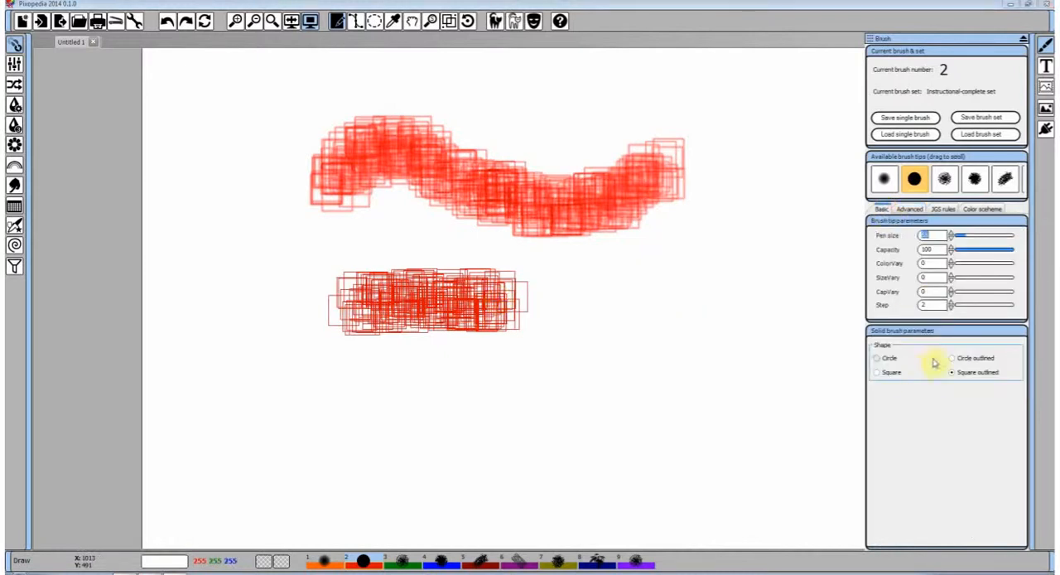
{"action": "left_click", "coordinate": [942, 209]}
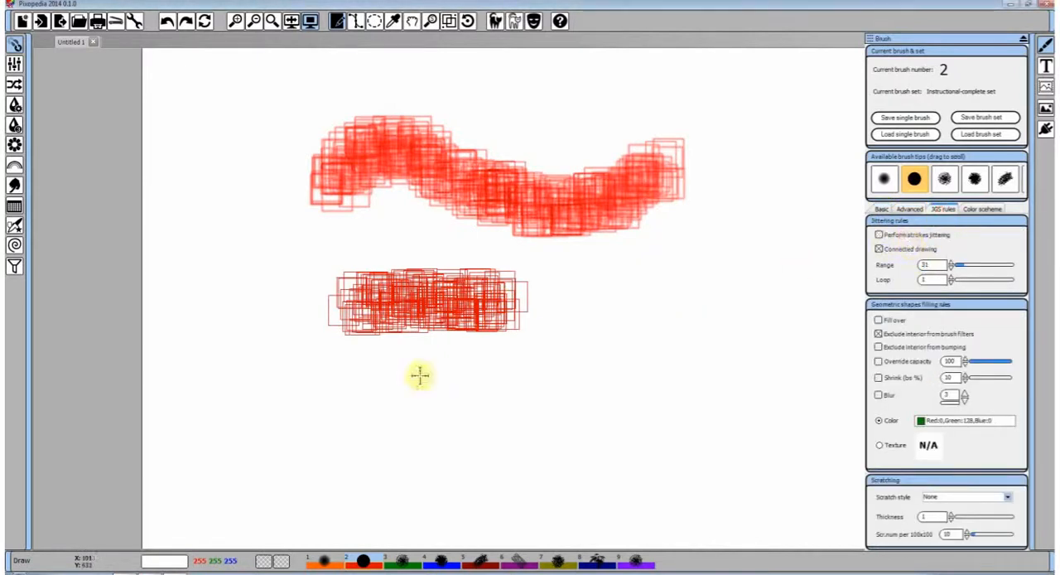
{"action": "mouse_move", "coordinate": [343, 396]}
{"action": "left_mouse_down"}
{"action": "mouse_move", "coordinate": [514, 395]}
{"action": "mouse_move", "coordinate": [694, 298]}
{"action": "mouse_move", "coordinate": [622, 298]}
{"action": "left_mouse_up"}
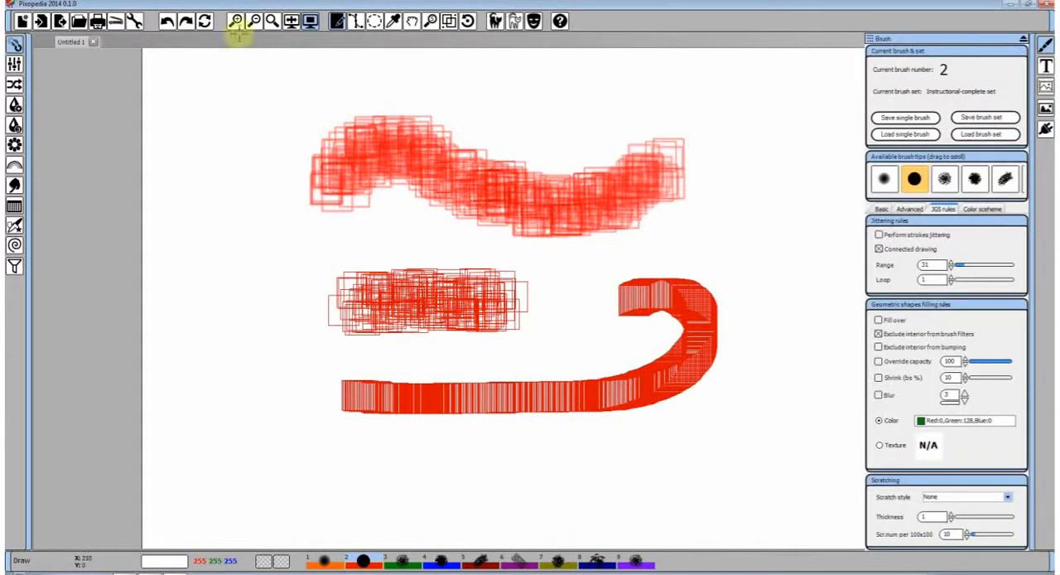
{"action": "left_click", "coordinate": [166, 21]}
{"action": "left_click", "coordinate": [166, 21]}
{"action": "left_click", "coordinate": [167, 20]}
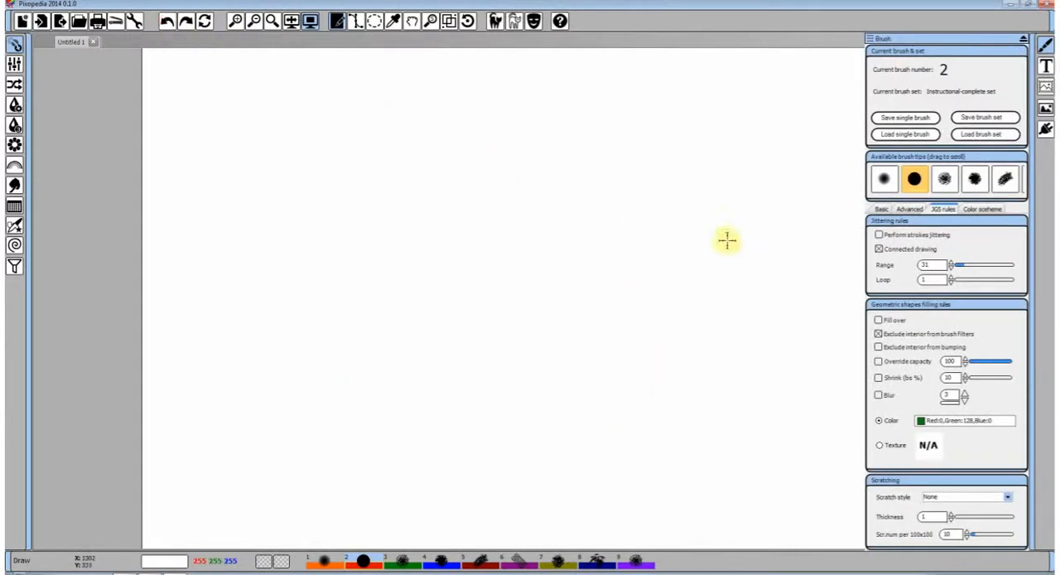
Switch to brush number 3, the green spray brush, and paint a slightly curved stroke across the upper canvas
{"action": "left_click", "coordinate": [908, 210]}
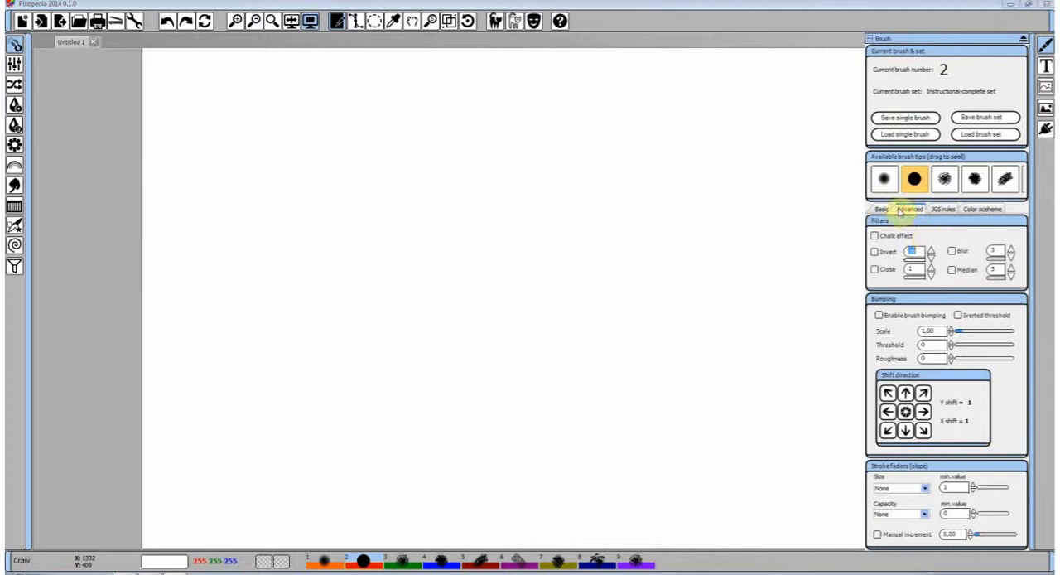
{"action": "left_click", "coordinate": [882, 210]}
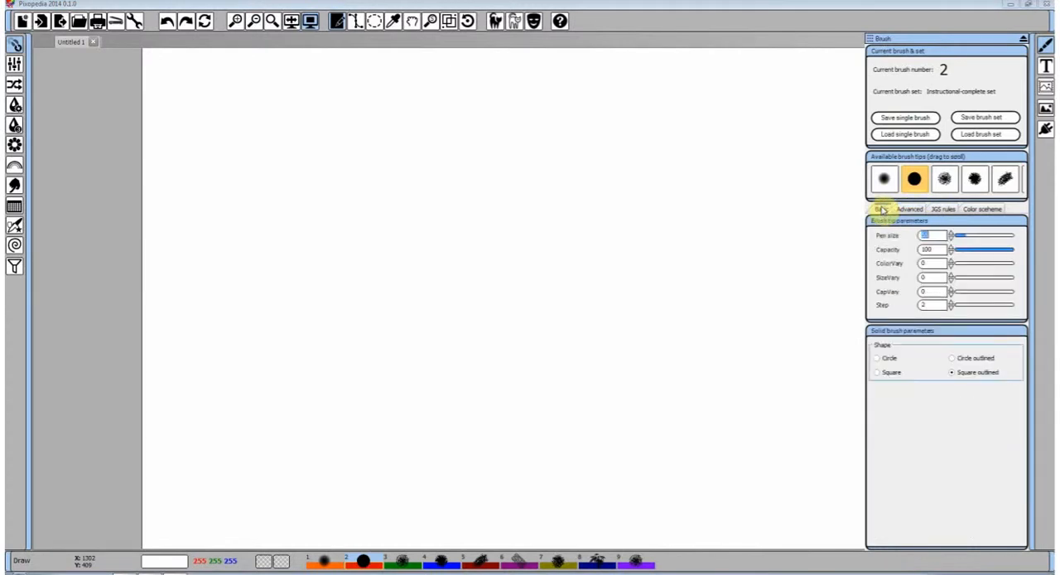
{"action": "key", "text": "3"}
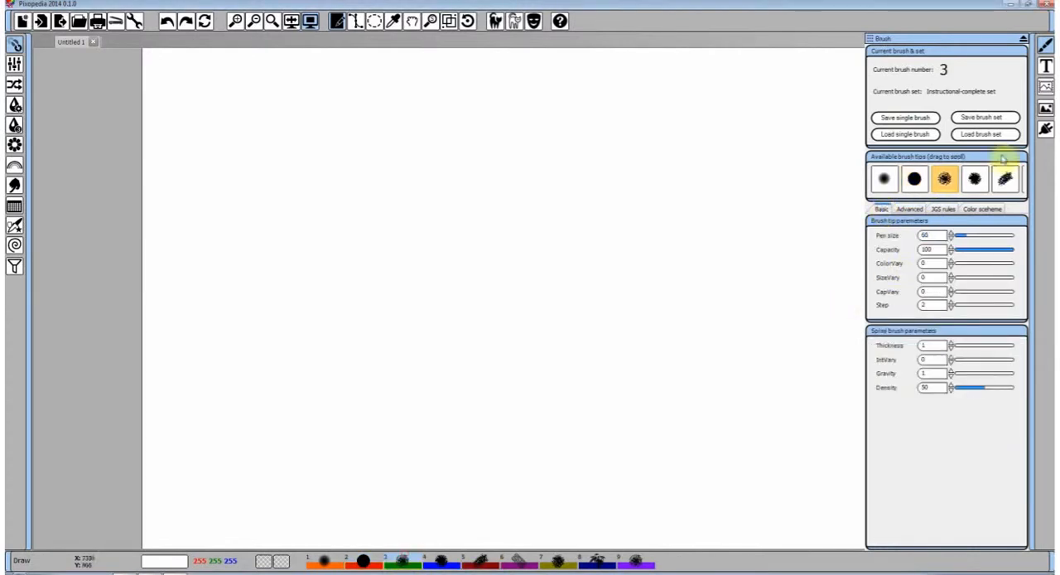
{"action": "mouse_move", "coordinate": [345, 190]}
{"action": "left_mouse_down"}
{"action": "mouse_move", "coordinate": [496, 171]}
{"action": "mouse_move", "coordinate": [603, 173]}
{"action": "left_mouse_up"}
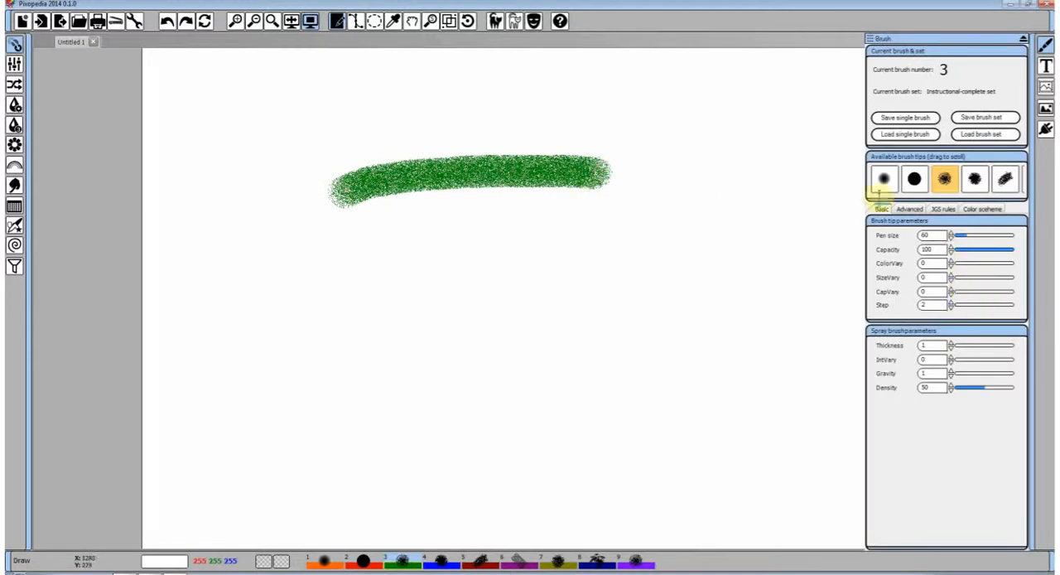
Paint a second spray stroke below the first without any filters, and undo both strokes
{"action": "left_click", "coordinate": [909, 211]}
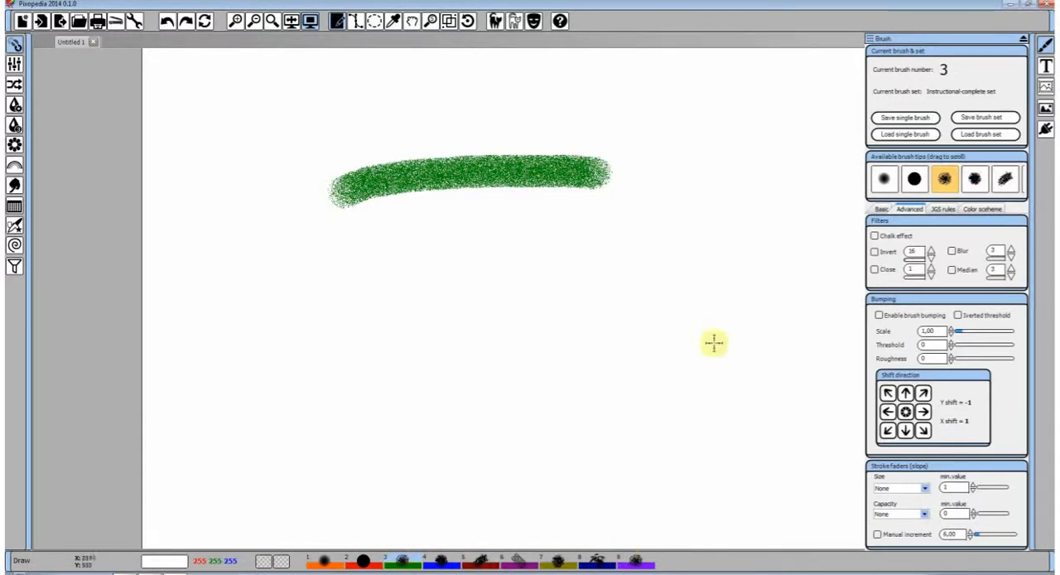
{"action": "left_click_drag", "start_coordinate": [430, 266], "coordinate": [700, 225]}
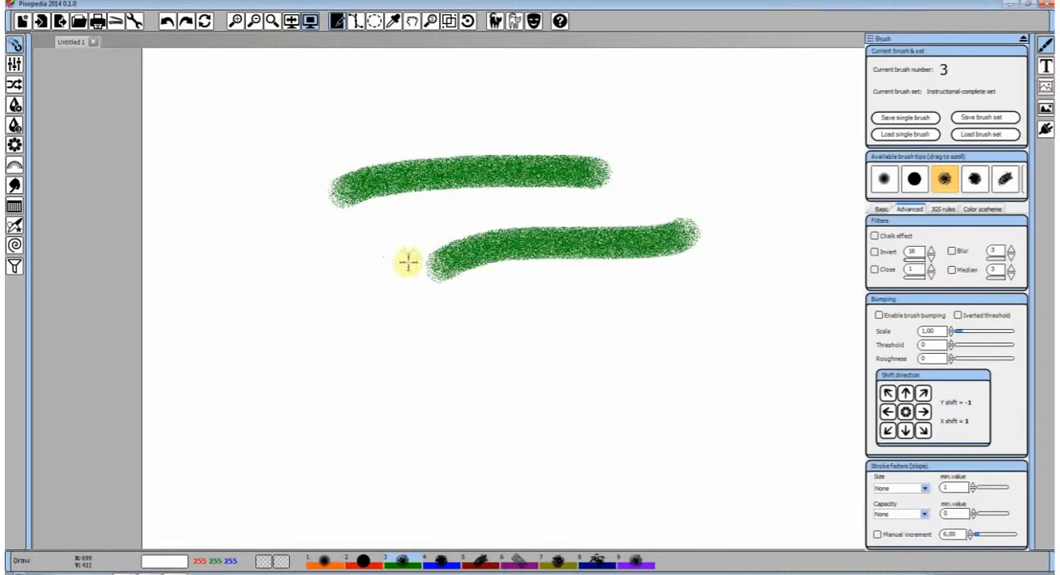
{"action": "left_click", "coordinate": [167, 22]}
{"action": "left_click", "coordinate": [167, 23]}
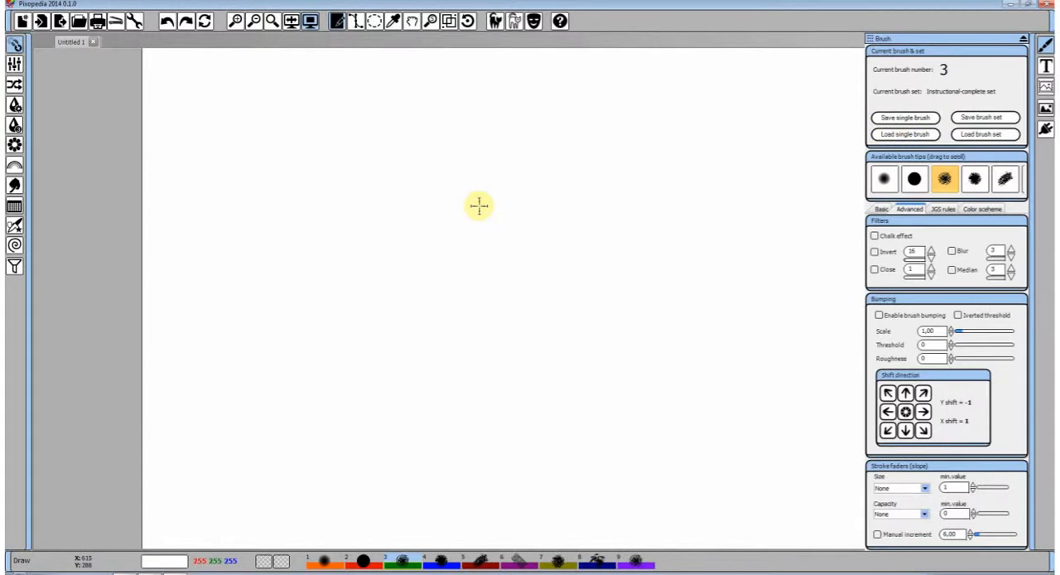
Paint an arched spray stroke and a straight one below it with the brush's existing basic parameters
{"action": "mouse_move", "coordinate": [339, 211]}
{"action": "left_mouse_down"}
{"action": "mouse_move", "coordinate": [425, 151]}
{"action": "mouse_move", "coordinate": [533, 171]}
{"action": "left_mouse_up"}
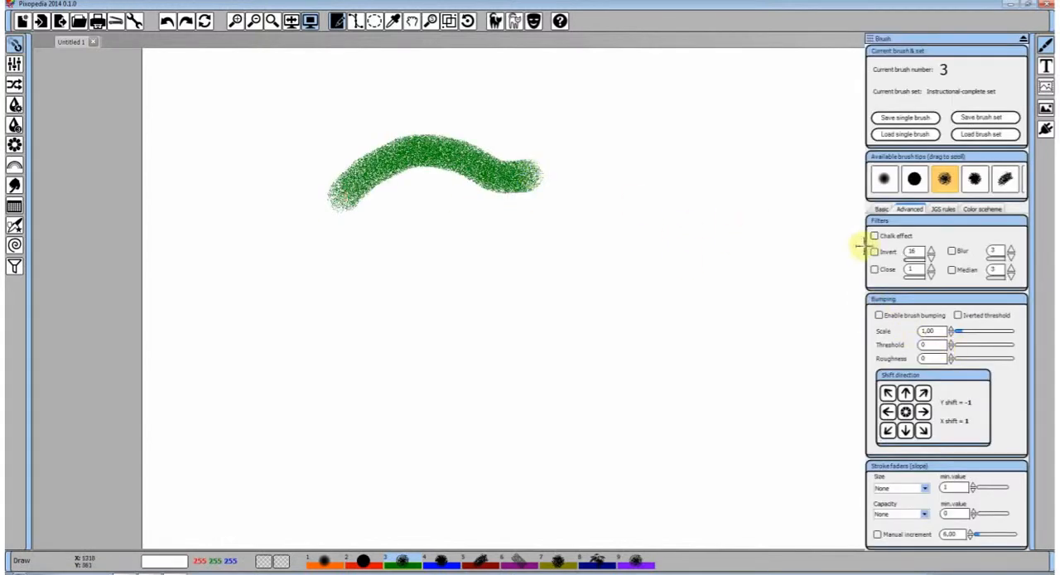
{"action": "left_click", "coordinate": [881, 209]}
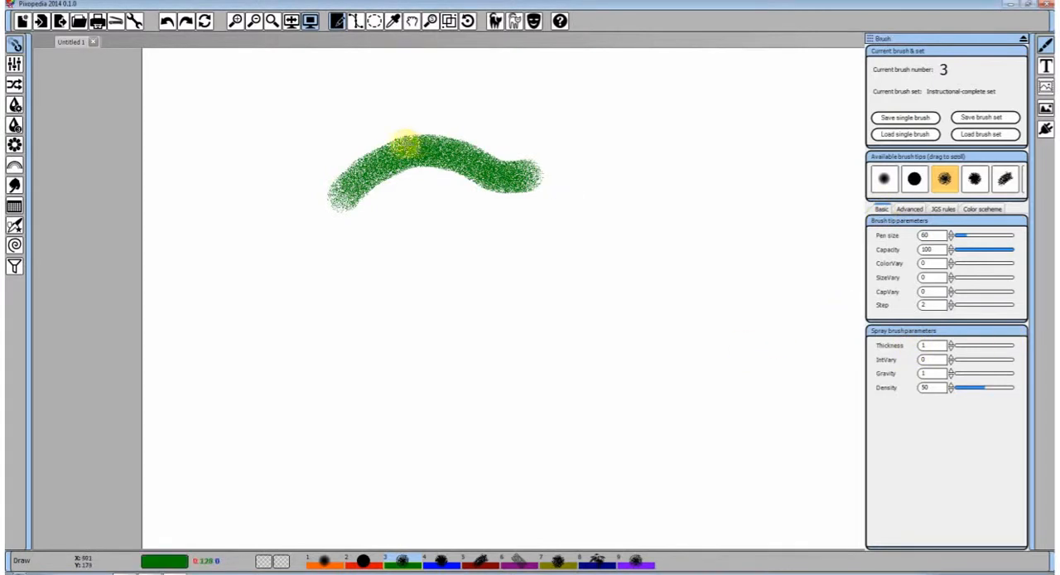
{"action": "left_click_drag", "start_coordinate": [342, 242], "coordinate": [675, 228]}
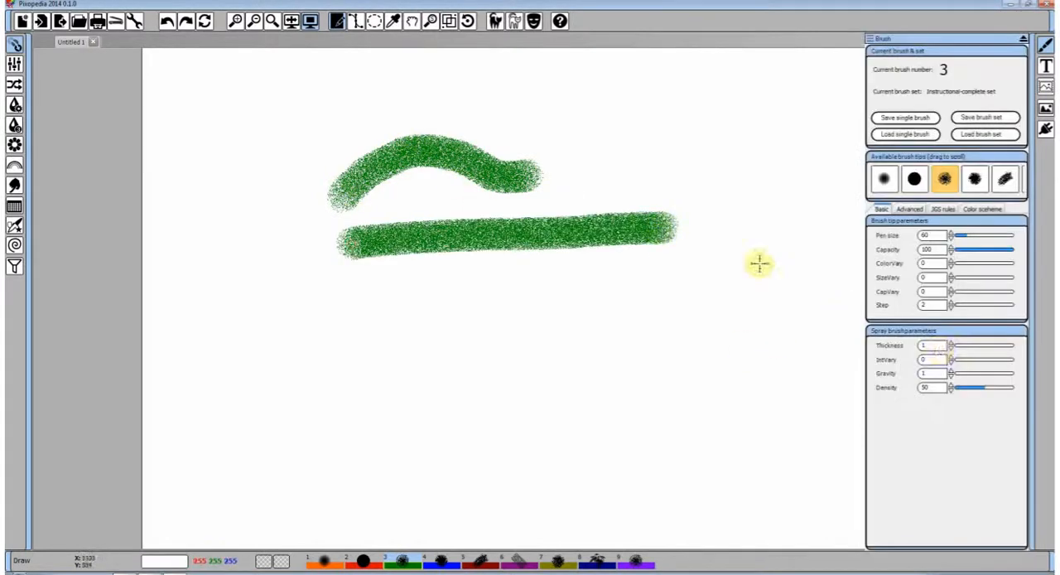
Set the spray thickness to 2 and paint a stroke, and set IntVary to 120 and paint another below it
{"action": "left_click", "coordinate": [951, 344]}
{"action": "left_click_drag", "start_coordinate": [355, 293], "coordinate": [677, 309]}
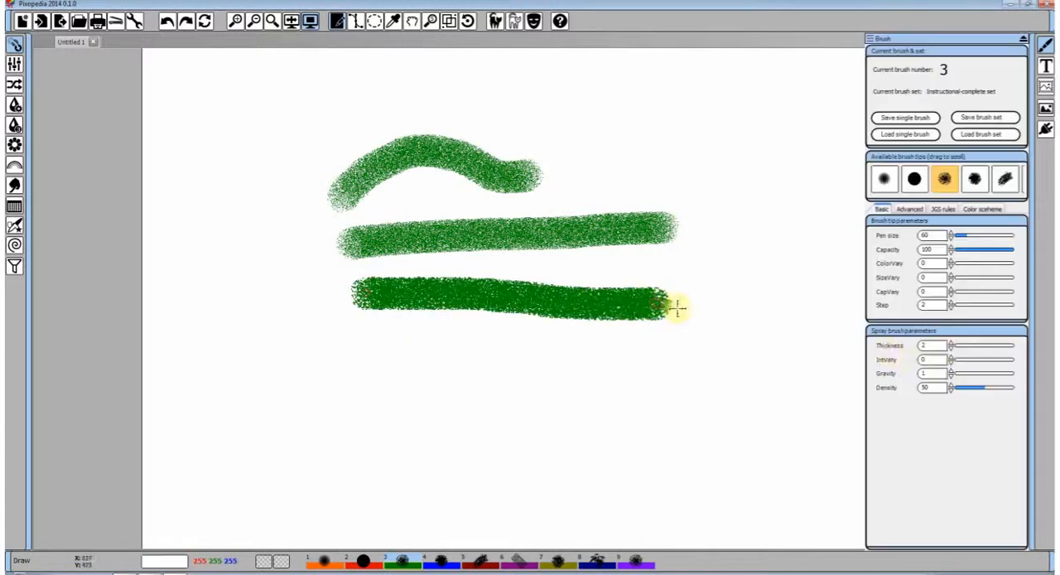
{"action": "left_click", "coordinate": [962, 362]}
{"action": "left_click", "coordinate": [974, 362]}
{"action": "mouse_move", "coordinate": [387, 368]}
{"action": "left_mouse_down"}
{"action": "mouse_move", "coordinate": [634, 367]}
{"action": "mouse_move", "coordinate": [733, 352]}
{"action": "left_mouse_up"}
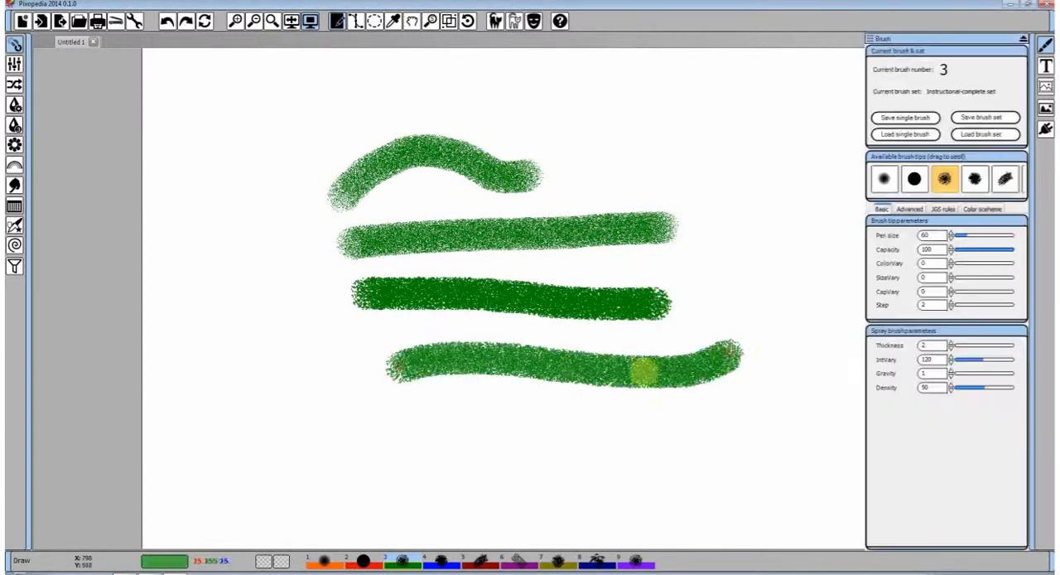
Set the spray brush's gravity to 27 and thickness to 1, and paint a nearly straight stroke below the others
{"action": "left_click", "coordinate": [957, 374]}
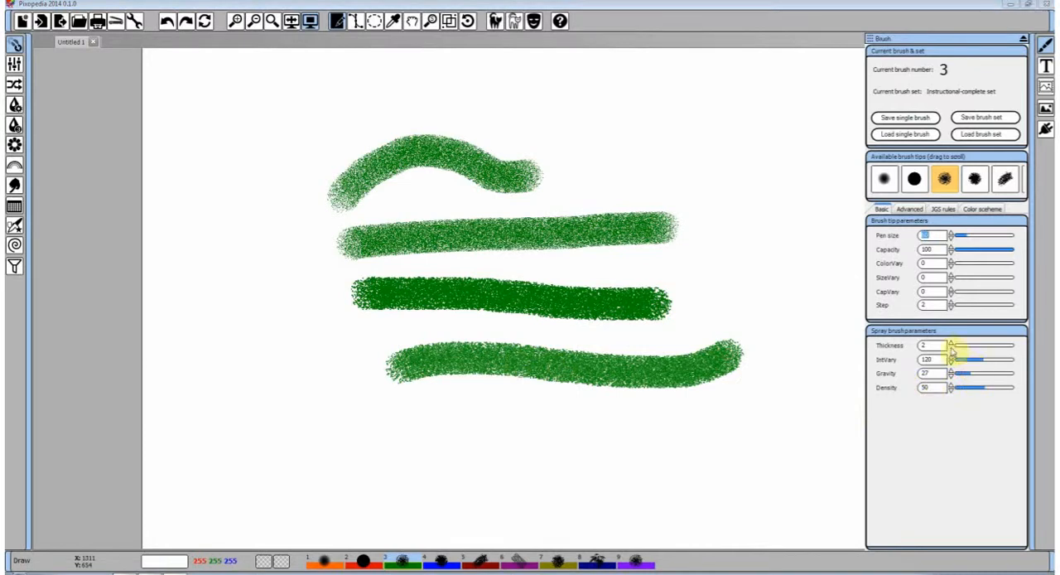
{"action": "left_click_drag", "start_coordinate": [352, 427], "coordinate": [713, 426]}
{"action": "mouse_move", "coordinate": [918, 230]}
{"action": "left_click", "coordinate": [913, 212]}
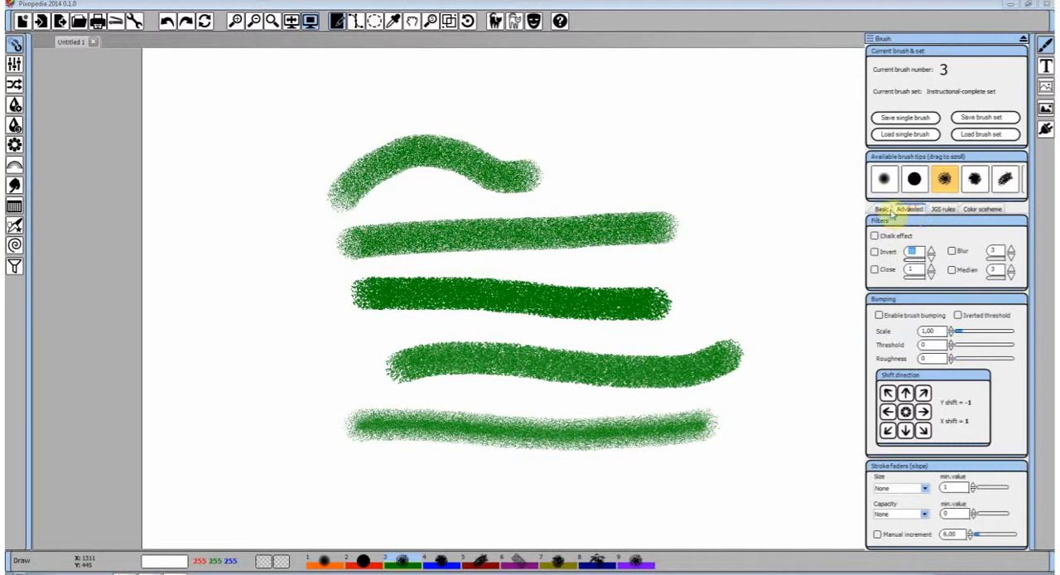
Set the pen size to 98 and the gravity to 54, and paint three long curved spray strokes around the earlier ones
{"action": "left_click", "coordinate": [885, 212]}
{"action": "left_click_drag", "start_coordinate": [971, 240], "coordinate": [978, 237]}
{"action": "mouse_move", "coordinate": [748, 217]}
{"action": "left_mouse_down"}
{"action": "mouse_move", "coordinate": [743, 187]}
{"action": "mouse_move", "coordinate": [669, 122]}
{"action": "mouse_move", "coordinate": [594, 115]}
{"action": "mouse_move", "coordinate": [496, 141]}
{"action": "mouse_move", "coordinate": [471, 175]}
{"action": "left_mouse_up"}
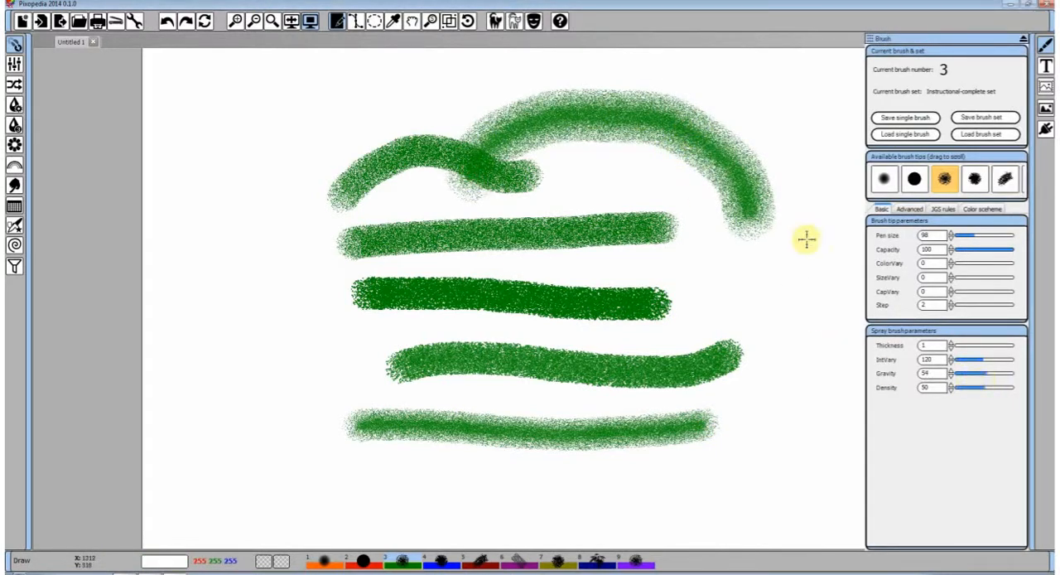
{"action": "mouse_move", "coordinate": [810, 219]}
{"action": "left_mouse_down"}
{"action": "mouse_move", "coordinate": [800, 358]}
{"action": "mouse_move", "coordinate": [782, 421]}
{"action": "mouse_move", "coordinate": [754, 466]}
{"action": "mouse_move", "coordinate": [668, 472]}
{"action": "mouse_move", "coordinate": [442, 439]}
{"action": "left_mouse_up"}
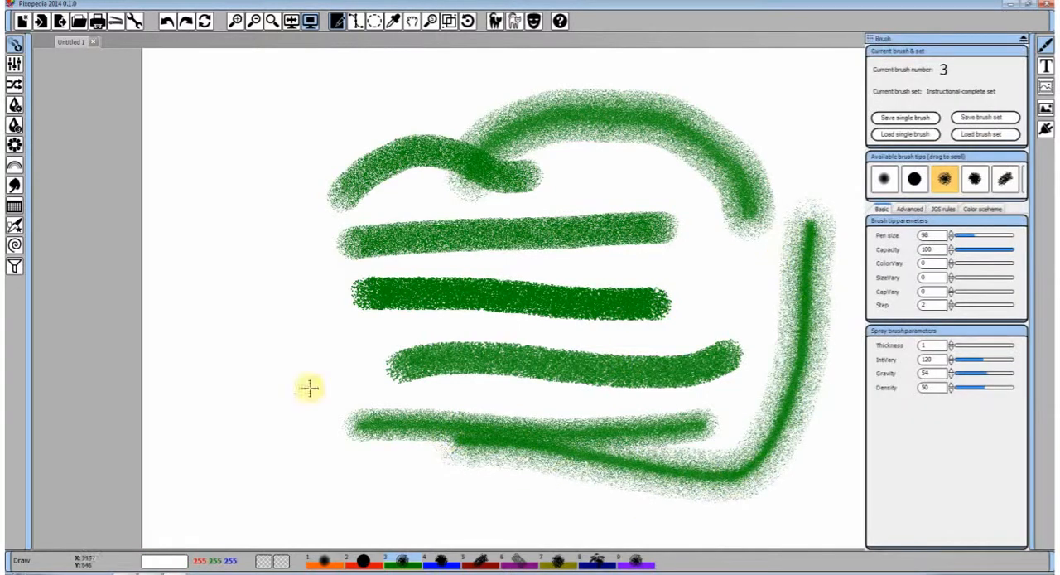
{"action": "mouse_move", "coordinate": [308, 386]}
{"action": "left_mouse_down"}
{"action": "mouse_move", "coordinate": [450, 237]}
{"action": "mouse_move", "coordinate": [590, 264]}
{"action": "left_mouse_up"}
Set the spray brush's gravity to 75 and paint a long diagonal stroke across the right part of the drawing
{"action": "left_click_drag", "start_coordinate": [980, 380], "coordinate": [1001, 378]}
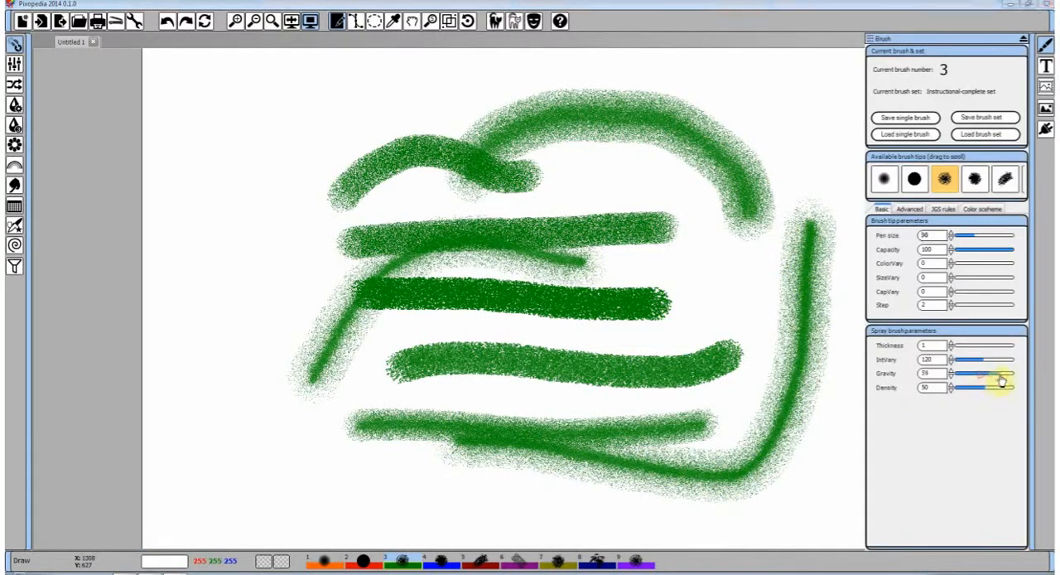
{"action": "left_click_drag", "start_coordinate": [609, 433], "coordinate": [816, 169]}
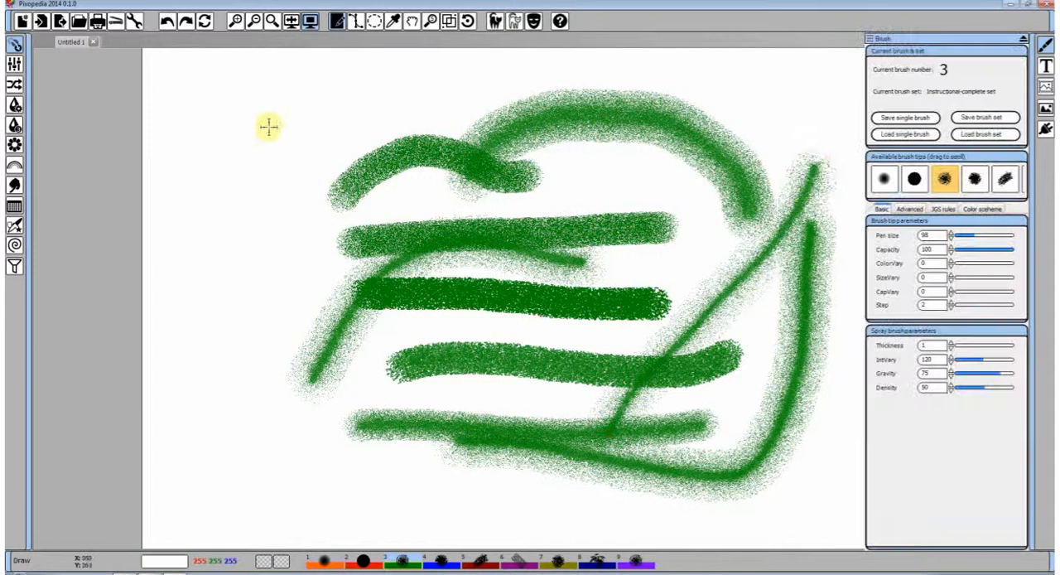
Undo the spray strokes until the canvas is empty
{"action": "left_click", "coordinate": [168, 23]}
{"action": "left_click", "coordinate": [169, 23]}
{"action": "left_click", "coordinate": [168, 23]}
{"action": "left_click", "coordinate": [168, 23]}
Set the spray density to 82, paint two test strokes and clear them from the canvas
{"action": "left_click", "coordinate": [169, 23]}
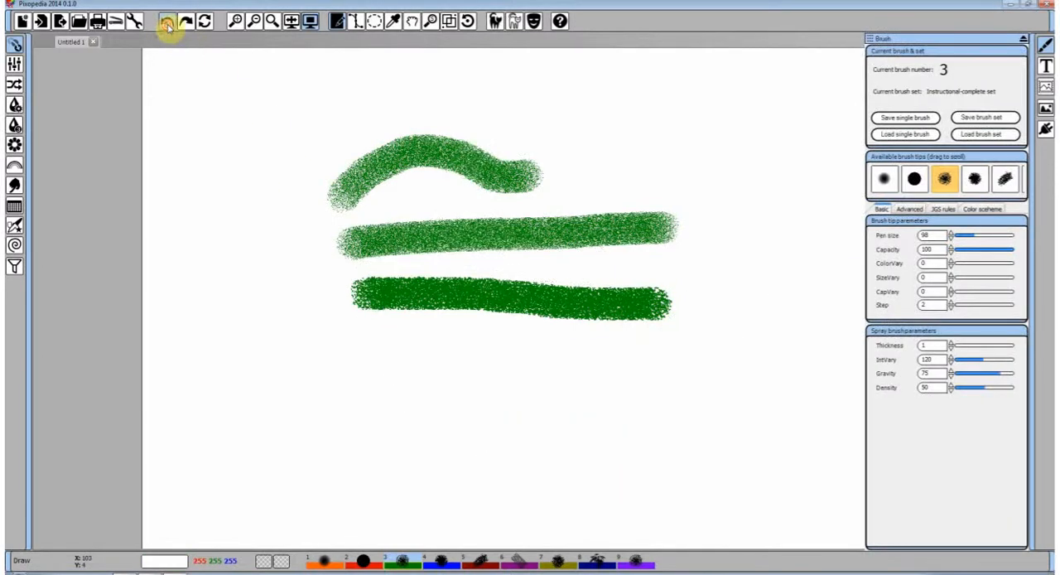
{"action": "left_click", "coordinate": [168, 23]}
{"action": "left_click", "coordinate": [168, 24]}
{"action": "left_click", "coordinate": [168, 23]}
{"action": "left_click_drag", "start_coordinate": [960, 395], "coordinate": [1006, 395]}
{"action": "mouse_move", "coordinate": [474, 330]}
{"action": "left_mouse_down"}
{"action": "mouse_move", "coordinate": [689, 161]}
{"action": "mouse_move", "coordinate": [357, 244]}
{"action": "left_mouse_up"}
{"action": "mouse_move", "coordinate": [431, 261]}
{"action": "left_mouse_down"}
{"action": "mouse_move", "coordinate": [710, 331]}
{"action": "mouse_move", "coordinate": [758, 253]}
{"action": "left_mouse_up"}
{"action": "left_click", "coordinate": [169, 24]}
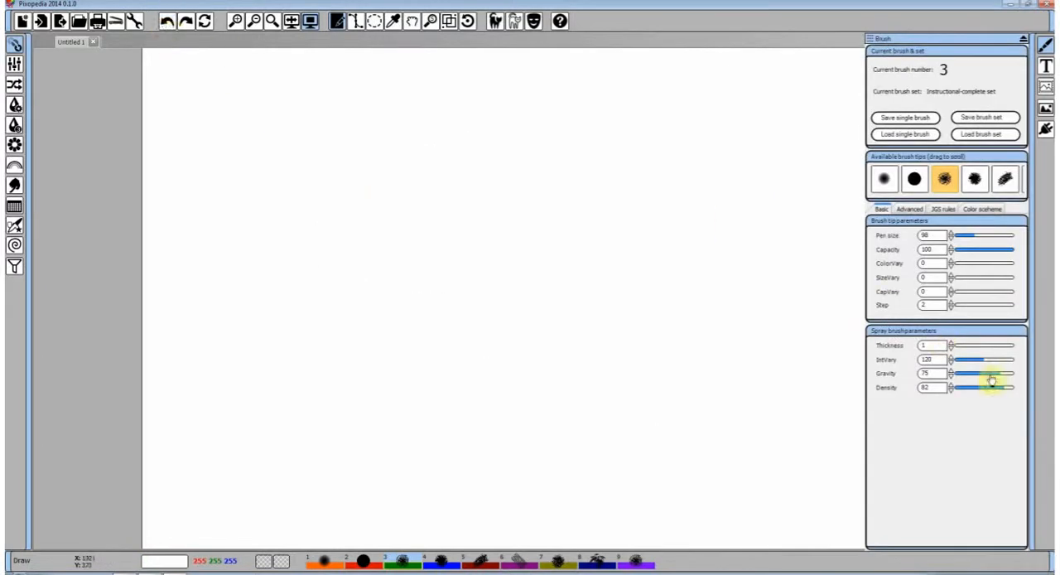
Set the spray gravity to 1 and paint a wide wavy stroke across the upper canvas
{"action": "left_click_drag", "start_coordinate": [991, 375], "coordinate": [940, 373]}
{"action": "mouse_move", "coordinate": [313, 238]}
{"action": "left_mouse_down"}
{"action": "mouse_move", "coordinate": [519, 202]}
{"action": "mouse_move", "coordinate": [687, 202]}
{"action": "left_mouse_up"}
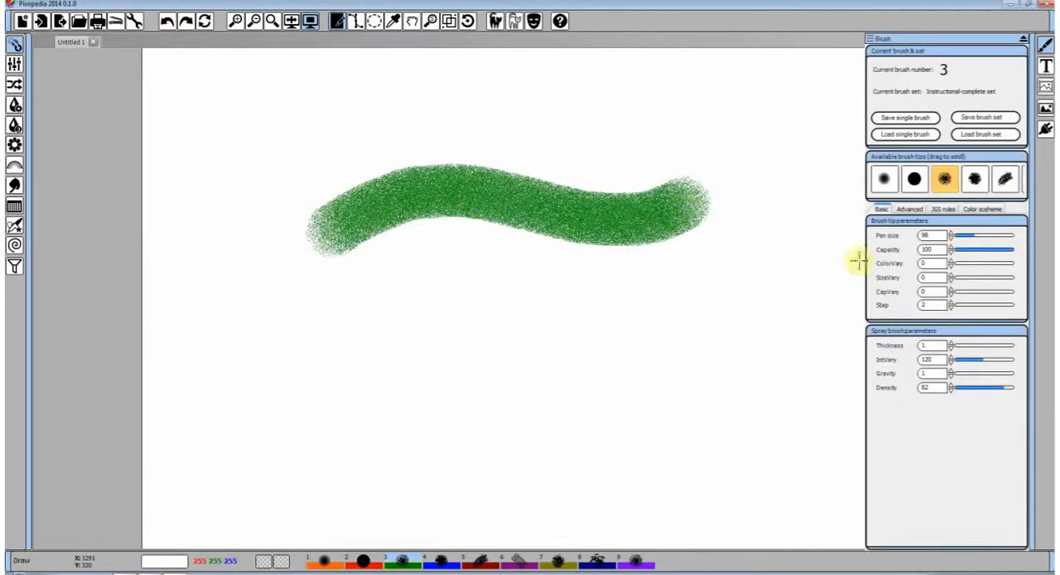
Switch to brush 4, the star brush, and paint a gently arched blue stroke below the green one
{"action": "left_click", "coordinate": [440, 563]}
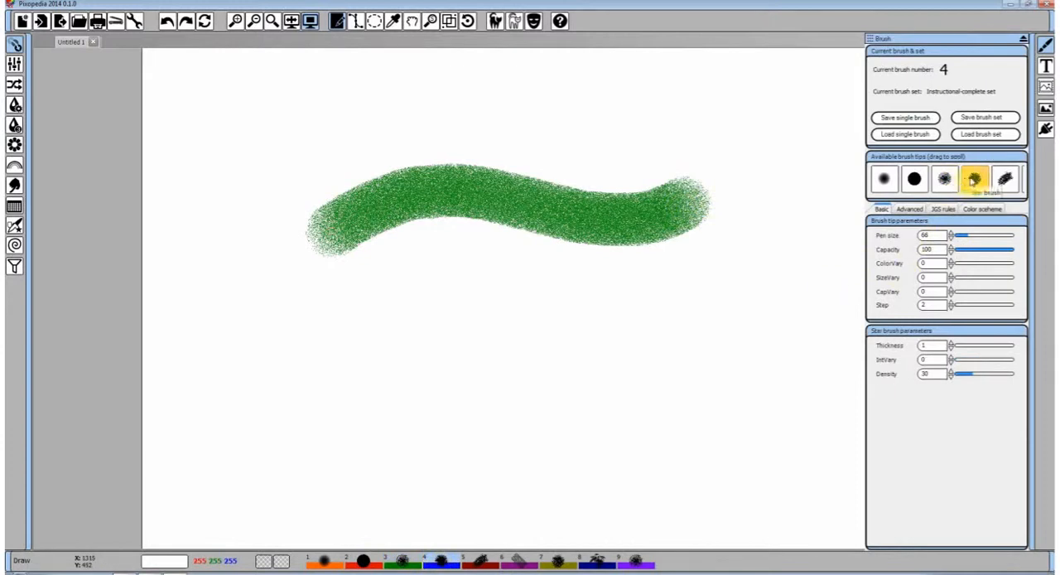
{"action": "left_click_drag", "start_coordinate": [313, 333], "coordinate": [590, 311]}
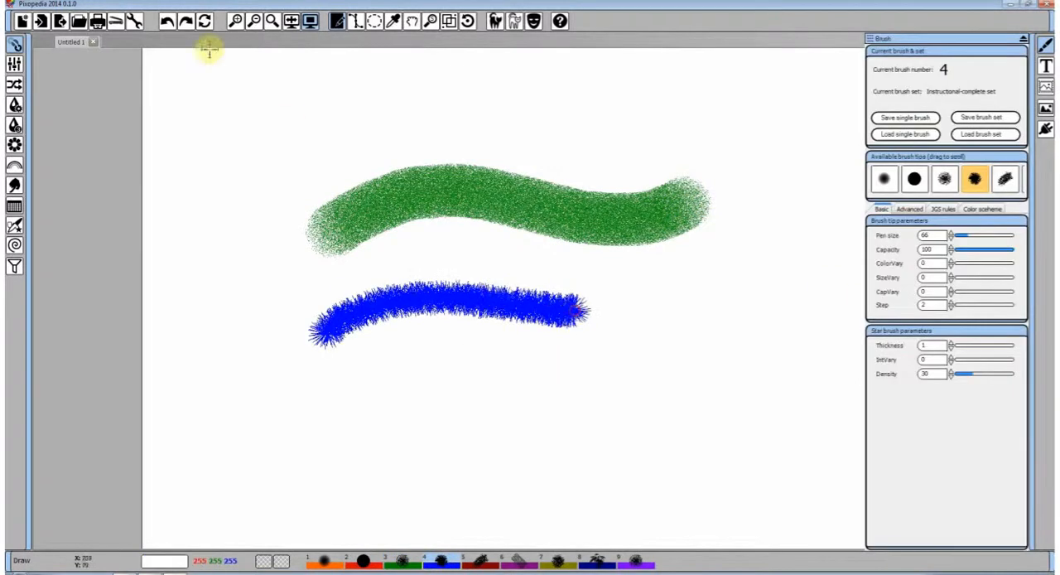
Set the pen size to 131 and paint one stroke with the solid tip and another with the hair tip
{"action": "left_click", "coordinate": [982, 237]}
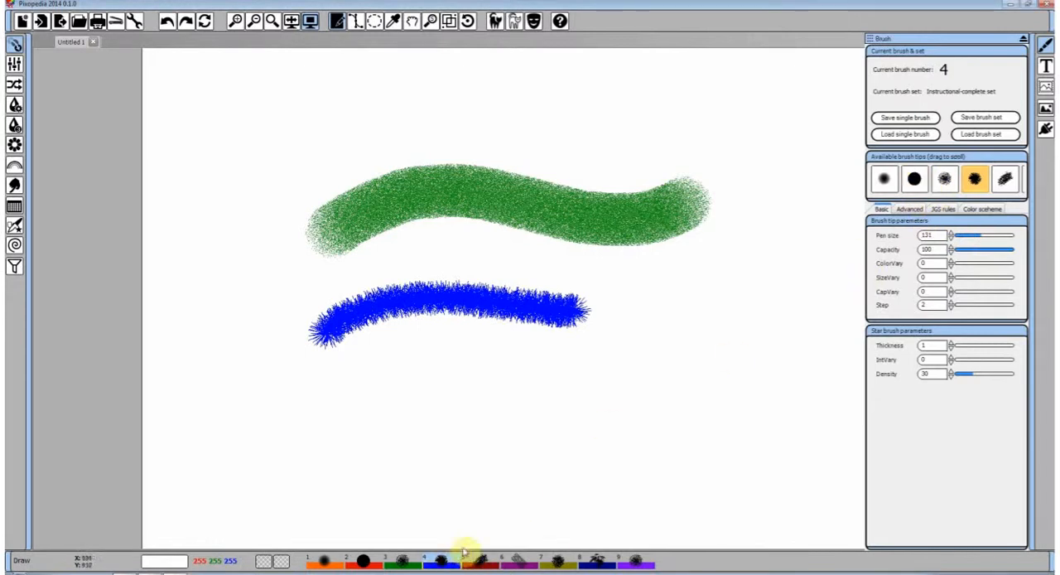
{"action": "left_click", "coordinate": [915, 179]}
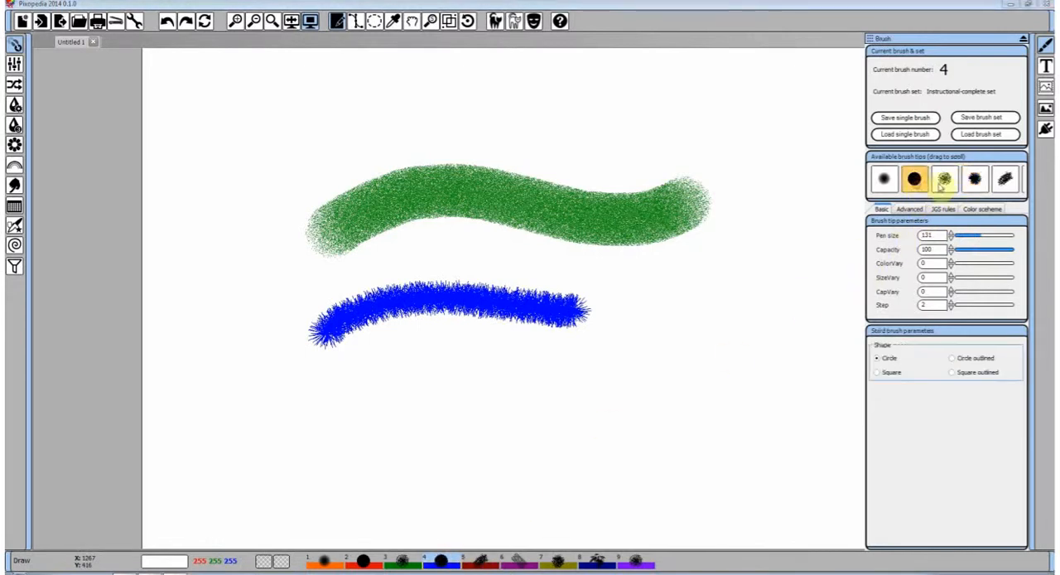
{"action": "left_click_drag", "start_coordinate": [547, 331], "coordinate": [675, 314]}
{"action": "left_click", "coordinate": [975, 180]}
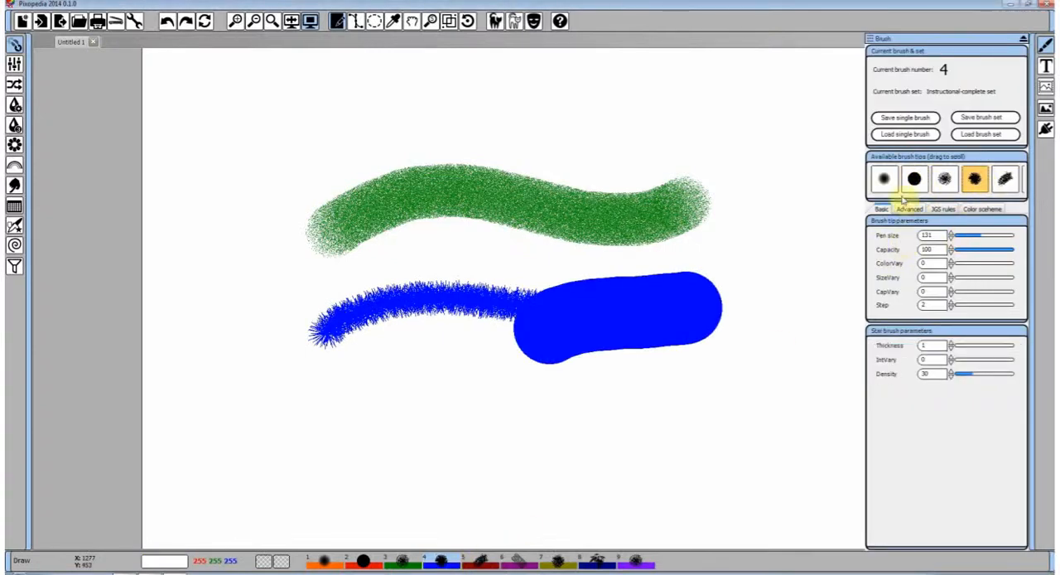
{"action": "left_click", "coordinate": [1005, 180]}
{"action": "left_click_drag", "start_coordinate": [584, 443], "coordinate": [750, 369]}
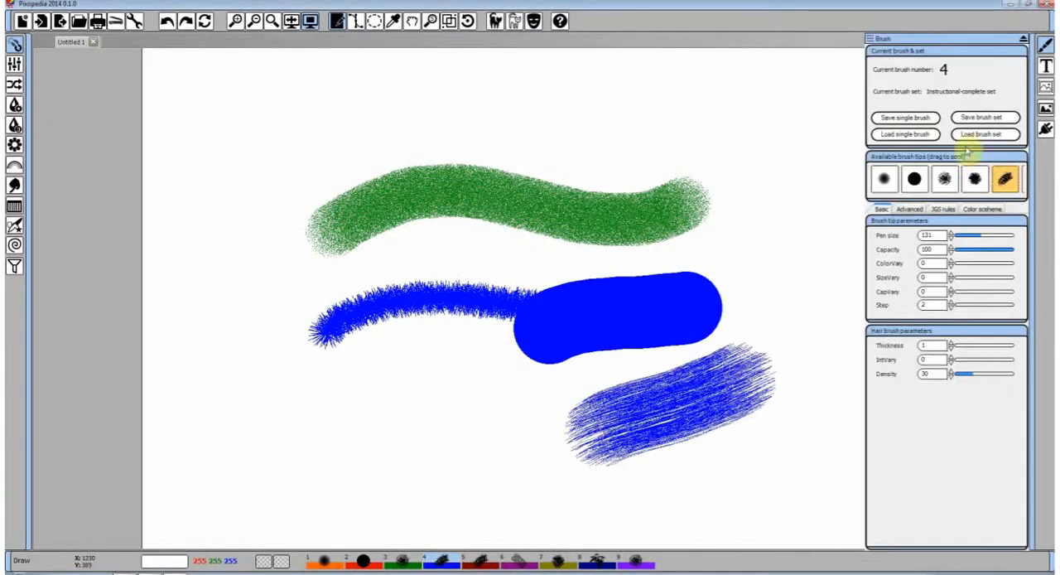
Return to the star brush tip and undo the solid and hair strokes
{"action": "left_click", "coordinate": [967, 183]}
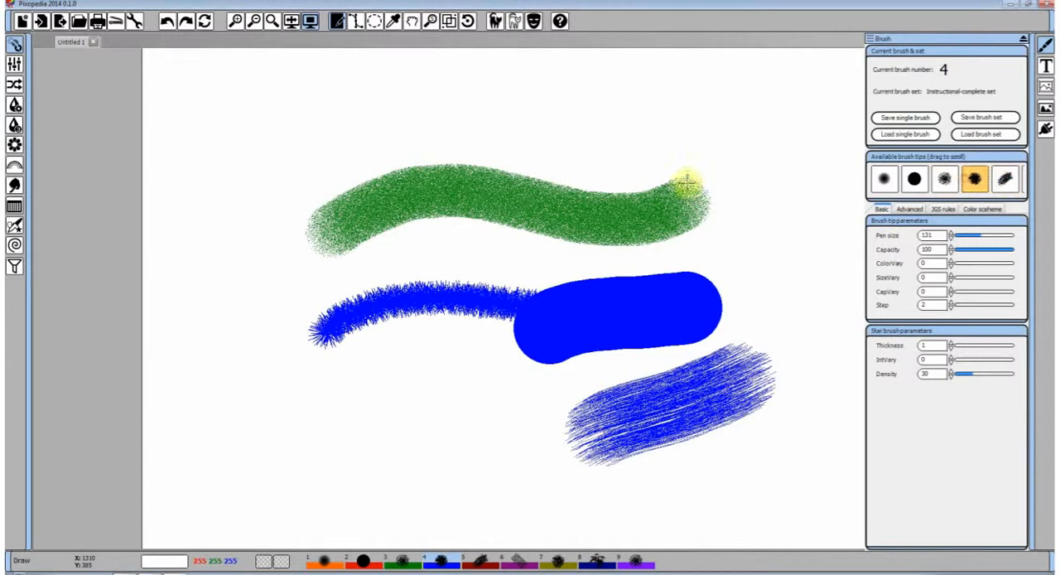
{"action": "left_click", "coordinate": [167, 22]}
{"action": "left_click", "coordinate": [167, 22]}
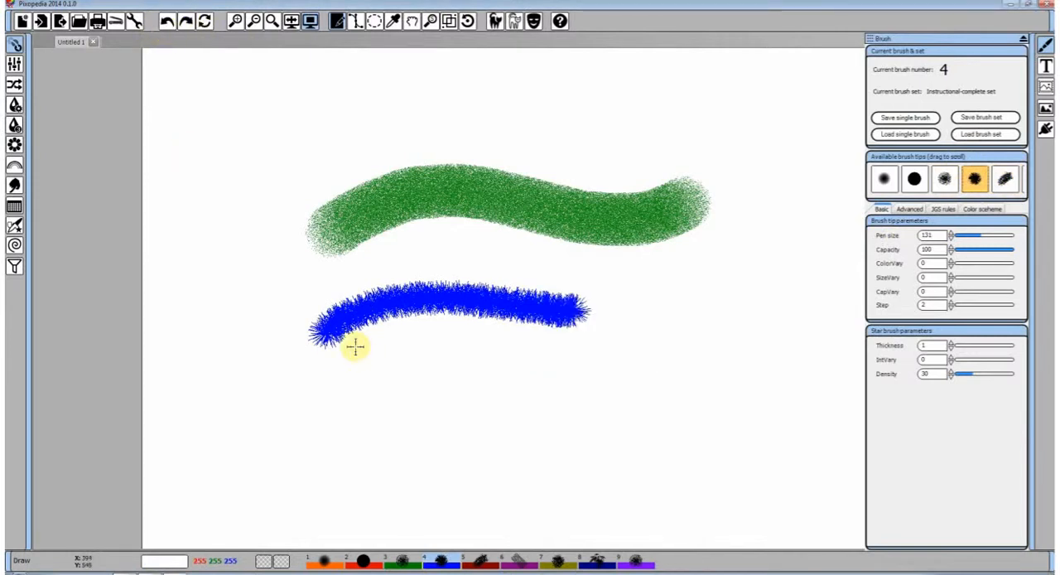
Paint a thick star stroke below the thin one, a single star dab beside it and a long hooked stroke around the right side
{"action": "mouse_move", "coordinate": [368, 383]}
{"action": "left_mouse_down"}
{"action": "mouse_move", "coordinate": [646, 345]}
{"action": "mouse_move", "coordinate": [674, 320]}
{"action": "left_mouse_up"}
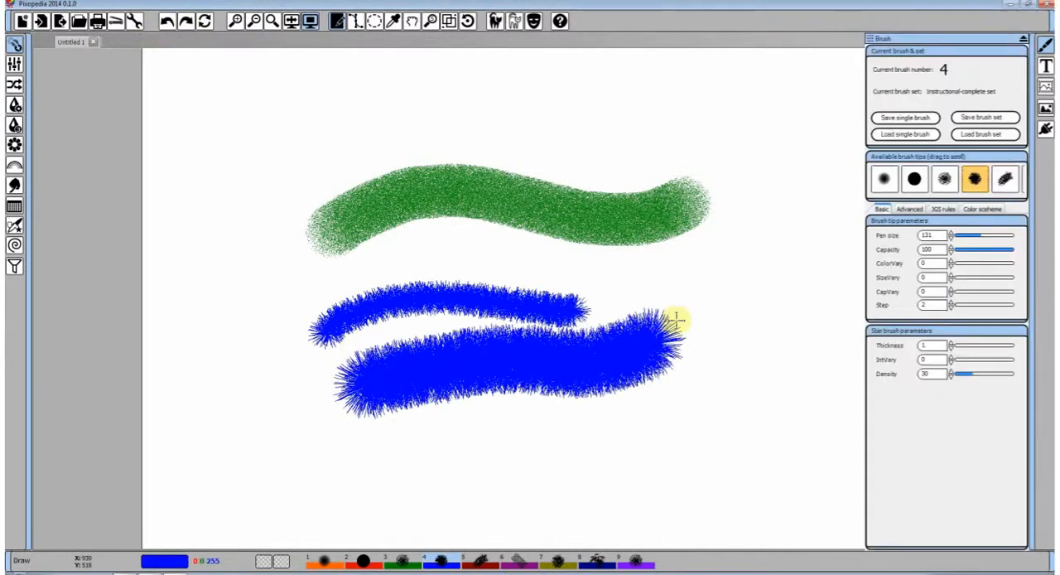
{"action": "left_click", "coordinate": [746, 254]}
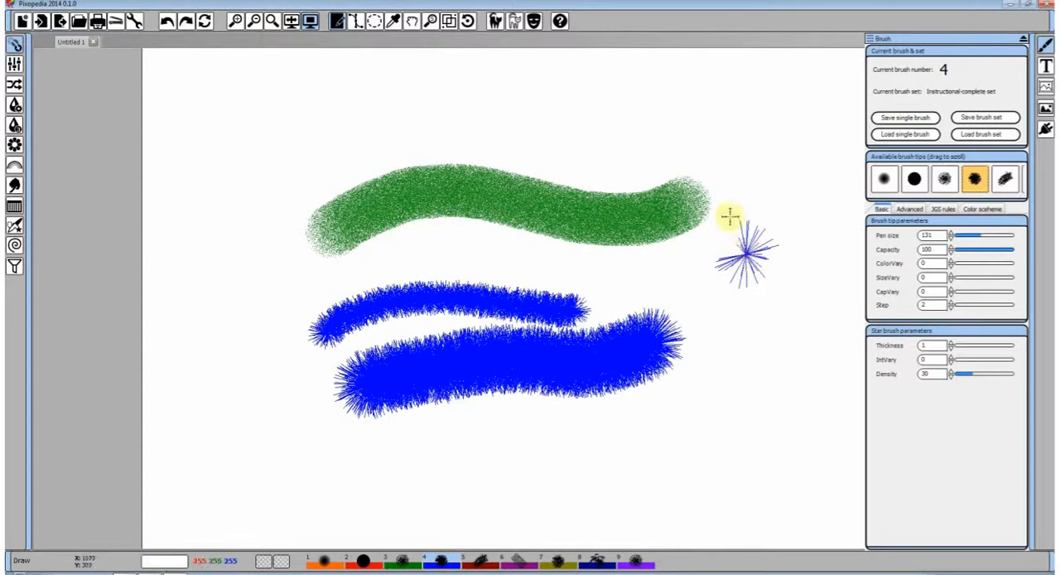
{"action": "mouse_move", "coordinate": [602, 257]}
{"action": "left_mouse_down"}
{"action": "mouse_move", "coordinate": [744, 272]}
{"action": "mouse_move", "coordinate": [768, 371]}
{"action": "mouse_move", "coordinate": [683, 452]}
{"action": "left_mouse_up"}
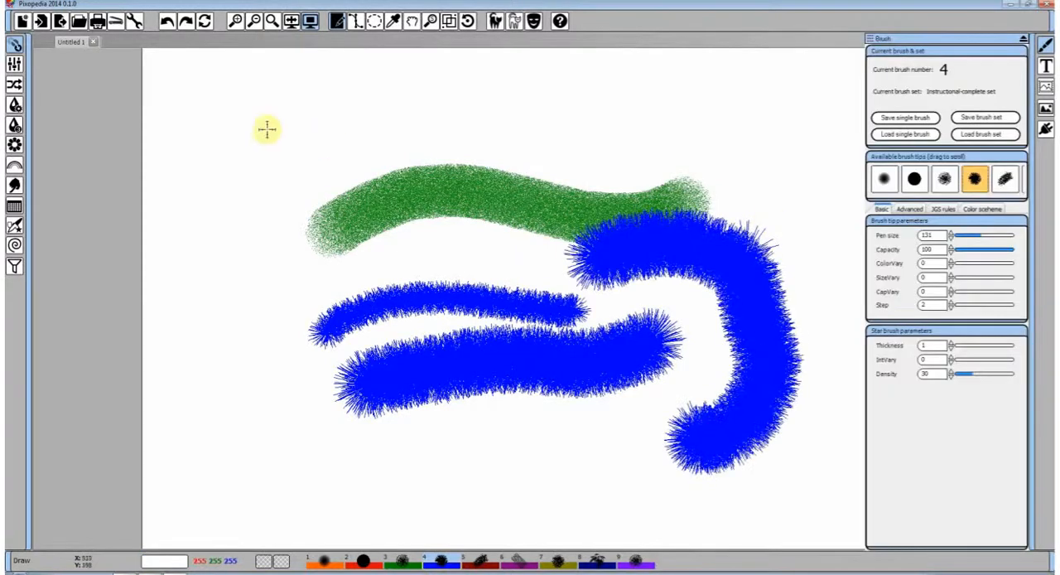
Clear the canvas and paint a thick wavy star stroke across its upper part
{"action": "left_click", "coordinate": [205, 23]}
{"action": "mouse_move", "coordinate": [330, 179]}
{"action": "left_mouse_down"}
{"action": "mouse_move", "coordinate": [682, 185]}
{"action": "mouse_move", "coordinate": [762, 137]}
{"action": "left_mouse_up"}
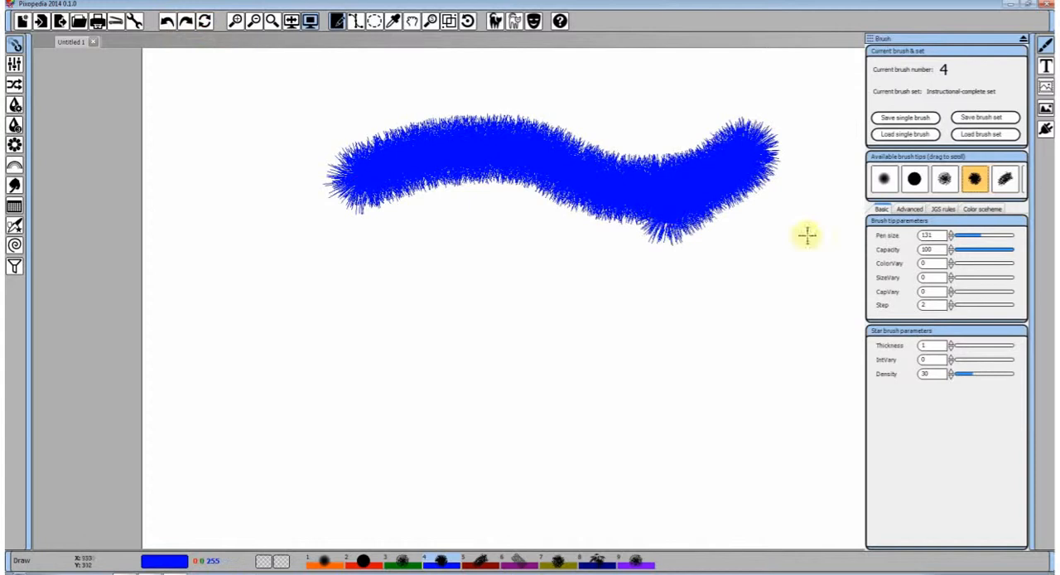
Enable the star brush's Blur filter and paint a looping stroke, and add the Invert filter and paint another curved one
{"action": "left_click", "coordinate": [909, 209]}
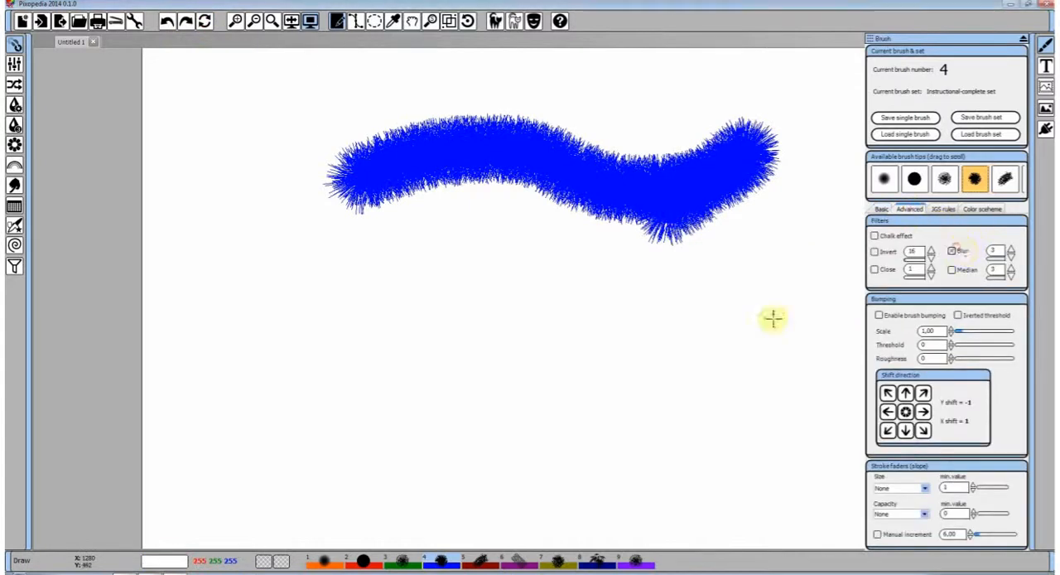
{"action": "mouse_move", "coordinate": [771, 317]}
{"action": "left_mouse_down"}
{"action": "mouse_move", "coordinate": [561, 241]}
{"action": "mouse_move", "coordinate": [563, 337]}
{"action": "left_mouse_up"}
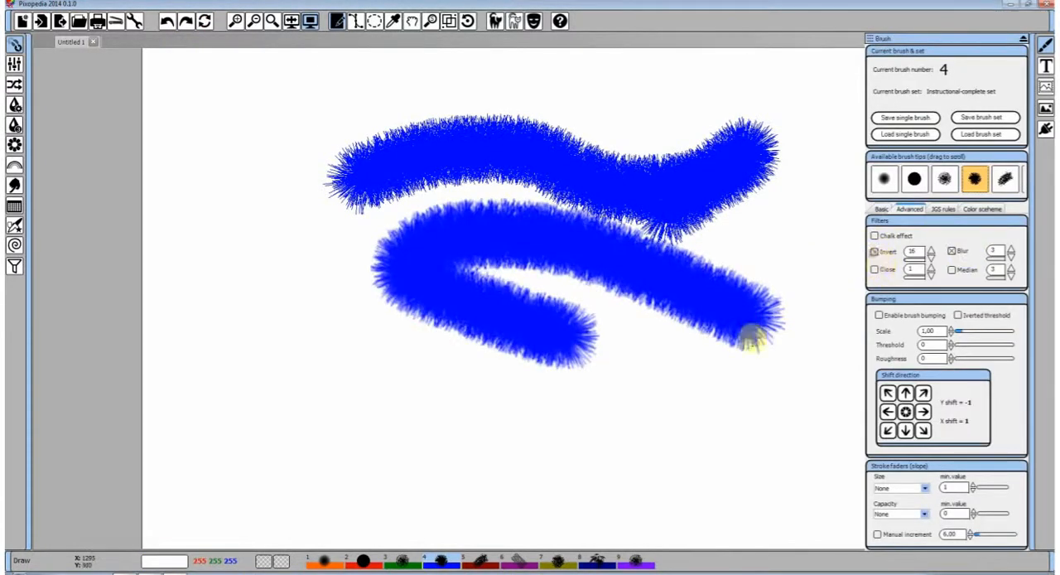
{"action": "mouse_move", "coordinate": [751, 339]}
{"action": "left_mouse_down"}
{"action": "mouse_move", "coordinate": [533, 458]}
{"action": "mouse_move", "coordinate": [435, 378]}
{"action": "mouse_move", "coordinate": [482, 379]}
{"action": "mouse_move", "coordinate": [555, 274]}
{"action": "mouse_move", "coordinate": [635, 221]}
{"action": "mouse_move", "coordinate": [610, 296]}
{"action": "mouse_move", "coordinate": [602, 236]}
{"action": "left_mouse_up"}
Enable brush bumping with Invert turned off, and paint three overlapping star strokes across the earlier ones
{"action": "left_click", "coordinate": [879, 315]}
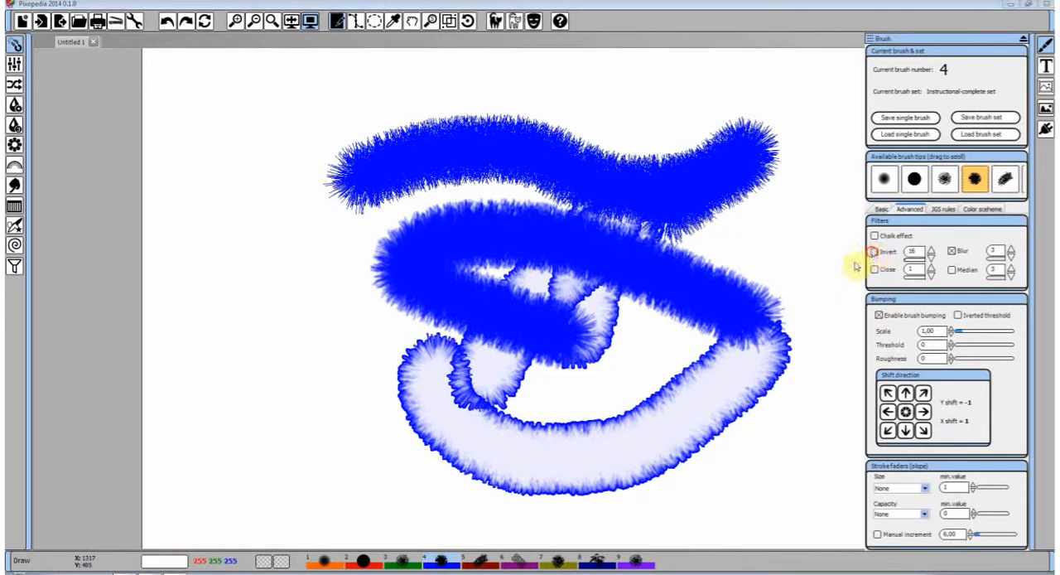
{"action": "mouse_move", "coordinate": [796, 235]}
{"action": "left_mouse_down"}
{"action": "mouse_move", "coordinate": [672, 387]}
{"action": "mouse_move", "coordinate": [319, 262]}
{"action": "left_mouse_up"}
{"action": "mouse_move", "coordinate": [231, 355]}
{"action": "left_mouse_down"}
{"action": "mouse_move", "coordinate": [419, 227]}
{"action": "mouse_move", "coordinate": [523, 176]}
{"action": "left_mouse_up"}
{"action": "left_click_drag", "start_coordinate": [479, 377], "coordinate": [712, 244]}
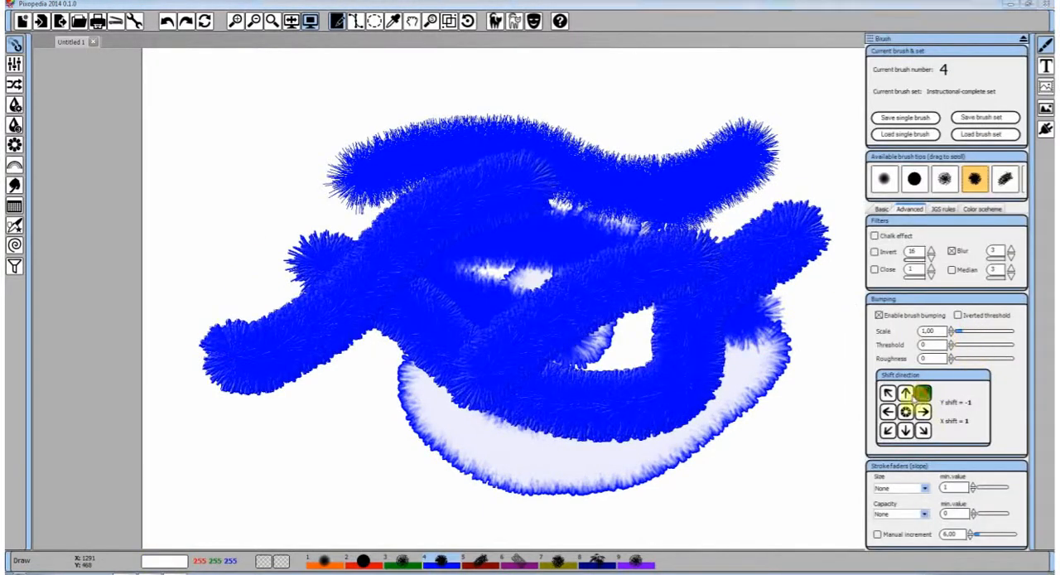
Set the bumping shift to Y 0 and X 2 and paint a diagonal star stroke over the others
{"action": "left_click", "coordinate": [918, 398]}
{"action": "mouse_move", "coordinate": [521, 425]}
{"action": "left_mouse_down"}
{"action": "mouse_move", "coordinate": [687, 292]}
{"action": "mouse_move", "coordinate": [730, 207]}
{"action": "left_mouse_up"}
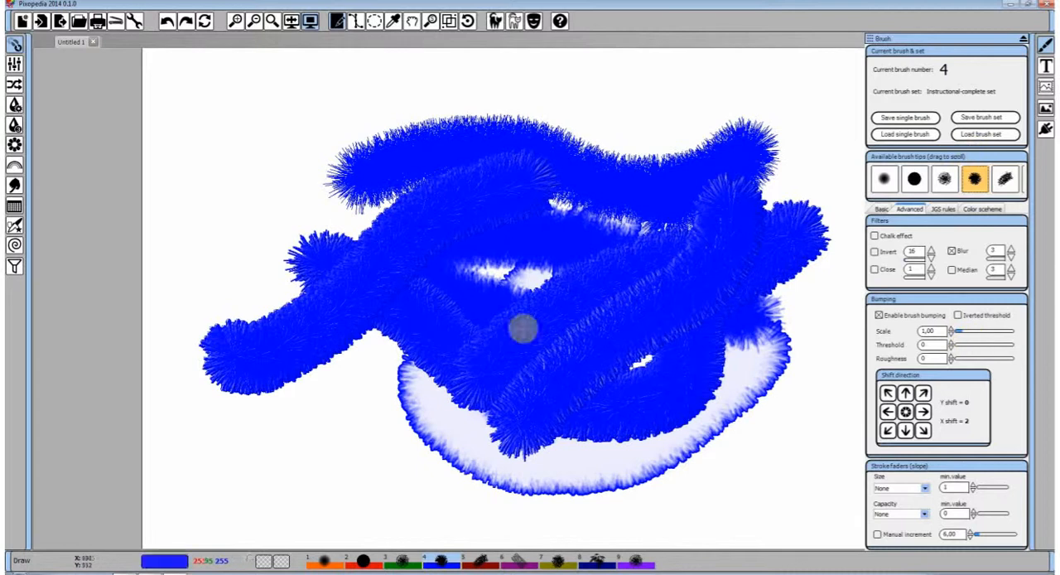
Remove all the blue star strokes from the canvas
{"action": "left_click", "coordinate": [167, 22]}
{"action": "left_click", "coordinate": [166, 23]}
{"action": "left_click", "coordinate": [167, 22]}
{"action": "left_click", "coordinate": [167, 22]}
{"action": "left_click", "coordinate": [167, 22]}
{"action": "left_click", "coordinate": [167, 23]}
{"action": "left_click", "coordinate": [167, 22]}
{"action": "left_click", "coordinate": [167, 22]}
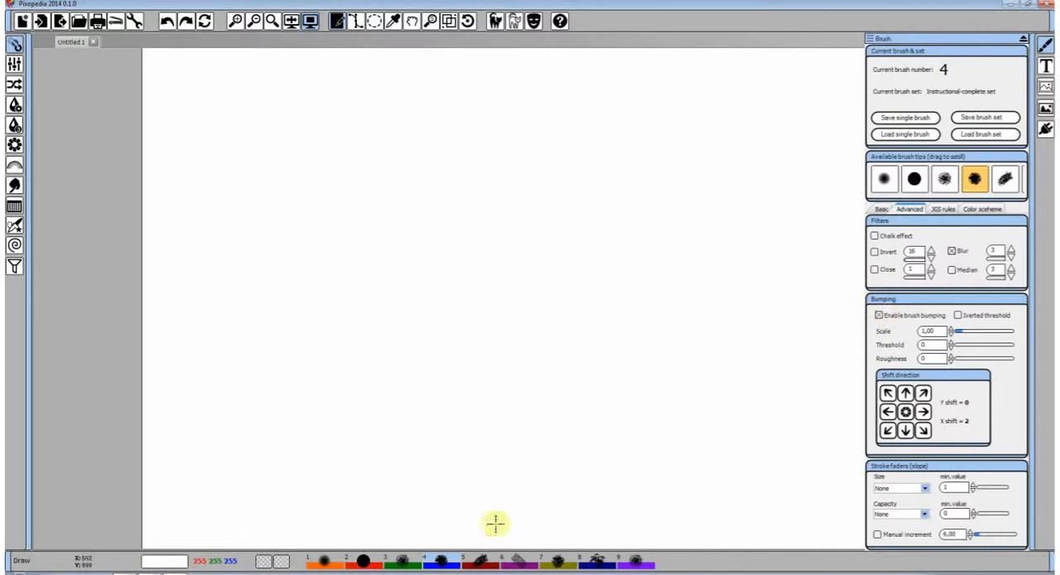
Compare the advanced settings of brushes 4 and 5, and paint a looped dark red stroke with brush 5, the hair brush
{"action": "left_click", "coordinate": [480, 561]}
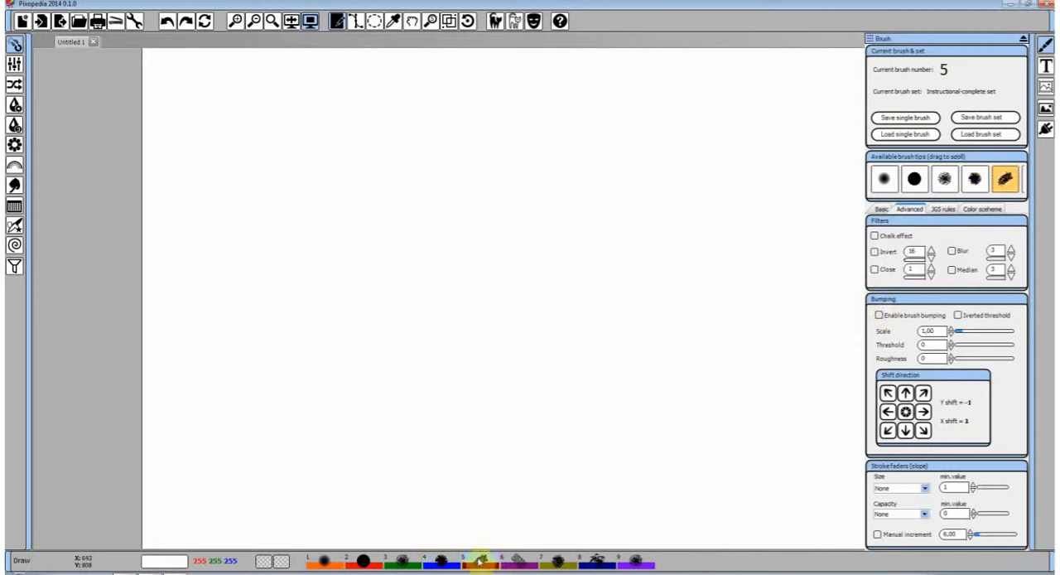
{"action": "left_click", "coordinate": [442, 561]}
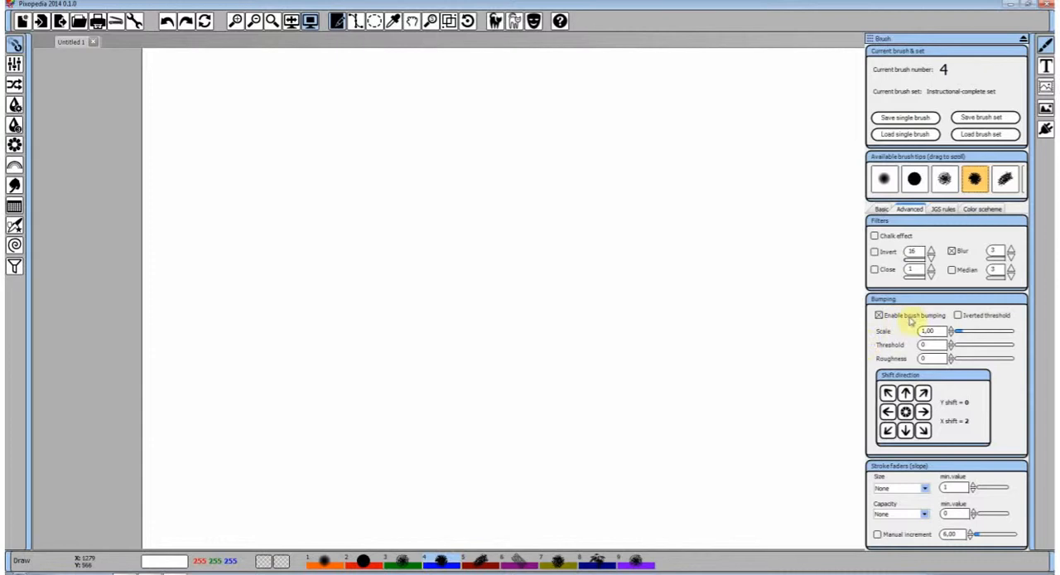
{"action": "left_click", "coordinate": [480, 561]}
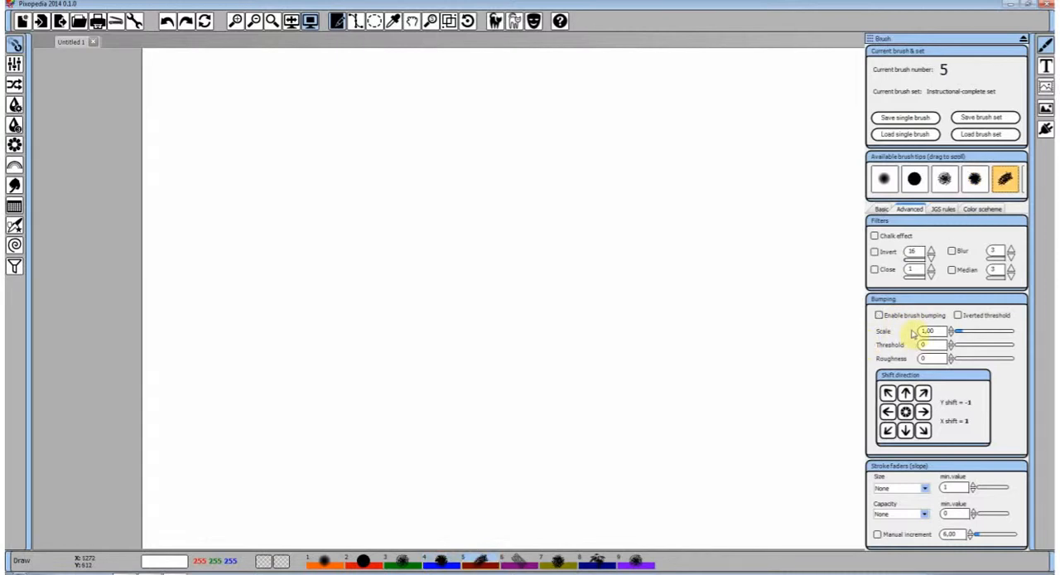
{"action": "mouse_move", "coordinate": [408, 259]}
{"action": "left_mouse_down"}
{"action": "mouse_move", "coordinate": [693, 164]}
{"action": "mouse_move", "coordinate": [679, 199]}
{"action": "mouse_move", "coordinate": [517, 275]}
{"action": "left_mouse_up"}
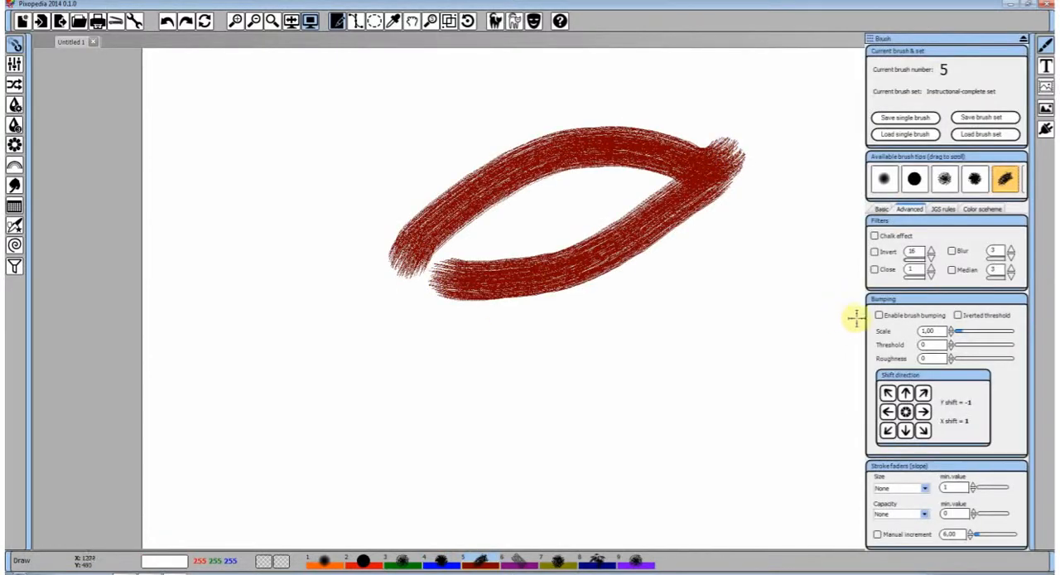
Set the hair brush's thickness to 2 and paint a stroke, and set IntVary to 95 and paint a long winding one
{"action": "left_click", "coordinate": [881, 209]}
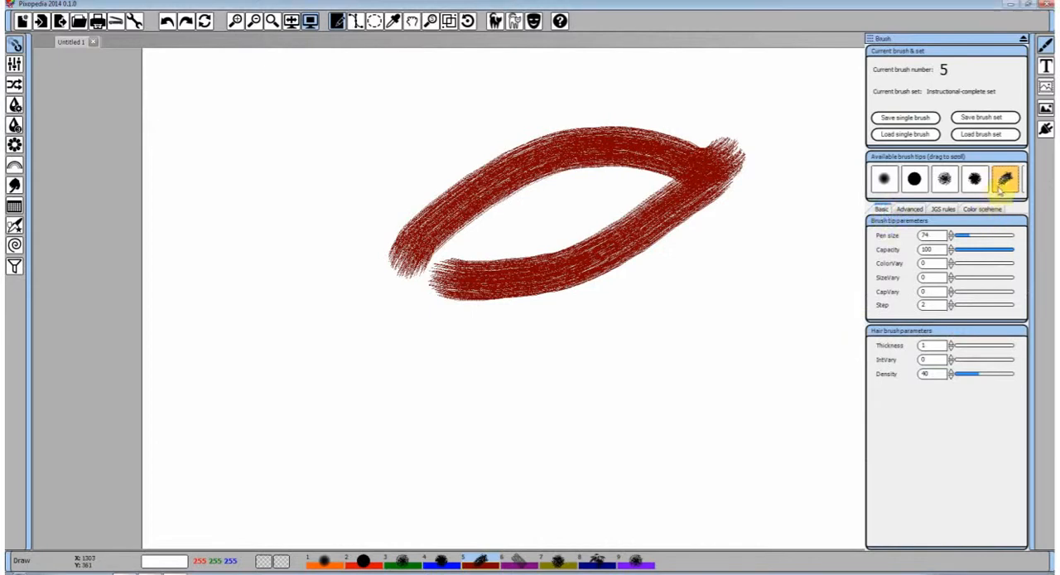
{"action": "left_click", "coordinate": [952, 347]}
{"action": "mouse_move", "coordinate": [377, 377]}
{"action": "left_mouse_down"}
{"action": "mouse_move", "coordinate": [622, 361]}
{"action": "mouse_move", "coordinate": [672, 344]}
{"action": "mouse_move", "coordinate": [683, 370]}
{"action": "left_mouse_up"}
{"action": "left_click_drag", "start_coordinate": [958, 360], "coordinate": [978, 361]}
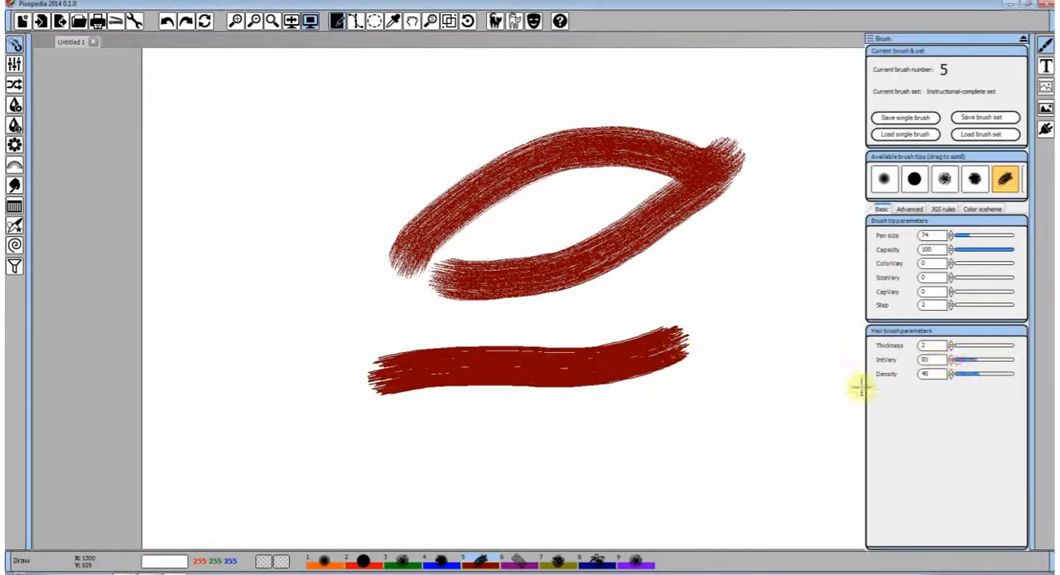
{"action": "mouse_move", "coordinate": [743, 445]}
{"action": "left_mouse_down"}
{"action": "mouse_move", "coordinate": [767, 232]}
{"action": "mouse_move", "coordinate": [581, 350]}
{"action": "mouse_move", "coordinate": [573, 301]}
{"action": "left_mouse_up"}
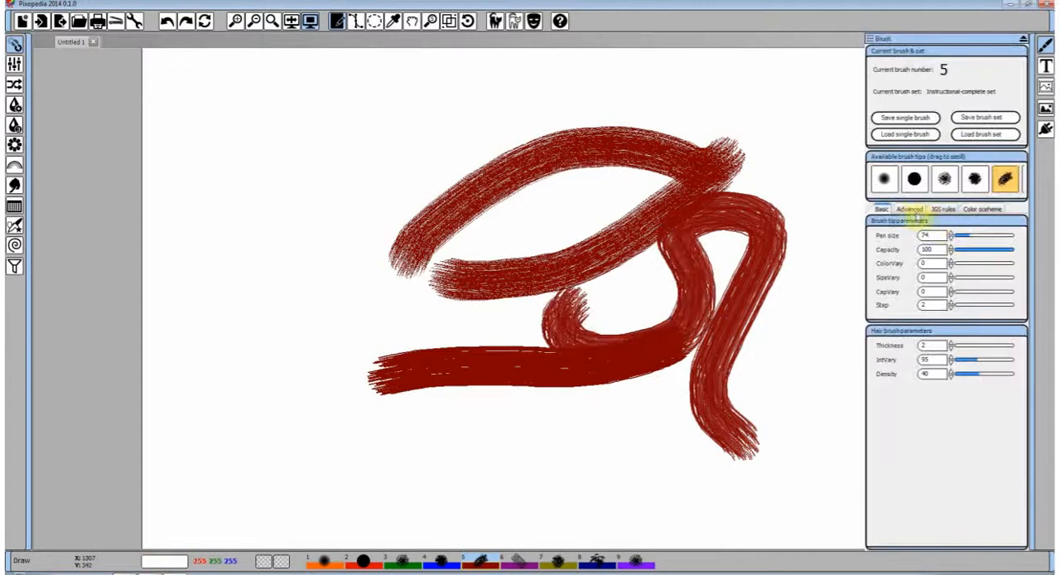
Enable brush bumping for the hair brush and paint a curved stroke, and enable Blur and paint more strokes over it
{"action": "left_click", "coordinate": [909, 210]}
{"action": "left_click", "coordinate": [908, 319]}
{"action": "mouse_move", "coordinate": [698, 372]}
{"action": "left_mouse_down"}
{"action": "mouse_move", "coordinate": [710, 242]}
{"action": "mouse_move", "coordinate": [418, 208]}
{"action": "mouse_move", "coordinate": [411, 298]}
{"action": "mouse_move", "coordinate": [450, 304]}
{"action": "mouse_move", "coordinate": [700, 192]}
{"action": "left_mouse_up"}
{"action": "left_click", "coordinate": [954, 253]}
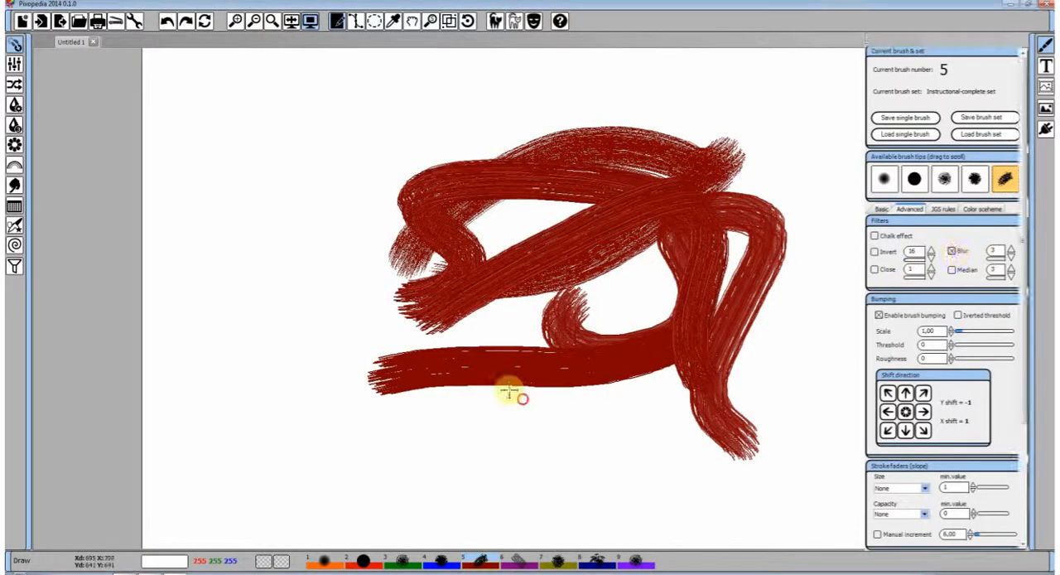
{"action": "mouse_move", "coordinate": [508, 393]}
{"action": "left_mouse_down"}
{"action": "mouse_move", "coordinate": [275, 337]}
{"action": "mouse_move", "coordinate": [544, 266]}
{"action": "mouse_move", "coordinate": [465, 321]}
{"action": "mouse_move", "coordinate": [457, 246]}
{"action": "left_mouse_up"}
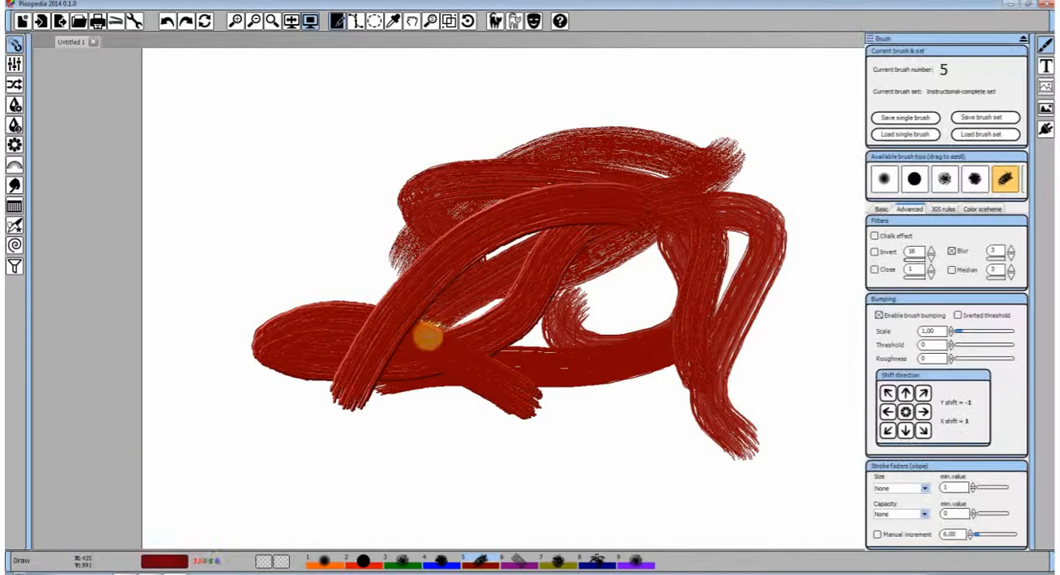
Switch to brush 6, the parallel brush, and paint a wavy purple stroke on a cleared canvas
{"action": "left_click", "coordinate": [518, 564]}
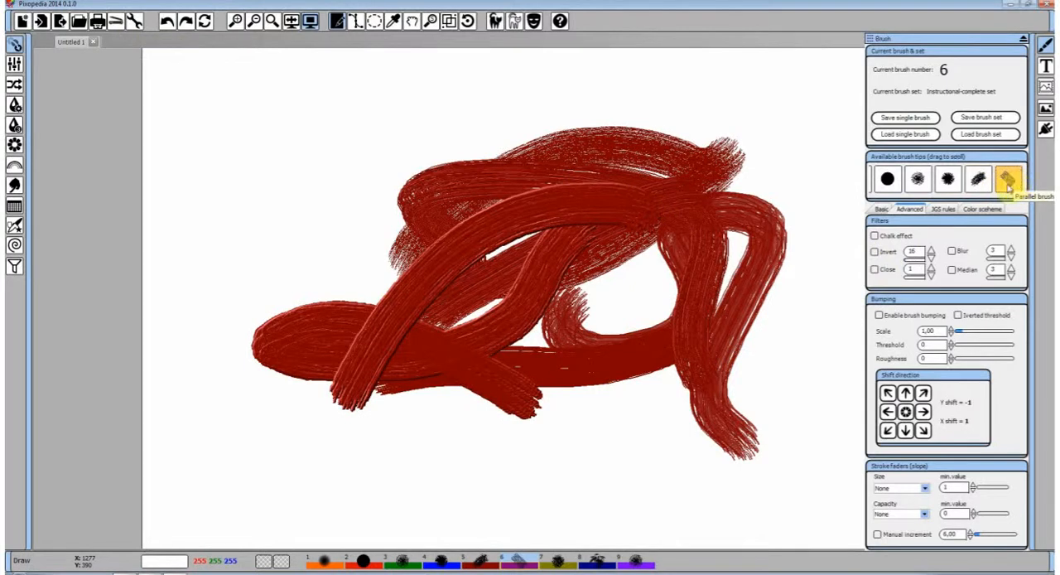
{"action": "left_click", "coordinate": [213, 25]}
{"action": "mouse_move", "coordinate": [316, 189]}
{"action": "left_mouse_down"}
{"action": "mouse_move", "coordinate": [539, 185]}
{"action": "mouse_move", "coordinate": [694, 197]}
{"action": "left_mouse_up"}
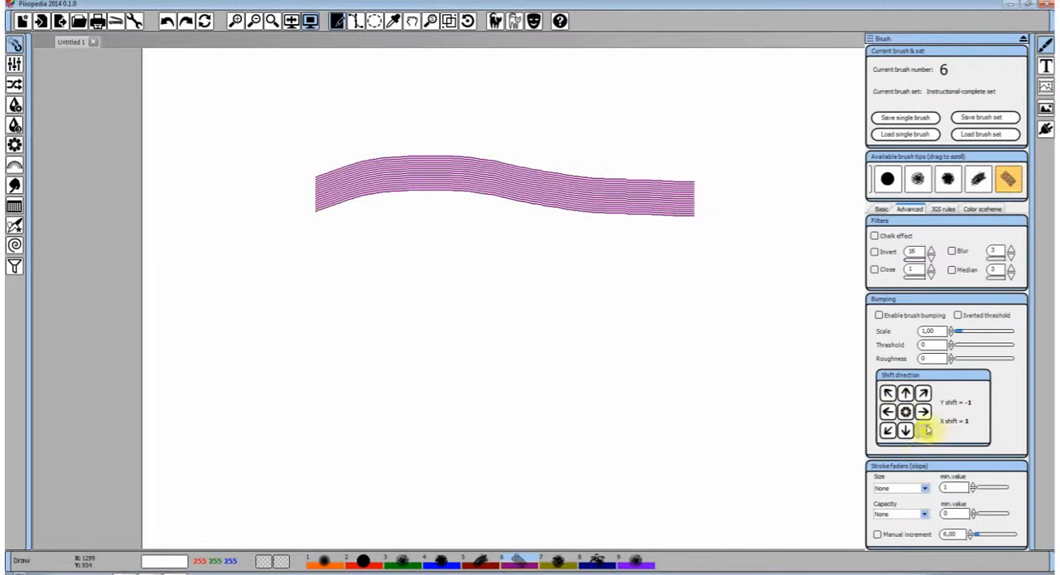
Set the parallel brush's thickness to 9 and paint a solid purple stroke, and set the spacing to 5 and paint a short one below
{"action": "left_click", "coordinate": [882, 210]}
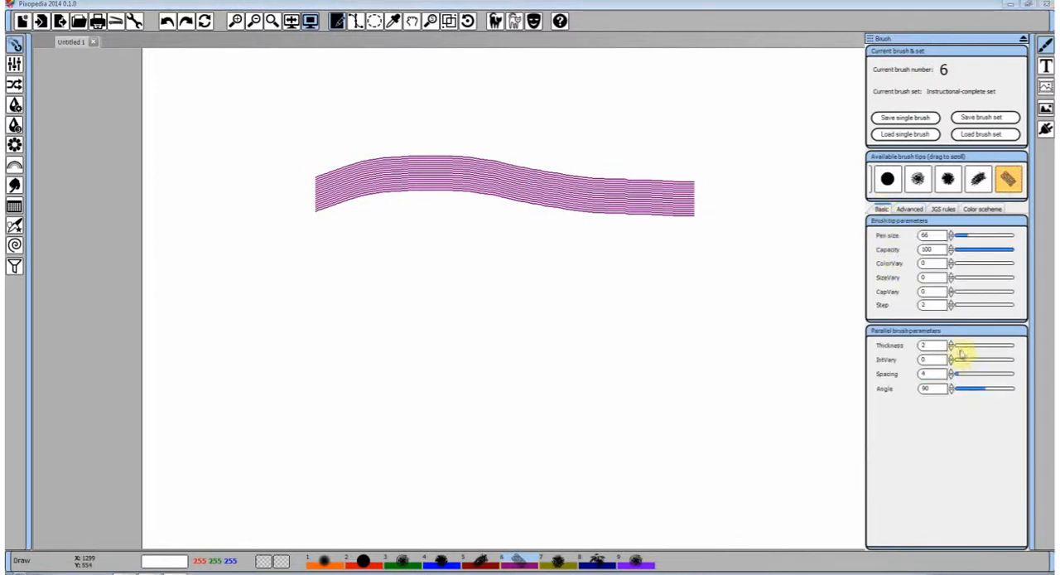
{"action": "left_click", "coordinate": [959, 349]}
{"action": "left_click_drag", "start_coordinate": [292, 280], "coordinate": [586, 291]}
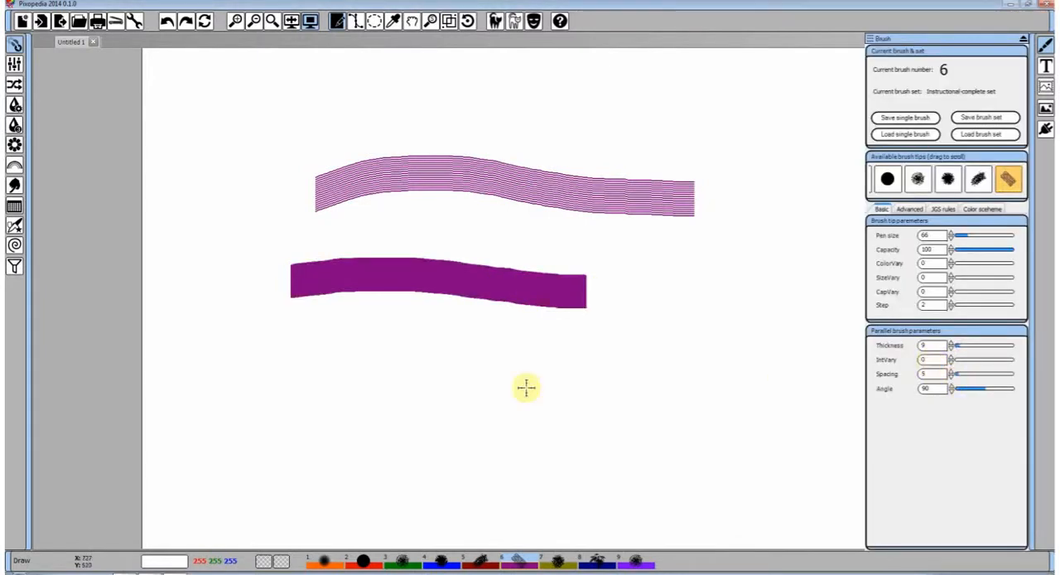
{"action": "left_click_drag", "start_coordinate": [481, 373], "coordinate": [607, 369]}
Increase the parallel brush's spacing to 7 and paint a stroke, and increase it to 9 and paint winding strokes across the canvas
{"action": "left_click", "coordinate": [954, 375]}
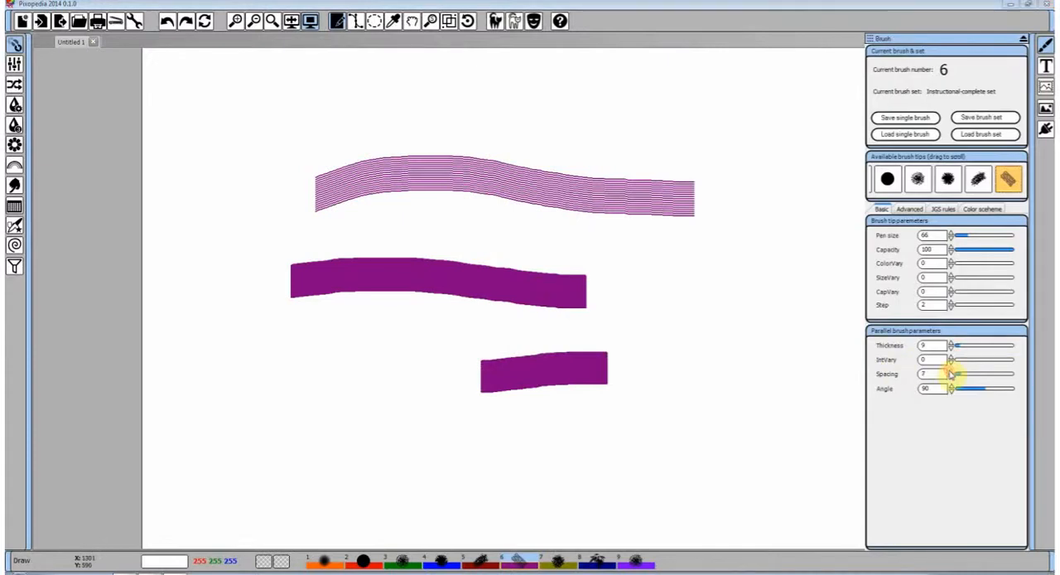
{"action": "mouse_move", "coordinate": [471, 412]}
{"action": "left_mouse_down"}
{"action": "mouse_move", "coordinate": [611, 403]}
{"action": "mouse_move", "coordinate": [689, 412]}
{"action": "left_mouse_up"}
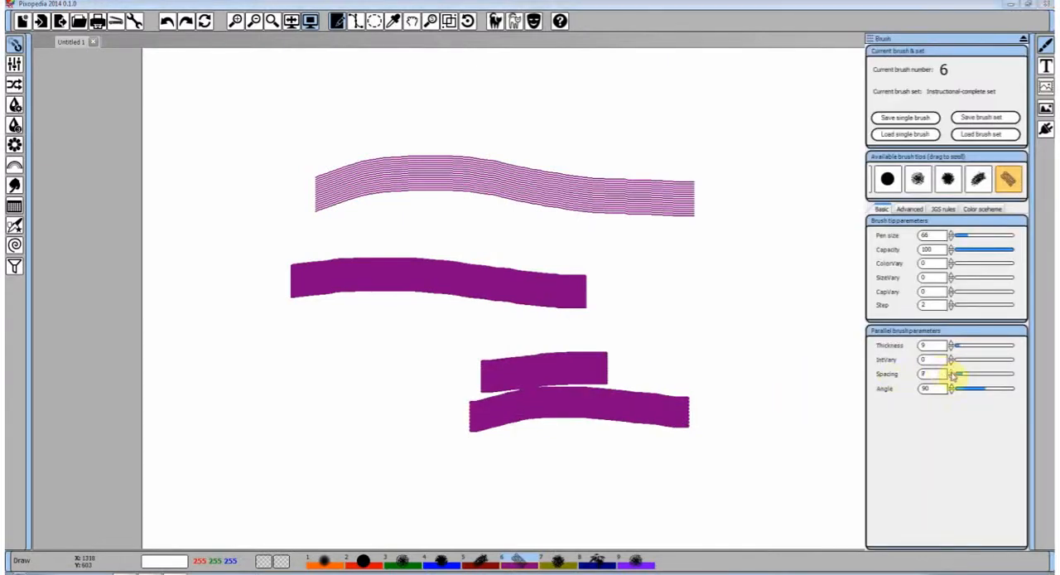
{"action": "mouse_move", "coordinate": [601, 291]}
{"action": "left_mouse_down"}
{"action": "mouse_move", "coordinate": [800, 339]}
{"action": "mouse_move", "coordinate": [643, 402]}
{"action": "mouse_move", "coordinate": [732, 159]}
{"action": "left_mouse_up"}
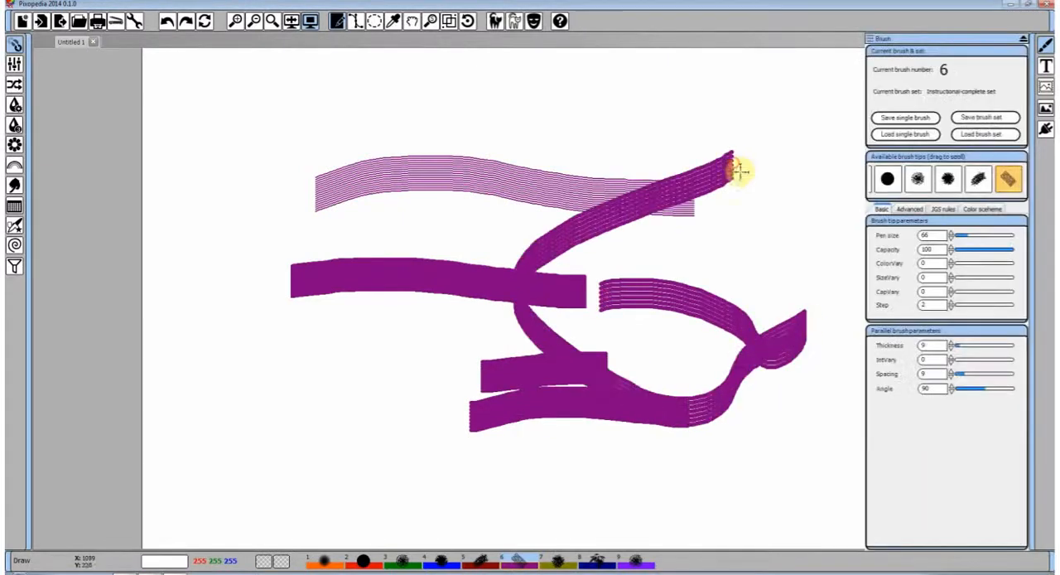
{"action": "mouse_move", "coordinate": [704, 348]}
{"action": "left_mouse_down"}
{"action": "mouse_move", "coordinate": [641, 164]}
{"action": "mouse_move", "coordinate": [530, 217]}
{"action": "left_mouse_up"}
Set the parallel brush's IntVary to 28 and pen size to 147, and paint wide curved strokes over the existing ones
{"action": "left_click_drag", "start_coordinate": [974, 241], "coordinate": [986, 237]}
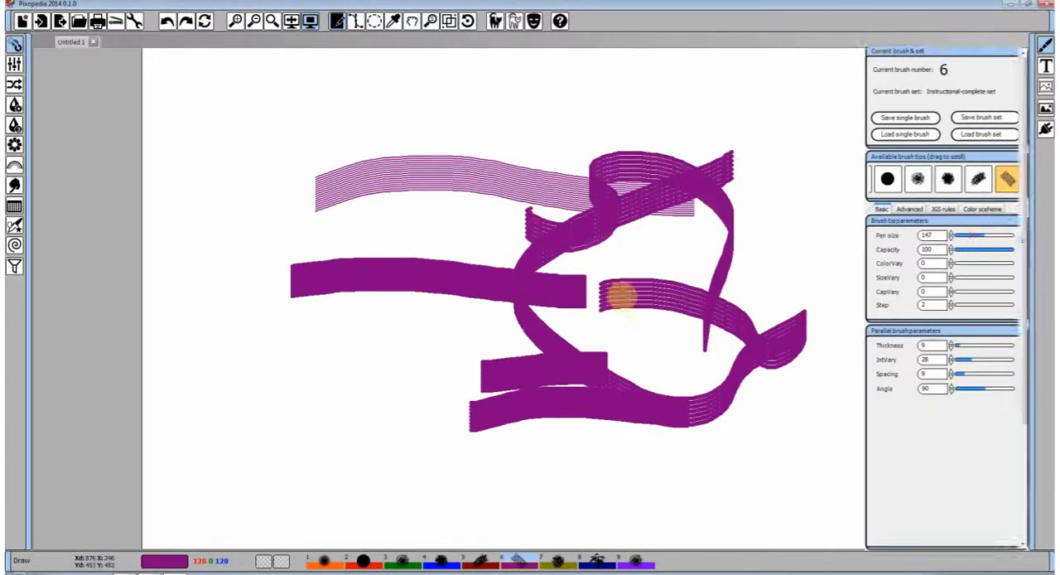
{"action": "mouse_move", "coordinate": [621, 296]}
{"action": "left_mouse_down"}
{"action": "mouse_move", "coordinate": [482, 228]}
{"action": "mouse_move", "coordinate": [358, 322]}
{"action": "mouse_move", "coordinate": [263, 424]}
{"action": "mouse_move", "coordinate": [332, 366]}
{"action": "mouse_move", "coordinate": [489, 431]}
{"action": "left_mouse_up"}
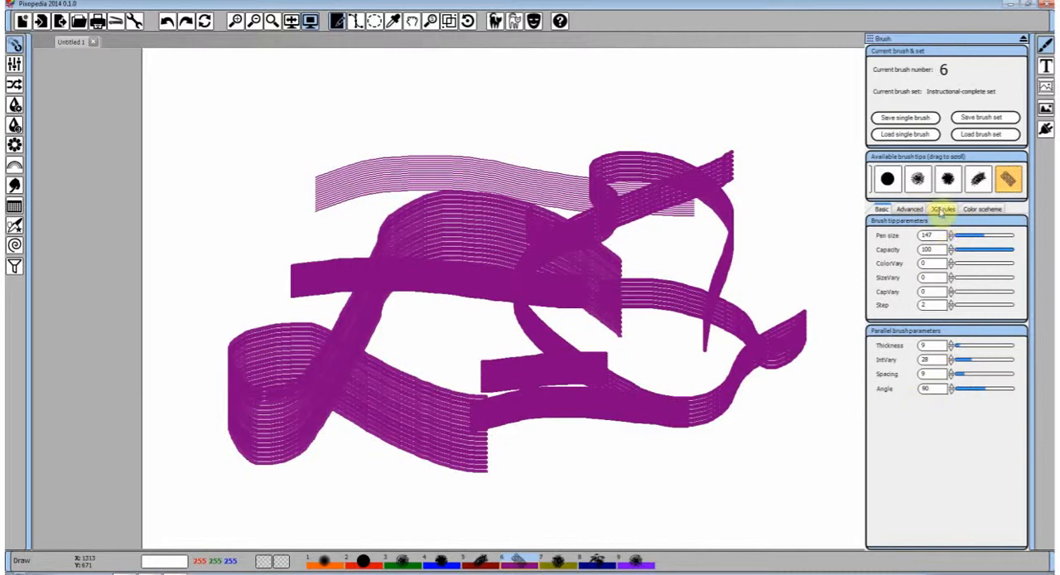
{"action": "left_click", "coordinate": [910, 210]}
{"action": "mouse_move", "coordinate": [795, 269]}
{"action": "left_mouse_down"}
{"action": "mouse_move", "coordinate": [591, 141]}
{"action": "mouse_move", "coordinate": [733, 234]}
{"action": "left_mouse_up"}
Set the parallel brush's thickness to 8 and paint a short stroke over the lower part of the drawing
{"action": "left_click", "coordinate": [881, 208]}
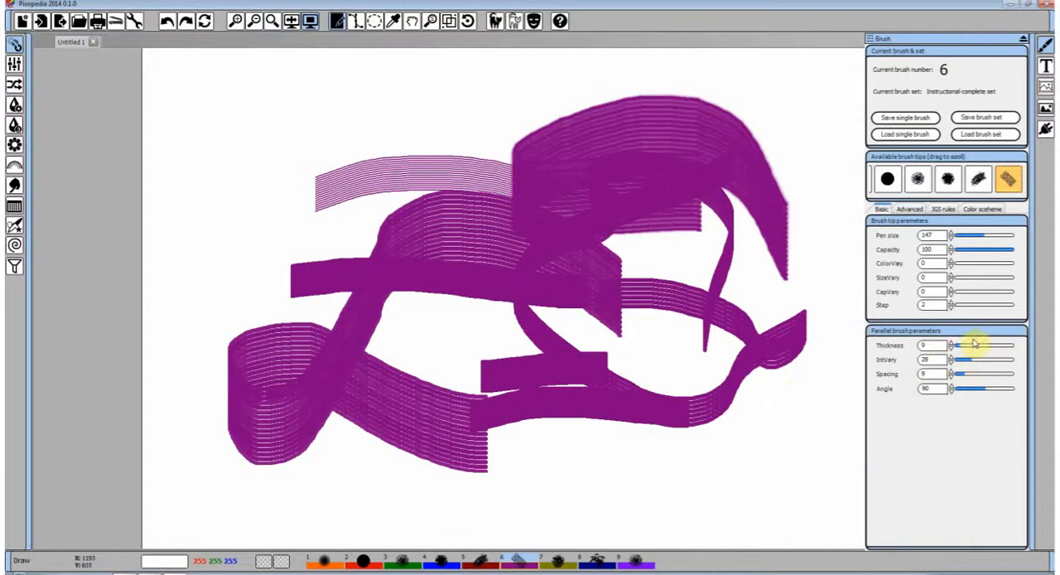
{"action": "left_click", "coordinate": [952, 348]}
{"action": "left_click_drag", "start_coordinate": [650, 389], "coordinate": [765, 355]}
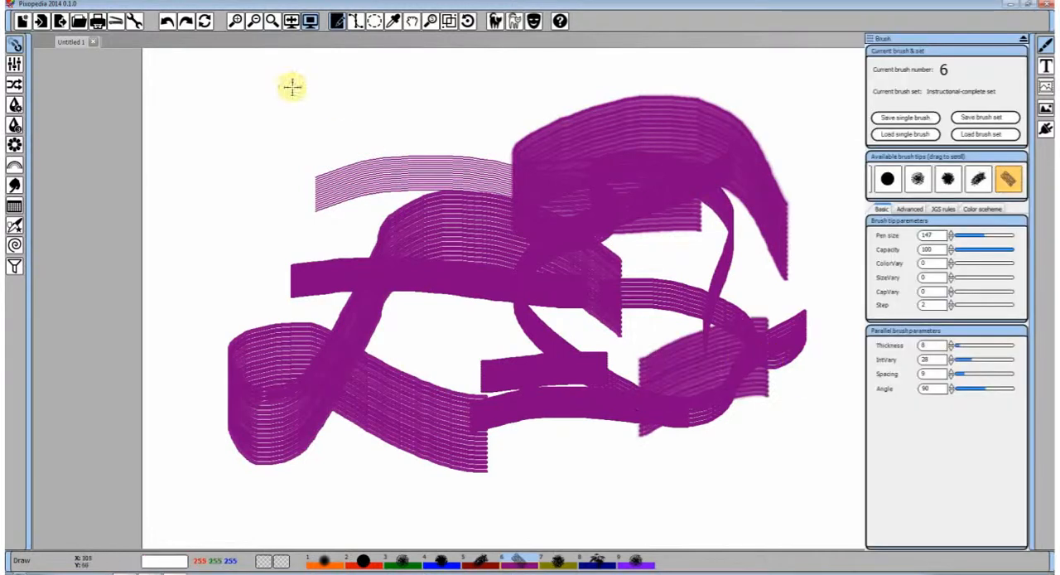
Clear the canvas and paint a looped stroke at a changed angle, and set the angle to 45 and paint a long winding stroke
{"action": "left_click", "coordinate": [212, 25]}
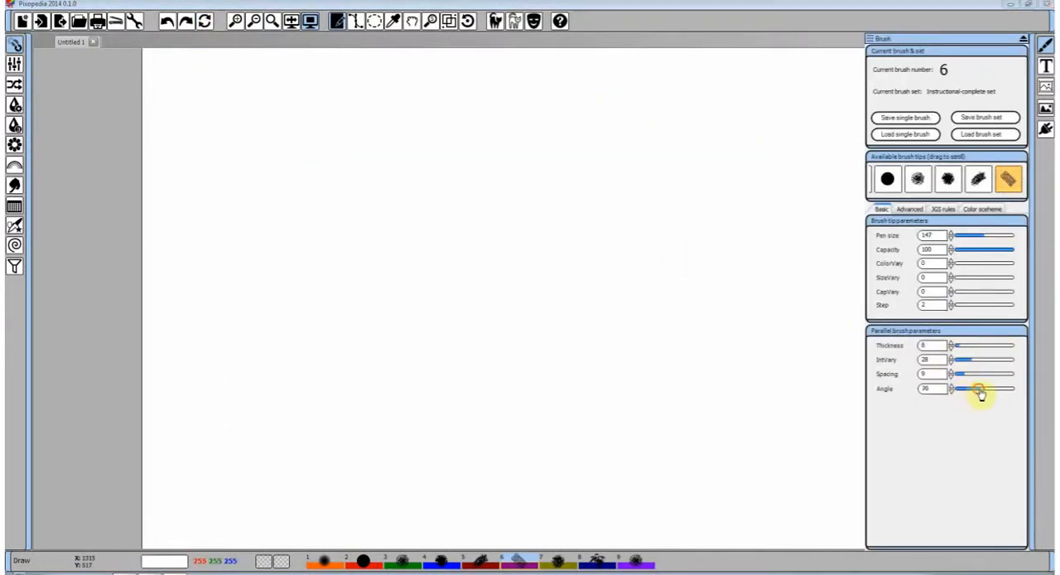
{"action": "mouse_move", "coordinate": [356, 222]}
{"action": "left_mouse_down"}
{"action": "mouse_move", "coordinate": [537, 194]}
{"action": "mouse_move", "coordinate": [677, 265]}
{"action": "mouse_move", "coordinate": [536, 337]}
{"action": "mouse_move", "coordinate": [479, 332]}
{"action": "mouse_move", "coordinate": [381, 258]}
{"action": "mouse_move", "coordinate": [550, 186]}
{"action": "mouse_move", "coordinate": [715, 170]}
{"action": "left_mouse_up"}
{"action": "mouse_move", "coordinate": [1019, 374]}
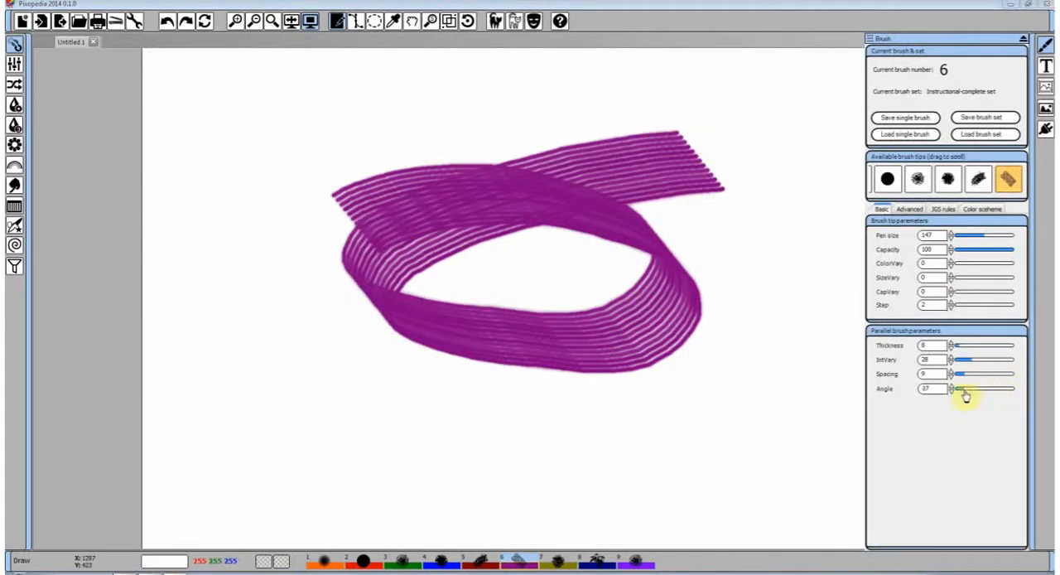
{"action": "mouse_move", "coordinate": [267, 425]}
{"action": "left_mouse_down"}
{"action": "mouse_move", "coordinate": [466, 433]}
{"action": "mouse_move", "coordinate": [781, 303]}
{"action": "mouse_move", "coordinate": [406, 258]}
{"action": "mouse_move", "coordinate": [265, 170]}
{"action": "mouse_move", "coordinate": [550, 154]}
{"action": "mouse_move", "coordinate": [621, 336]}
{"action": "mouse_move", "coordinate": [604, 375]}
{"action": "left_mouse_up"}
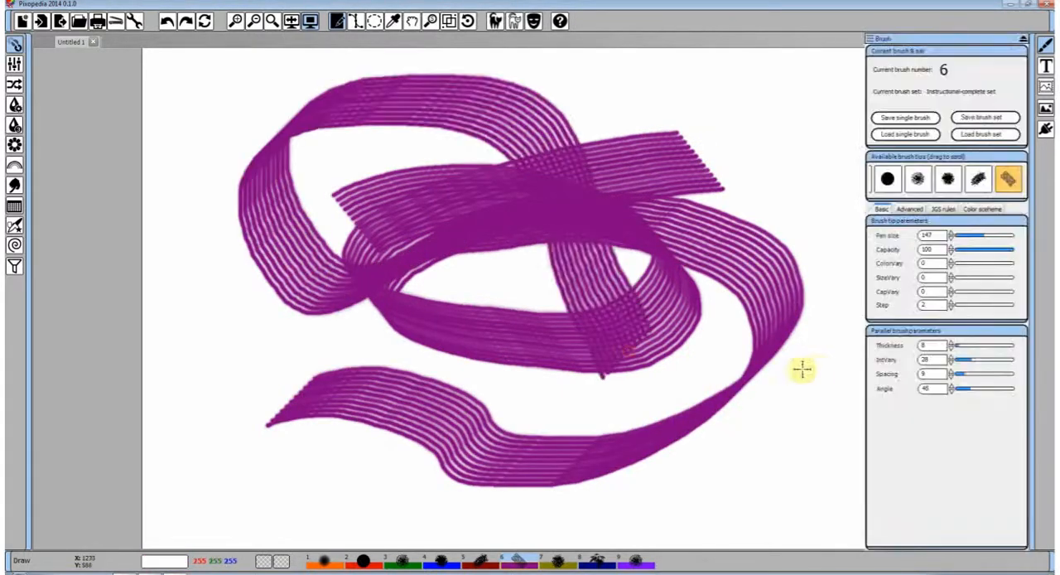
Paint a few short strokes along and across the 45-degree slant, and a long winding stroke over the whole canvas
{"action": "left_click_drag", "start_coordinate": [721, 452], "coordinate": [774, 406]}
{"action": "left_click_drag", "start_coordinate": [701, 467], "coordinate": [760, 382]}
{"action": "left_click_drag", "start_coordinate": [650, 460], "coordinate": [575, 402]}
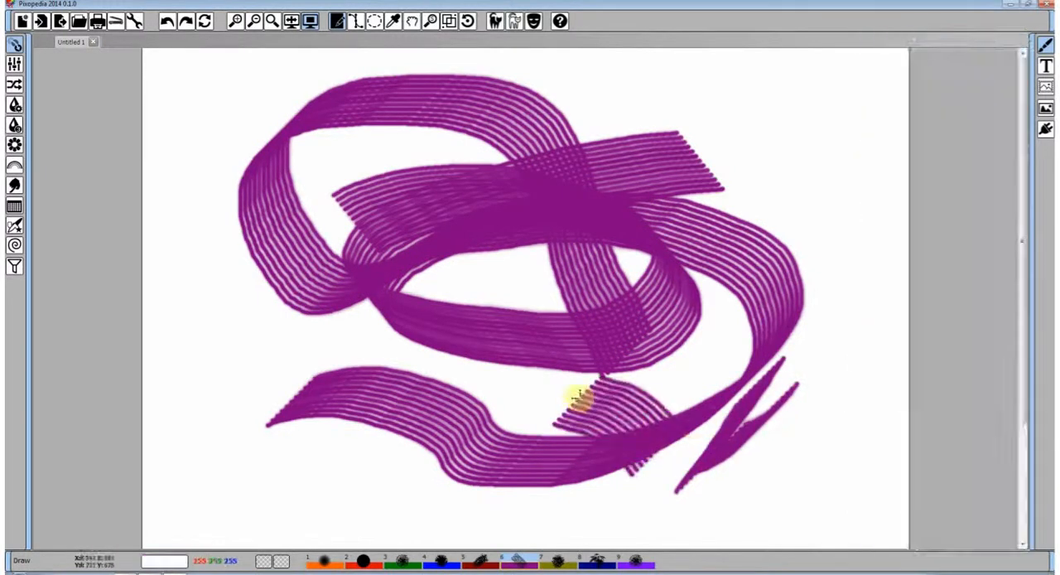
{"action": "mouse_move", "coordinate": [260, 474]}
{"action": "left_mouse_down"}
{"action": "mouse_move", "coordinate": [318, 502]}
{"action": "mouse_move", "coordinate": [376, 450]}
{"action": "mouse_move", "coordinate": [376, 420]}
{"action": "mouse_move", "coordinate": [287, 351]}
{"action": "mouse_move", "coordinate": [309, 256]}
{"action": "mouse_move", "coordinate": [370, 179]}
{"action": "mouse_move", "coordinate": [511, 142]}
{"action": "mouse_move", "coordinate": [606, 184]}
{"action": "mouse_move", "coordinate": [625, 266]}
{"action": "mouse_move", "coordinate": [583, 309]}
{"action": "mouse_move", "coordinate": [552, 306]}
{"action": "mouse_move", "coordinate": [506, 270]}
{"action": "mouse_move", "coordinate": [442, 269]}
{"action": "mouse_move", "coordinate": [425, 309]}
{"action": "mouse_move", "coordinate": [487, 367]}
{"action": "mouse_move", "coordinate": [561, 376]}
{"action": "mouse_move", "coordinate": [684, 332]}
{"action": "mouse_move", "coordinate": [800, 339]}
{"action": "mouse_move", "coordinate": [826, 386]}
{"action": "mouse_move", "coordinate": [762, 455]}
{"action": "mouse_move", "coordinate": [689, 452]}
{"action": "mouse_move", "coordinate": [596, 423]}
{"action": "mouse_move", "coordinate": [548, 443]}
{"action": "mouse_move", "coordinate": [698, 449]}
{"action": "mouse_move", "coordinate": [768, 334]}
{"action": "mouse_move", "coordinate": [804, 185]}
{"action": "mouse_move", "coordinate": [779, 131]}
{"action": "mouse_move", "coordinate": [699, 139]}
{"action": "mouse_move", "coordinate": [685, 158]}
{"action": "mouse_move", "coordinate": [710, 235]}
{"action": "mouse_move", "coordinate": [711, 301]}
{"action": "left_mouse_up"}
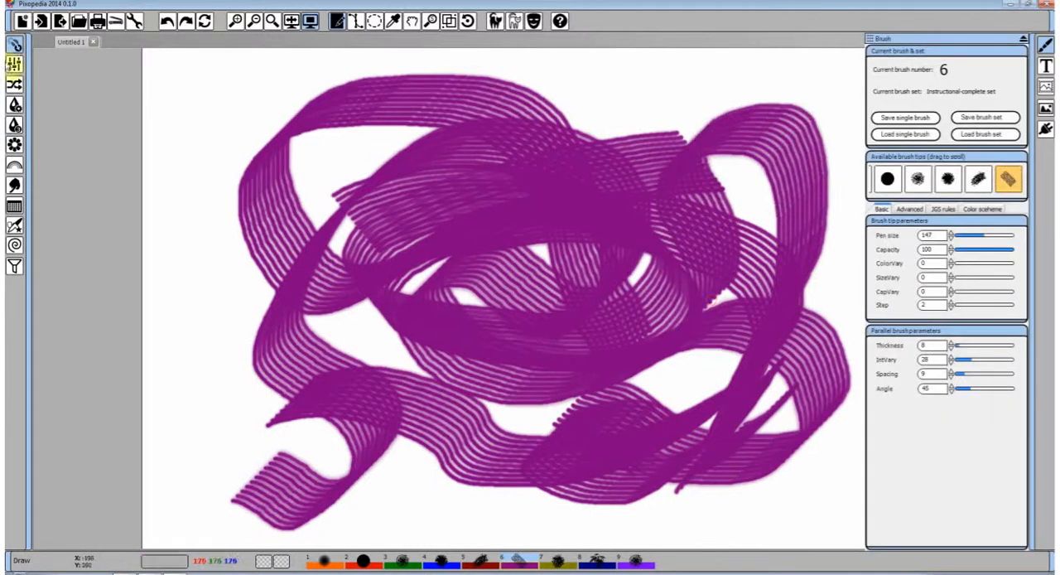
Undo all the parallel brush strokes, and set the angle to 29, paint another stroke and undo it
{"action": "left_click", "coordinate": [168, 22]}
{"action": "left_click", "coordinate": [168, 22]}
{"action": "left_click", "coordinate": [168, 22]}
{"action": "left_click", "coordinate": [168, 22]}
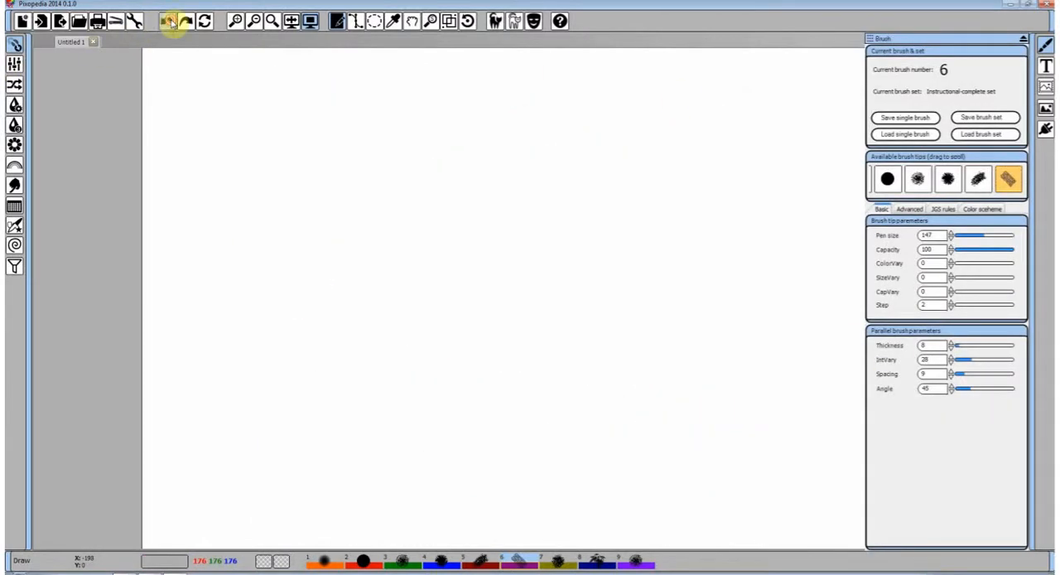
{"action": "mouse_move", "coordinate": [410, 298]}
{"action": "left_mouse_down"}
{"action": "mouse_move", "coordinate": [666, 270]}
{"action": "mouse_move", "coordinate": [505, 324]}
{"action": "mouse_move", "coordinate": [651, 138]}
{"action": "left_mouse_up"}
{"action": "left_click", "coordinate": [168, 21]}
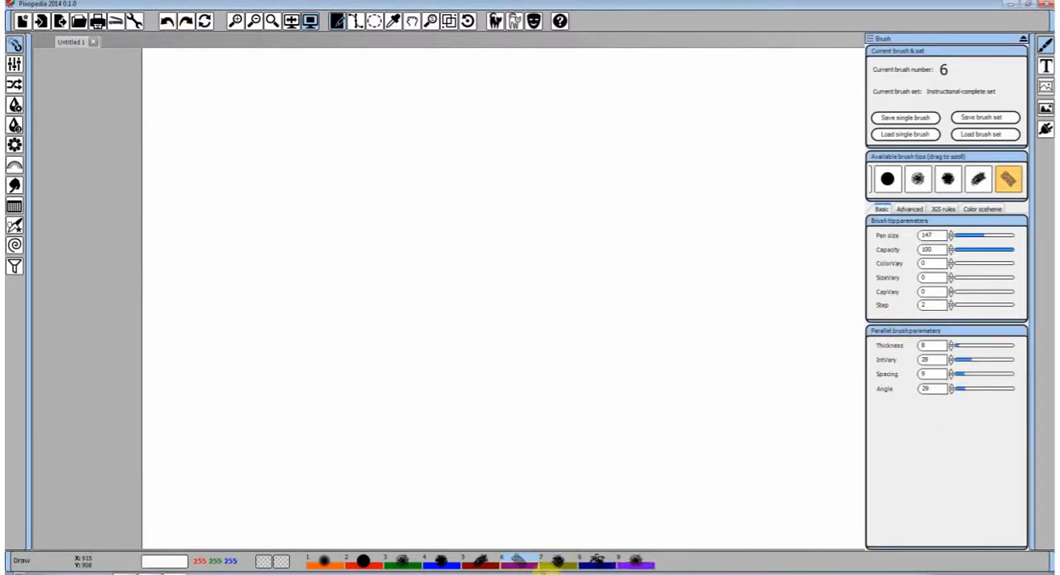
Switch to brush 7, the mesh brush, and paint a short stroke, and set its pen size to 109 and paint dabs and a winding stroke
{"action": "left_click", "coordinate": [560, 566]}
{"action": "left_click_drag", "start_coordinate": [352, 203], "coordinate": [556, 189]}
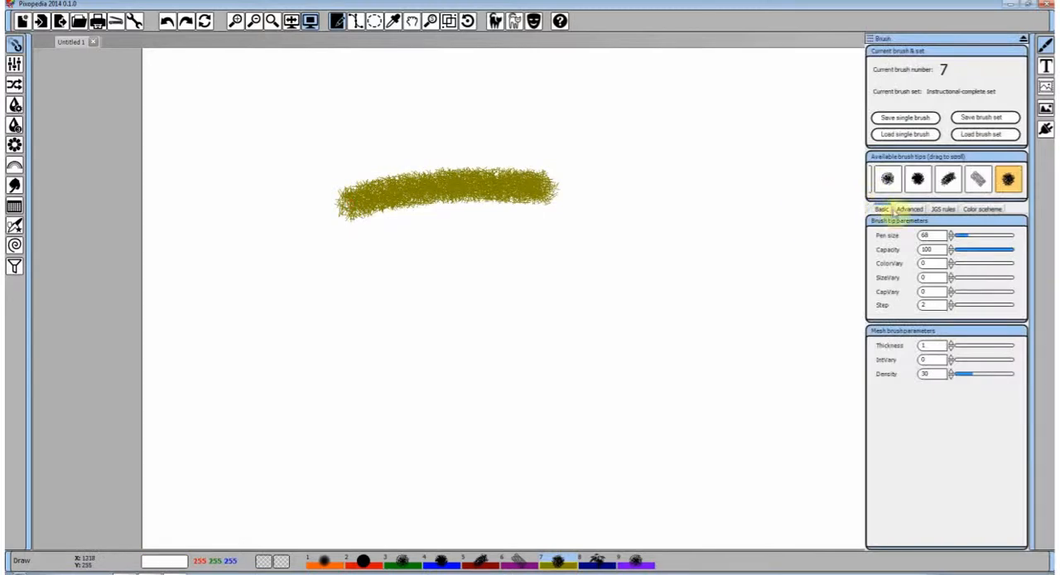
{"action": "left_click_drag", "start_coordinate": [951, 235], "coordinate": [968, 234]}
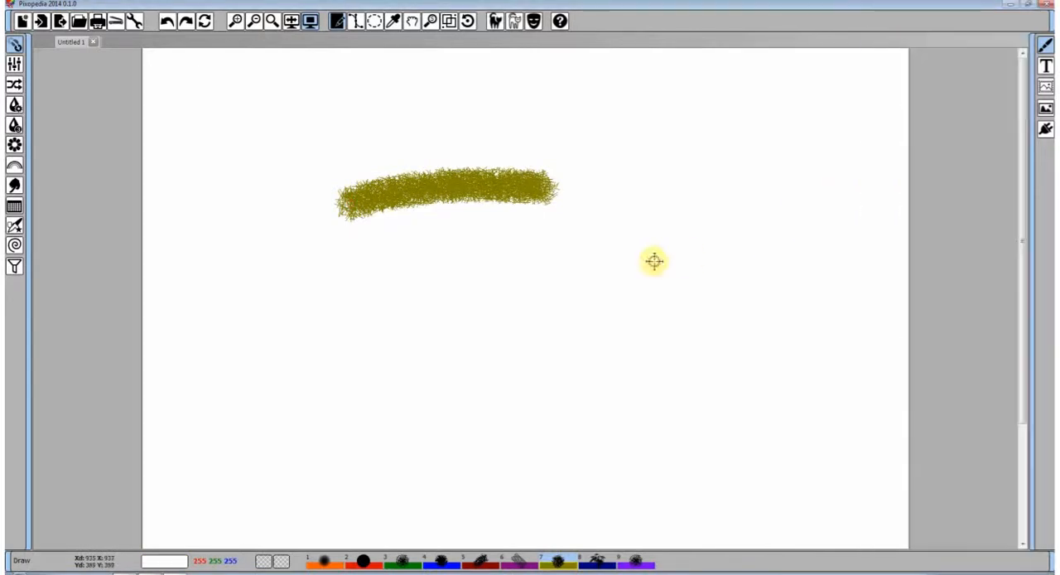
{"action": "left_click", "coordinate": [654, 261]}
{"action": "mouse_move", "coordinate": [654, 262]}
{"action": "left_mouse_down"}
{"action": "mouse_move", "coordinate": [644, 256]}
{"action": "mouse_move", "coordinate": [669, 285]}
{"action": "left_mouse_up"}
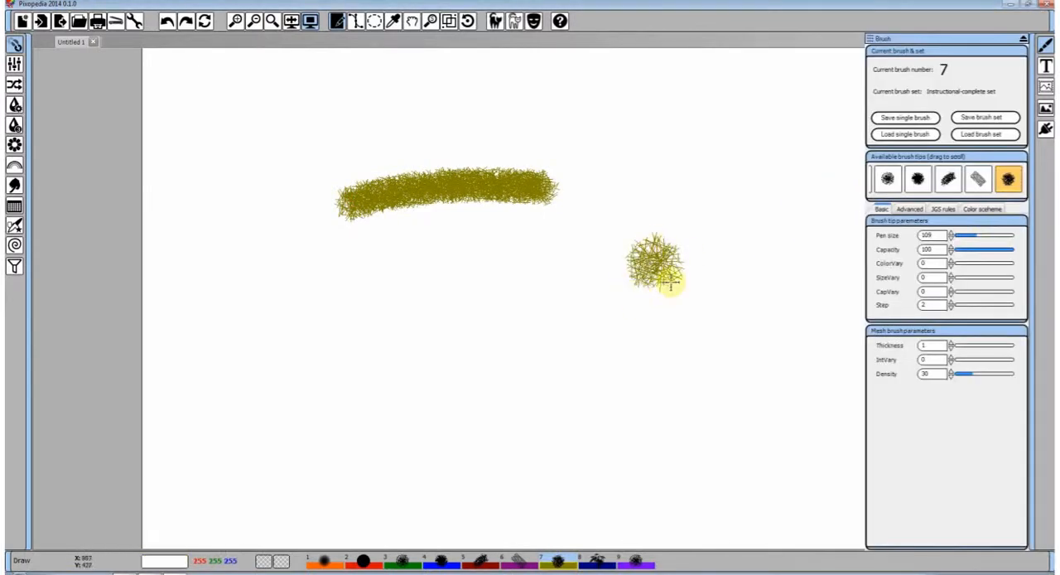
{"action": "left_click", "coordinate": [577, 307]}
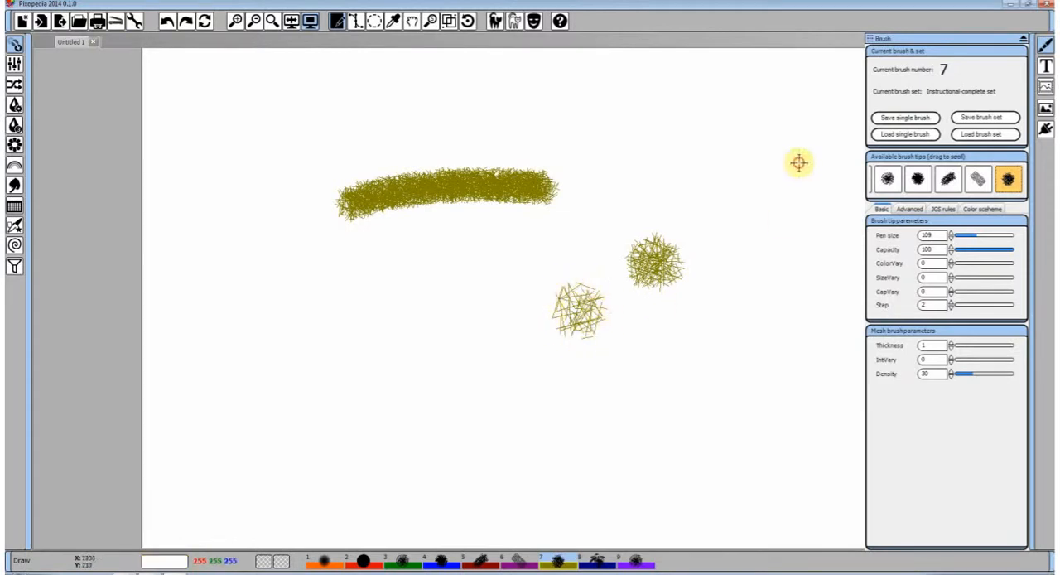
{"action": "mouse_move", "coordinate": [797, 162]}
{"action": "left_mouse_down"}
{"action": "mouse_move", "coordinate": [758, 232]}
{"action": "mouse_move", "coordinate": [739, 331]}
{"action": "mouse_move", "coordinate": [637, 336]}
{"action": "mouse_move", "coordinate": [411, 240]}
{"action": "left_mouse_up"}
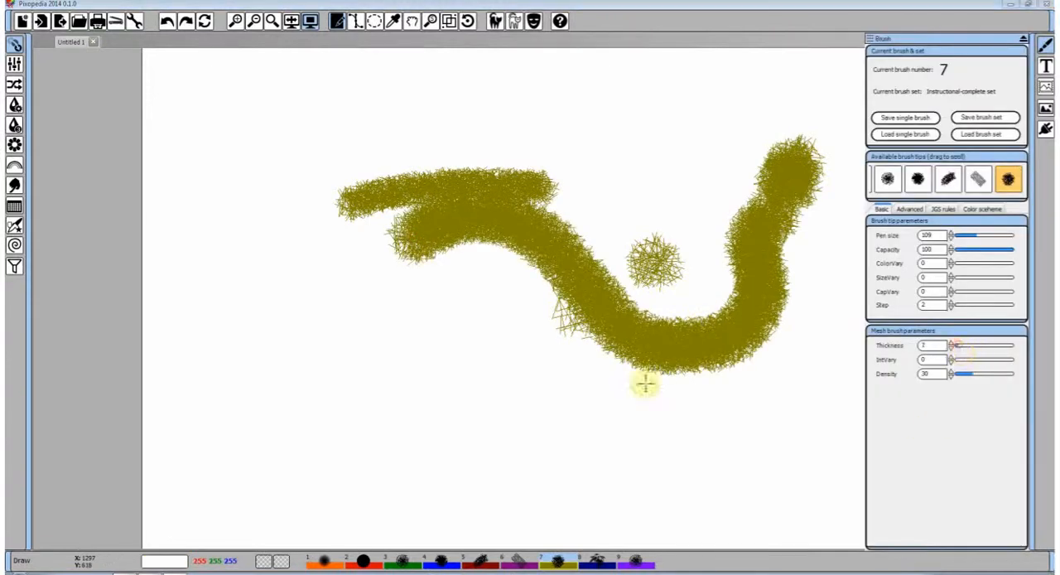
Set the mesh brush's thickness to 7, IntVary to 141 and density to 47, painting olive strokes after each change
{"action": "mouse_move", "coordinate": [501, 385]}
{"action": "left_mouse_down"}
{"action": "mouse_move", "coordinate": [435, 286]}
{"action": "mouse_move", "coordinate": [481, 278]}
{"action": "left_mouse_up"}
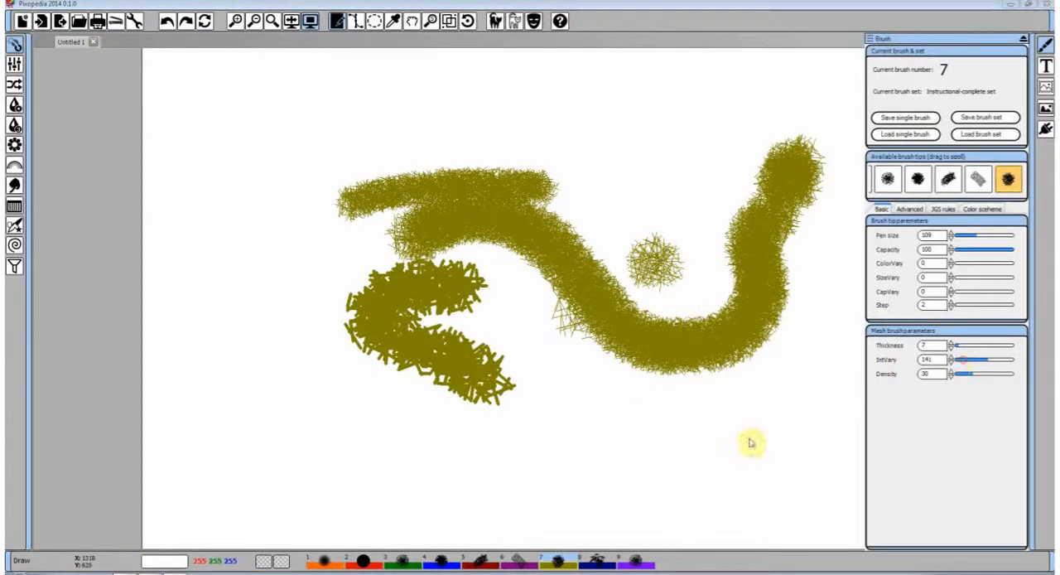
{"action": "mouse_move", "coordinate": [663, 477]}
{"action": "left_mouse_down"}
{"action": "mouse_move", "coordinate": [322, 393]}
{"action": "mouse_move", "coordinate": [286, 397]}
{"action": "left_mouse_up"}
{"action": "left_click_drag", "start_coordinate": [502, 356], "coordinate": [710, 181]}
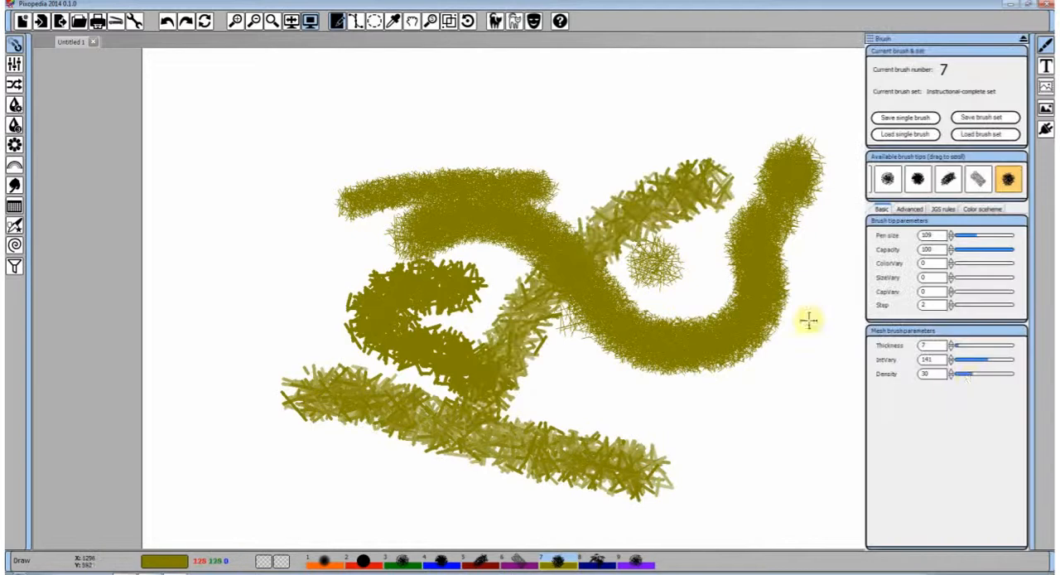
{"action": "left_click_drag", "start_coordinate": [971, 374], "coordinate": [984, 377]}
{"action": "mouse_move", "coordinate": [681, 429]}
{"action": "left_mouse_down"}
{"action": "mouse_move", "coordinate": [636, 294]}
{"action": "mouse_move", "coordinate": [331, 128]}
{"action": "mouse_move", "coordinate": [317, 192]}
{"action": "mouse_move", "coordinate": [345, 274]}
{"action": "mouse_move", "coordinate": [281, 286]}
{"action": "left_mouse_up"}
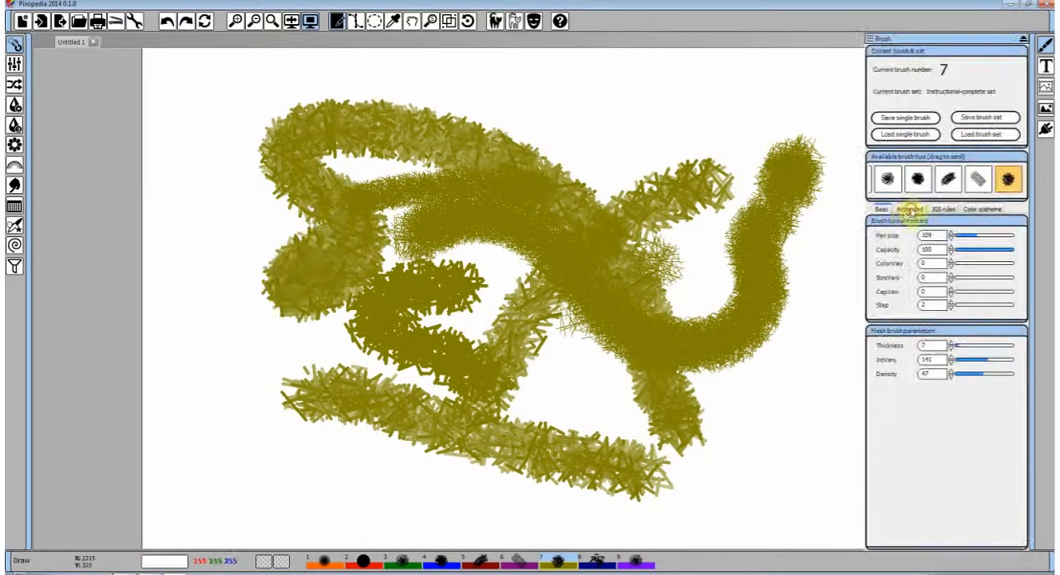
Enable Blur and brush bumping for the mesh brush and paint embossed strokes, and try Invert with further strokes
{"action": "left_click", "coordinate": [909, 209]}
{"action": "left_click", "coordinate": [952, 251]}
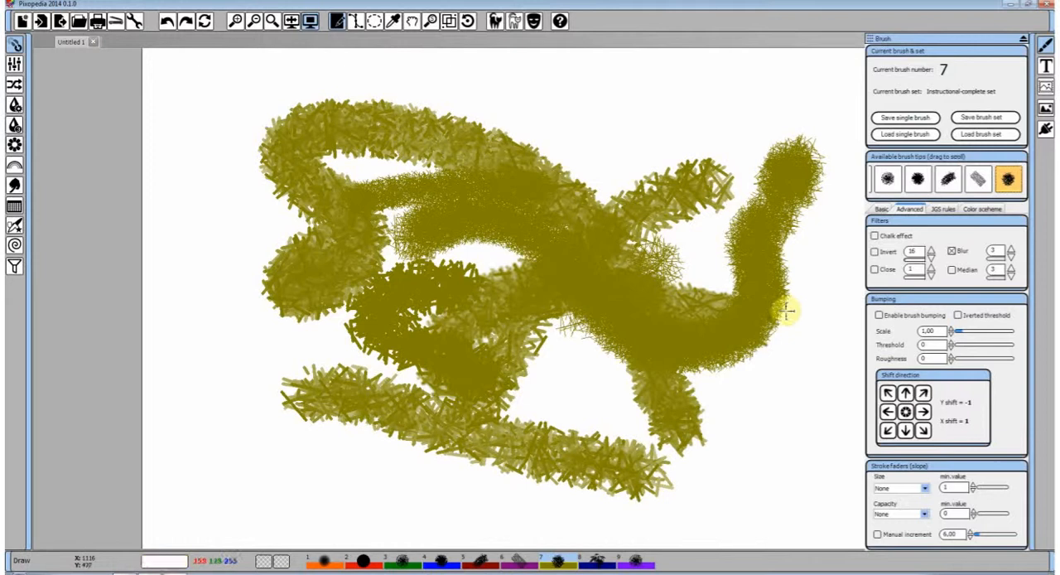
{"action": "left_click", "coordinate": [880, 315]}
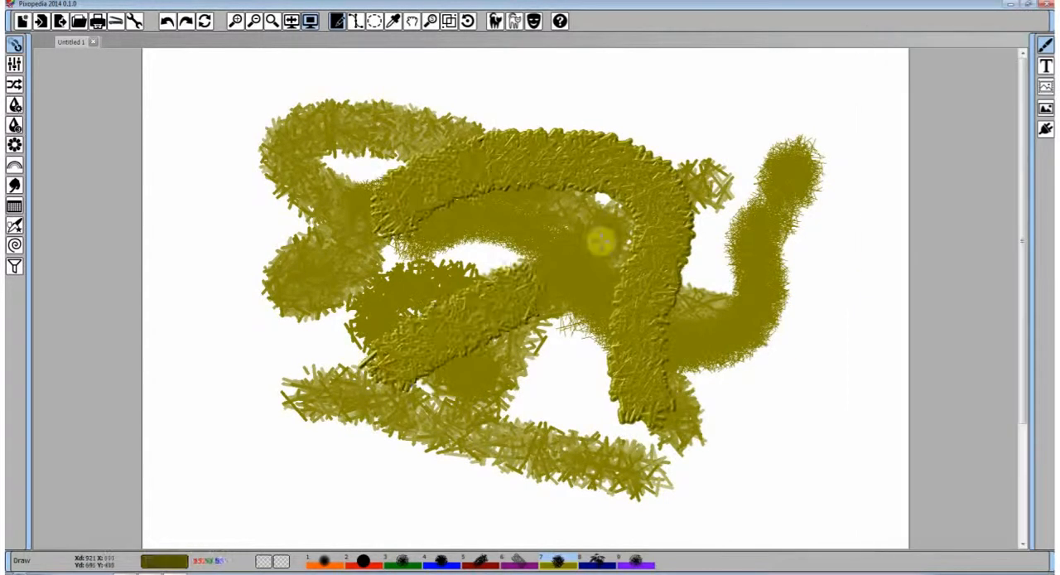
{"action": "mouse_move", "coordinate": [805, 263]}
{"action": "left_mouse_down"}
{"action": "mouse_move", "coordinate": [721, 384]}
{"action": "mouse_move", "coordinate": [639, 290]}
{"action": "left_mouse_up"}
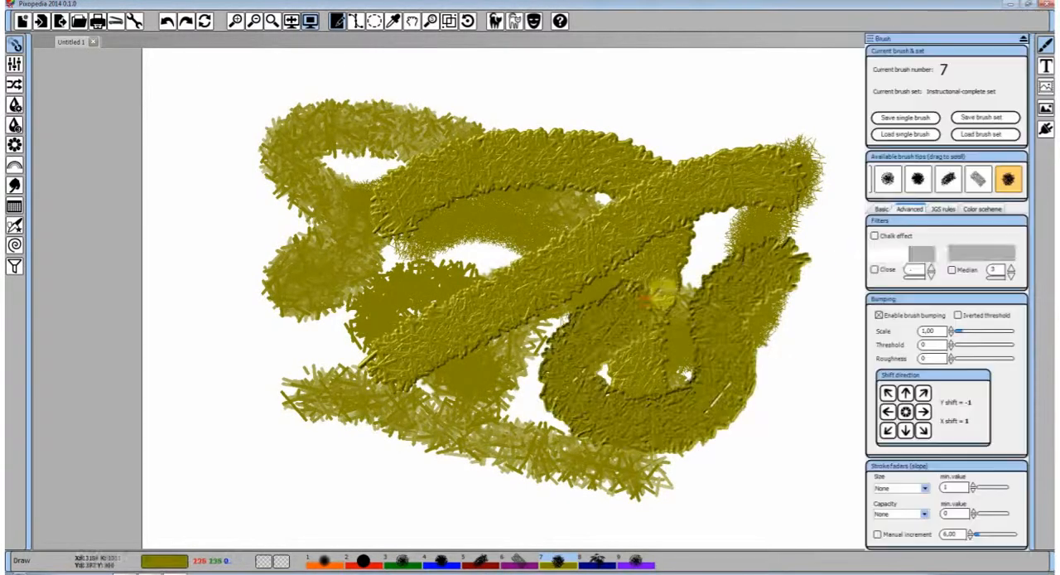
{"action": "left_click", "coordinate": [875, 252]}
{"action": "mouse_move", "coordinate": [722, 367]}
{"action": "left_mouse_down"}
{"action": "mouse_move", "coordinate": [530, 191]}
{"action": "mouse_move", "coordinate": [348, 232]}
{"action": "mouse_move", "coordinate": [502, 303]}
{"action": "mouse_move", "coordinate": [389, 365]}
{"action": "left_mouse_up"}
Choose the AlphaMix primary and secondary color painting scheme and paint curved olive and cyan strokes over the drawing
{"action": "left_click", "coordinate": [987, 210]}
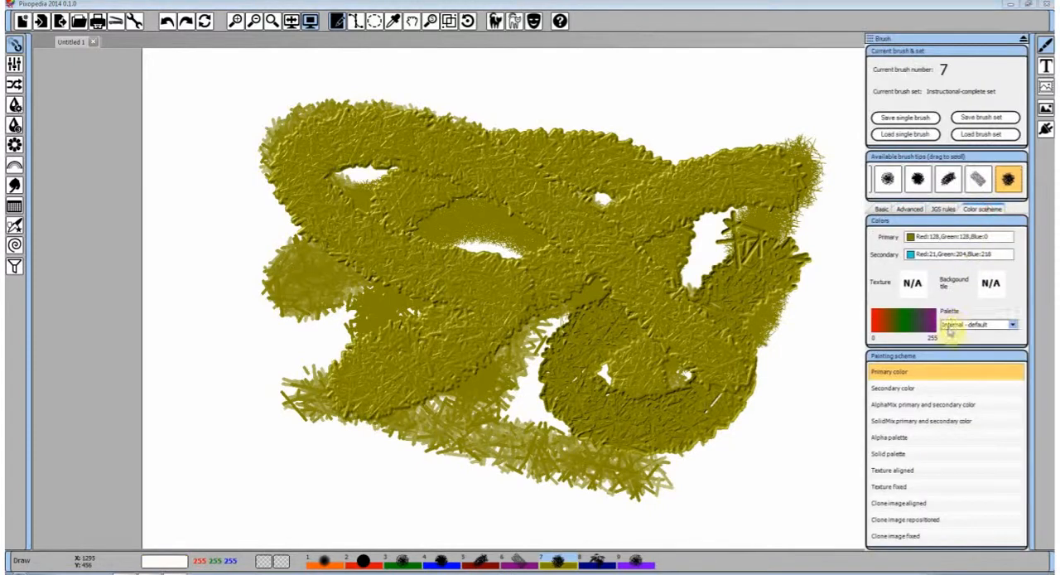
{"action": "left_click", "coordinate": [903, 406]}
{"action": "mouse_move", "coordinate": [746, 424]}
{"action": "left_mouse_down"}
{"action": "mouse_move", "coordinate": [669, 184]}
{"action": "mouse_move", "coordinate": [516, 268]}
{"action": "mouse_move", "coordinate": [497, 348]}
{"action": "left_mouse_up"}
{"action": "mouse_move", "coordinate": [381, 278]}
{"action": "left_mouse_down"}
{"action": "mouse_move", "coordinate": [528, 252]}
{"action": "mouse_move", "coordinate": [638, 375]}
{"action": "mouse_move", "coordinate": [489, 403]}
{"action": "mouse_move", "coordinate": [488, 324]}
{"action": "left_mouse_up"}
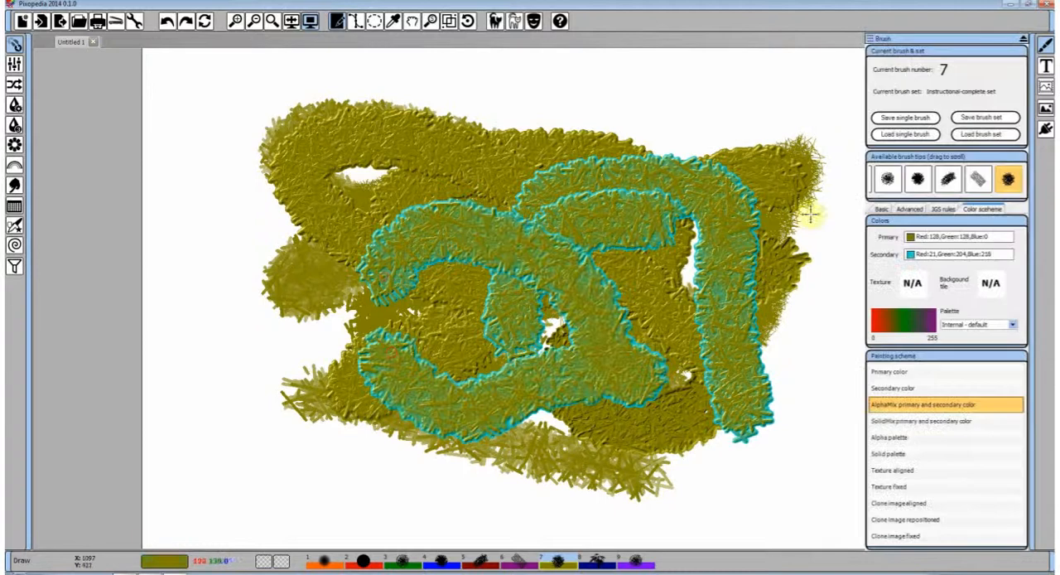
{"action": "left_click", "coordinate": [912, 209]}
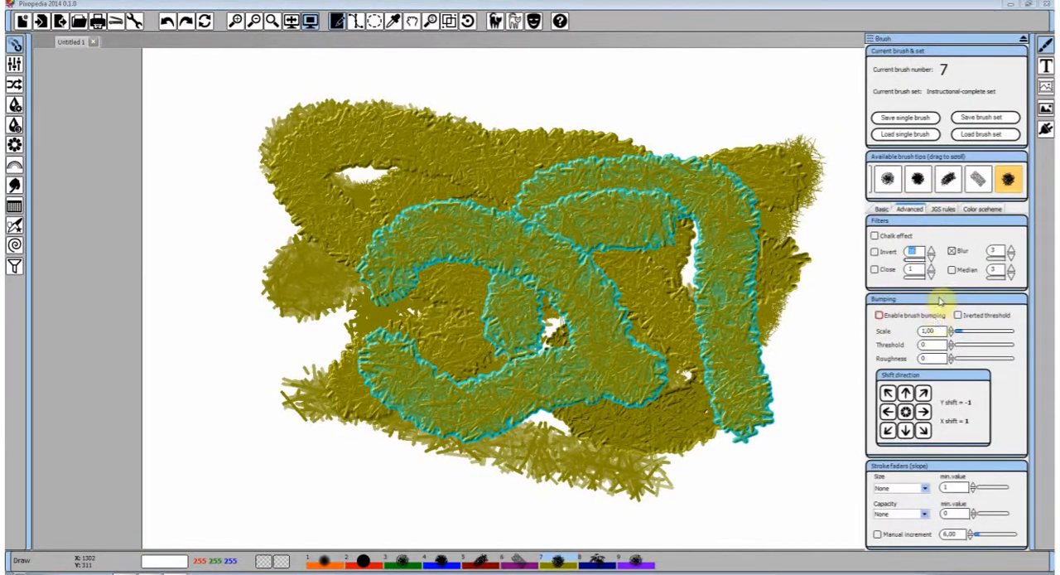
{"action": "left_click", "coordinate": [882, 209]}
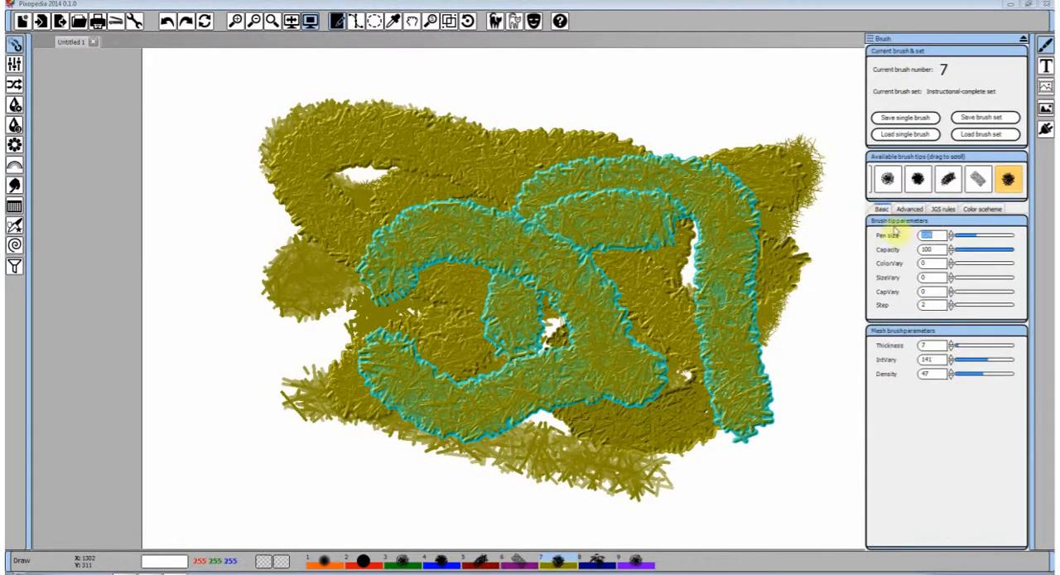
Undo all the mesh brush strokes until the canvas is blank, and switch to brush 8, the stamp brush
{"action": "left_click", "coordinate": [166, 22]}
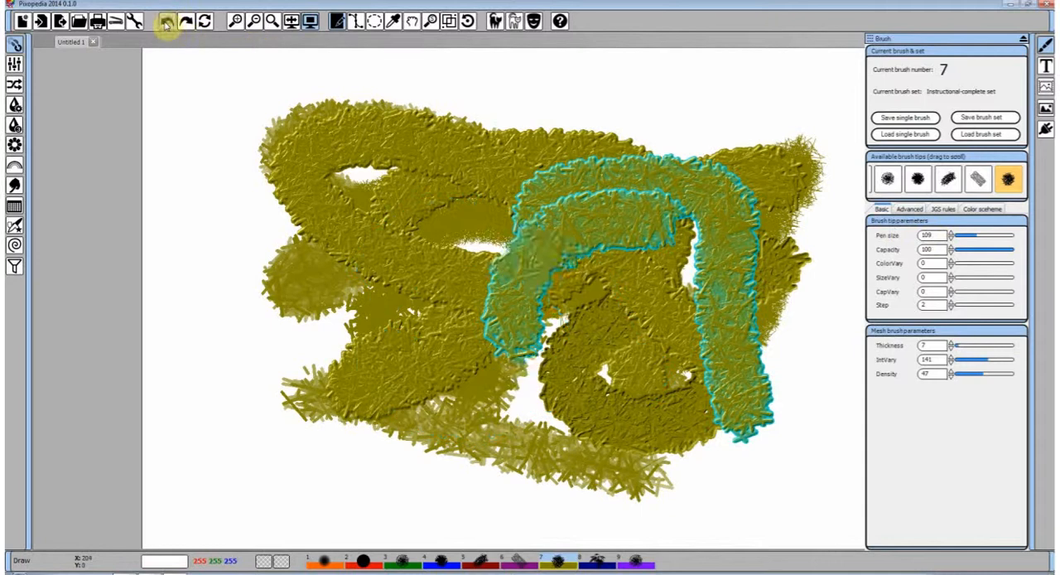
{"action": "left_click", "coordinate": [166, 25]}
{"action": "left_click", "coordinate": [166, 25]}
{"action": "left_click", "coordinate": [166, 25]}
{"action": "left_click", "coordinate": [166, 25]}
{"action": "left_click", "coordinate": [167, 25]}
{"action": "left_click", "coordinate": [167, 25]}
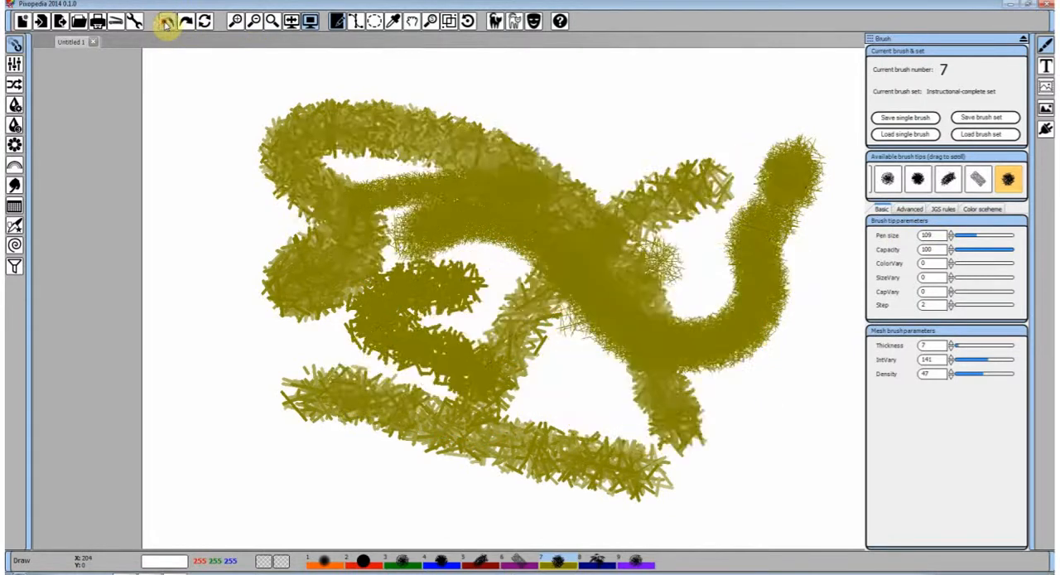
{"action": "left_click", "coordinate": [167, 23]}
{"action": "left_click", "coordinate": [166, 23]}
{"action": "left_click", "coordinate": [167, 23]}
{"action": "left_click", "coordinate": [167, 23]}
{"action": "left_click", "coordinate": [166, 24]}
{"action": "left_click", "coordinate": [166, 23]}
{"action": "left_click", "coordinate": [166, 23]}
{"action": "left_click", "coordinate": [166, 24]}
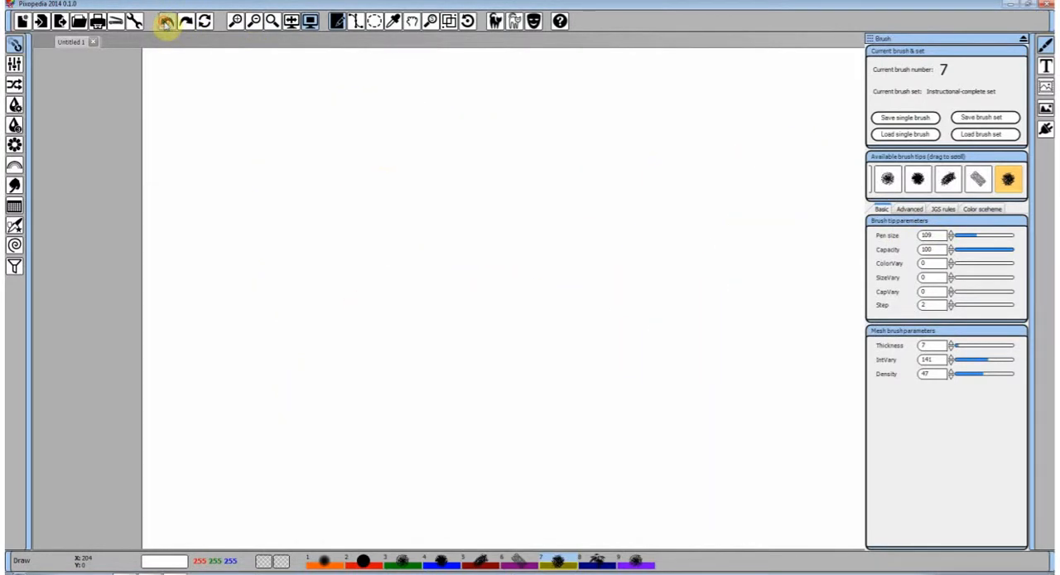
{"action": "left_click", "coordinate": [594, 564]}
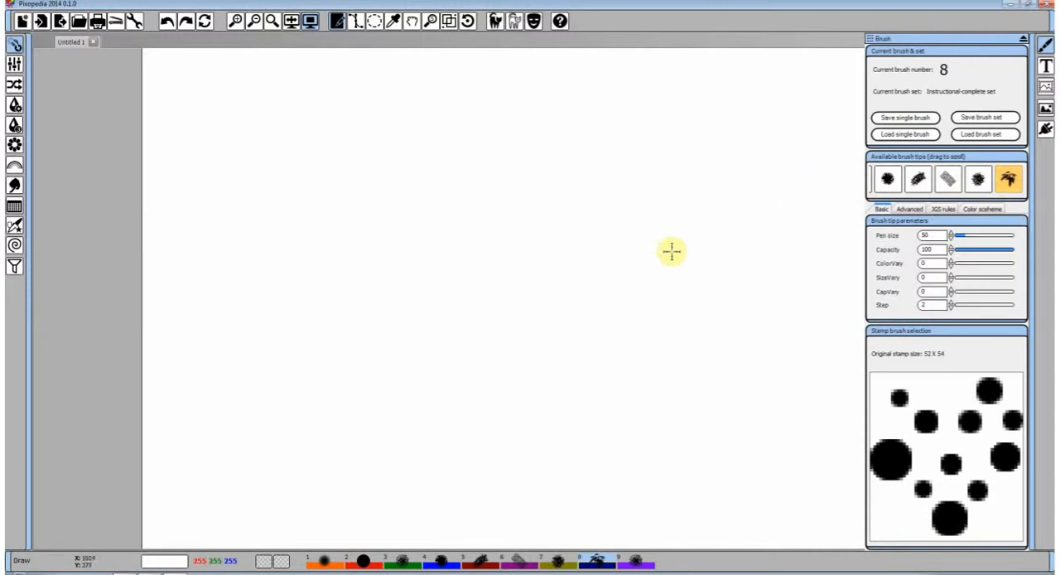
Paint a looping navy stroke with the stamp brush, load stamp11.png as its tip and paint a larger curved stroke
{"action": "right_click", "coordinate": [640, 247]}
{"action": "left_click", "coordinate": [658, 252]}
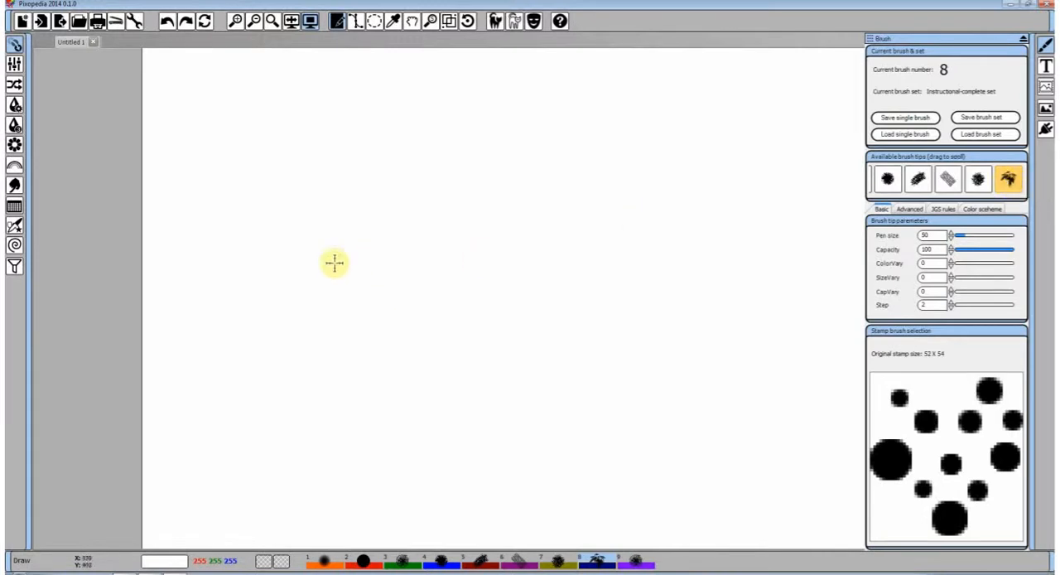
{"action": "mouse_move", "coordinate": [334, 263]}
{"action": "left_mouse_down"}
{"action": "mouse_move", "coordinate": [369, 216]}
{"action": "mouse_move", "coordinate": [613, 239]}
{"action": "mouse_move", "coordinate": [424, 337]}
{"action": "mouse_move", "coordinate": [559, 309]}
{"action": "mouse_move", "coordinate": [660, 306]}
{"action": "mouse_move", "coordinate": [690, 283]}
{"action": "left_mouse_up"}
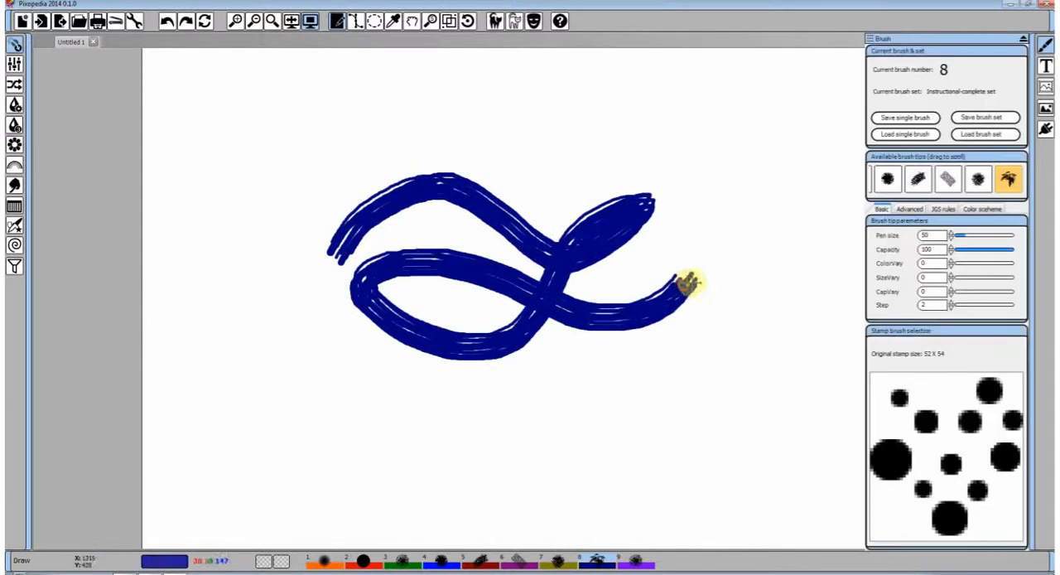
{"action": "left_click", "coordinate": [944, 472]}
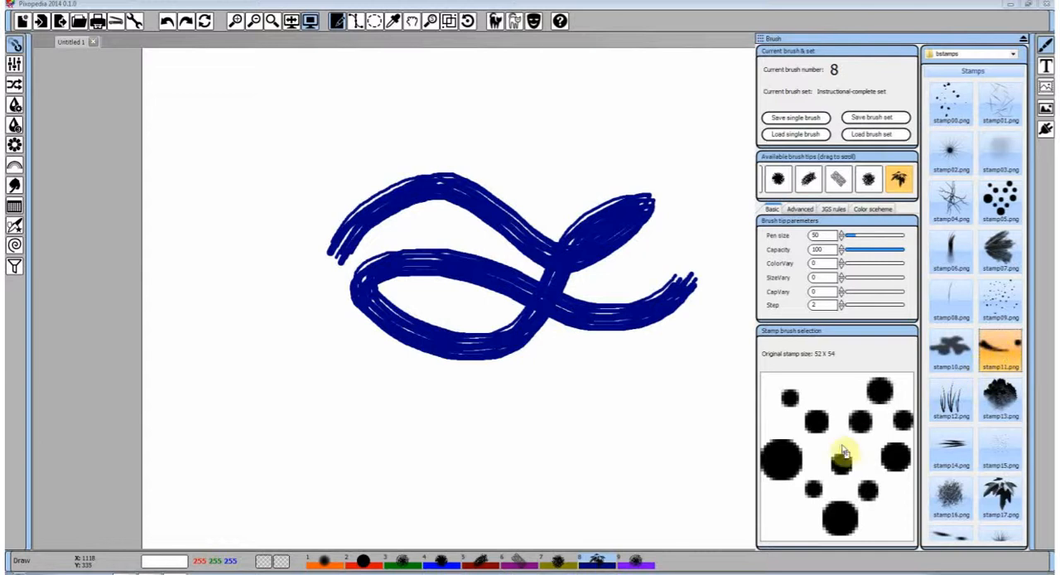
{"action": "mouse_move", "coordinate": [240, 369]}
{"action": "left_mouse_down"}
{"action": "mouse_move", "coordinate": [290, 438]}
{"action": "mouse_move", "coordinate": [379, 369]}
{"action": "mouse_move", "coordinate": [374, 173]}
{"action": "mouse_move", "coordinate": [667, 124]}
{"action": "mouse_move", "coordinate": [694, 324]}
{"action": "mouse_move", "coordinate": [606, 395]}
{"action": "left_mouse_up"}
Paint a stroke with the AlphaMix primary and secondary color scheme, and another after returning to the Primary color scheme
{"action": "left_click", "coordinate": [879, 208]}
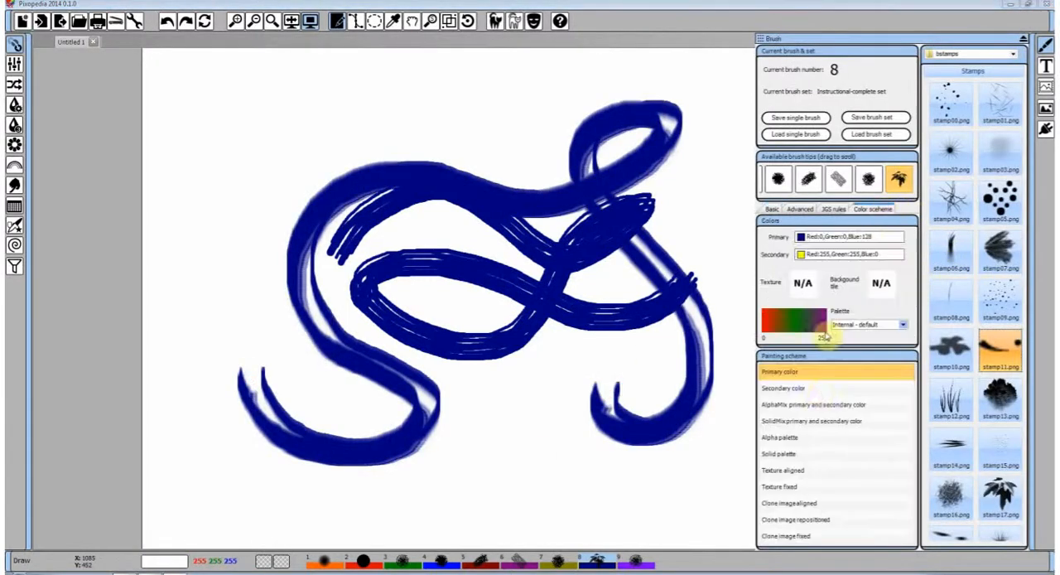
{"action": "left_click", "coordinate": [796, 405]}
{"action": "mouse_move", "coordinate": [502, 452]}
{"action": "left_mouse_down"}
{"action": "mouse_move", "coordinate": [540, 421]}
{"action": "mouse_move", "coordinate": [703, 372]}
{"action": "mouse_move", "coordinate": [754, 319]}
{"action": "left_mouse_up"}
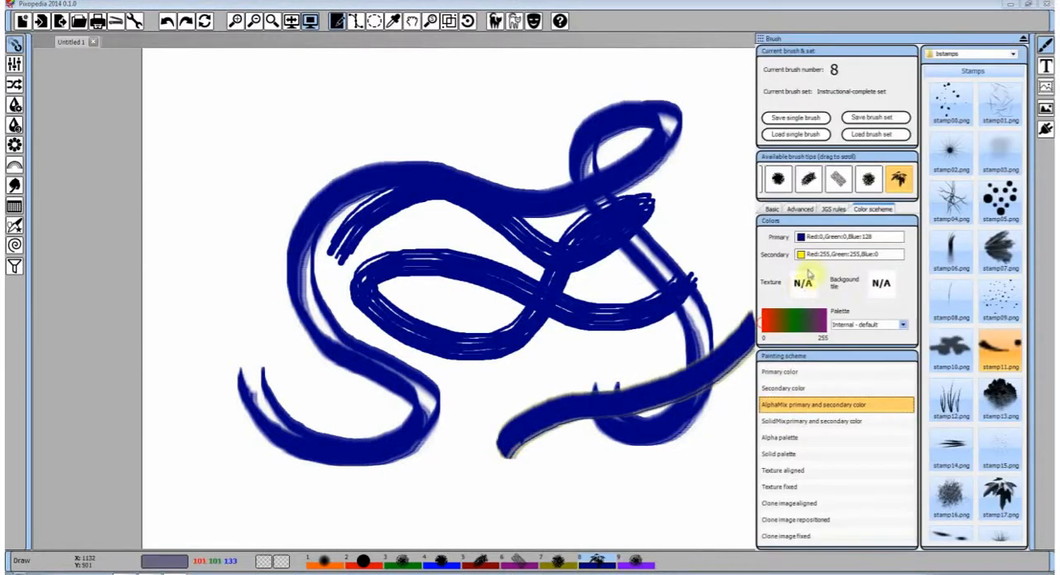
{"action": "left_click", "coordinate": [787, 373]}
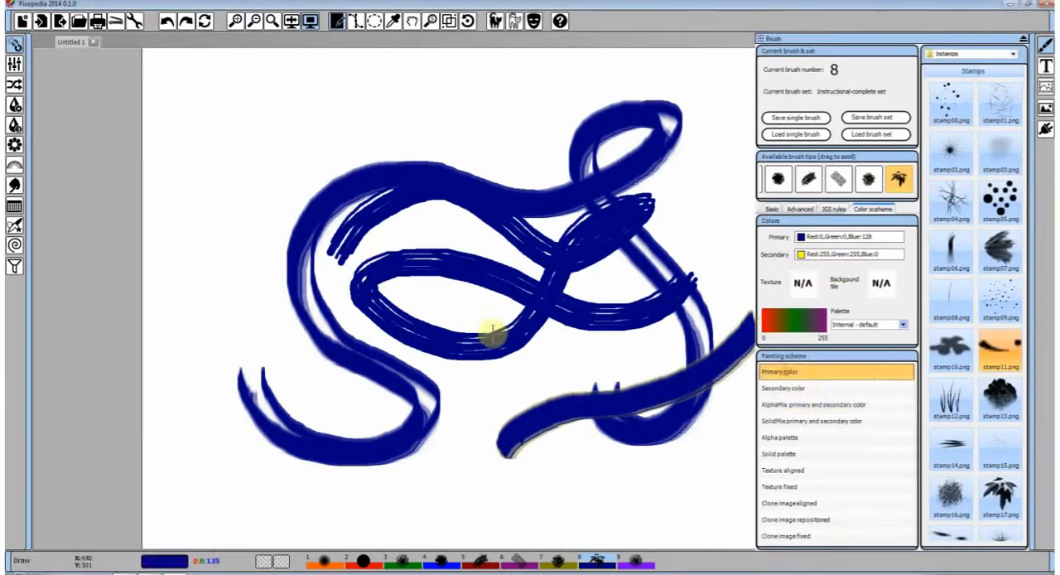
{"action": "mouse_move", "coordinate": [489, 331]}
{"action": "left_mouse_down"}
{"action": "mouse_move", "coordinate": [529, 284]}
{"action": "mouse_move", "coordinate": [698, 216]}
{"action": "mouse_move", "coordinate": [717, 197]}
{"action": "left_mouse_up"}
Choose the Autumn colors palette with the Alpha palette painting scheme and paint curved orange-yellow strokes over the navy ones
{"action": "left_click", "coordinate": [903, 325]}
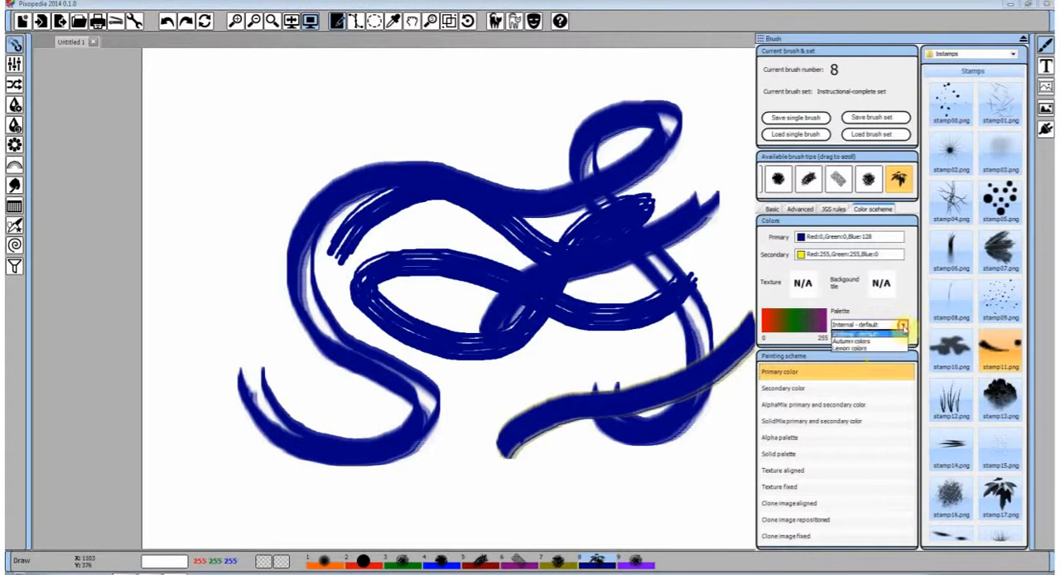
{"action": "left_click", "coordinate": [871, 341]}
{"action": "mouse_move", "coordinate": [511, 260]}
{"action": "left_mouse_down"}
{"action": "mouse_move", "coordinate": [624, 240]}
{"action": "mouse_move", "coordinate": [734, 192]}
{"action": "left_mouse_up"}
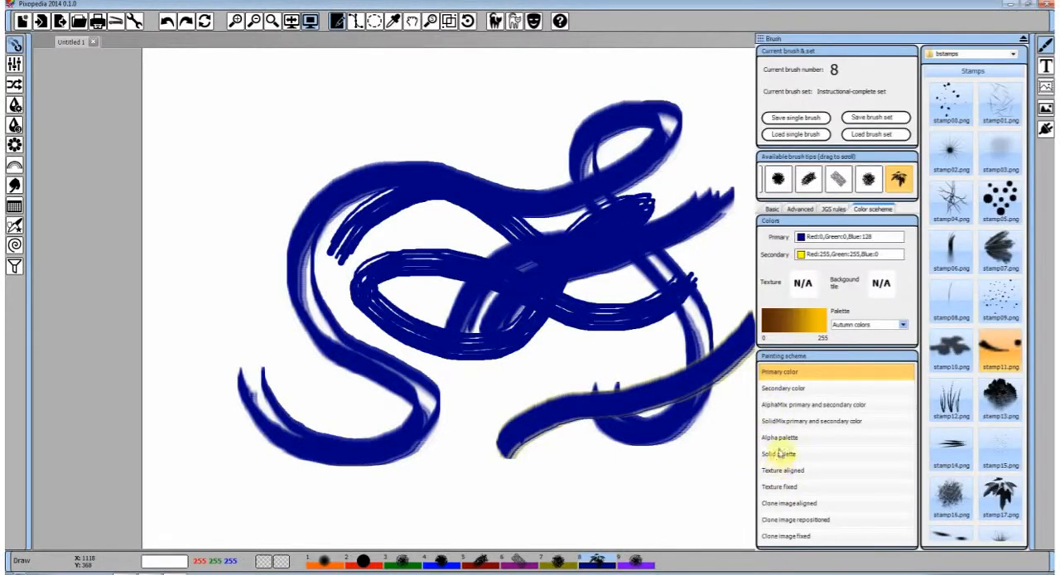
{"action": "left_click", "coordinate": [779, 436]}
{"action": "mouse_move", "coordinate": [356, 311]}
{"action": "left_mouse_down"}
{"action": "mouse_move", "coordinate": [547, 296]}
{"action": "mouse_move", "coordinate": [630, 218]}
{"action": "mouse_move", "coordinate": [562, 310]}
{"action": "mouse_move", "coordinate": [501, 327]}
{"action": "left_mouse_up"}
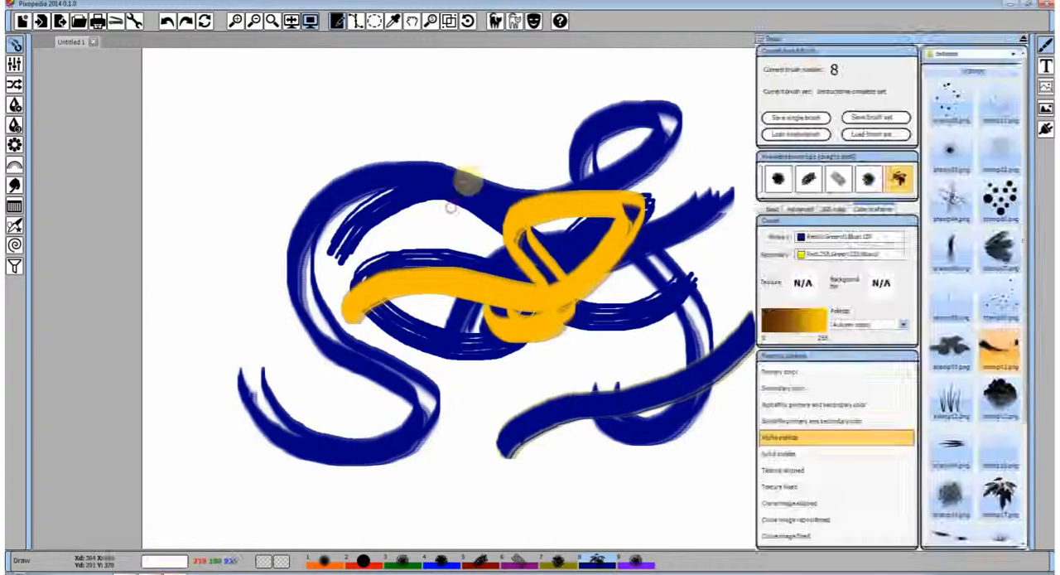
{"action": "mouse_move", "coordinate": [468, 181]}
{"action": "left_mouse_down"}
{"action": "mouse_move", "coordinate": [691, 248]}
{"action": "mouse_move", "coordinate": [658, 290]}
{"action": "mouse_move", "coordinate": [362, 190]}
{"action": "mouse_move", "coordinate": [321, 163]}
{"action": "left_mouse_up"}
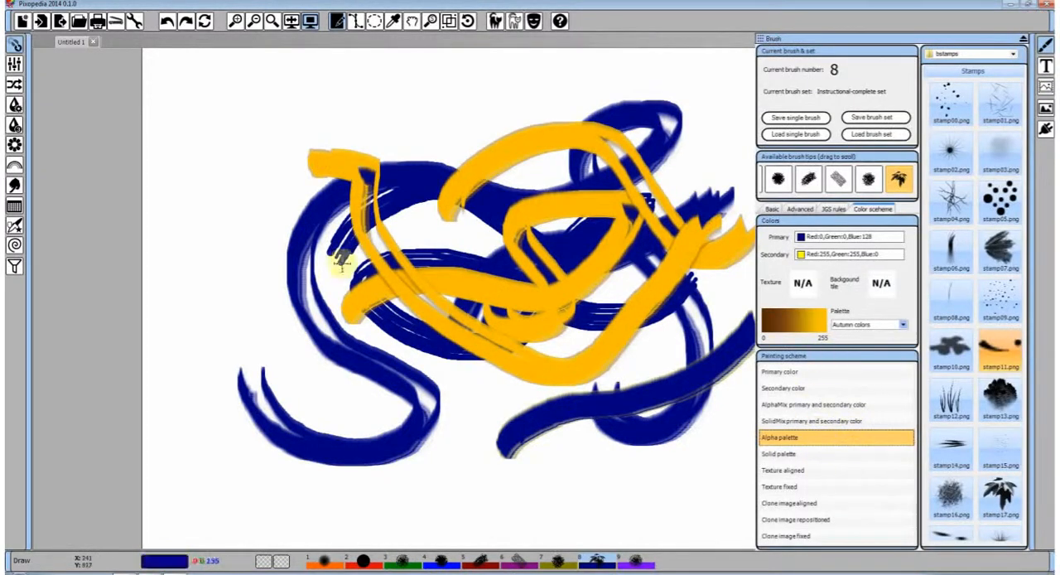
{"action": "mouse_move", "coordinate": [217, 222]}
{"action": "left_mouse_down"}
{"action": "mouse_move", "coordinate": [268, 208]}
{"action": "mouse_move", "coordinate": [539, 228]}
{"action": "mouse_move", "coordinate": [497, 348]}
{"action": "left_mouse_up"}
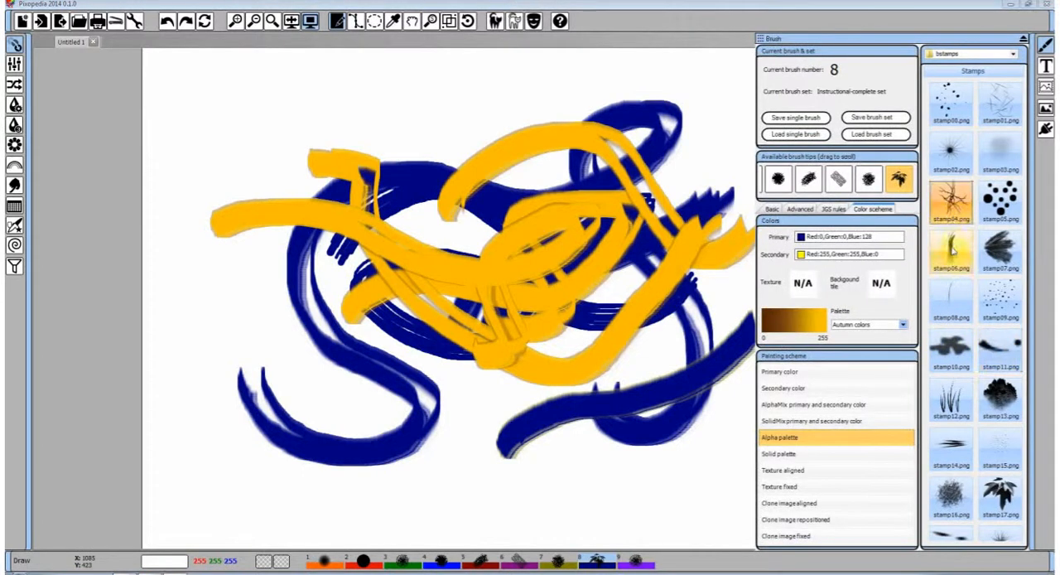
Load the tree-shaped stamp13.png as the brush tip and paint long looping yellow strokes across the drawing
{"action": "left_click", "coordinate": [772, 208]}
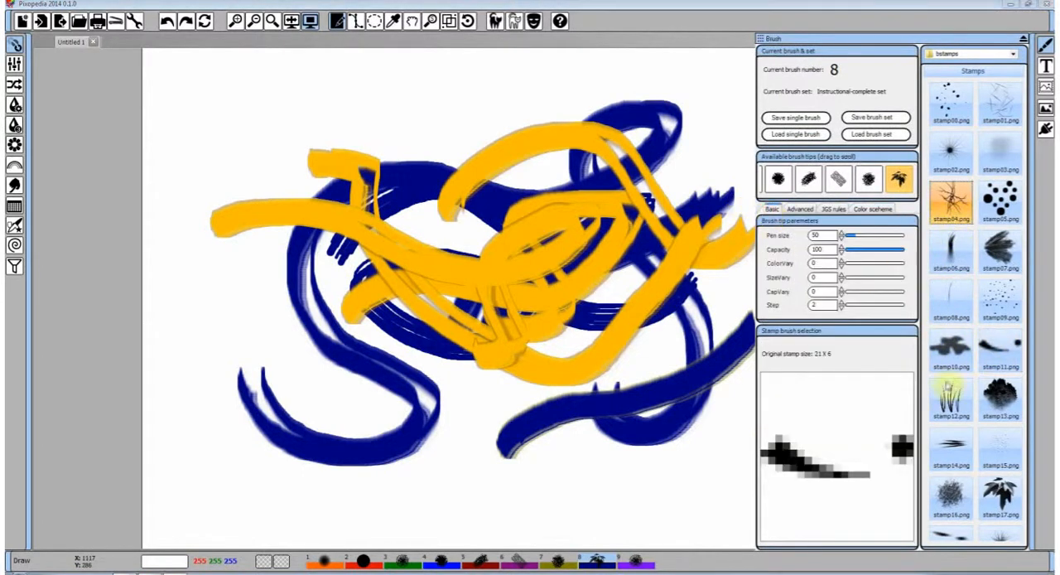
{"action": "left_click", "coordinate": [999, 399]}
{"action": "mouse_move", "coordinate": [423, 410]}
{"action": "left_mouse_down"}
{"action": "mouse_move", "coordinate": [775, 269]}
{"action": "mouse_move", "coordinate": [630, 203]}
{"action": "mouse_move", "coordinate": [364, 323]}
{"action": "mouse_move", "coordinate": [372, 383]}
{"action": "left_mouse_up"}
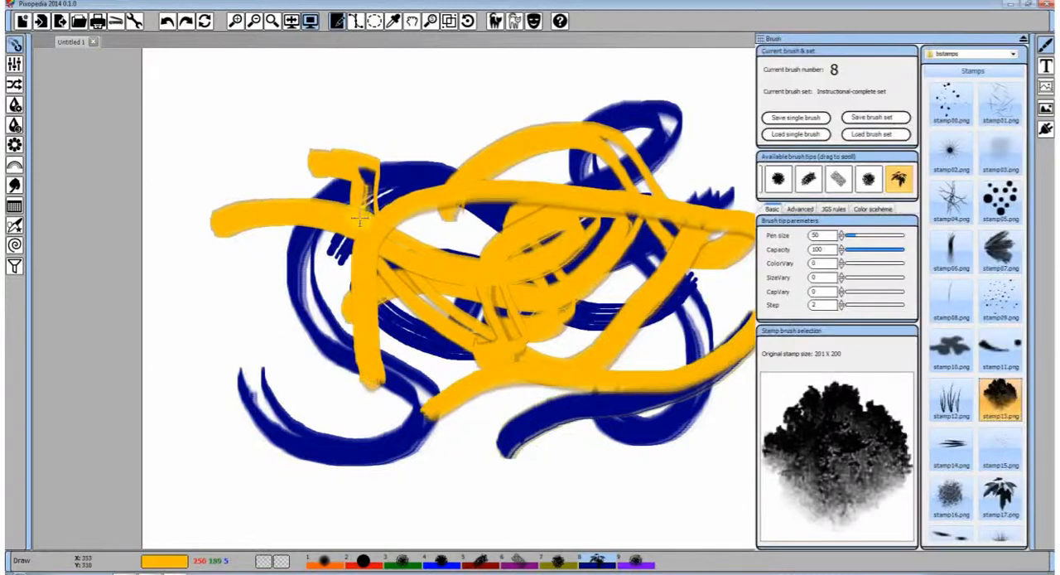
{"action": "mouse_move", "coordinate": [398, 126]}
{"action": "left_mouse_down"}
{"action": "mouse_move", "coordinate": [578, 163]}
{"action": "mouse_move", "coordinate": [708, 158]}
{"action": "mouse_move", "coordinate": [626, 162]}
{"action": "mouse_move", "coordinate": [570, 263]}
{"action": "mouse_move", "coordinate": [373, 203]}
{"action": "mouse_move", "coordinate": [521, 248]}
{"action": "left_mouse_up"}
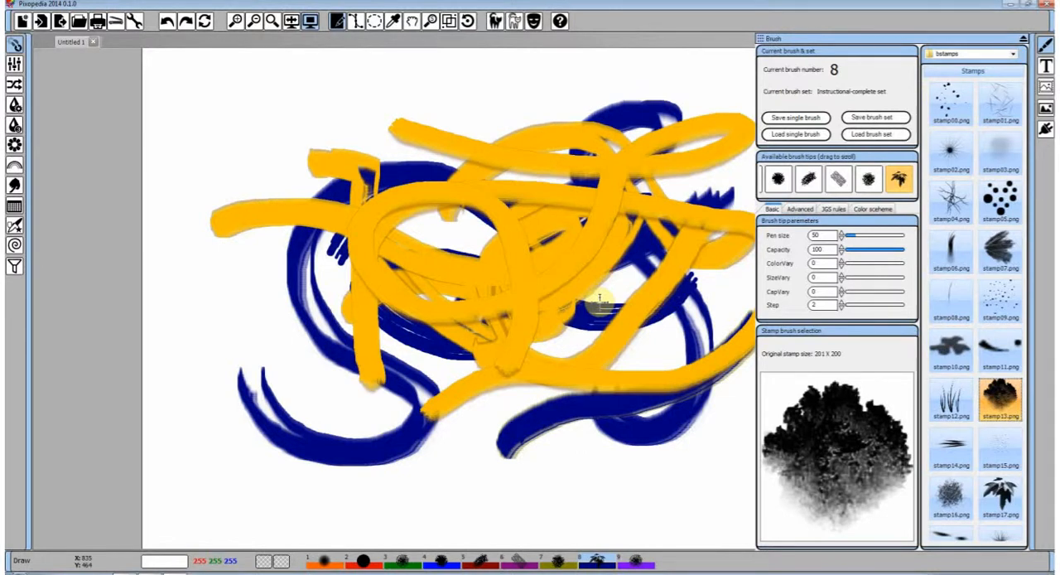
Load stamp07.png as the brush tip and paint several translucent yellow curves over the drawing
{"action": "left_click", "coordinate": [1000, 248]}
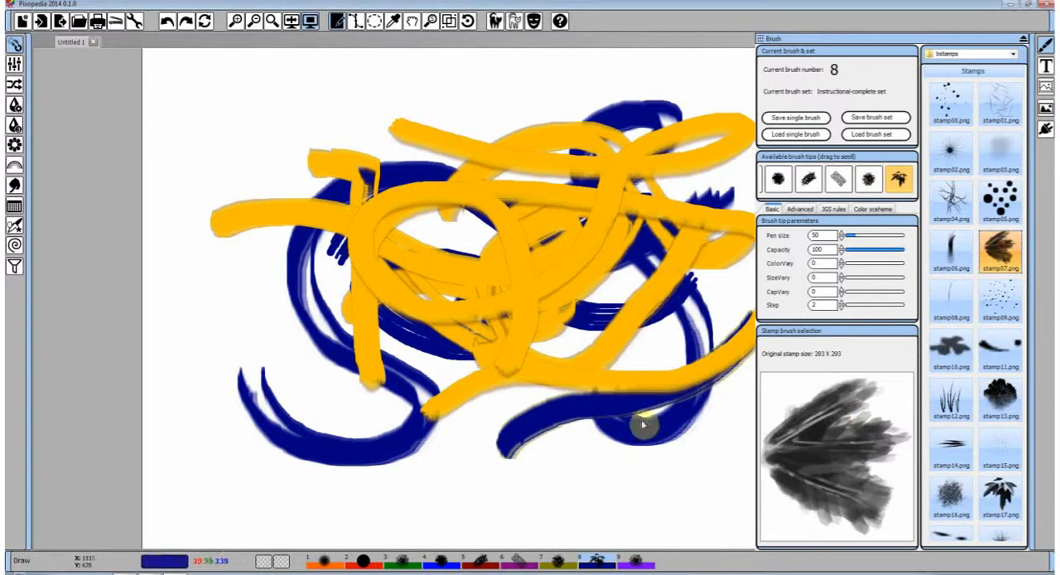
{"action": "mouse_move", "coordinate": [248, 437]}
{"action": "left_mouse_down"}
{"action": "mouse_move", "coordinate": [514, 439]}
{"action": "mouse_move", "coordinate": [405, 277]}
{"action": "mouse_move", "coordinate": [522, 161]}
{"action": "left_mouse_up"}
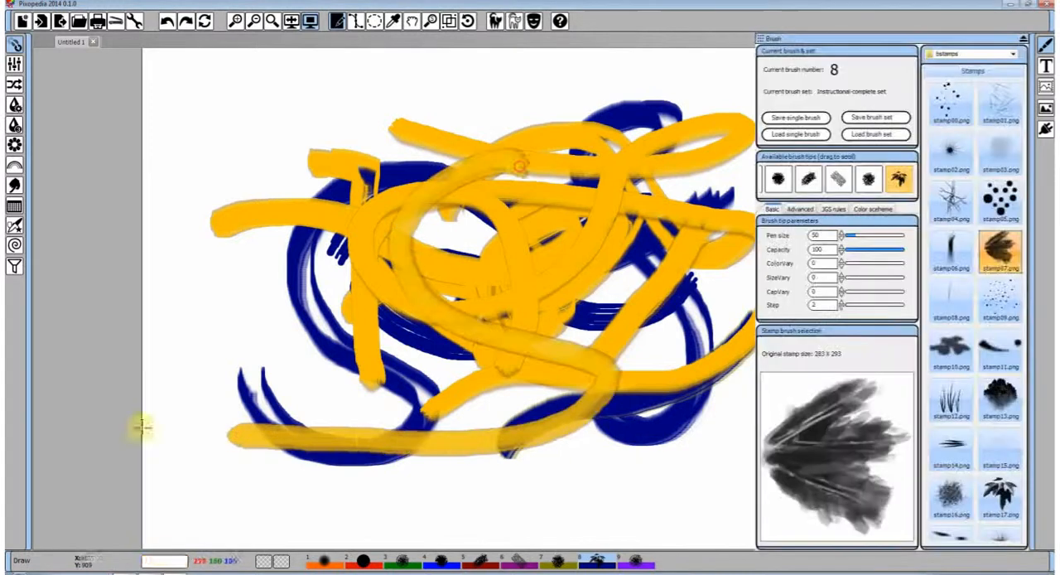
{"action": "mouse_move", "coordinate": [324, 242]}
{"action": "left_mouse_down"}
{"action": "mouse_move", "coordinate": [400, 221]}
{"action": "mouse_move", "coordinate": [617, 222]}
{"action": "mouse_move", "coordinate": [634, 363]}
{"action": "left_mouse_up"}
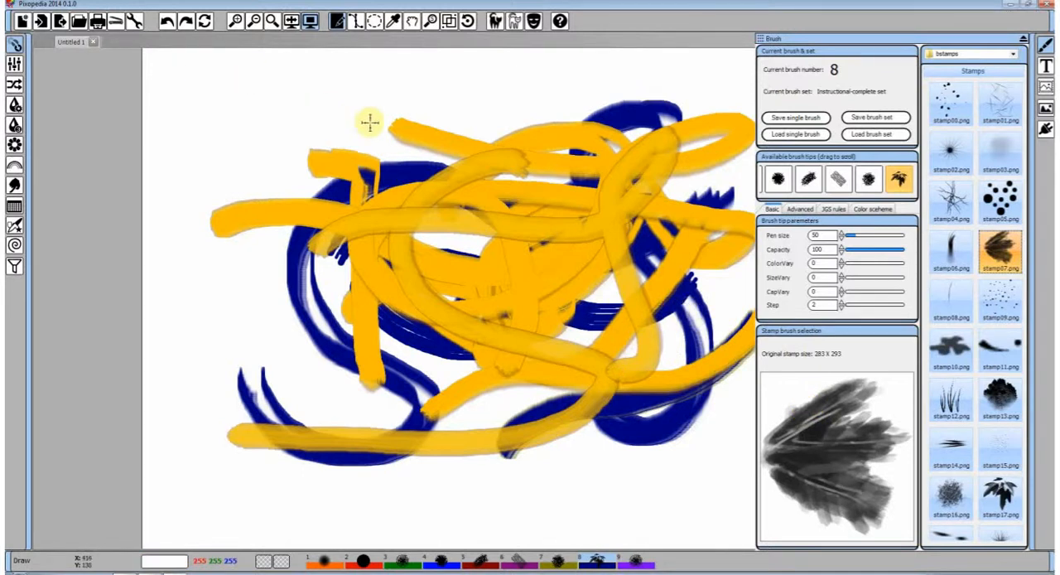
{"action": "mouse_move", "coordinate": [452, 220]}
{"action": "left_mouse_down"}
{"action": "mouse_move", "coordinate": [509, 176]}
{"action": "mouse_move", "coordinate": [638, 189]}
{"action": "mouse_move", "coordinate": [570, 270]}
{"action": "mouse_move", "coordinate": [445, 313]}
{"action": "mouse_move", "coordinate": [642, 296]}
{"action": "mouse_move", "coordinate": [673, 267]}
{"action": "left_mouse_up"}
{"action": "mouse_move", "coordinate": [659, 242]}
{"action": "left_mouse_down"}
{"action": "mouse_move", "coordinate": [505, 319]}
{"action": "mouse_move", "coordinate": [343, 287]}
{"action": "mouse_move", "coordinate": [617, 256]}
{"action": "left_mouse_up"}
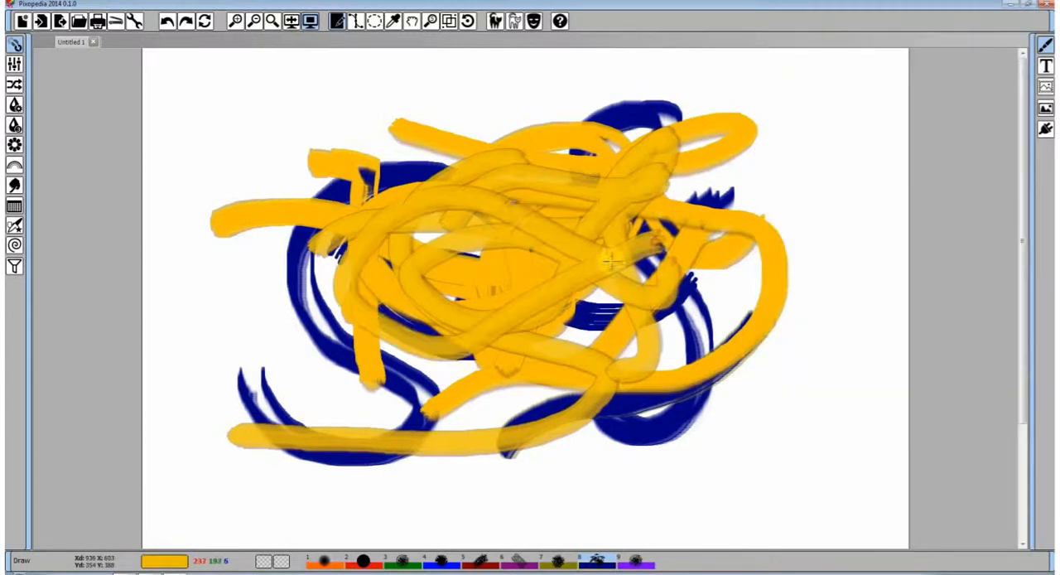
{"action": "mouse_move", "coordinate": [636, 129]}
{"action": "left_mouse_down"}
{"action": "mouse_move", "coordinate": [435, 374]}
{"action": "mouse_move", "coordinate": [418, 250]}
{"action": "mouse_move", "coordinate": [481, 284]}
{"action": "left_mouse_up"}
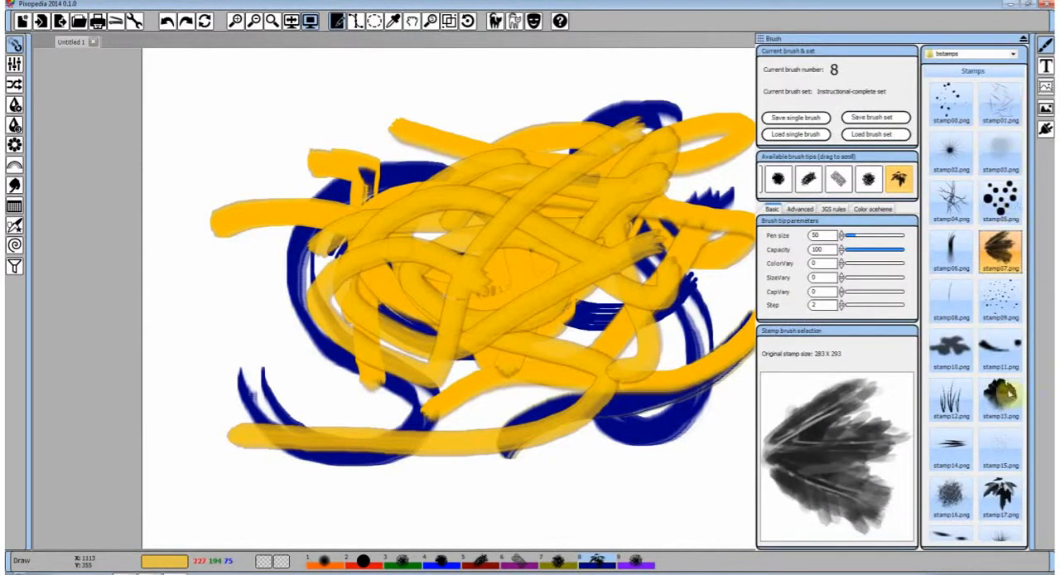
Load the cloud-like stamp22.png as the brush tip and paint streaky yellow strokes across the middle of the drawing
{"action": "scroll", "coordinate": [998, 447], "scroll_direction": "down", "scroll_amount": 2}
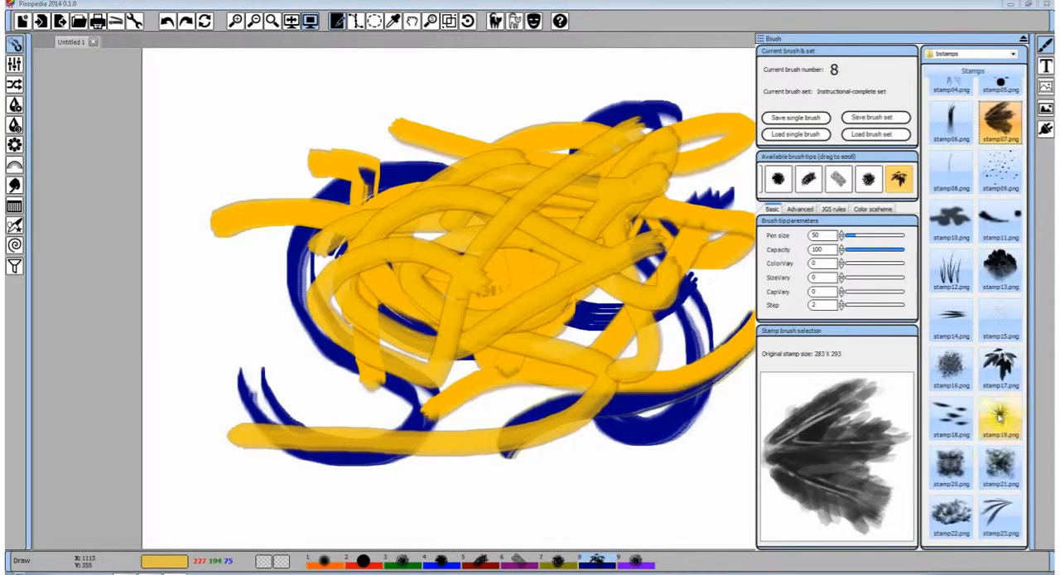
{"action": "left_click", "coordinate": [957, 507]}
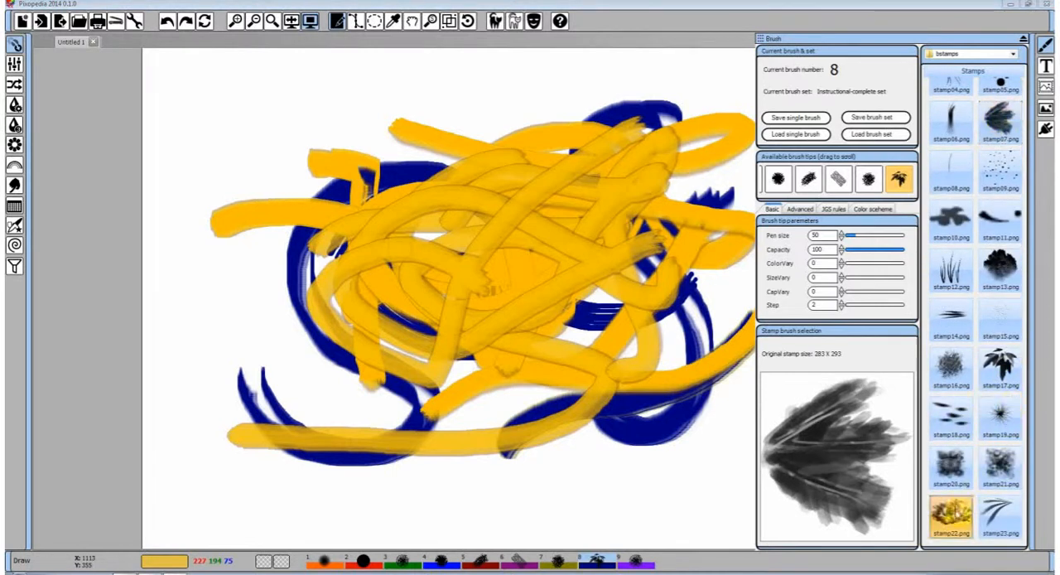
{"action": "mouse_move", "coordinate": [620, 195]}
{"action": "left_mouse_down"}
{"action": "mouse_move", "coordinate": [414, 248]}
{"action": "mouse_move", "coordinate": [711, 196]}
{"action": "mouse_move", "coordinate": [519, 329]}
{"action": "left_mouse_up"}
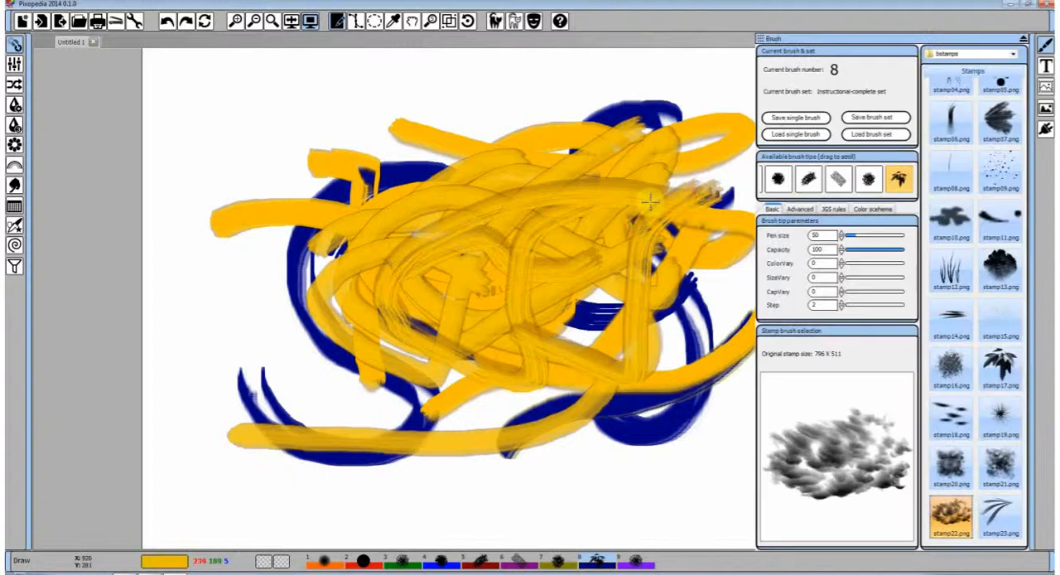
Enable brush bumping for the stamp brush and paint two embossed curved strokes
{"action": "left_click", "coordinate": [801, 208]}
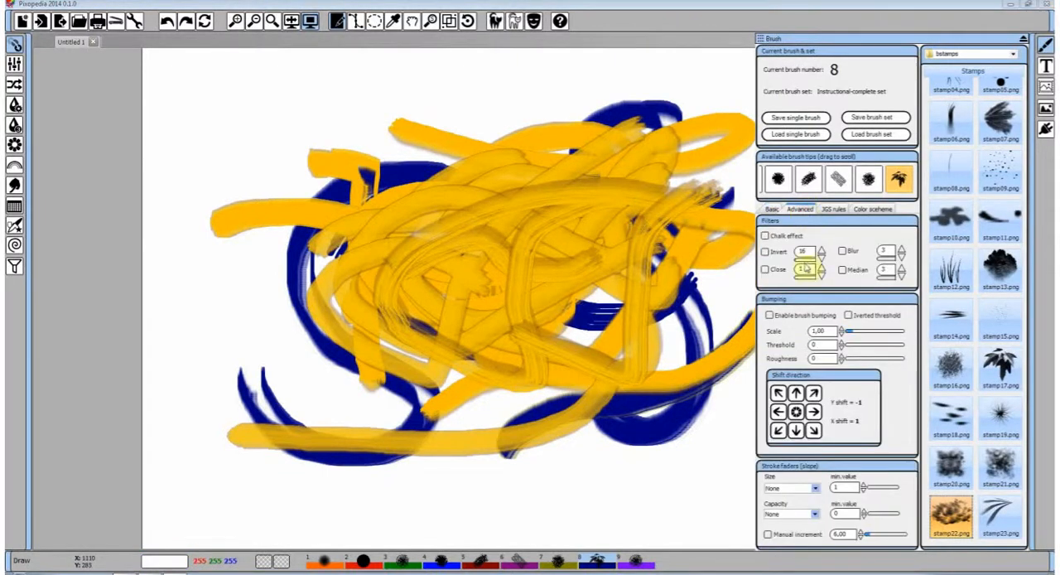
{"action": "left_click", "coordinate": [770, 315]}
{"action": "mouse_move", "coordinate": [639, 326]}
{"action": "left_mouse_down"}
{"action": "mouse_move", "coordinate": [419, 161]}
{"action": "mouse_move", "coordinate": [383, 239]}
{"action": "left_mouse_up"}
{"action": "mouse_move", "coordinate": [363, 320]}
{"action": "left_mouse_down"}
{"action": "mouse_move", "coordinate": [447, 252]}
{"action": "mouse_move", "coordinate": [647, 205]}
{"action": "left_mouse_up"}
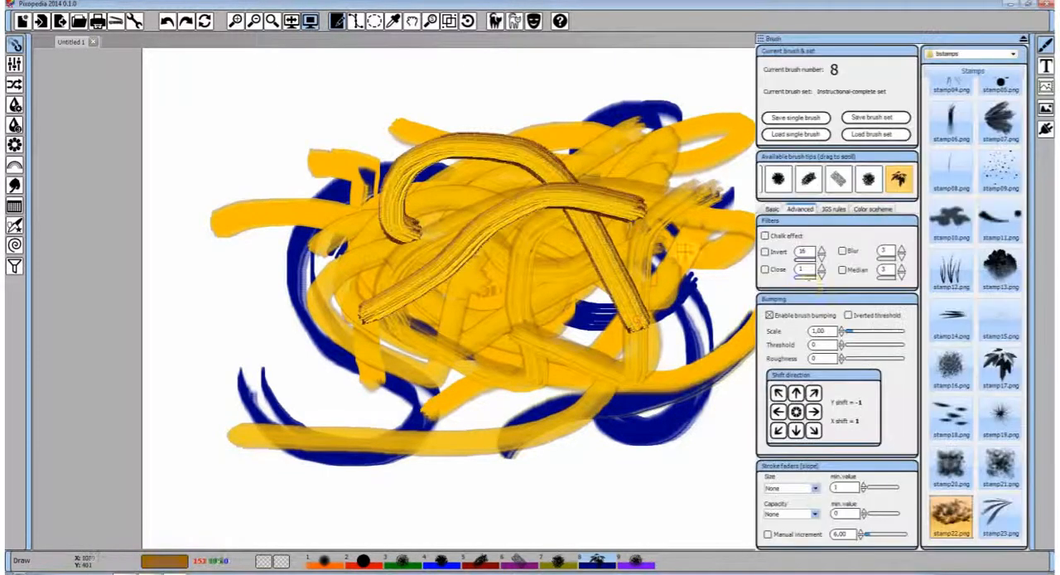
Load the dotted stamp09.png as the brush tip and paint a fine-lined embossed stroke
{"action": "left_click", "coordinate": [1001, 225]}
{"action": "left_click", "coordinate": [772, 209]}
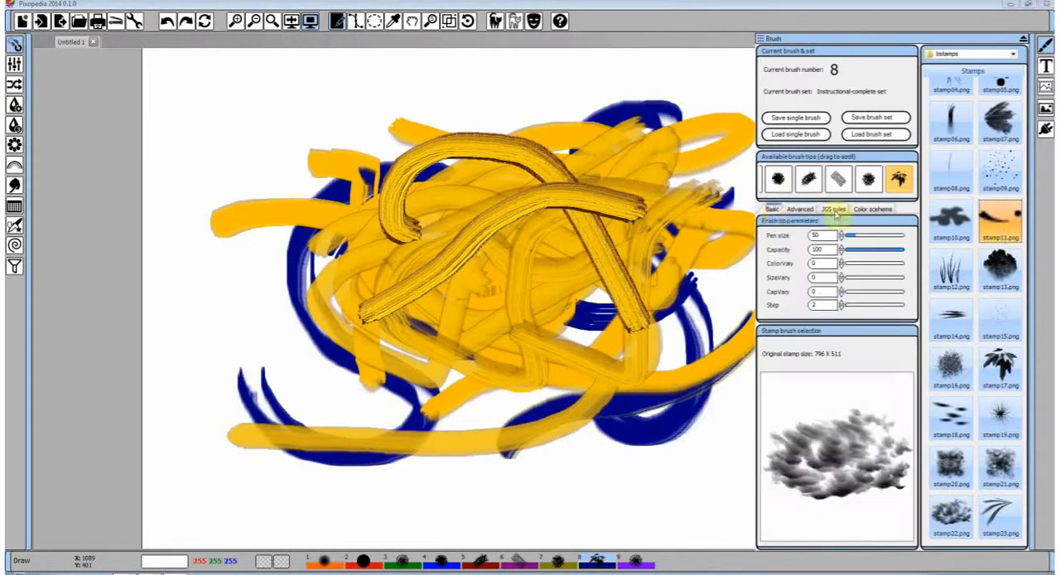
{"action": "left_click_drag", "start_coordinate": [1000, 174], "coordinate": [853, 419]}
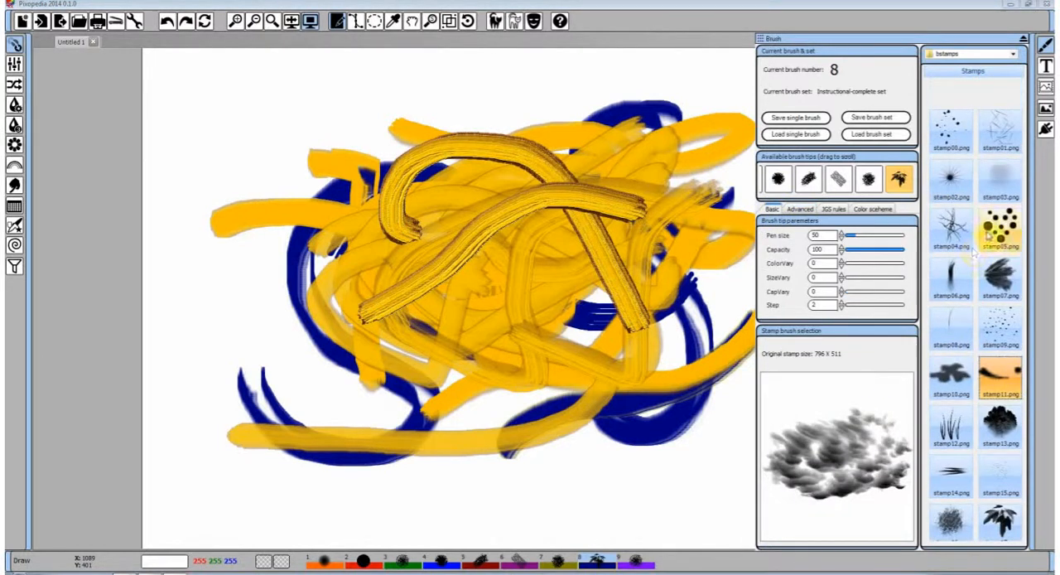
{"action": "left_click", "coordinate": [1007, 311]}
{"action": "left_click_drag", "start_coordinate": [1008, 292], "coordinate": [831, 451]}
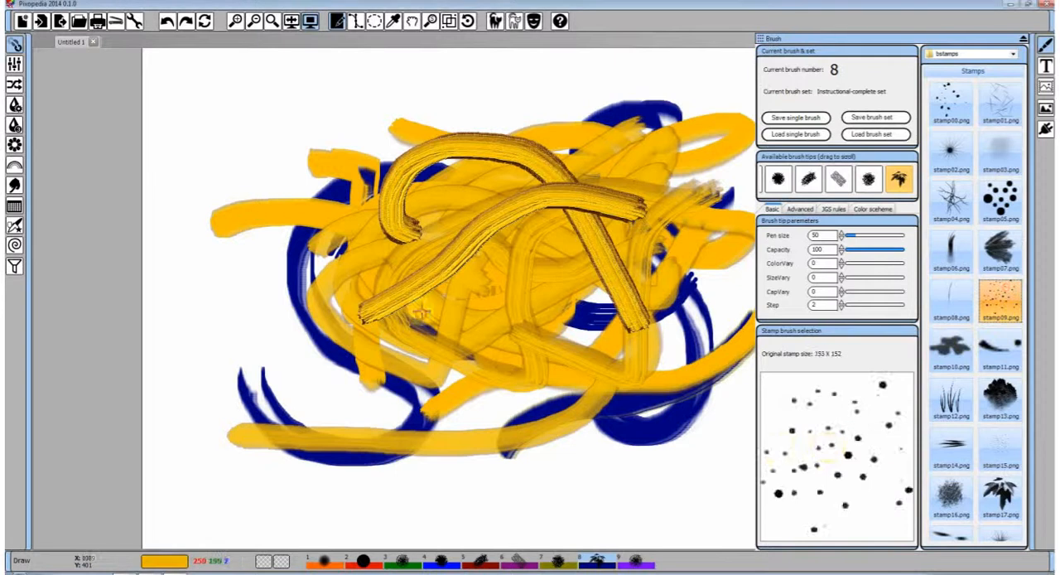
{"action": "mouse_move", "coordinate": [424, 310]}
{"action": "left_mouse_down"}
{"action": "mouse_move", "coordinate": [660, 211]}
{"action": "mouse_move", "coordinate": [603, 268]}
{"action": "left_mouse_up"}
Load the star-burst stamp02.png as the brush tip and paint a thin embossed looping stroke
{"action": "left_click", "coordinate": [955, 151]}
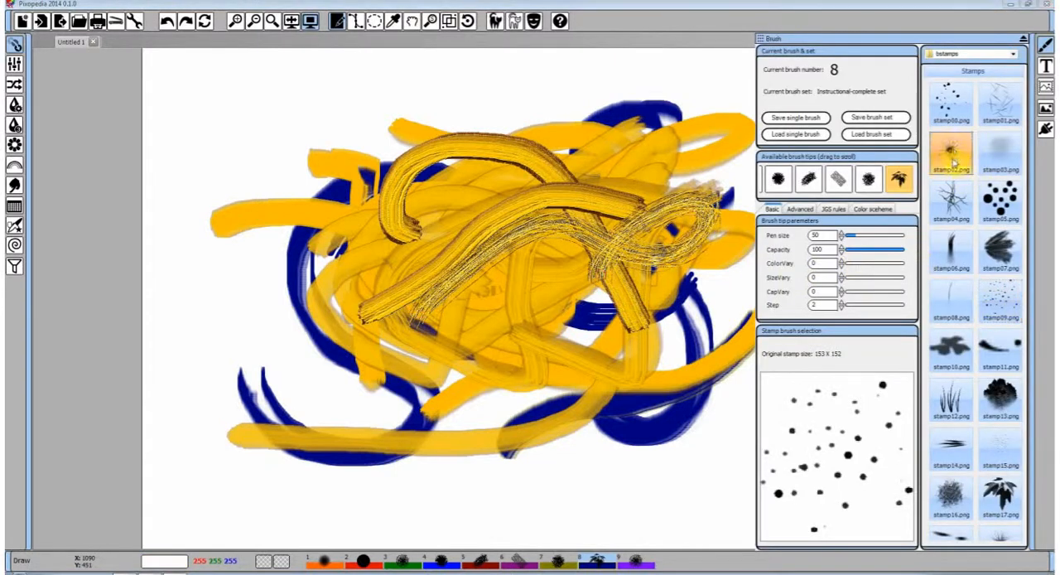
{"action": "left_click_drag", "start_coordinate": [954, 151], "coordinate": [828, 451]}
{"action": "mouse_move", "coordinate": [504, 383]}
{"action": "left_mouse_down"}
{"action": "mouse_move", "coordinate": [729, 195]}
{"action": "mouse_move", "coordinate": [770, 174]}
{"action": "left_mouse_up"}
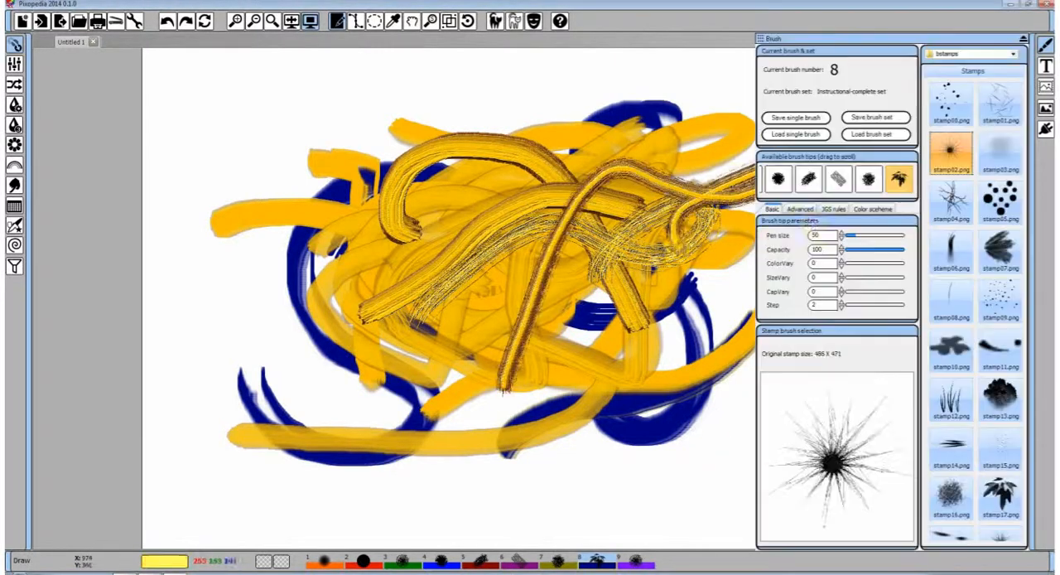
Enable the Blur filter for the stamp brush and paint two crossing smooth embossed strokes
{"action": "left_click", "coordinate": [800, 208]}
{"action": "left_click", "coordinate": [843, 251]}
{"action": "left_click_drag", "start_coordinate": [373, 201], "coordinate": [645, 329]}
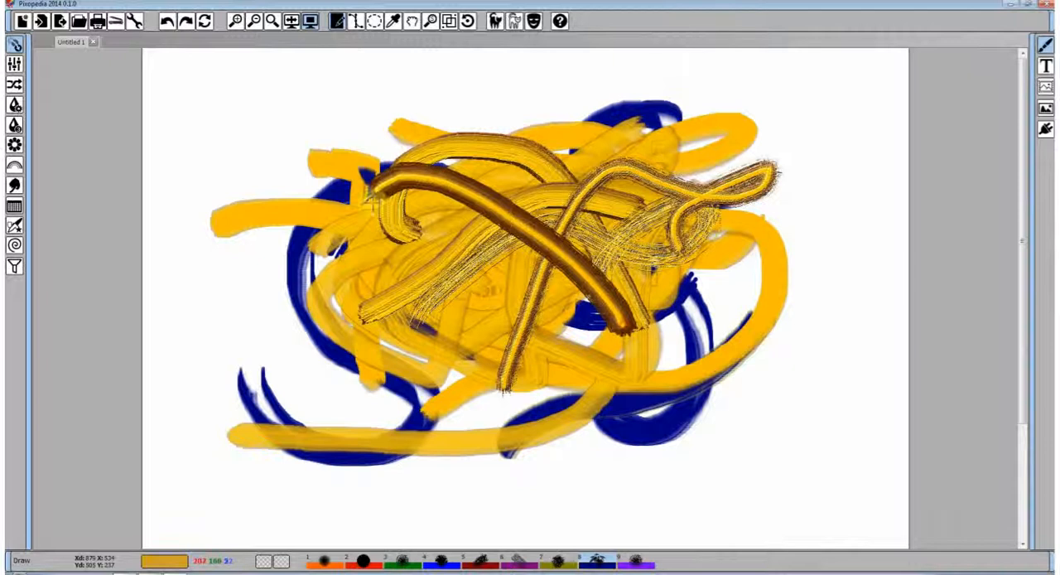
{"action": "mouse_move", "coordinate": [350, 266]}
{"action": "left_mouse_down"}
{"action": "mouse_move", "coordinate": [545, 176]}
{"action": "mouse_move", "coordinate": [617, 192]}
{"action": "left_mouse_up"}
Load the round-dots stamp05.png as the brush tip and paint a series of thick overlapping embossed yellow strokes
{"action": "left_click", "coordinate": [982, 200]}
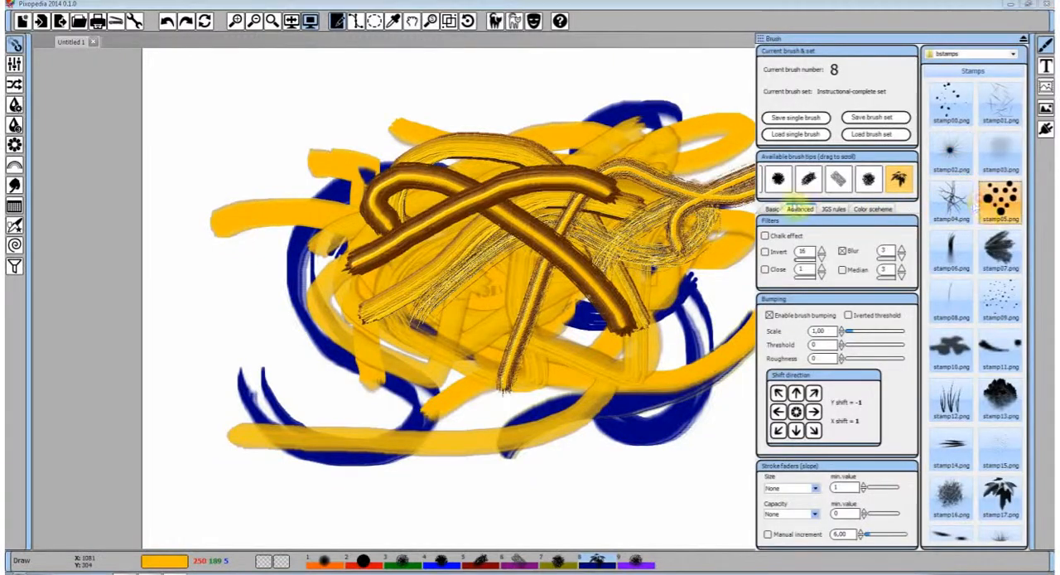
{"action": "left_click", "coordinate": [772, 209]}
{"action": "left_click_drag", "start_coordinate": [1005, 205], "coordinate": [875, 394]}
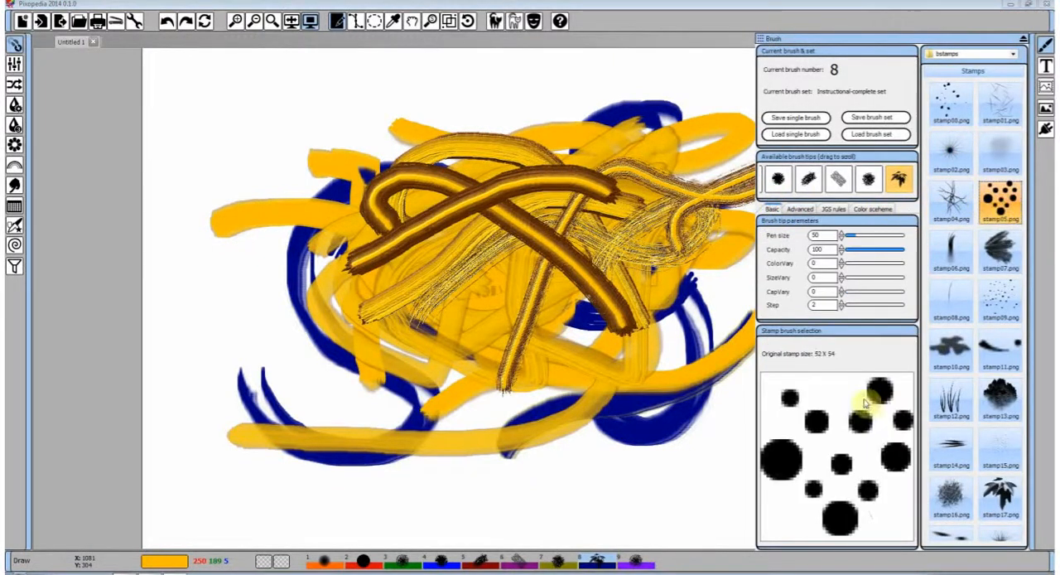
{"action": "mouse_move", "coordinate": [568, 425]}
{"action": "left_mouse_down"}
{"action": "mouse_move", "coordinate": [609, 235]}
{"action": "mouse_move", "coordinate": [499, 208]}
{"action": "left_mouse_up"}
{"action": "mouse_move", "coordinate": [382, 217]}
{"action": "left_mouse_down"}
{"action": "mouse_move", "coordinate": [574, 315]}
{"action": "mouse_move", "coordinate": [613, 306]}
{"action": "left_mouse_up"}
{"action": "mouse_move", "coordinate": [384, 375]}
{"action": "left_mouse_down"}
{"action": "mouse_move", "coordinate": [600, 196]}
{"action": "mouse_move", "coordinate": [719, 199]}
{"action": "left_mouse_up"}
{"action": "mouse_move", "coordinate": [687, 136]}
{"action": "left_mouse_down"}
{"action": "mouse_move", "coordinate": [551, 182]}
{"action": "mouse_move", "coordinate": [535, 412]}
{"action": "left_mouse_up"}
{"action": "left_click_drag", "start_coordinate": [509, 278], "coordinate": [694, 164]}
{"action": "mouse_move", "coordinate": [357, 294]}
{"action": "left_mouse_down"}
{"action": "mouse_move", "coordinate": [472, 211]}
{"action": "mouse_move", "coordinate": [684, 294]}
{"action": "left_mouse_up"}
{"action": "left_click_drag", "start_coordinate": [588, 241], "coordinate": [338, 362]}
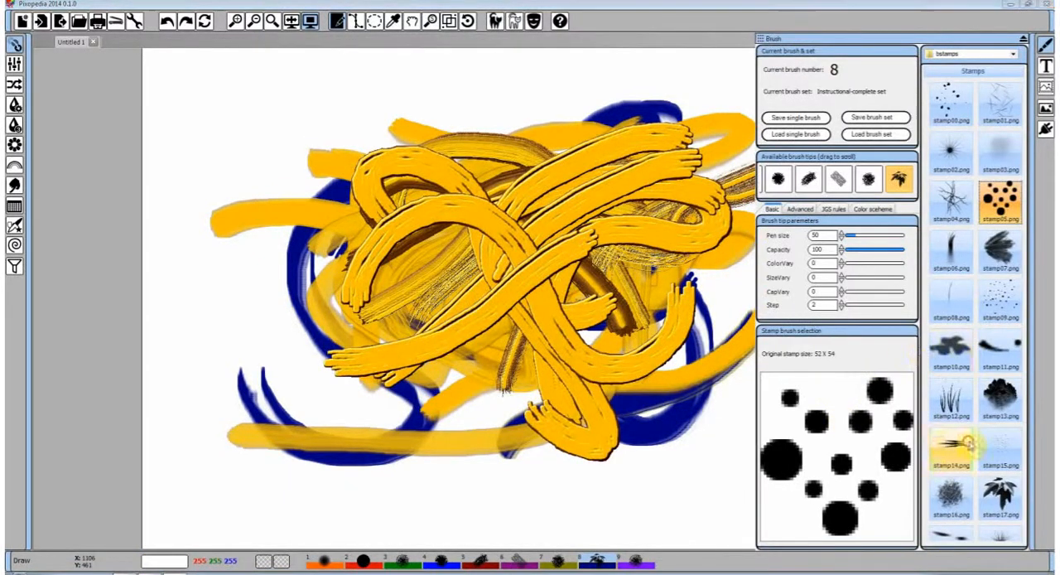
Switch the brush tip back to stamp22.png and paint one blurred, embossed stroke across the lower part of the drawing
{"action": "scroll", "coordinate": [959, 437], "scroll_direction": "down", "scroll_amount": 2}
{"action": "scroll", "coordinate": [978, 448], "scroll_direction": "down", "scroll_amount": 2}
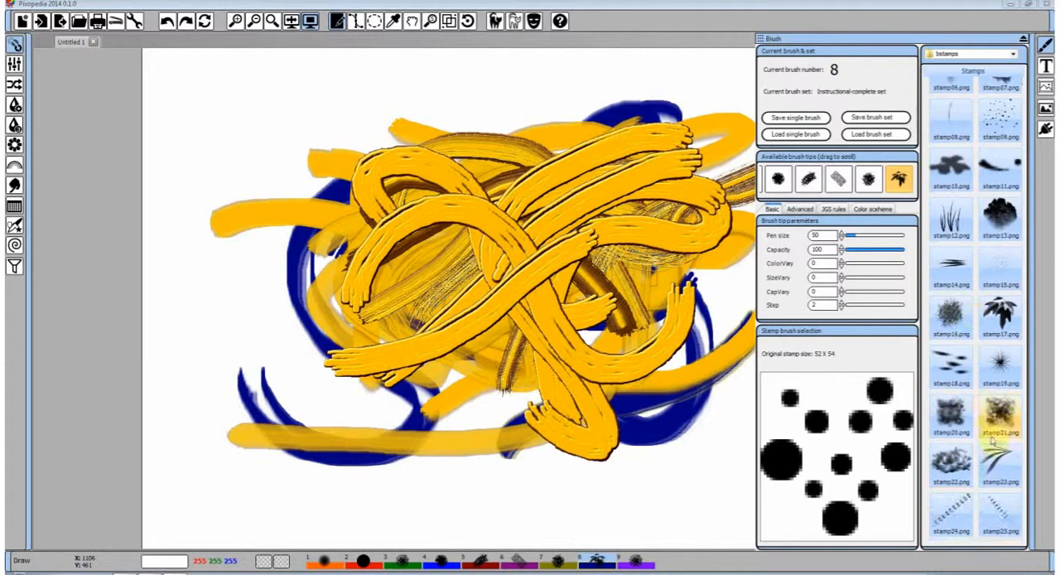
{"action": "left_click", "coordinate": [954, 463]}
{"action": "left_click_drag", "start_coordinate": [377, 390], "coordinate": [688, 332]}
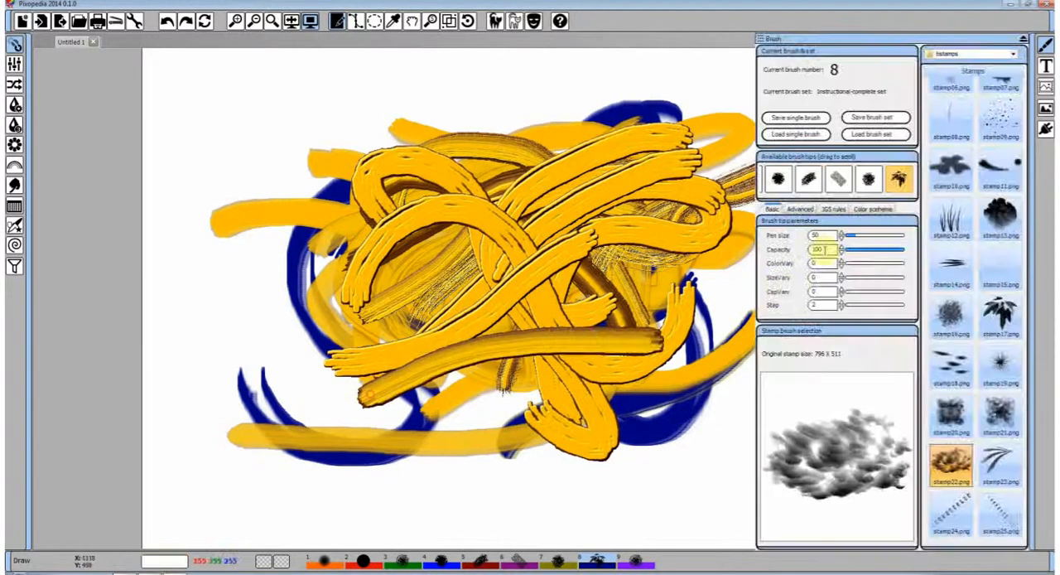
Set the stamp brush's pen size to 93 and paint three thick, blurred, embossed strokes crossing over the middle of the drawing
{"action": "left_click", "coordinate": [864, 237]}
{"action": "mouse_move", "coordinate": [636, 308]}
{"action": "left_mouse_down"}
{"action": "mouse_move", "coordinate": [633, 290]}
{"action": "mouse_move", "coordinate": [472, 189]}
{"action": "left_mouse_up"}
{"action": "left_click_drag", "start_coordinate": [412, 293], "coordinate": [591, 217]}
{"action": "left_click_drag", "start_coordinate": [450, 143], "coordinate": [512, 324]}
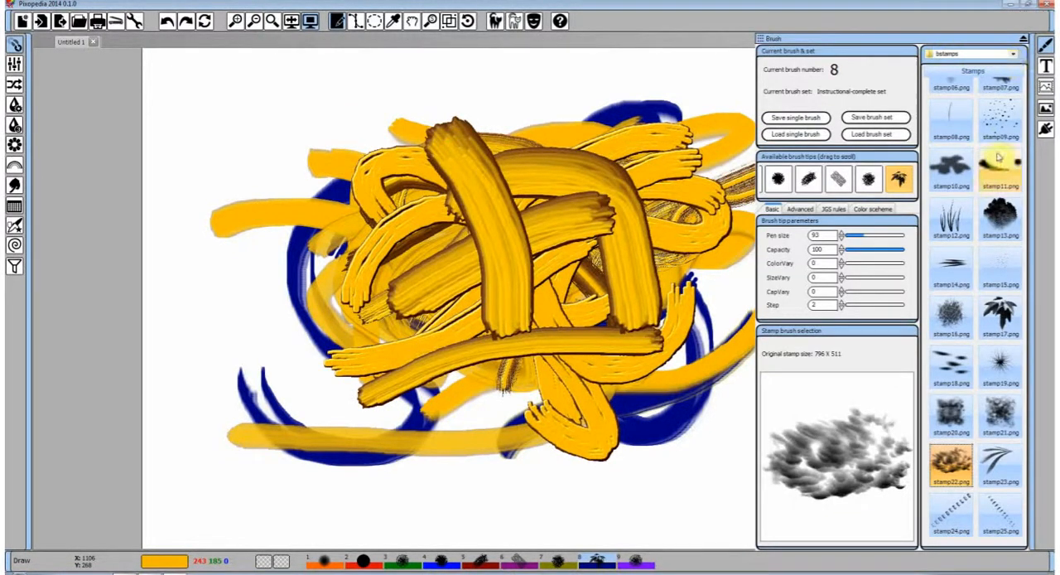
Check the list of available stamp folders and close the stamp library
{"action": "left_click", "coordinate": [1012, 57]}
{"action": "left_click", "coordinate": [1014, 56]}
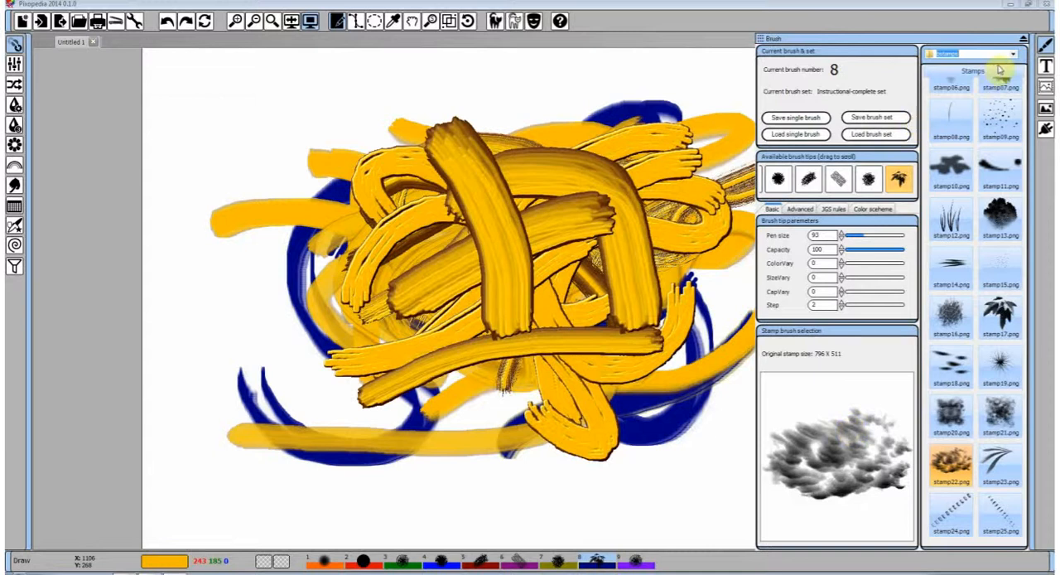
{"action": "left_click", "coordinate": [869, 451]}
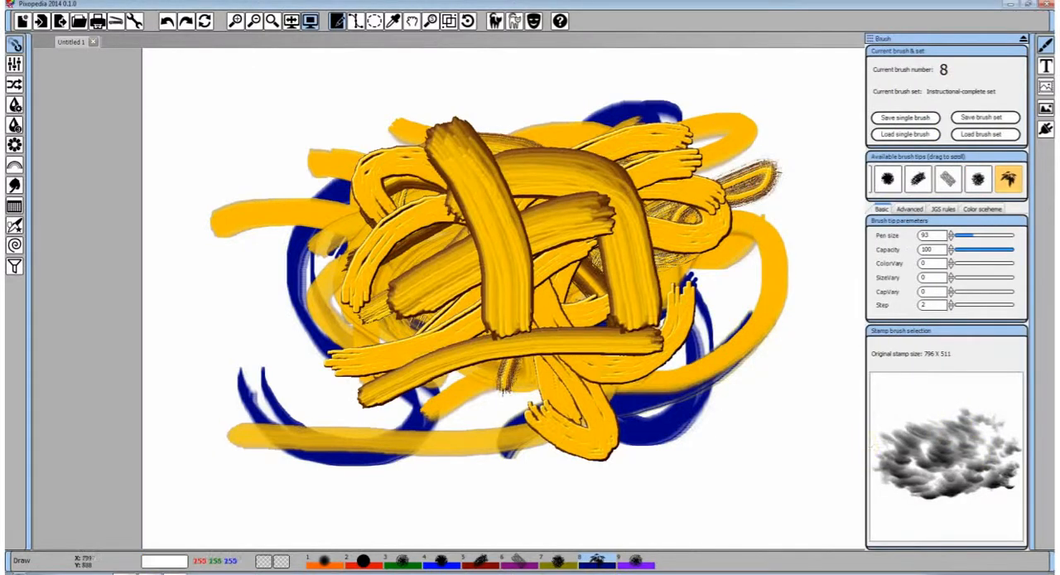
Switch to spray brush number 9 and paint a web of crossing purple strokes over the middle of the drawing
{"action": "left_click", "coordinate": [636, 561]}
{"action": "left_click_drag", "start_coordinate": [357, 307], "coordinate": [613, 249]}
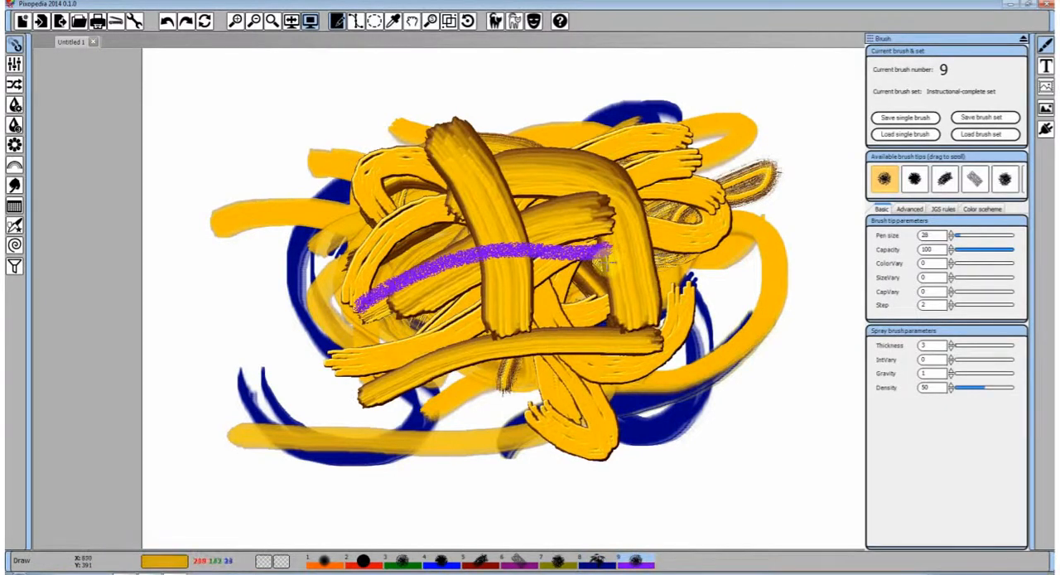
{"action": "left_click_drag", "start_coordinate": [550, 308], "coordinate": [610, 208]}
{"action": "left_click_drag", "start_coordinate": [510, 192], "coordinate": [588, 363]}
{"action": "mouse_move", "coordinate": [417, 326]}
{"action": "left_mouse_down"}
{"action": "mouse_move", "coordinate": [451, 295]}
{"action": "mouse_move", "coordinate": [570, 255]}
{"action": "left_mouse_up"}
{"action": "mouse_move", "coordinate": [343, 234]}
{"action": "left_mouse_down"}
{"action": "mouse_move", "coordinate": [409, 240]}
{"action": "mouse_move", "coordinate": [534, 357]}
{"action": "left_mouse_up"}
{"action": "mouse_move", "coordinate": [373, 369]}
{"action": "left_mouse_down"}
{"action": "mouse_move", "coordinate": [474, 285]}
{"action": "mouse_move", "coordinate": [613, 203]}
{"action": "left_mouse_up"}
{"action": "mouse_move", "coordinate": [630, 150]}
{"action": "left_mouse_down"}
{"action": "mouse_move", "coordinate": [514, 194]}
{"action": "mouse_move", "coordinate": [360, 238]}
{"action": "left_mouse_up"}
{"action": "mouse_move", "coordinate": [368, 145]}
{"action": "left_mouse_down"}
{"action": "mouse_move", "coordinate": [551, 312]}
{"action": "mouse_move", "coordinate": [611, 342]}
{"action": "left_mouse_up"}
{"action": "left_click_drag", "start_coordinate": [472, 354], "coordinate": [647, 279]}
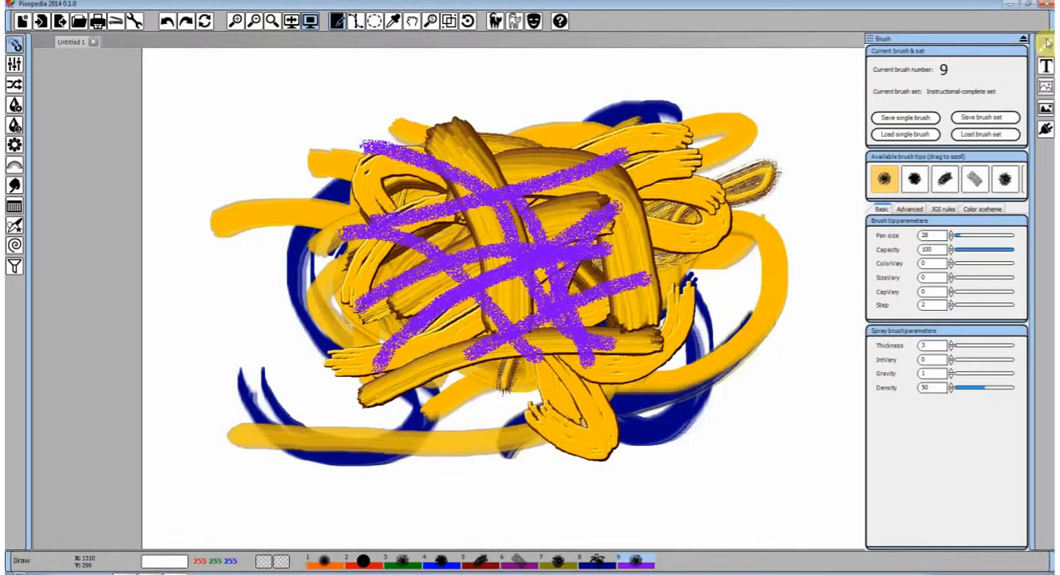
Hide the brush settings and clear the whole canvas
{"action": "left_click", "coordinate": [1046, 45]}
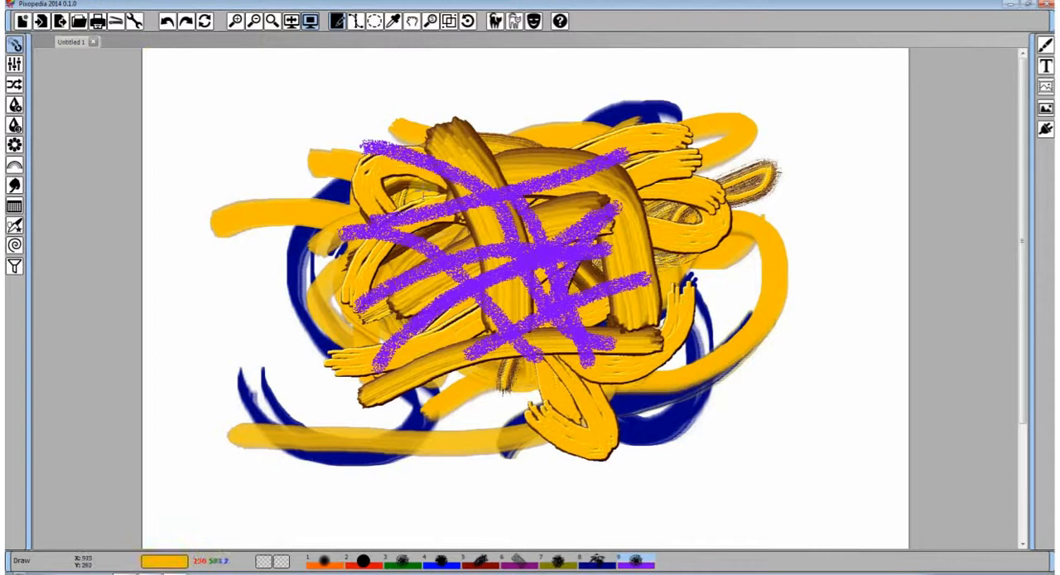
{"action": "right_click", "coordinate": [414, 189]}
{"action": "left_click", "coordinate": [205, 20]}
Look at the available drawing shapes and display brush 9's jittering and geometric shapes filling rules
{"action": "right_click", "coordinate": [334, 134]}
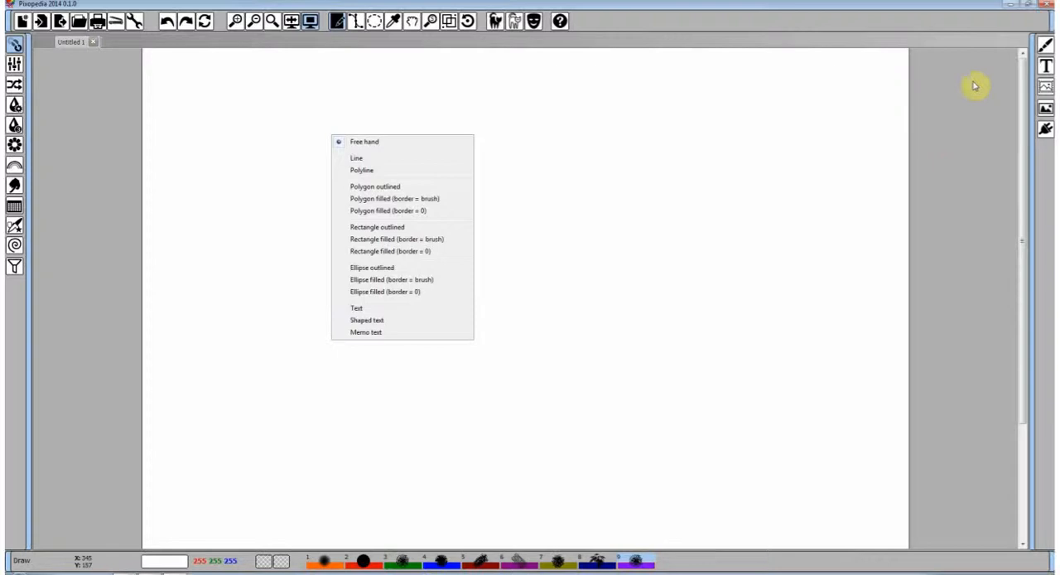
{"action": "left_click", "coordinate": [1046, 45]}
{"action": "left_click", "coordinate": [910, 209]}
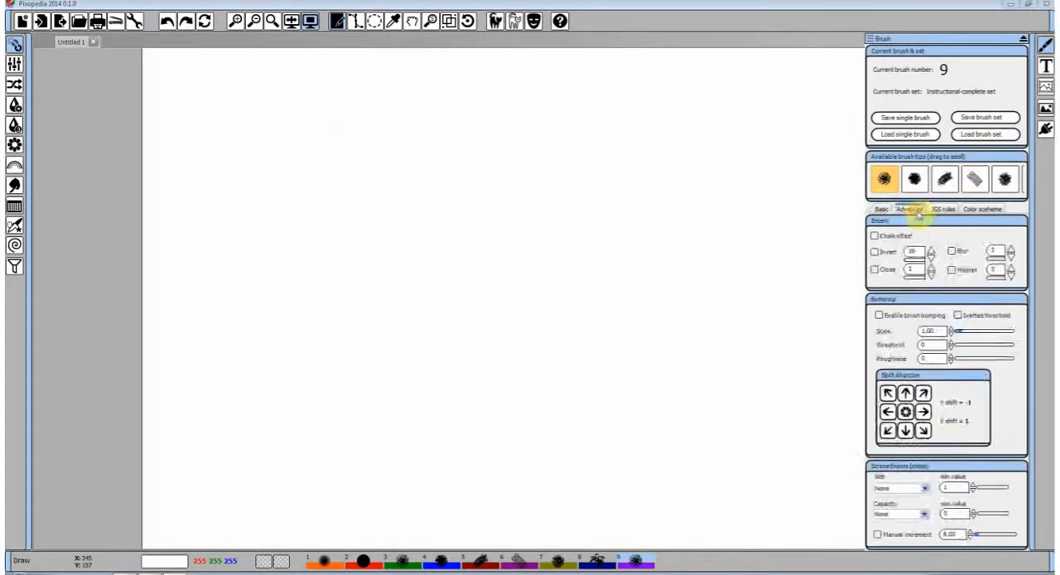
{"action": "left_click", "coordinate": [942, 209]}
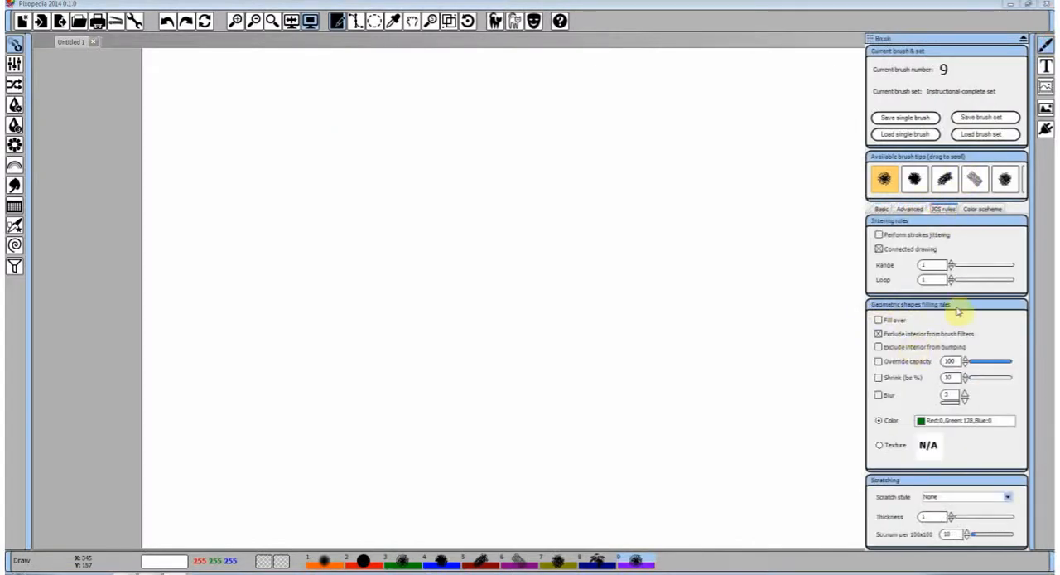